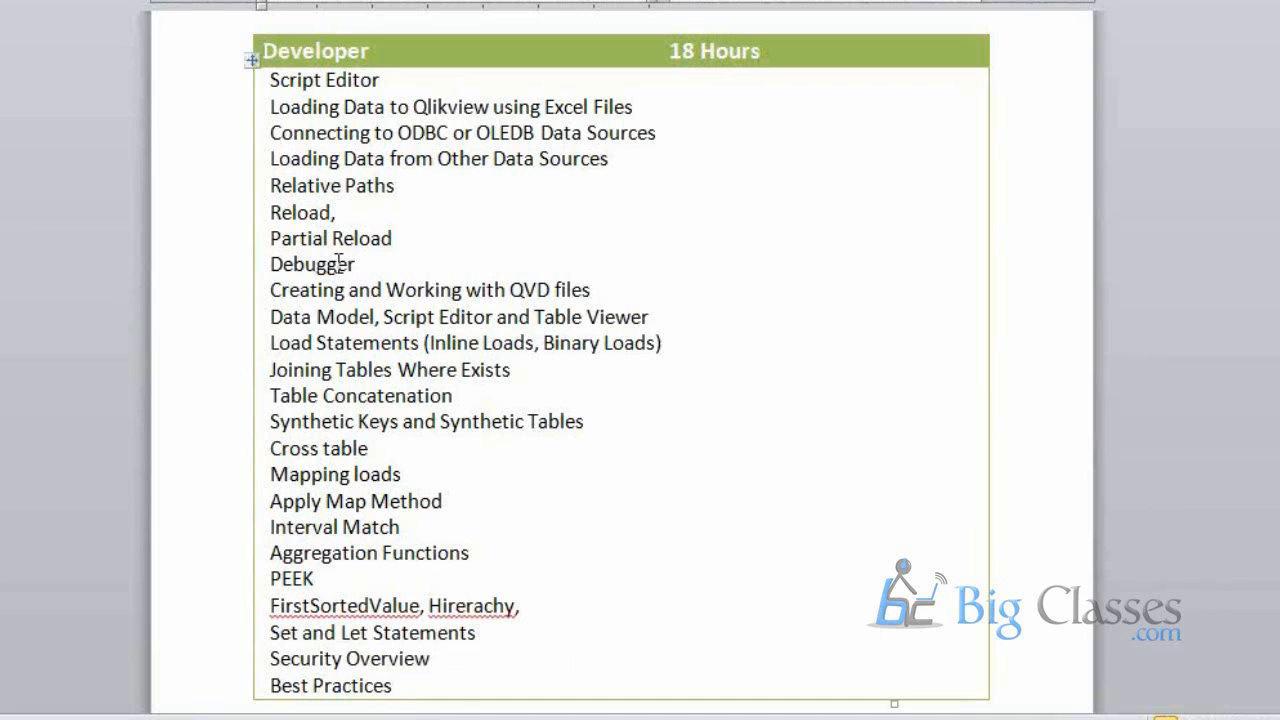
Select the Developer table's topic rows, scroll through them, then clear the selection
left_click(265, 79)
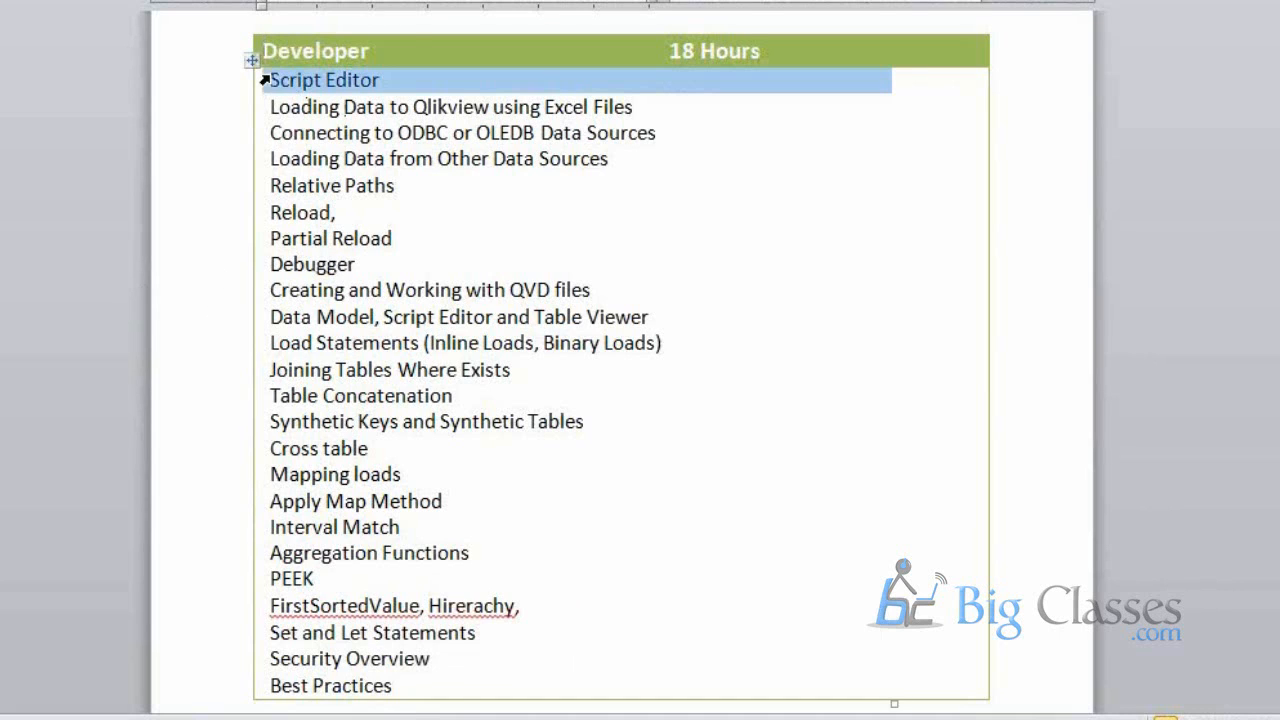
left_click(252, 79)
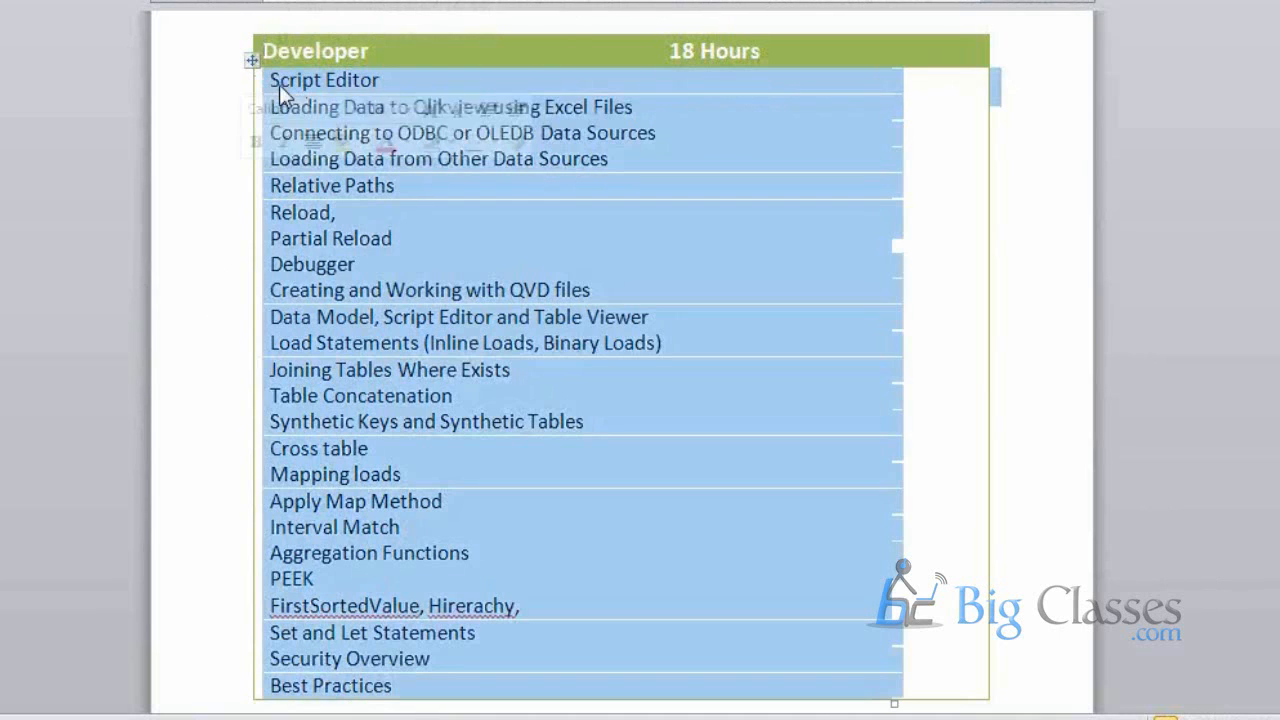
scroll(398, 228, "down", 2)
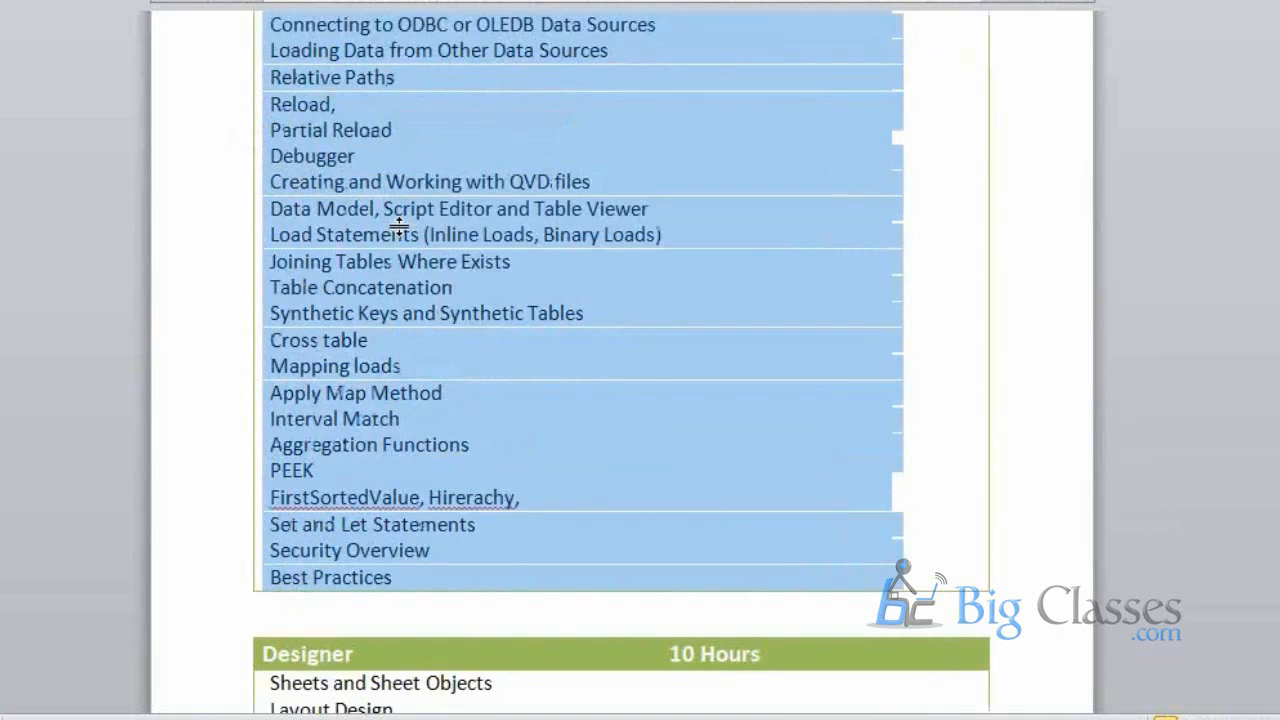
scroll(471, 293, "up", 3)
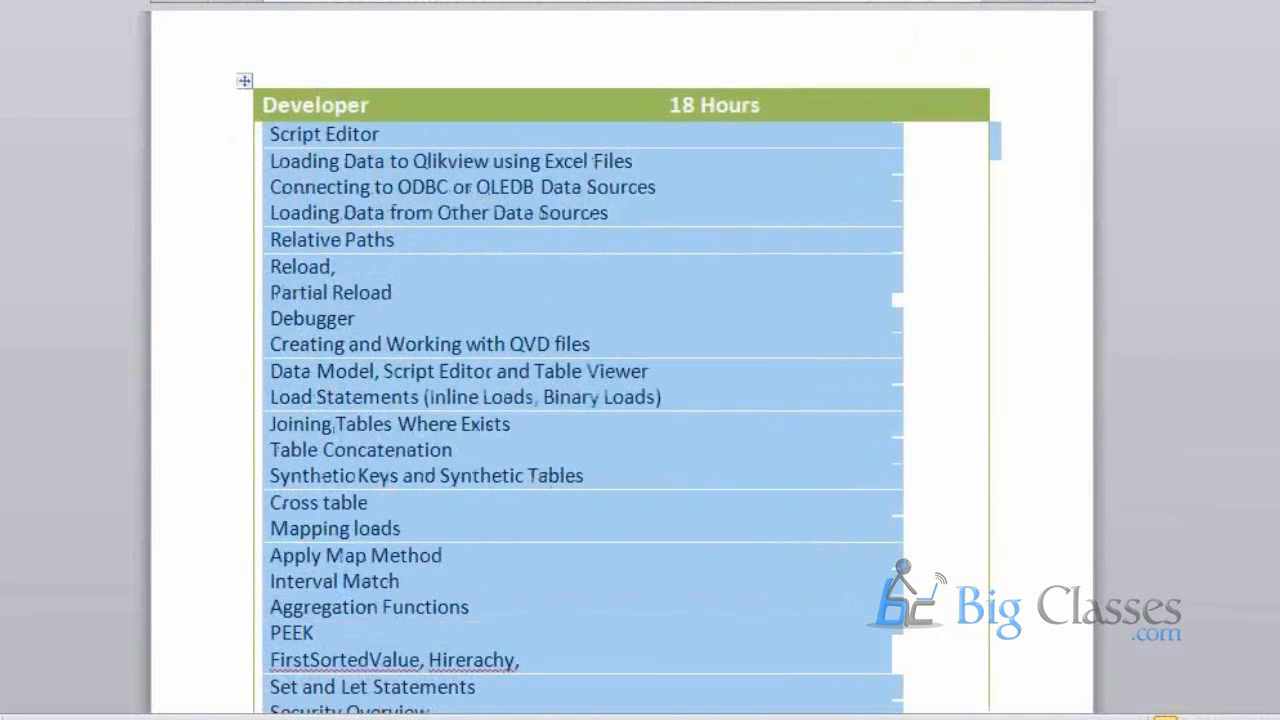
scroll(619, 386, "down", 1)
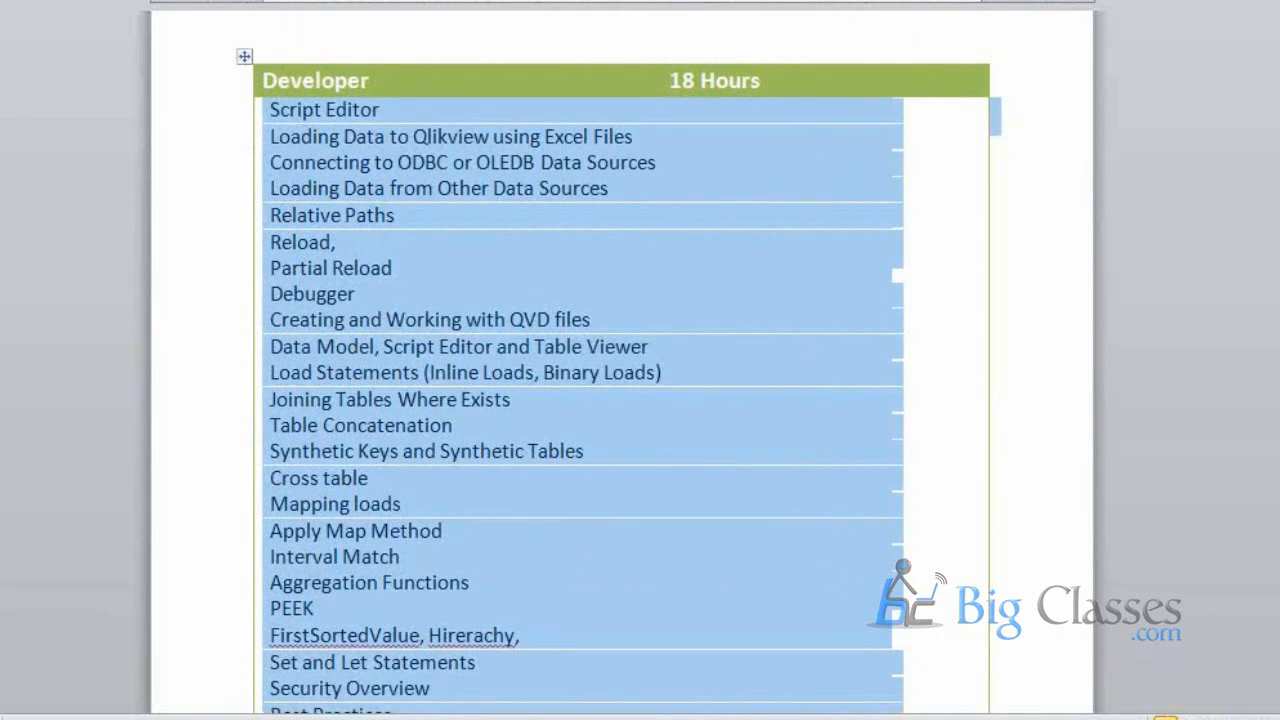
scroll(620, 380, "down", 1)
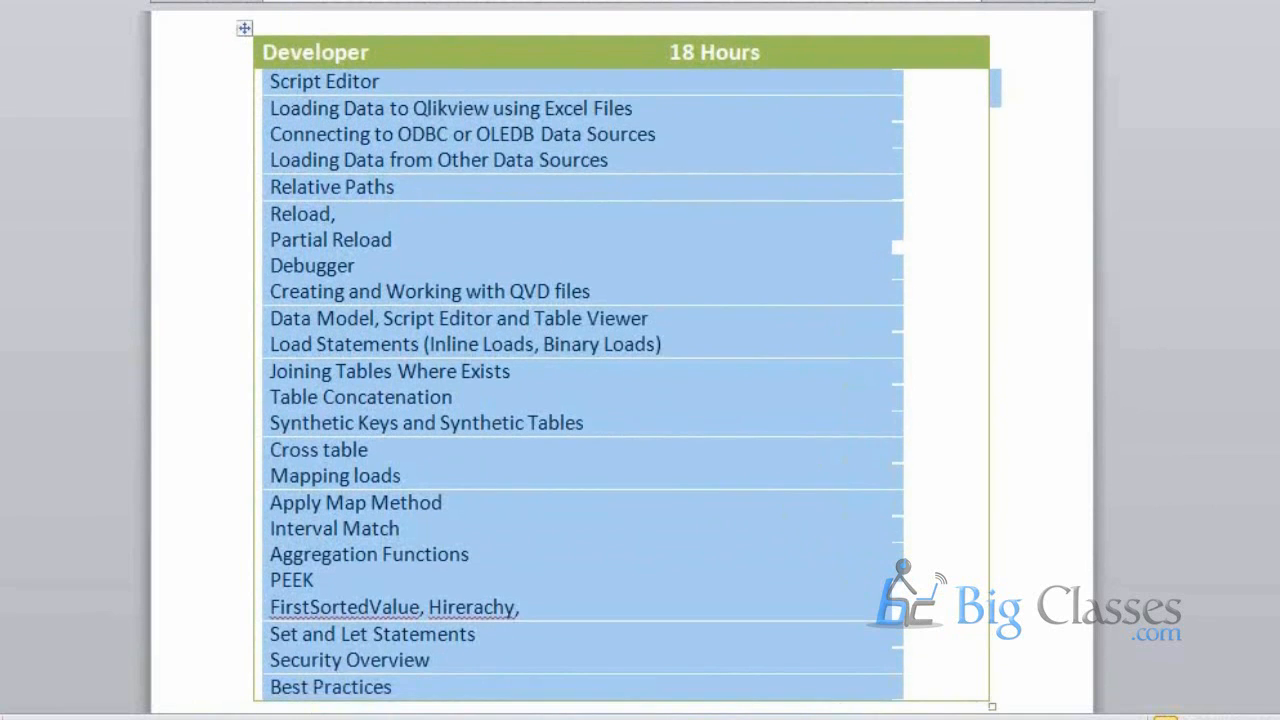
scroll(1157, 63, "down", 1)
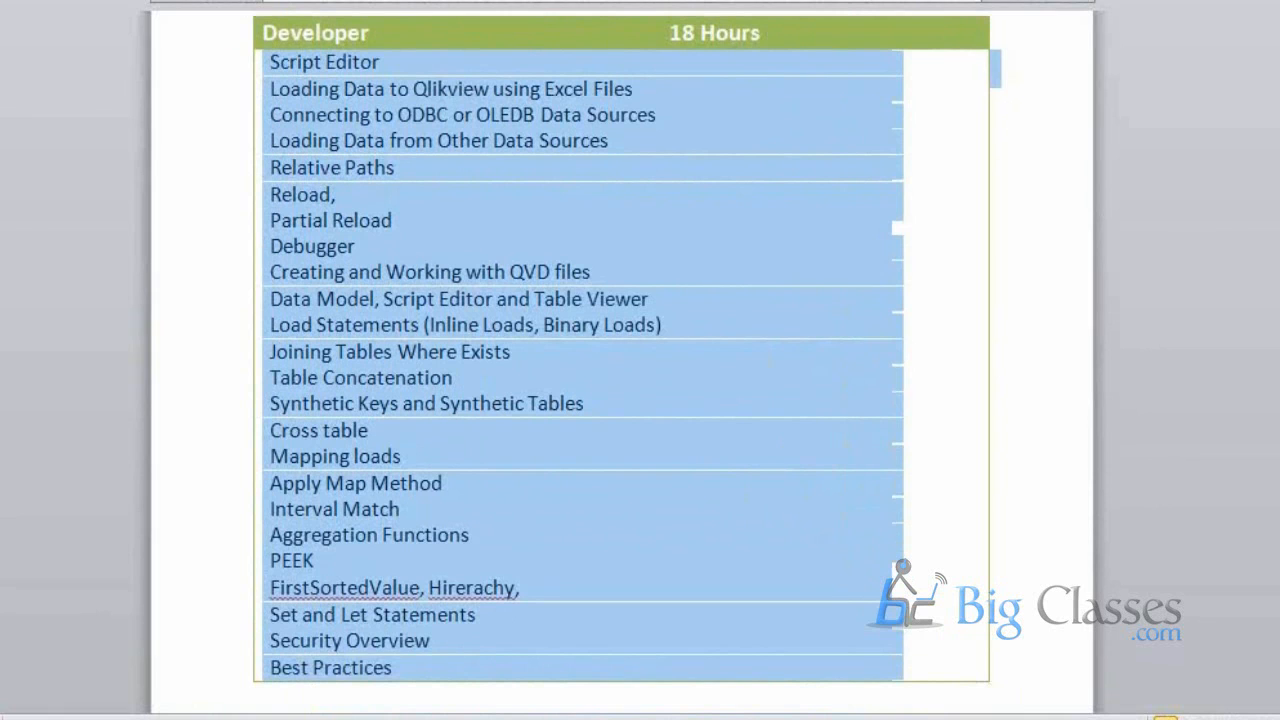
left_click(1061, 175)
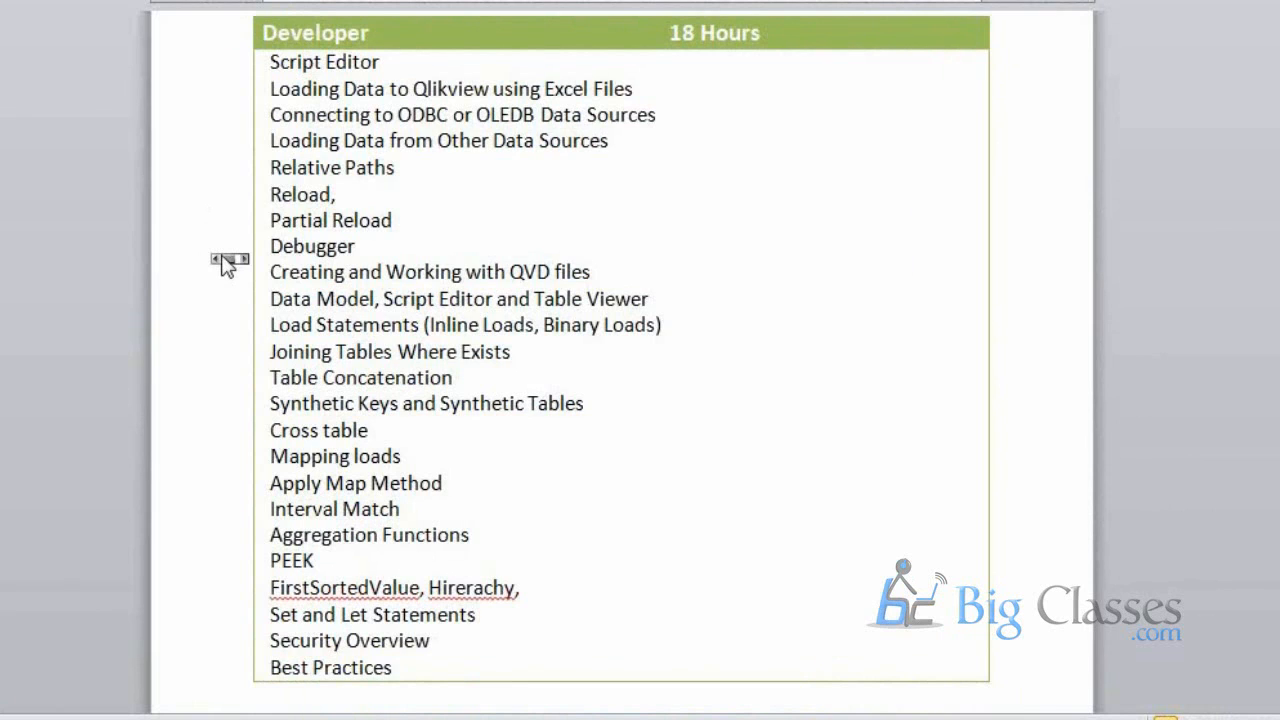
Scroll down to the Administration table, select its topic rows, then deselect them
scroll(227, 263, "down", 8)
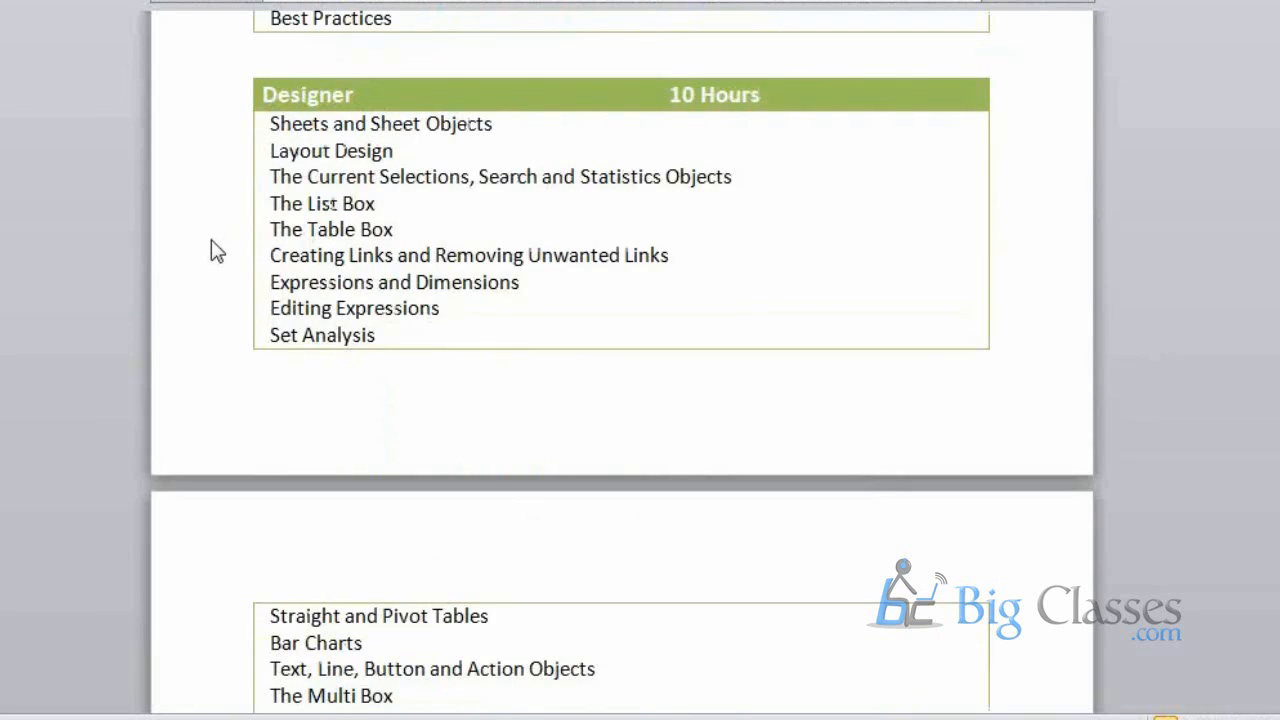
scroll(211, 240, "down", 2)
scroll(204, 250, "up", 1)
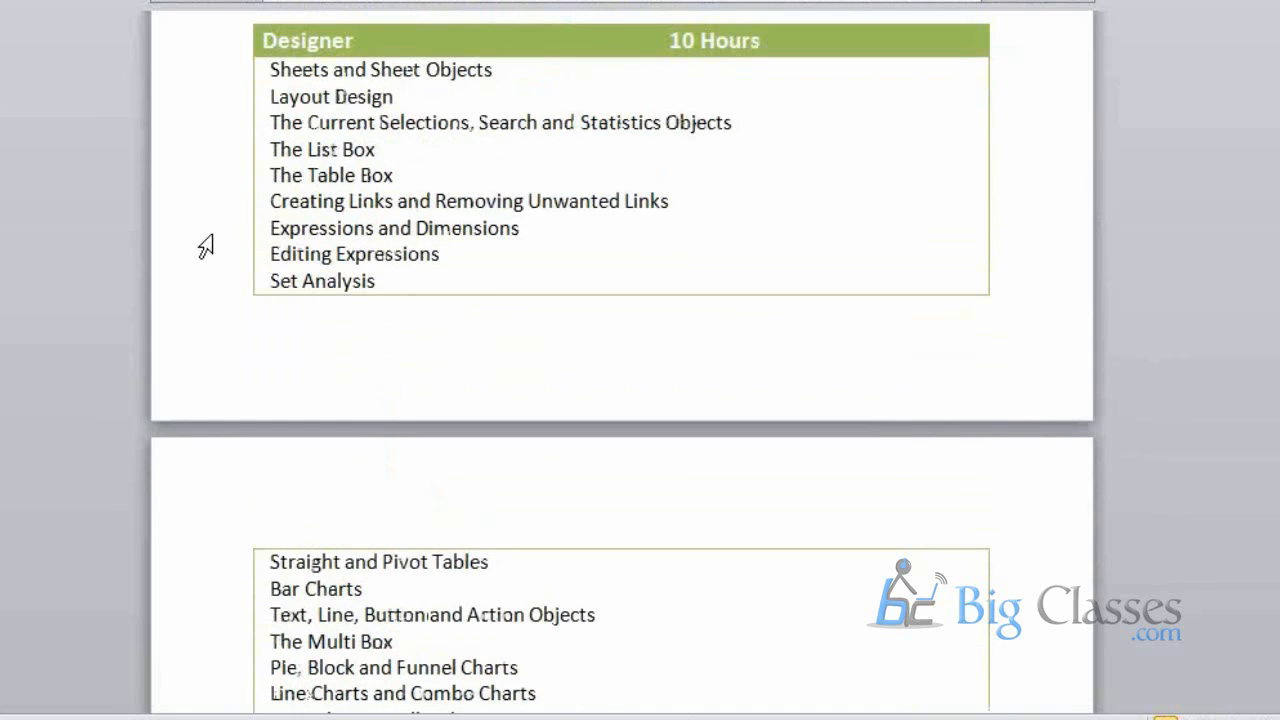
scroll(622, 365, "down", 3)
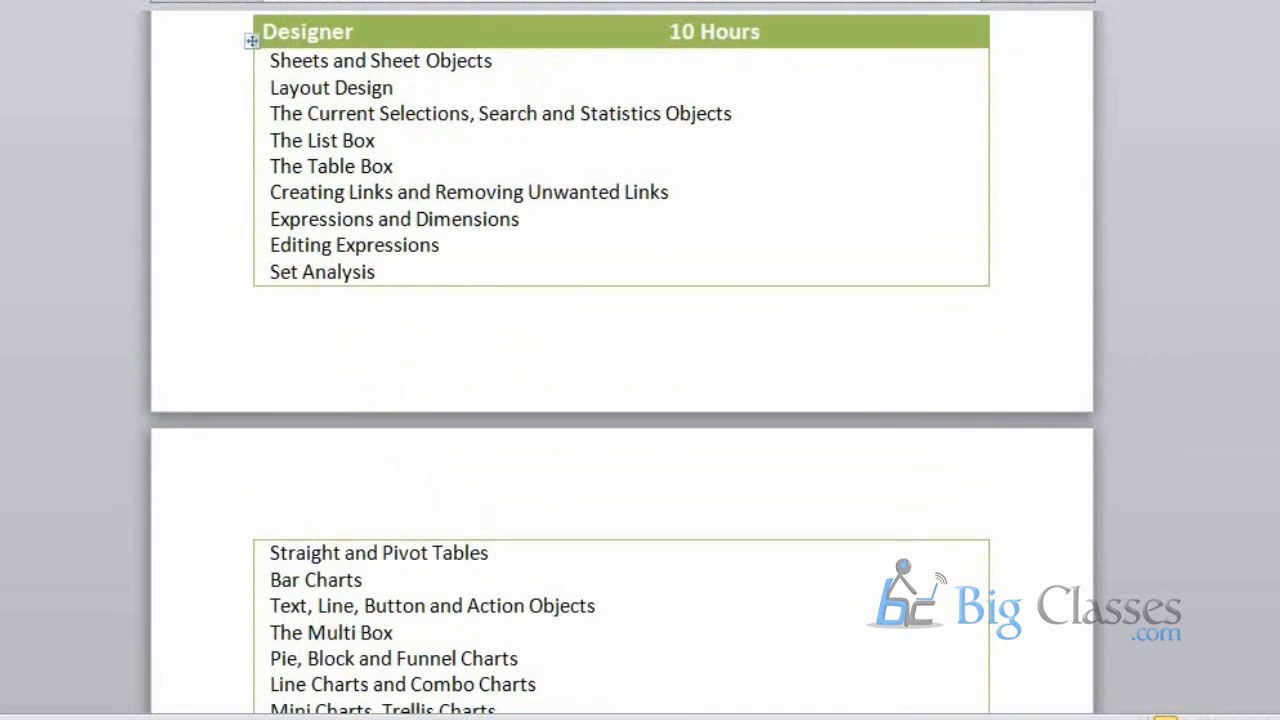
scroll(368, 500, "down", 6)
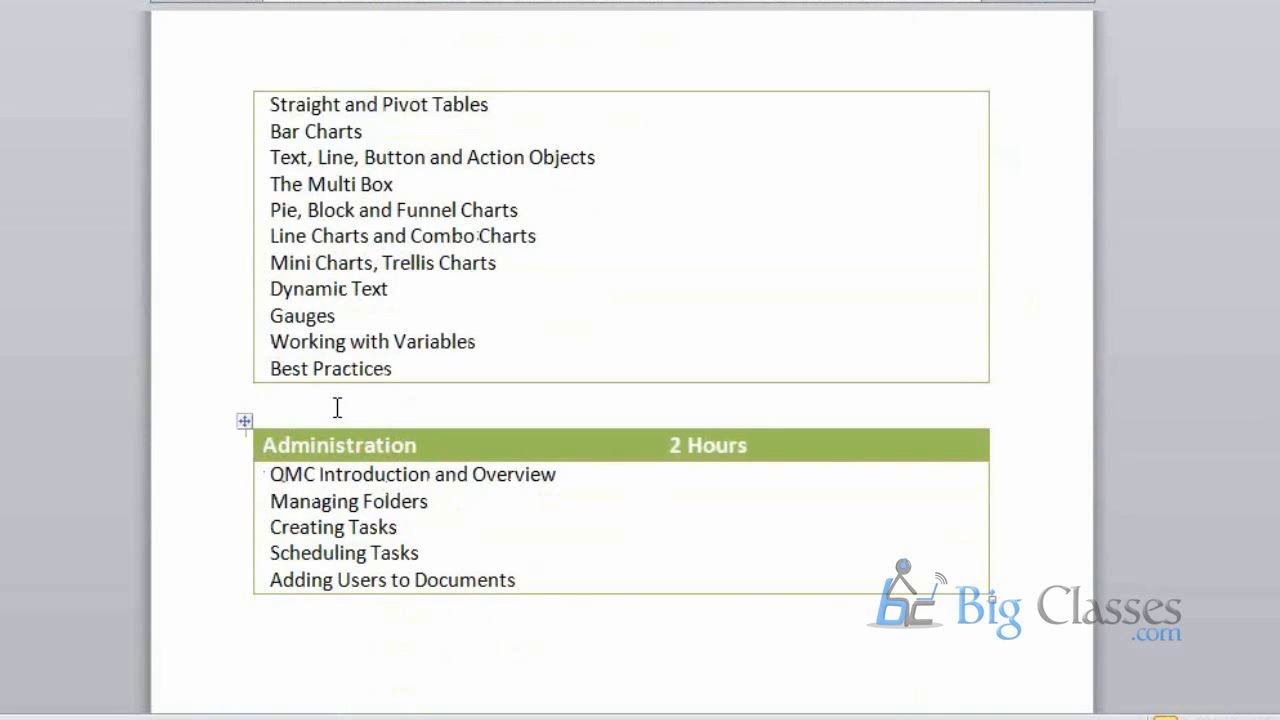
left_click(524, 580)
left_click_drag(524, 580, 283, 483)
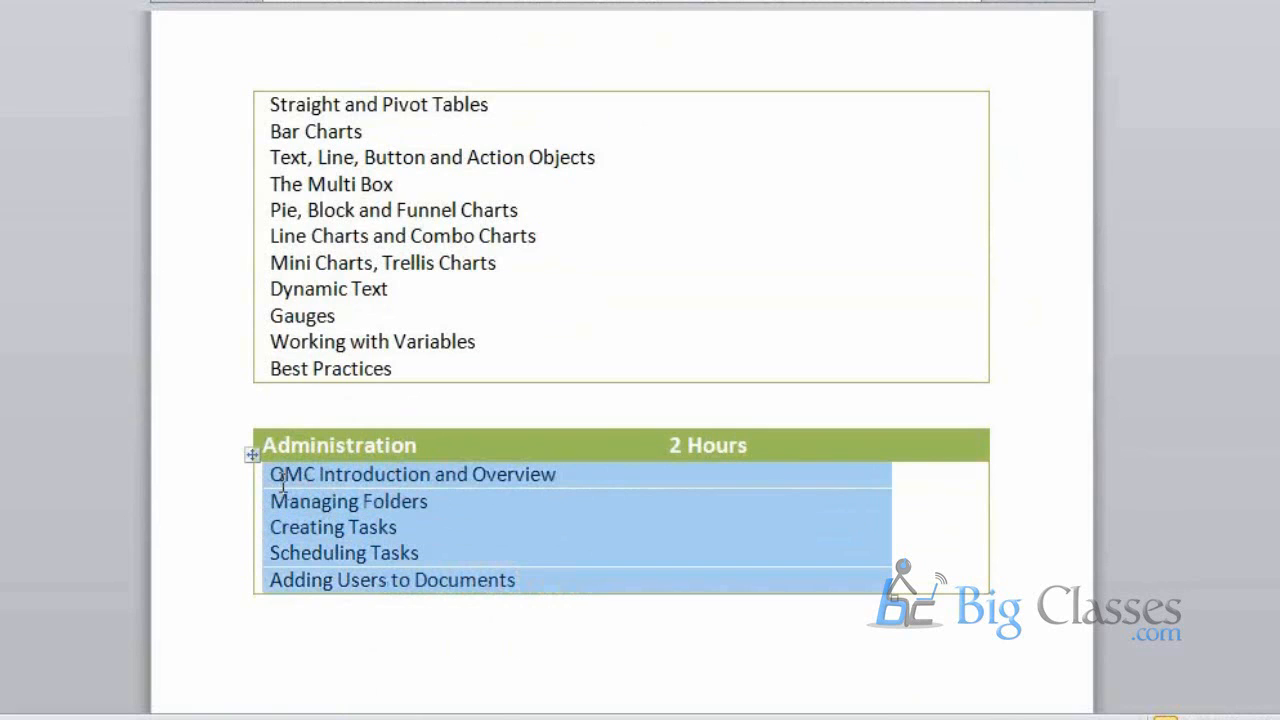
left_click(251, 408)
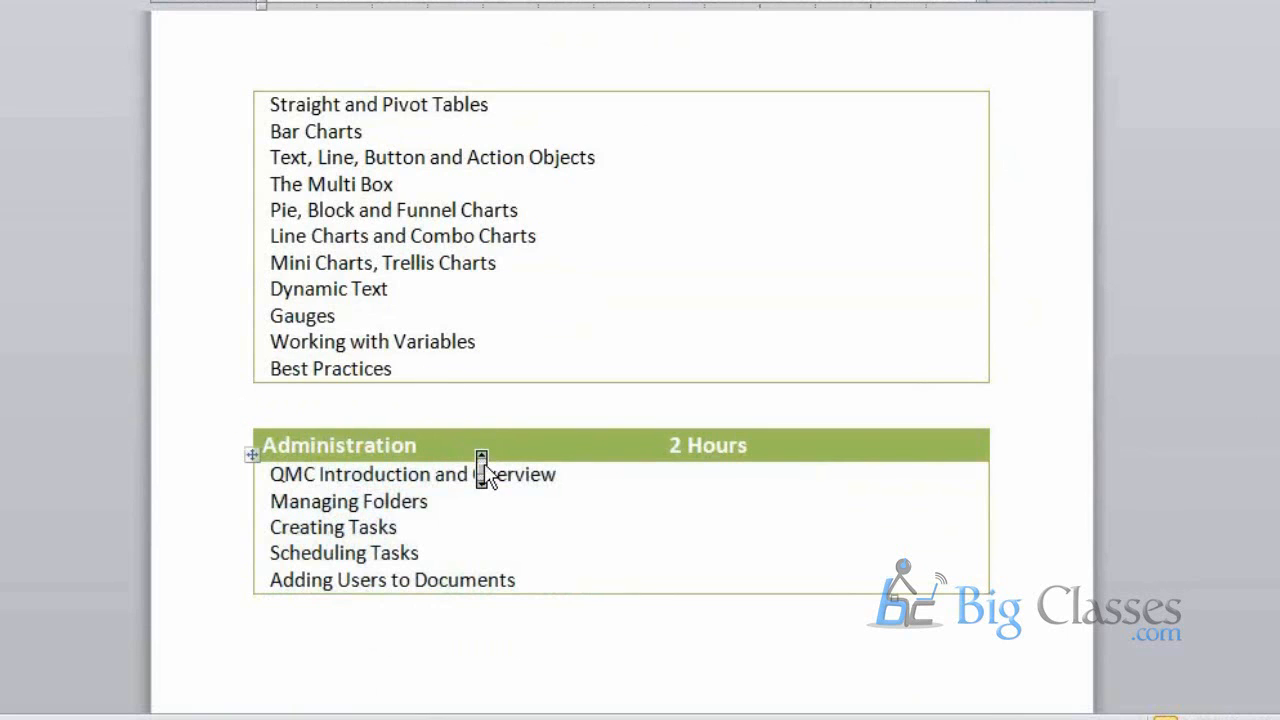
Open and dismiss the Windows Start menu, then scroll back up to the Developer table
scroll(484, 463, "up", 7)
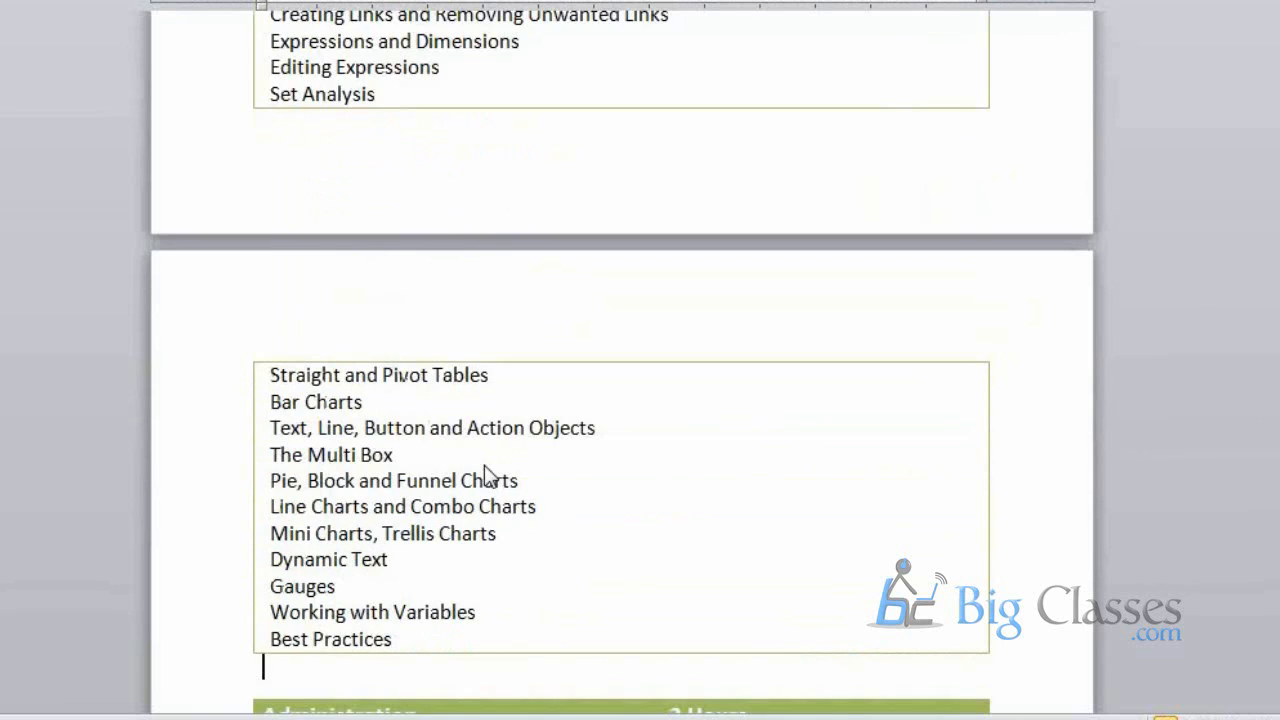
scroll(487, 464, "up", 15)
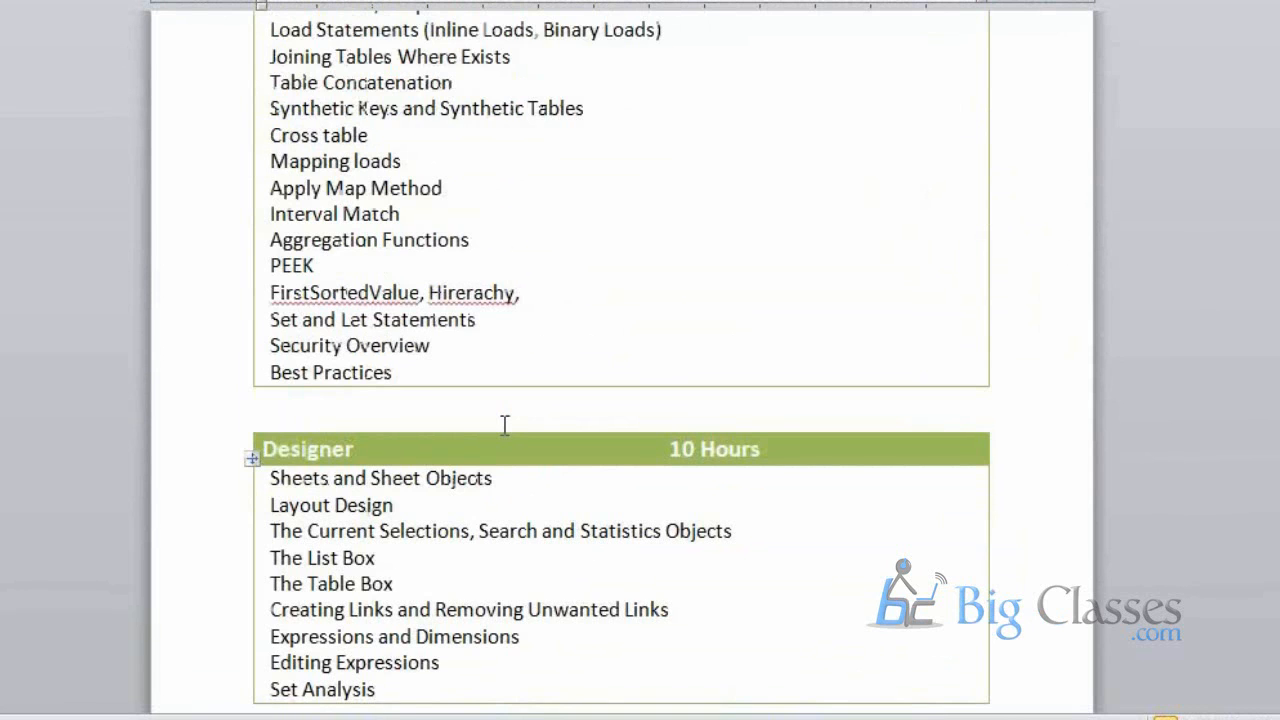
scroll(605, 434, "down", 1)
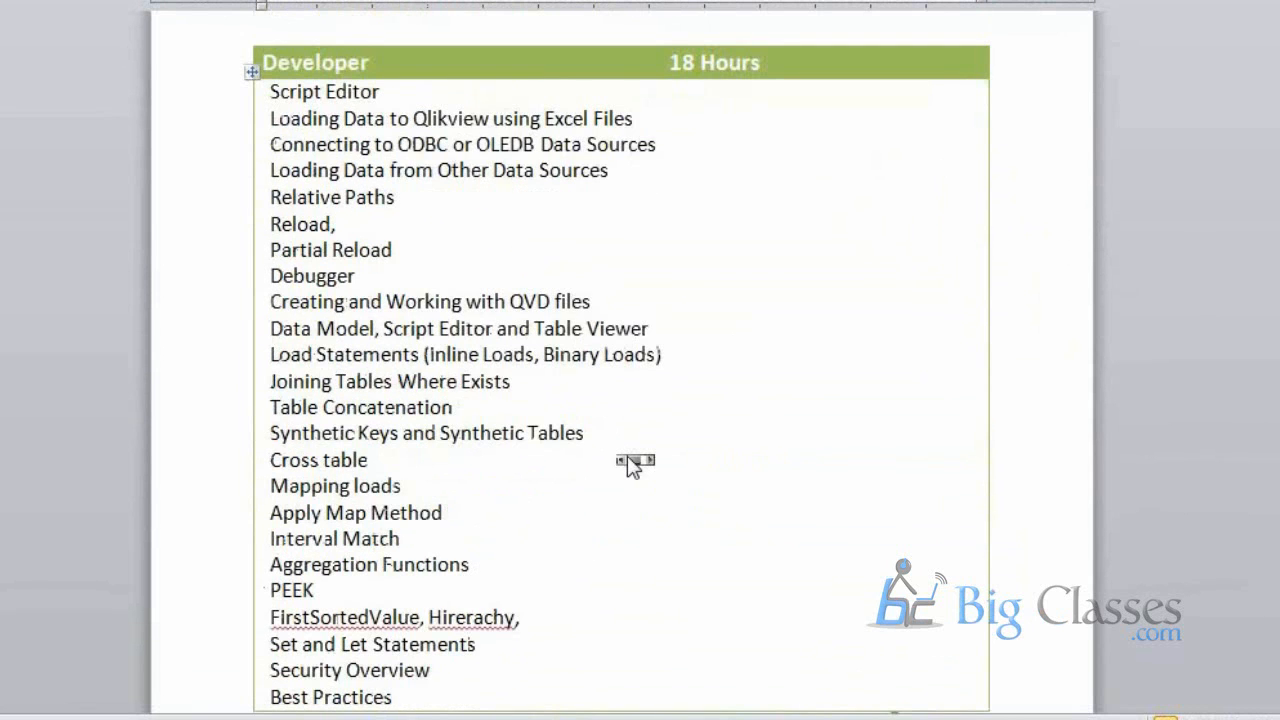
scroll(630, 465, "down", 4)
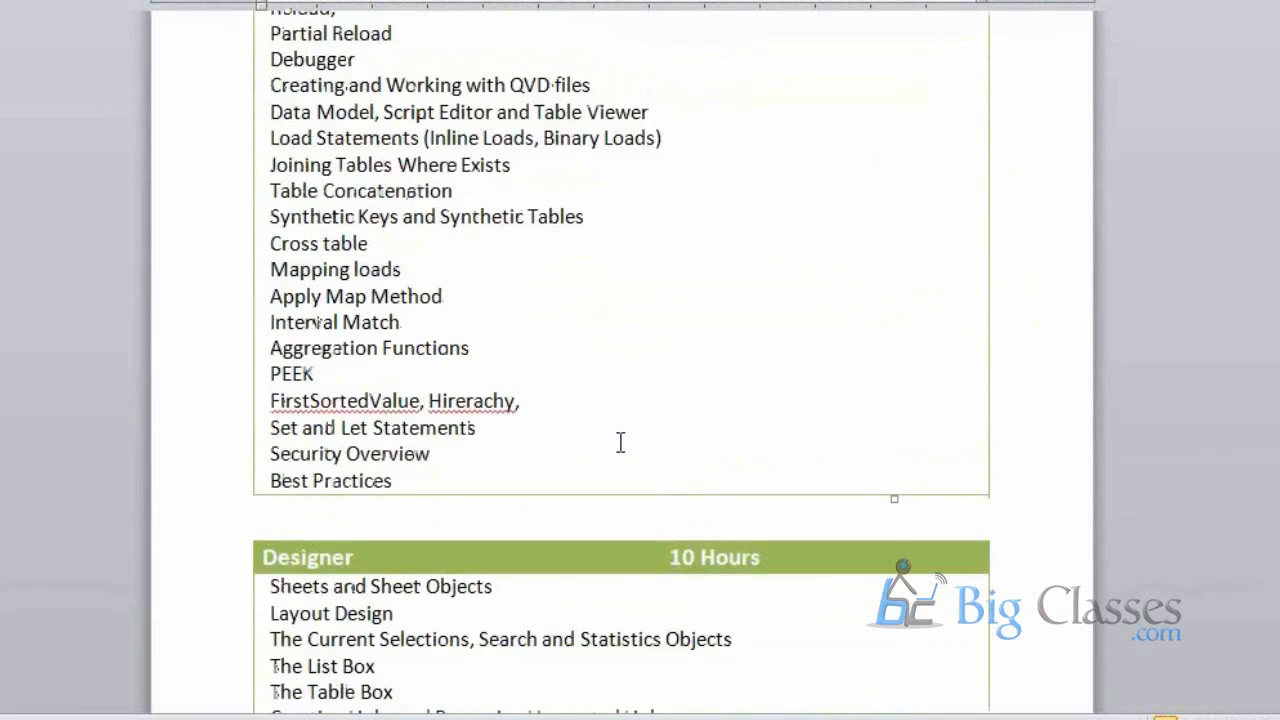
scroll(620, 442, "down", 6)
scroll(620, 472, "down", 4)
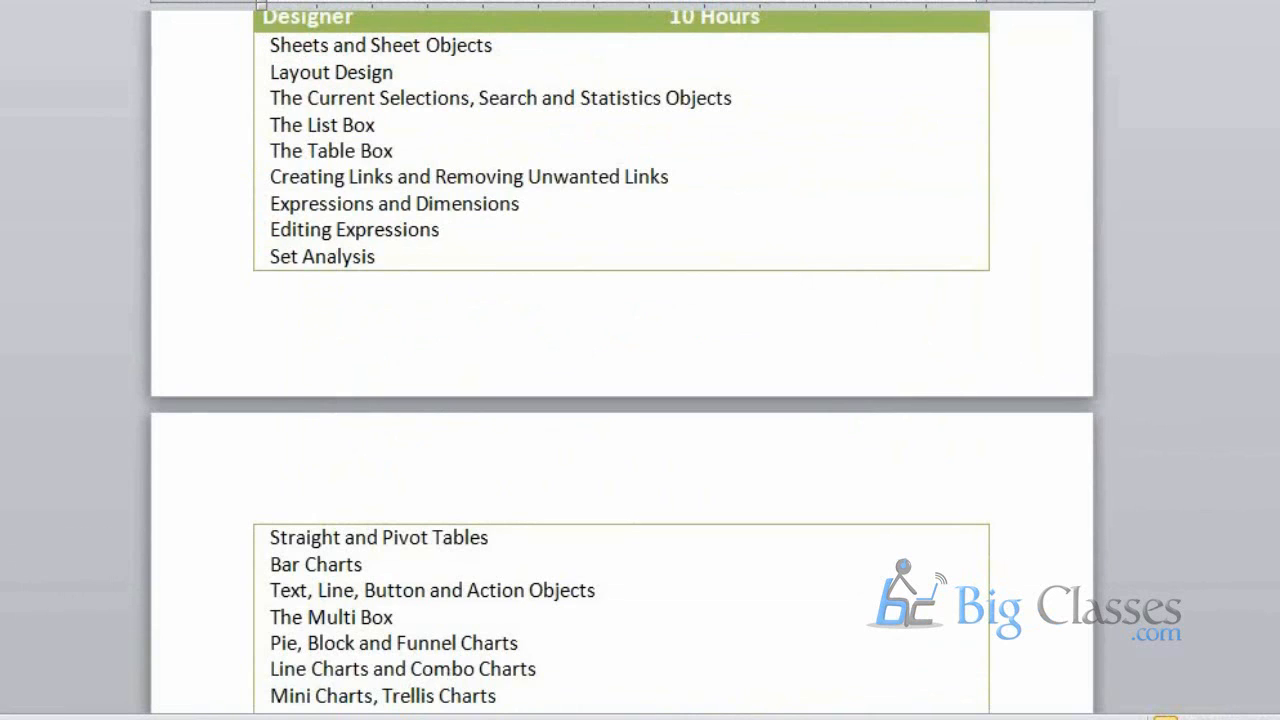
key("super")
left_click(730, 619)
scroll(731, 619, "up", 8)
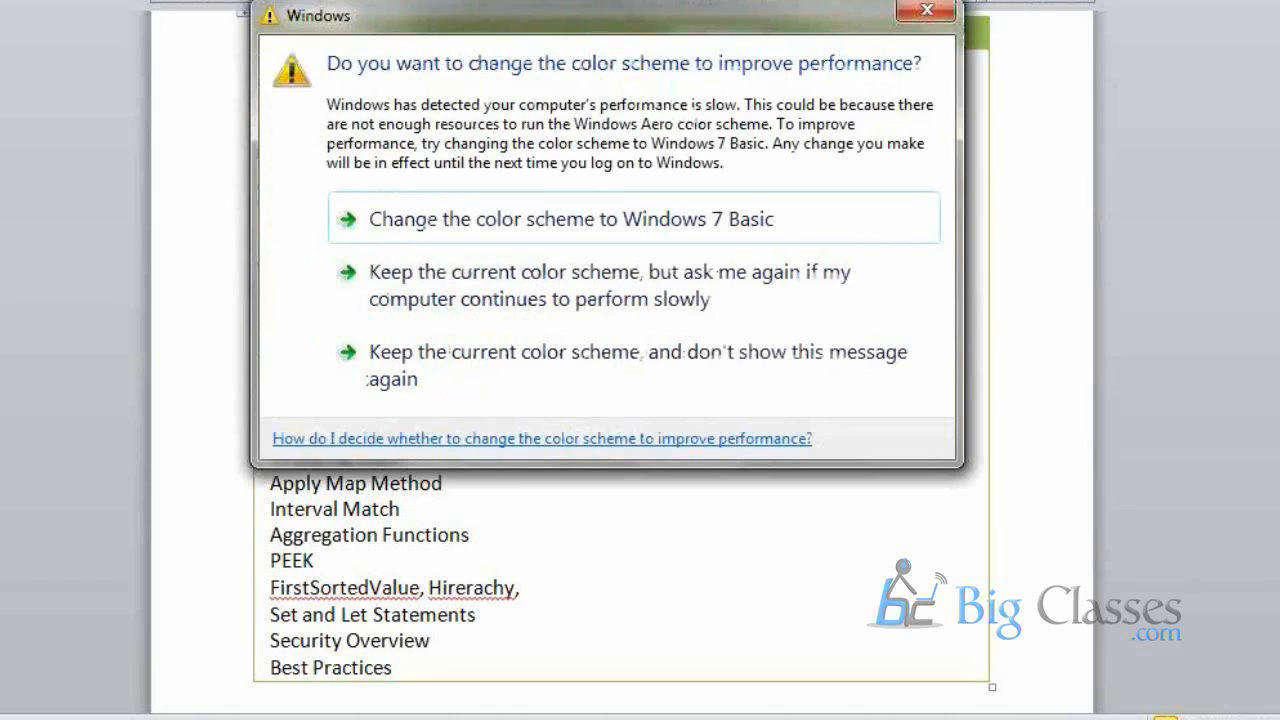
Dismiss the colour-scheme performance prompt and click into the table's empty second-column cell
left_click(927, 10)
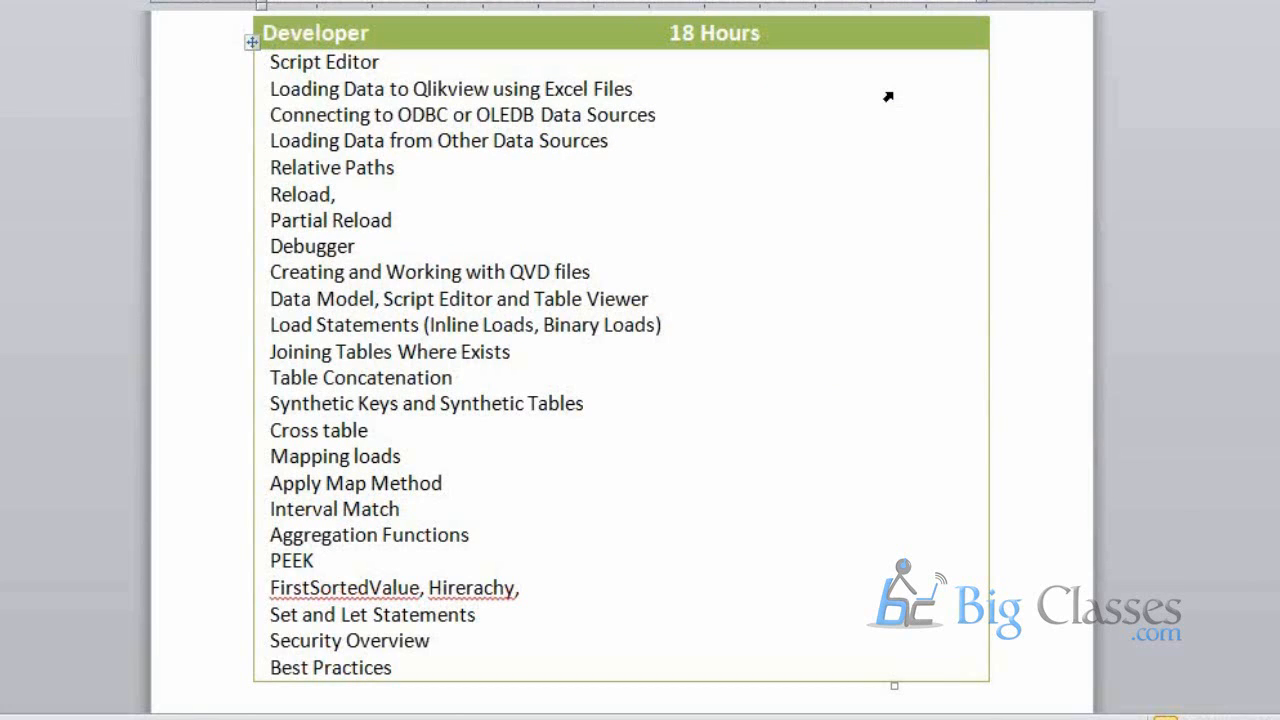
left_click(888, 96)
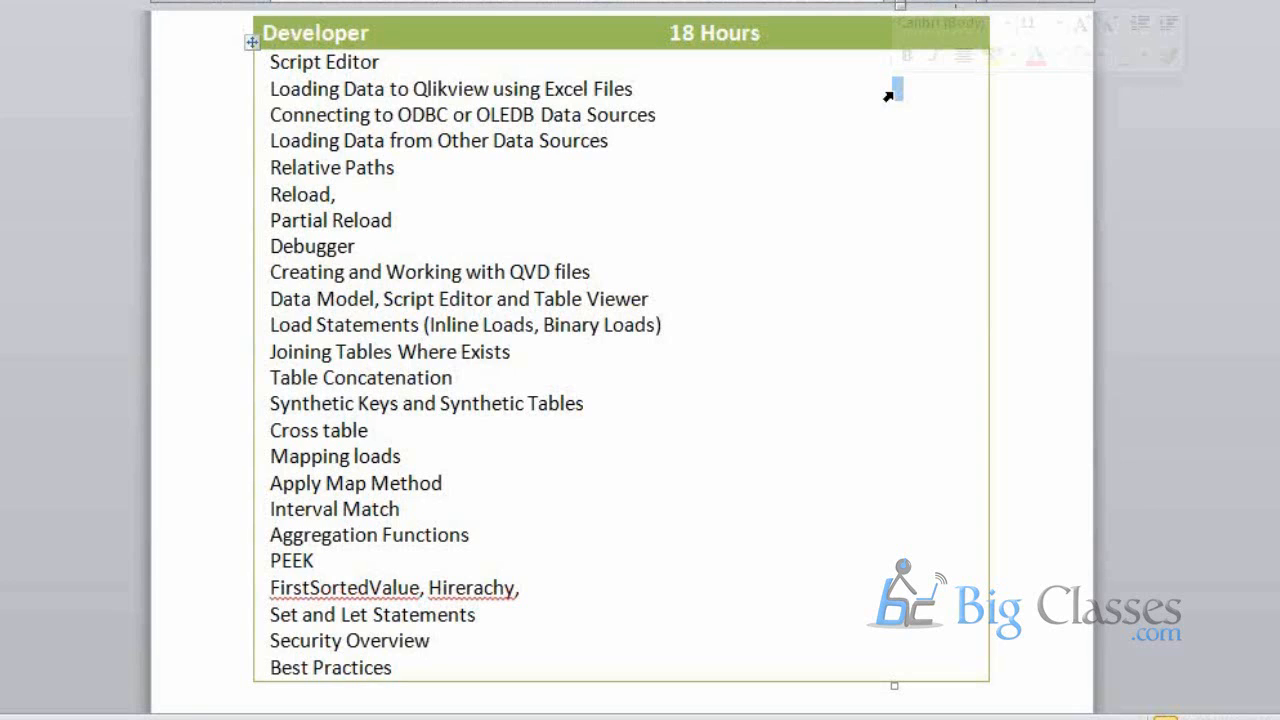
left_click(977, 129)
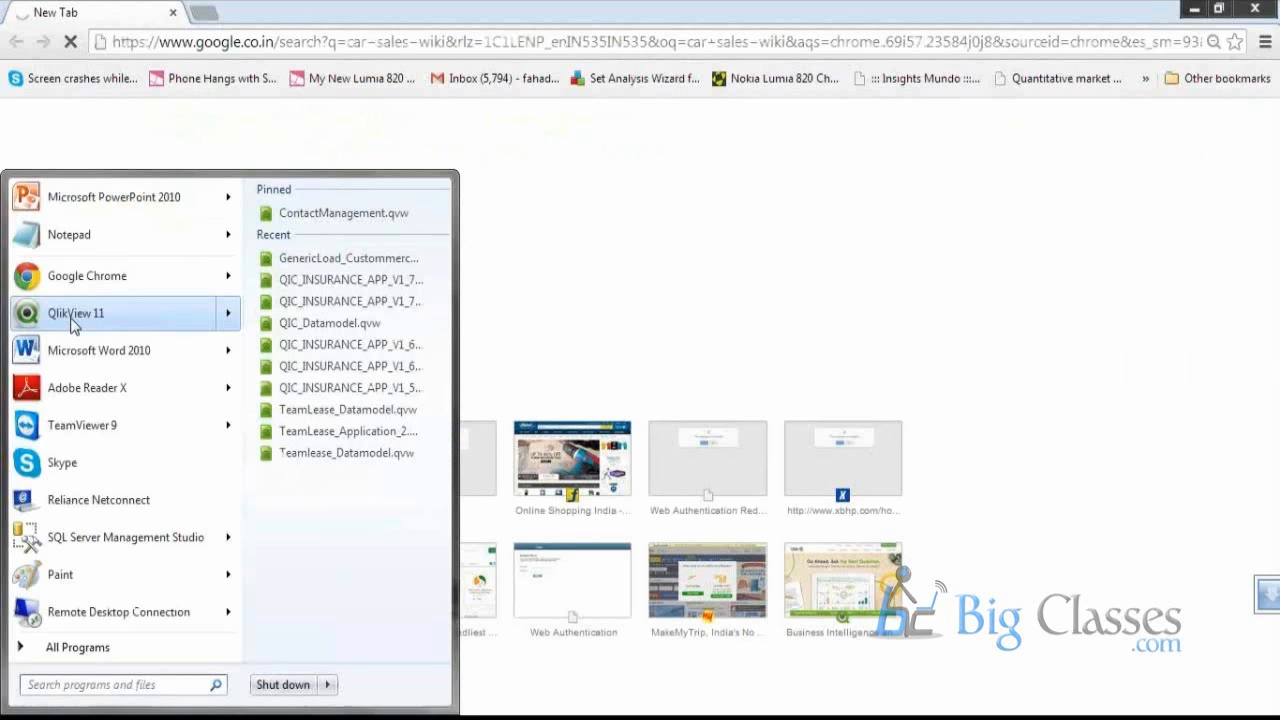
Launch QlikView 11 and create a new blank document, cancelling the data-loading wizard
left_click(73, 313)
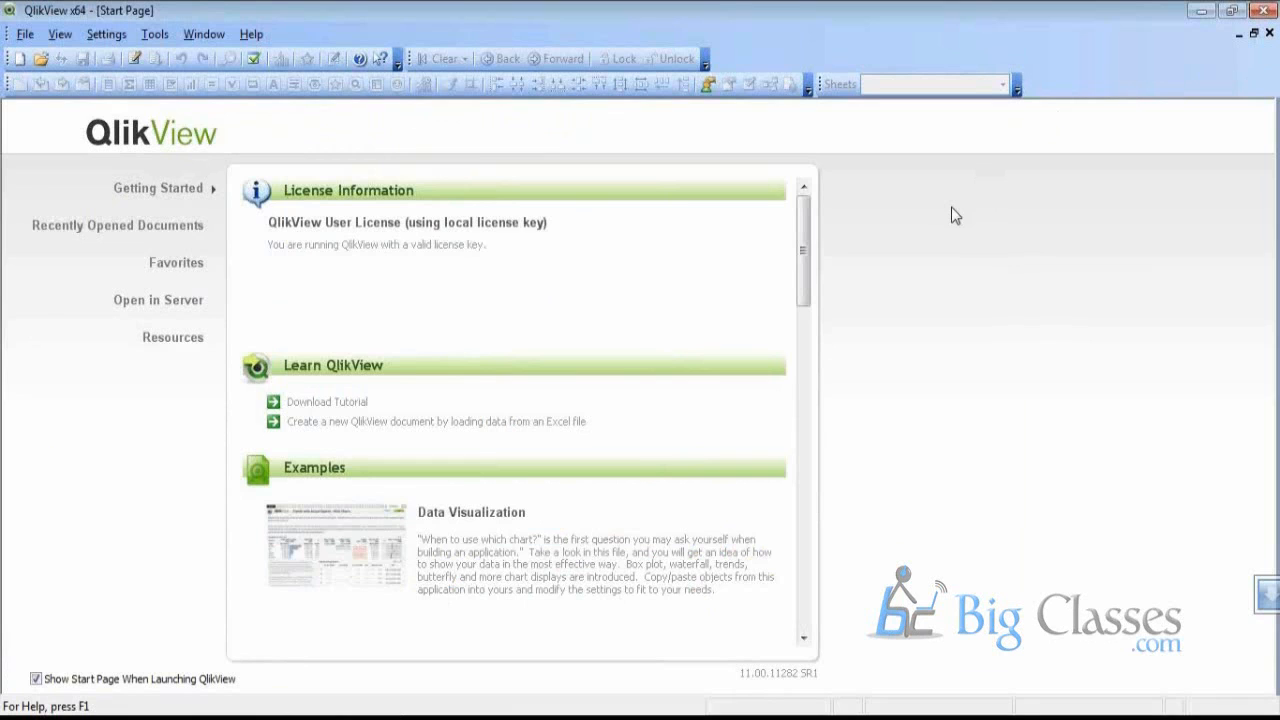
key("alt+Tab")
key("alt+Tab")
left_click(26, 66)
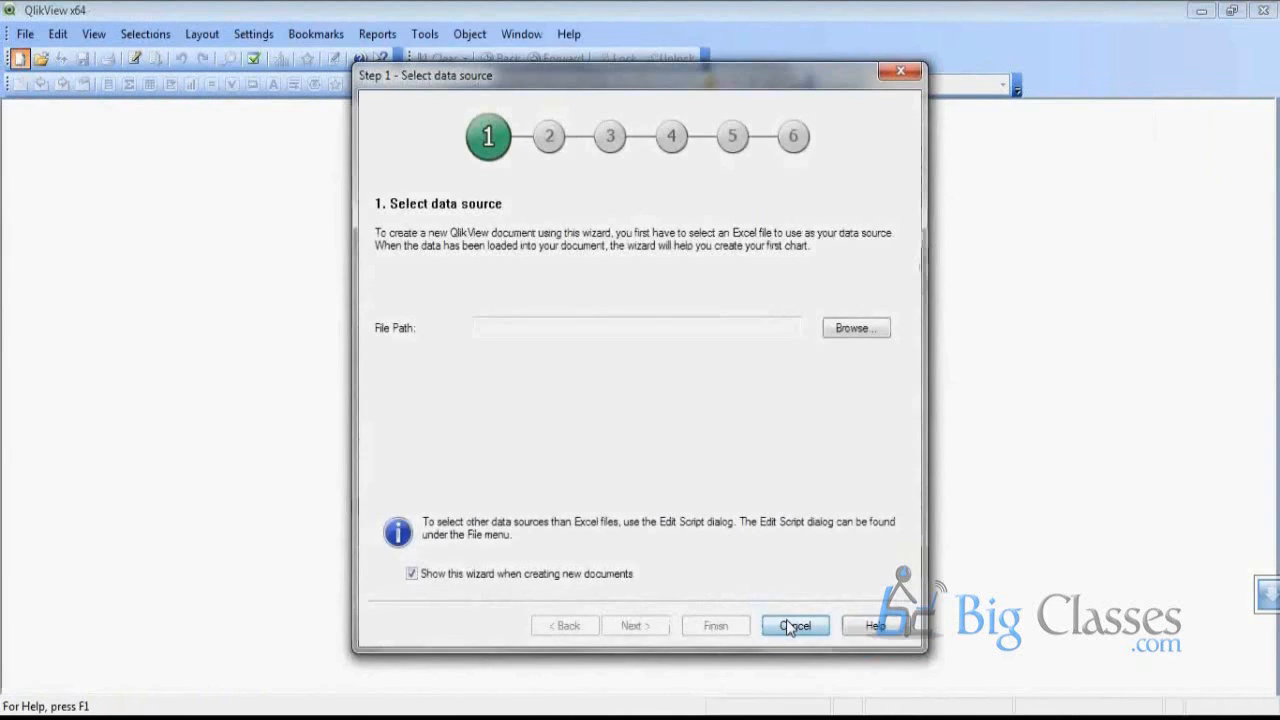
left_click(786, 619)
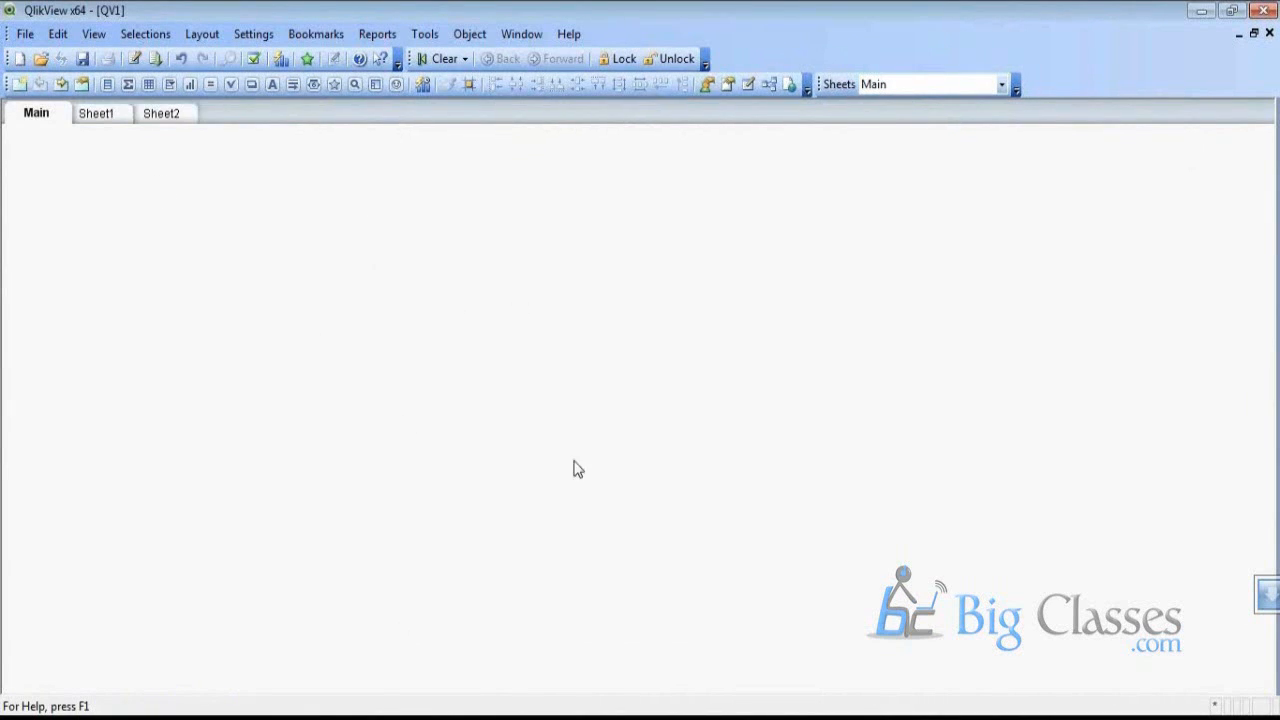
Save the new document to the Desktop as FirstApp_Demo
left_click(25, 34)
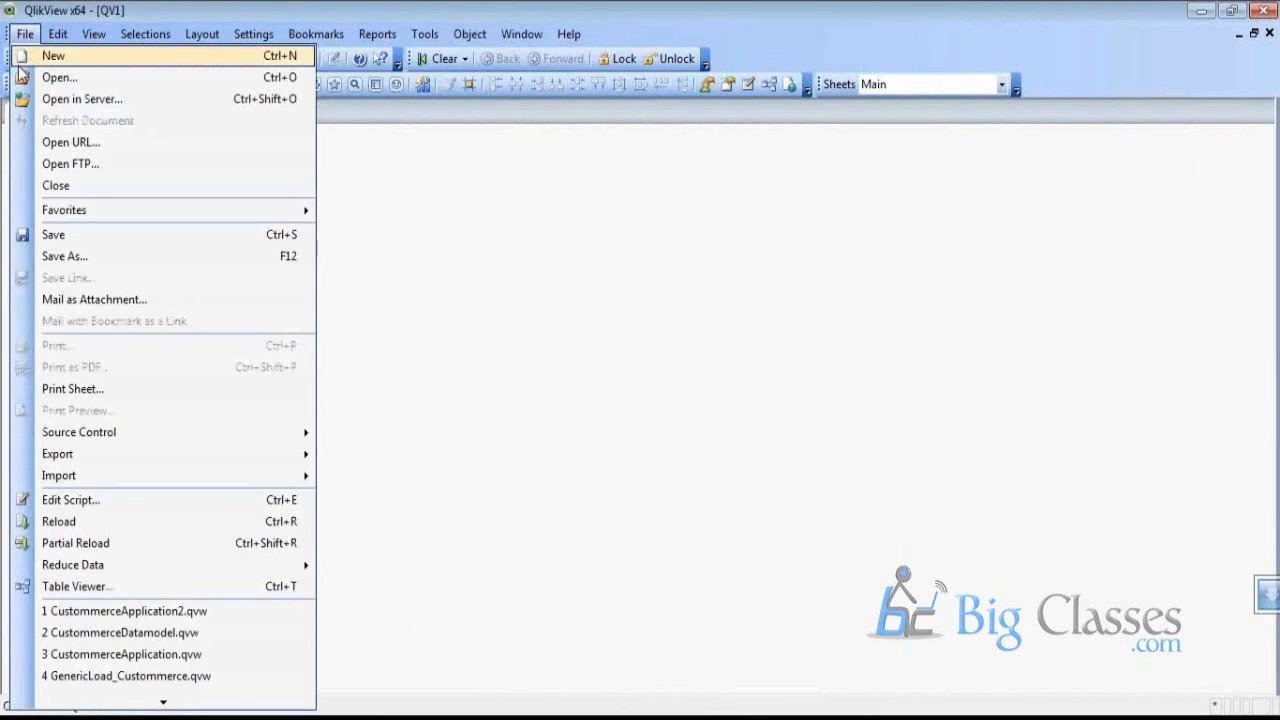
left_click(127, 263)
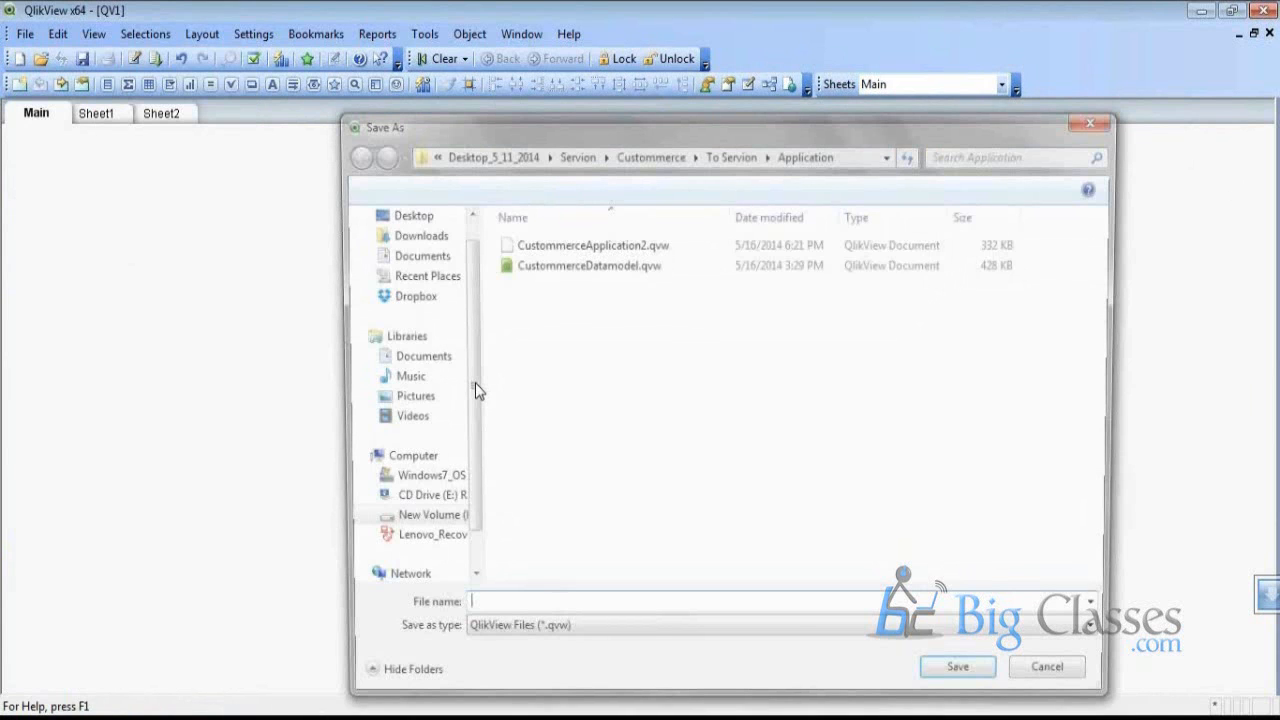
left_click(404, 213)
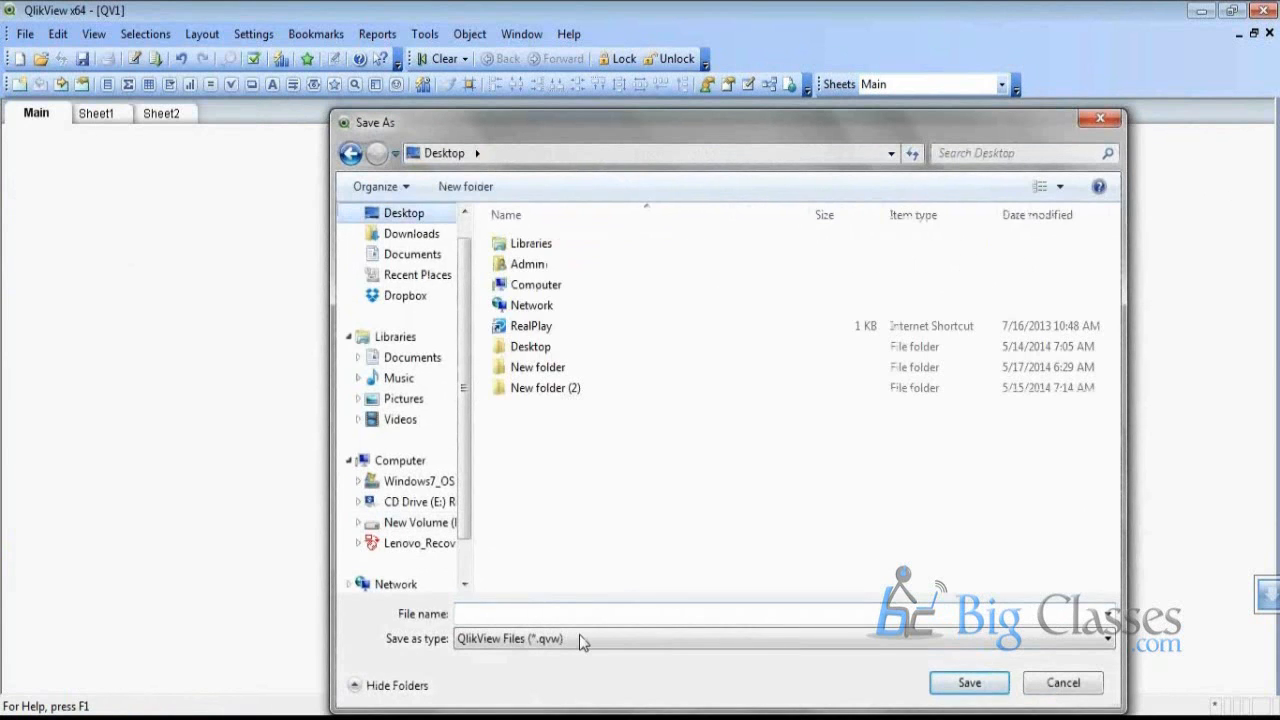
type("Firs")
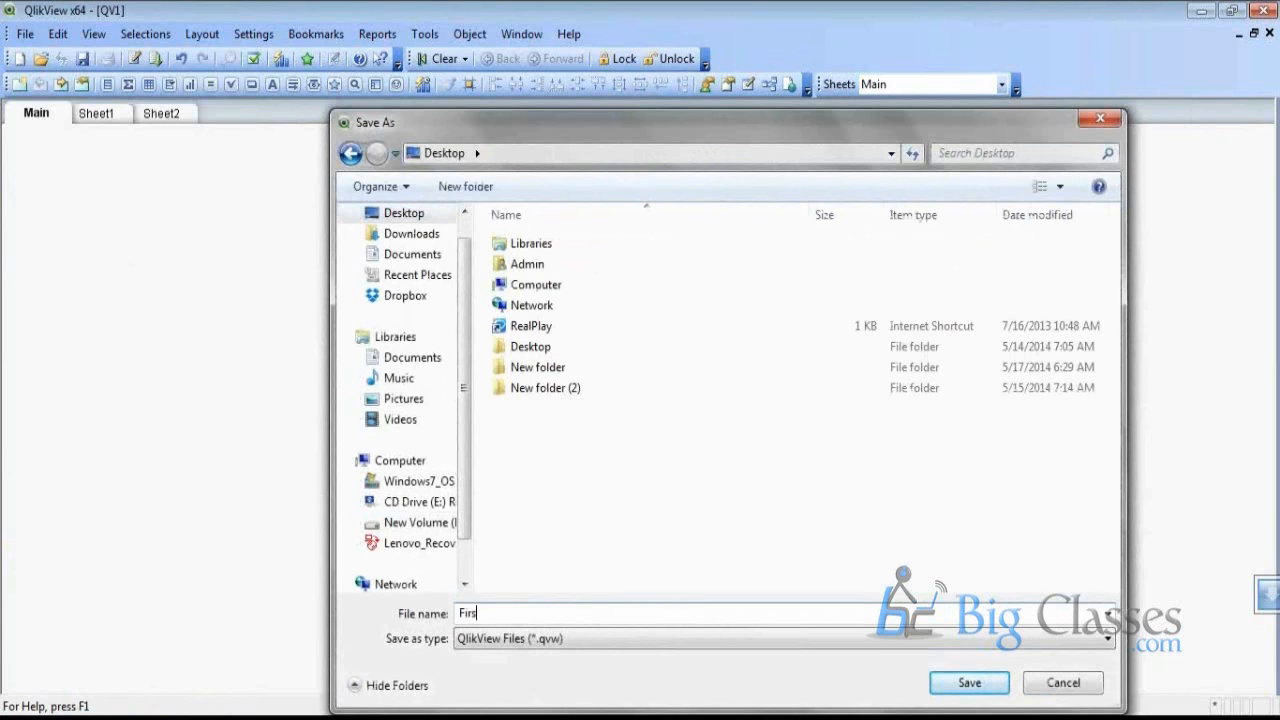
type("tApp_Demo")
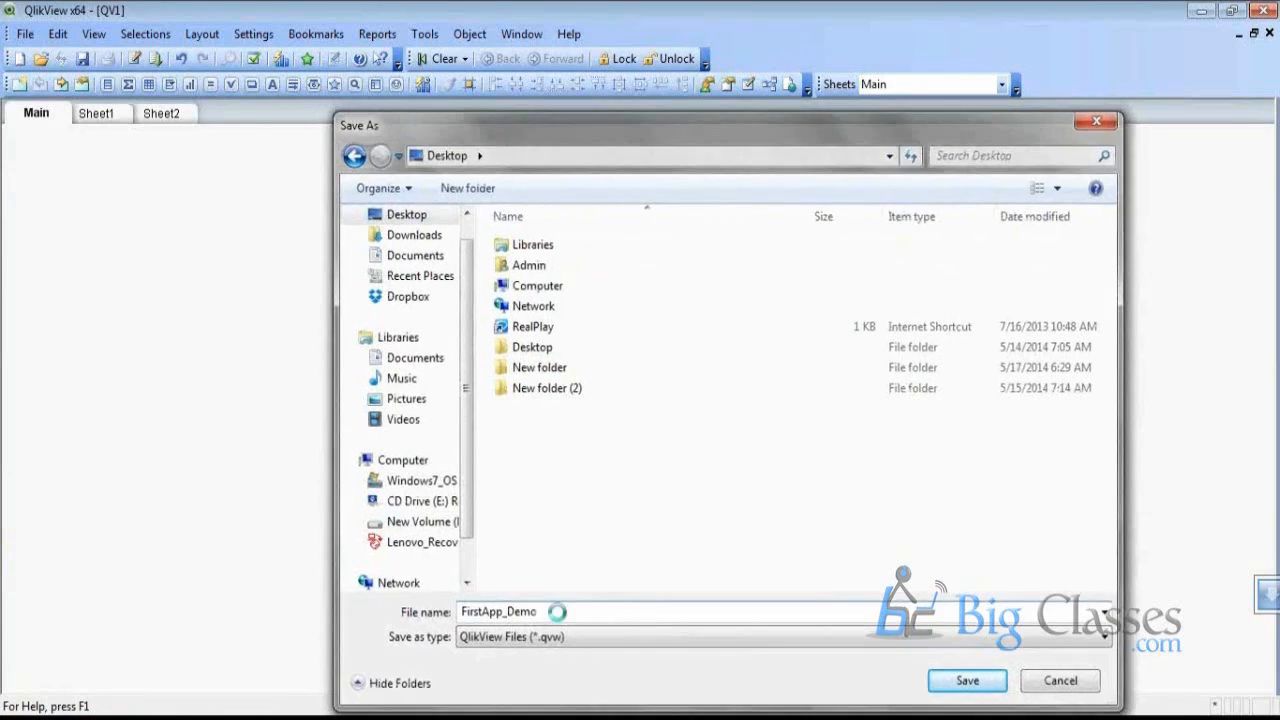
key("Return")
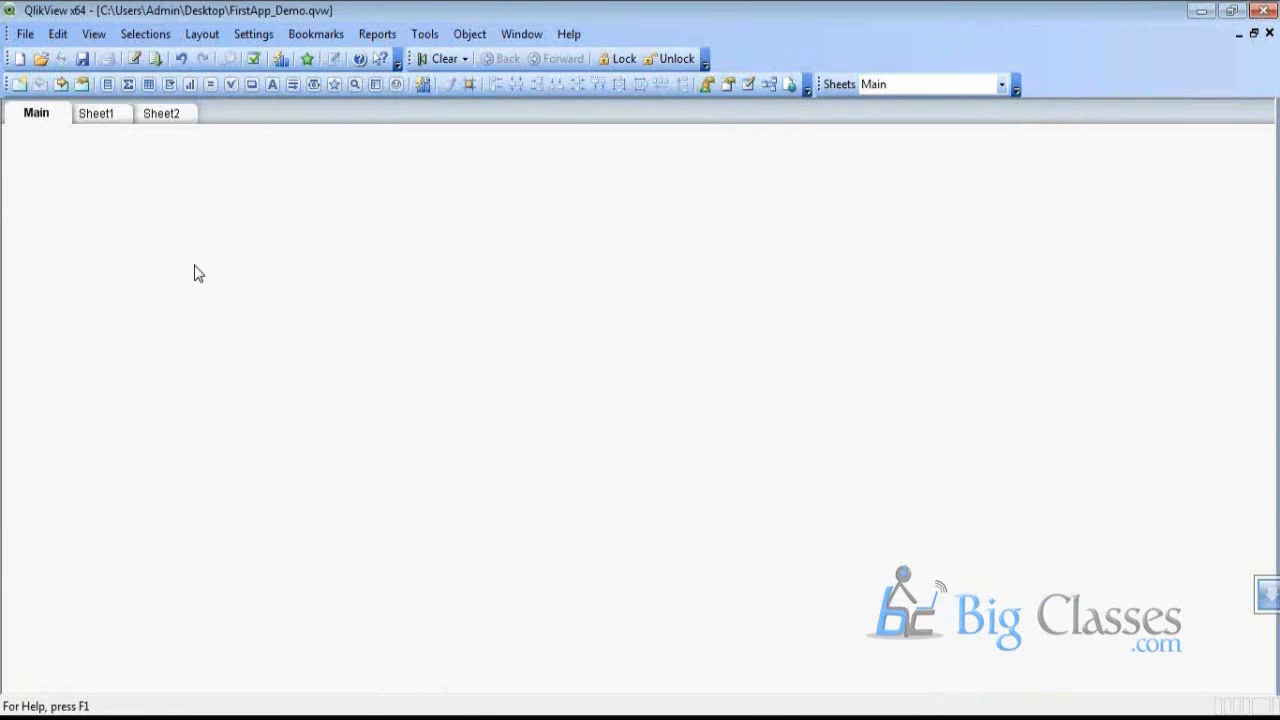
Open the load script editor and leave the Database connection type set to ODBC
left_click(25, 36)
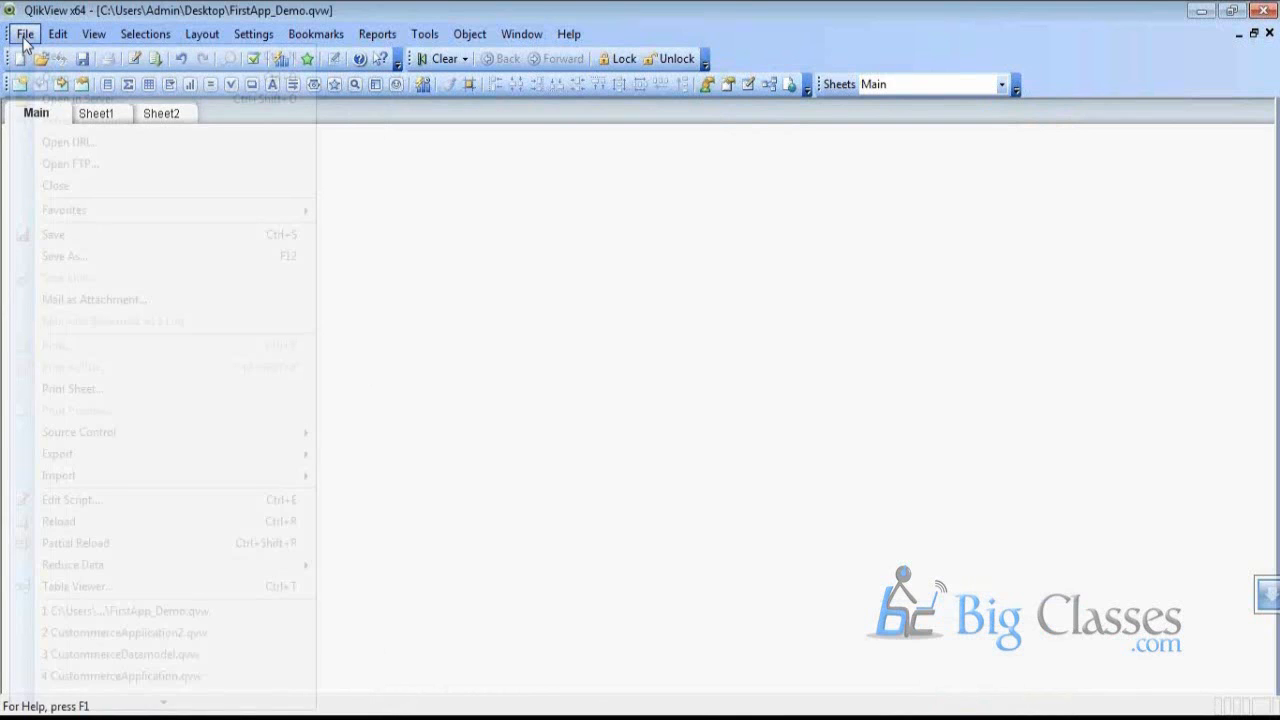
left_click(150, 502)
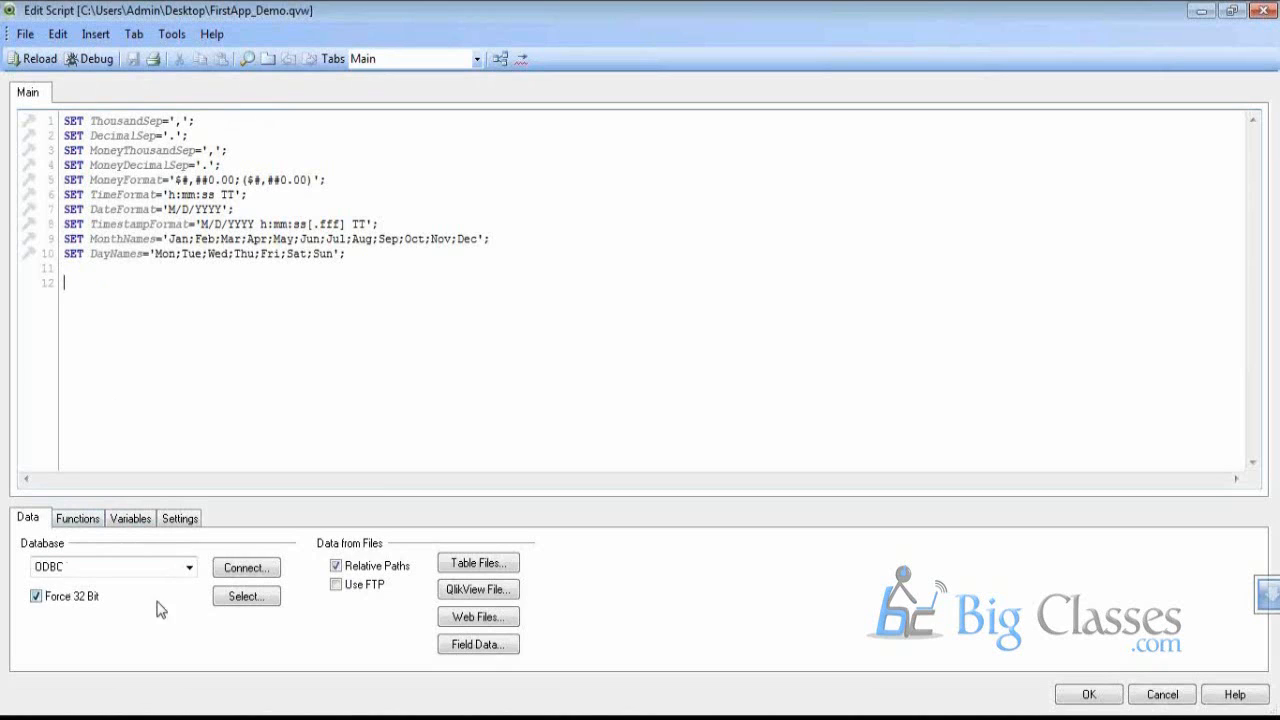
left_click(178, 568)
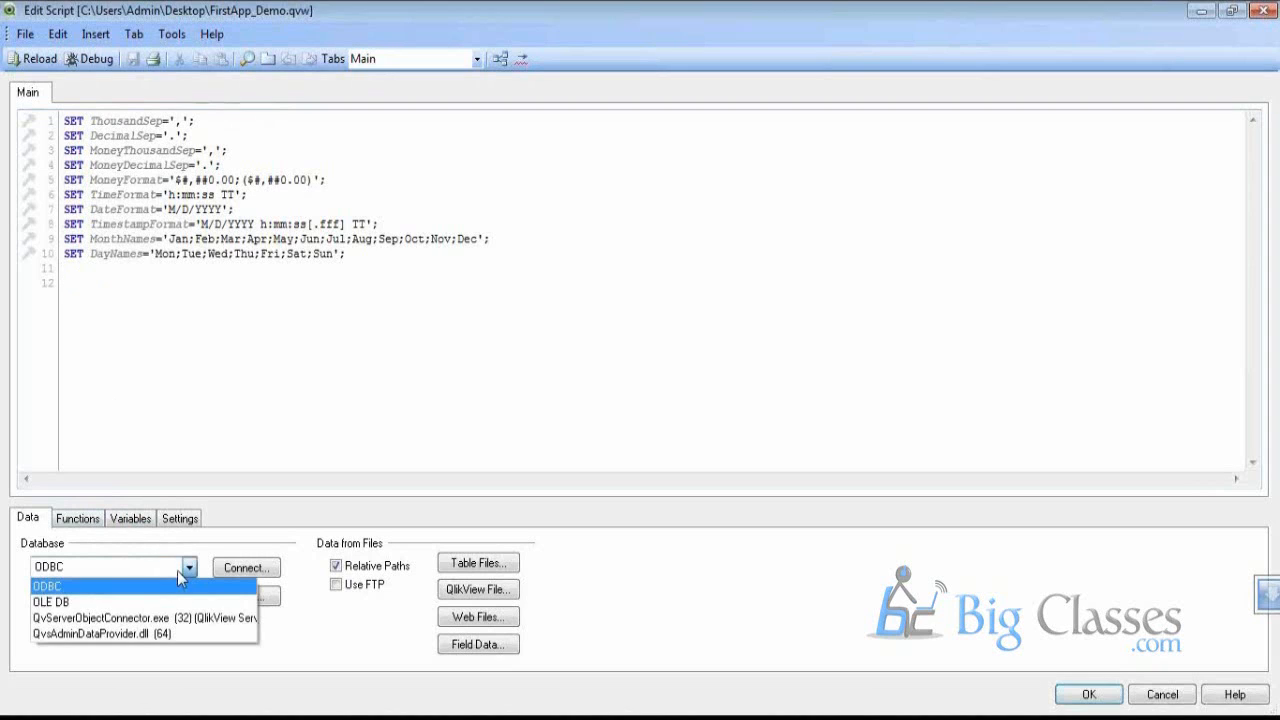
left_click(352, 550)
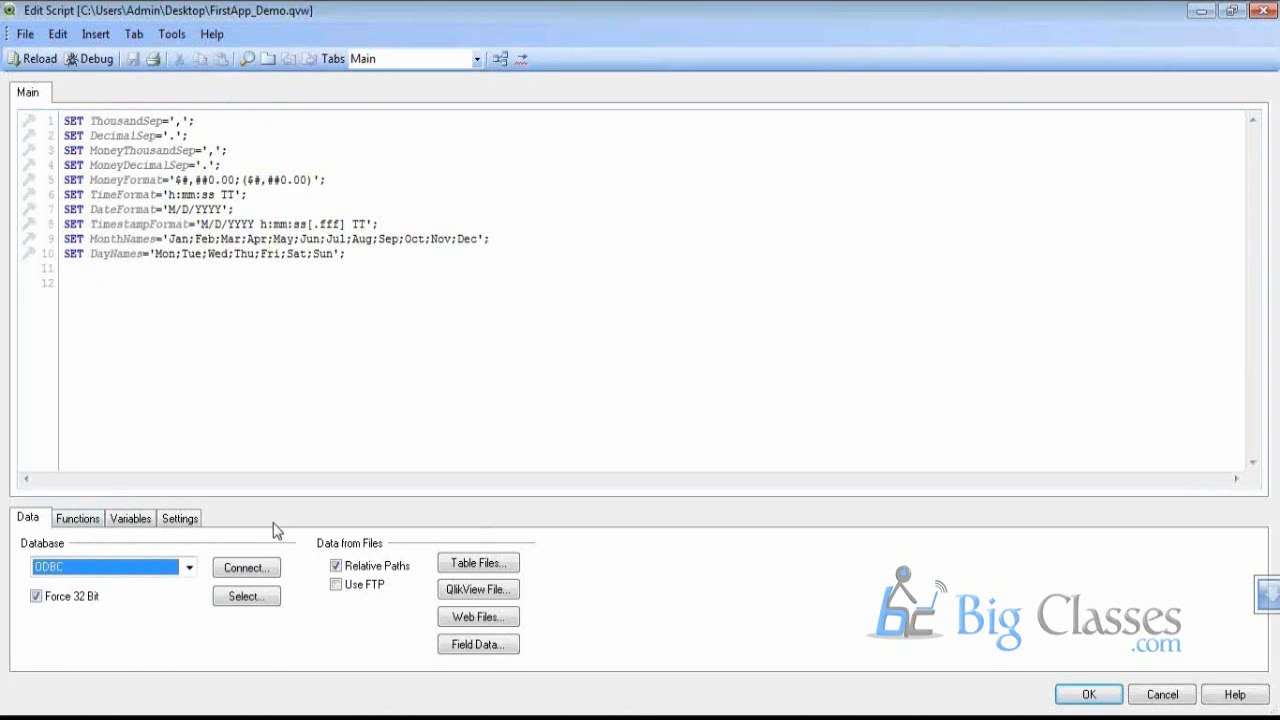
left_click(189, 567)
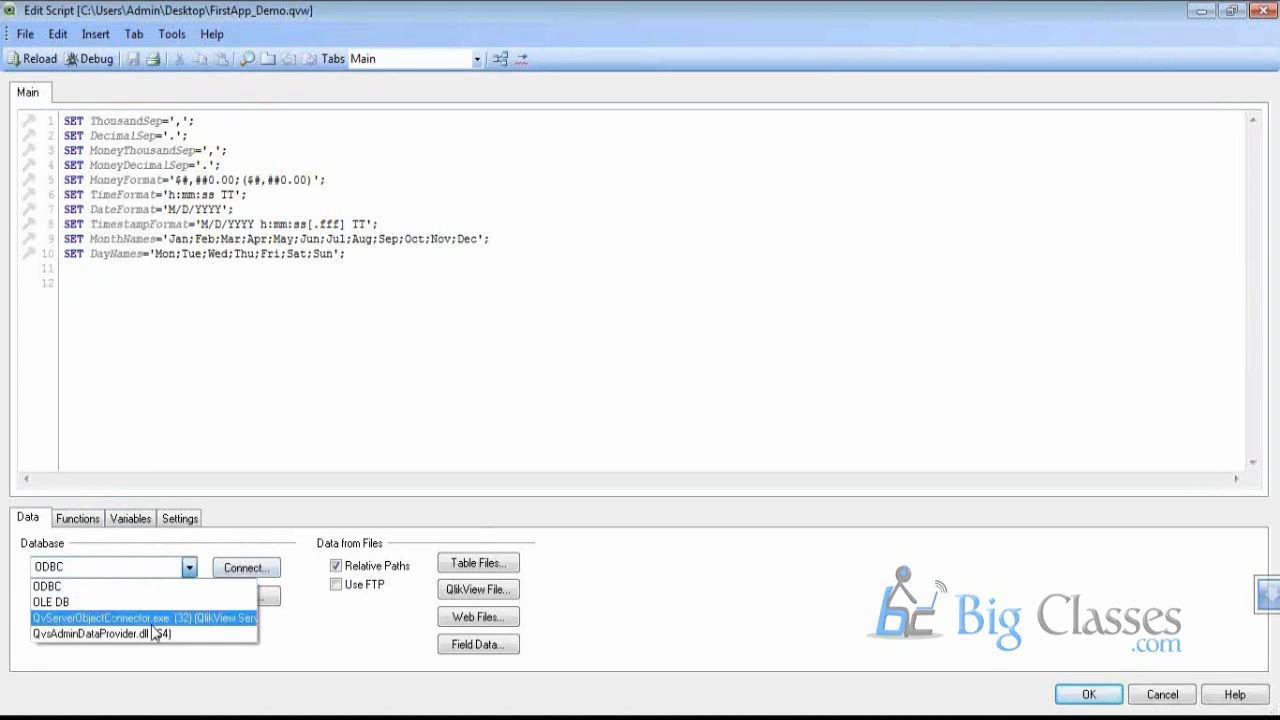
left_click(289, 680)
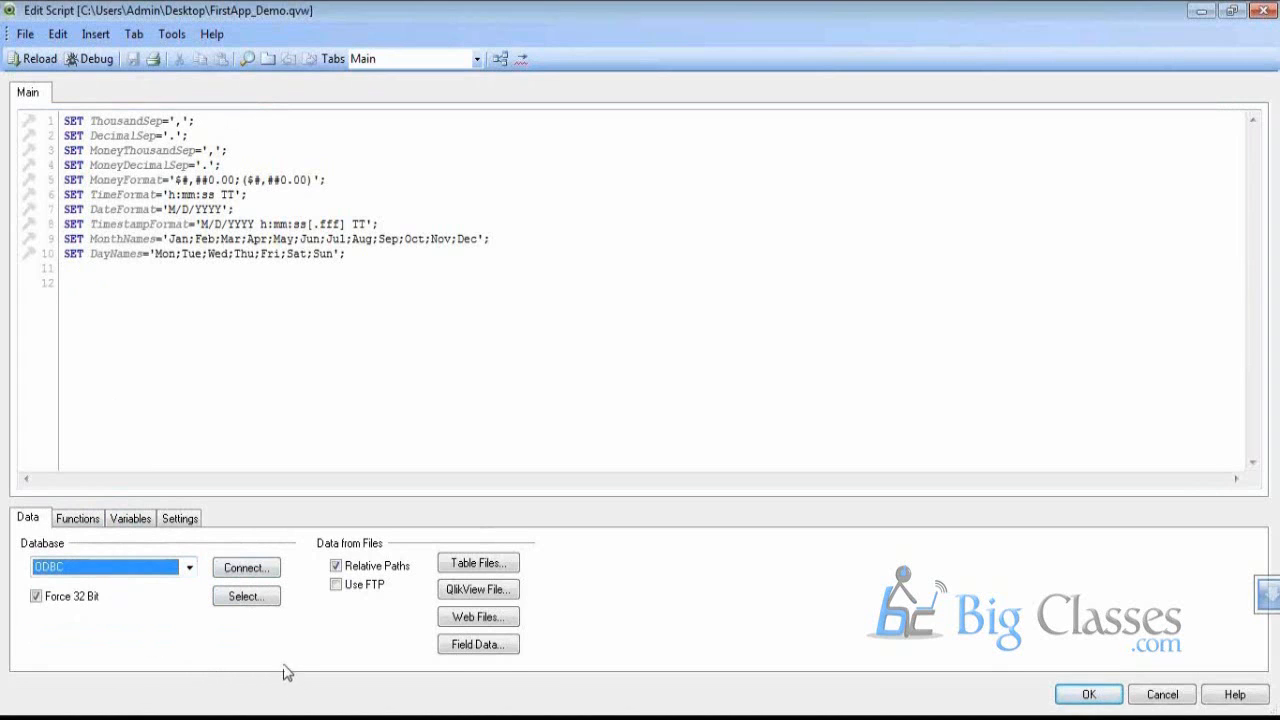
left_click(91, 572)
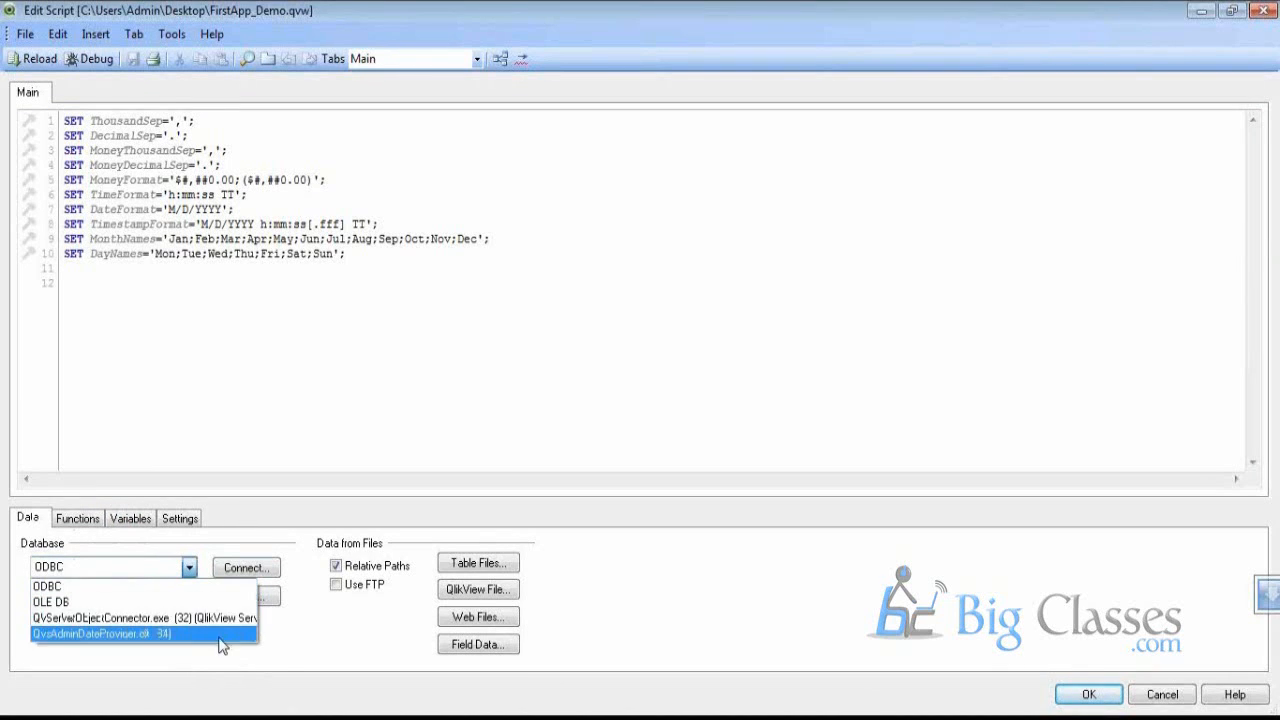
left_click(281, 642)
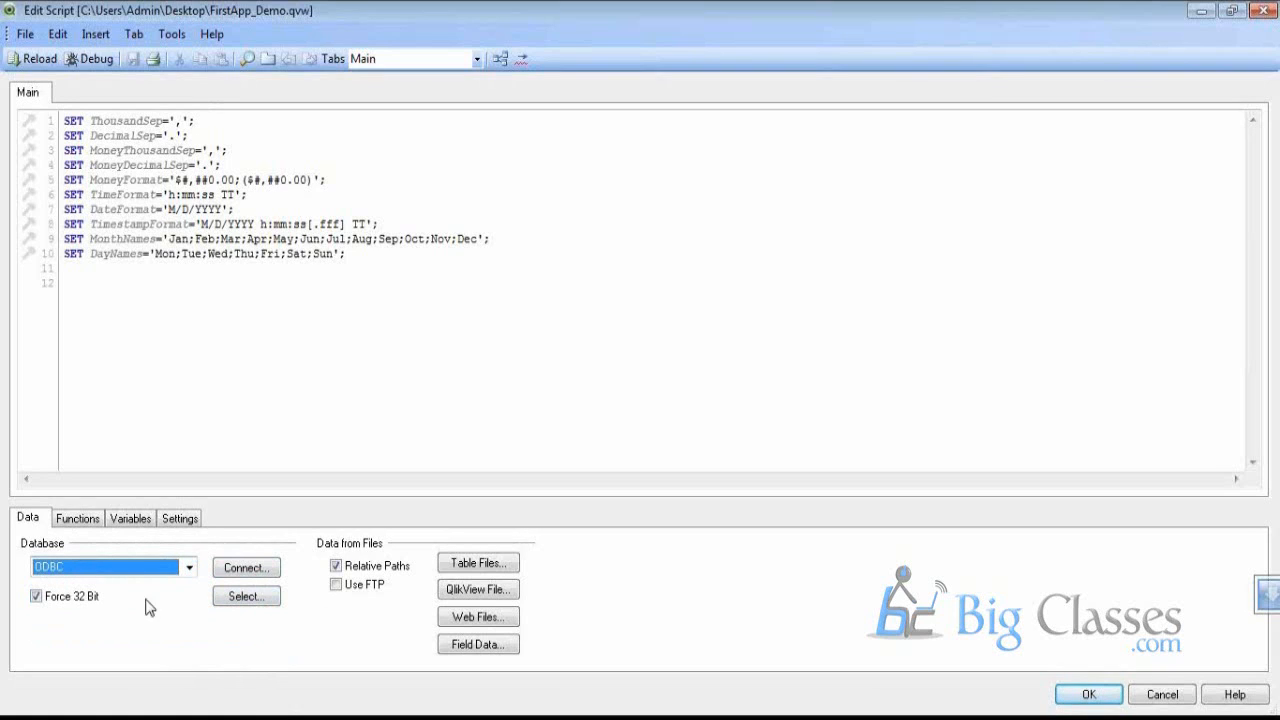
left_click(389, 717)
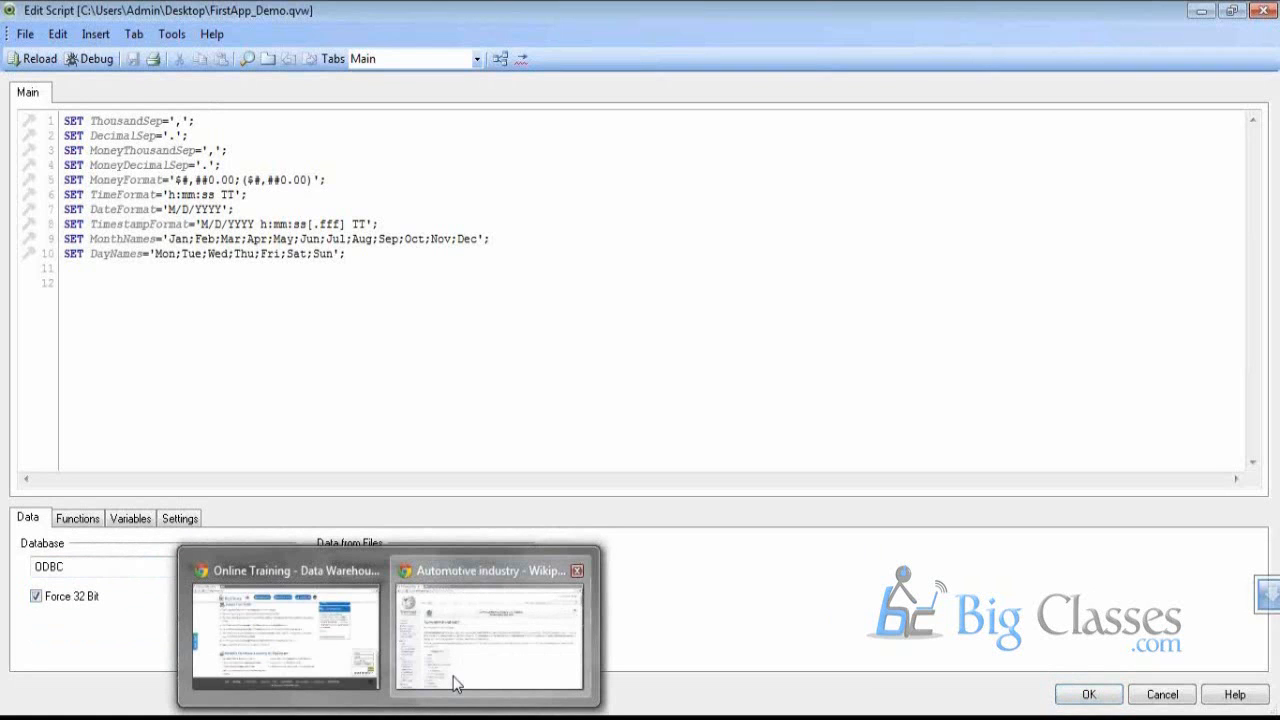
left_click(455, 684)
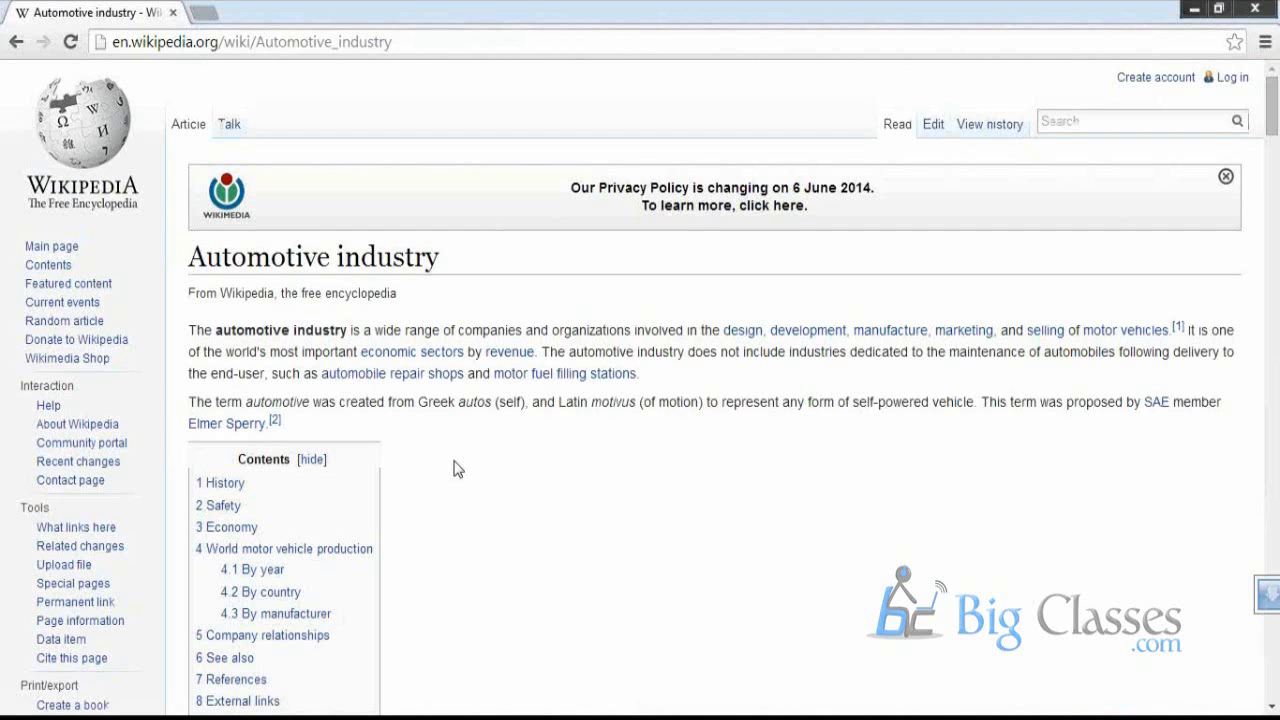
scroll(450, 440, "down", 15)
scroll(445, 400, "up", 10)
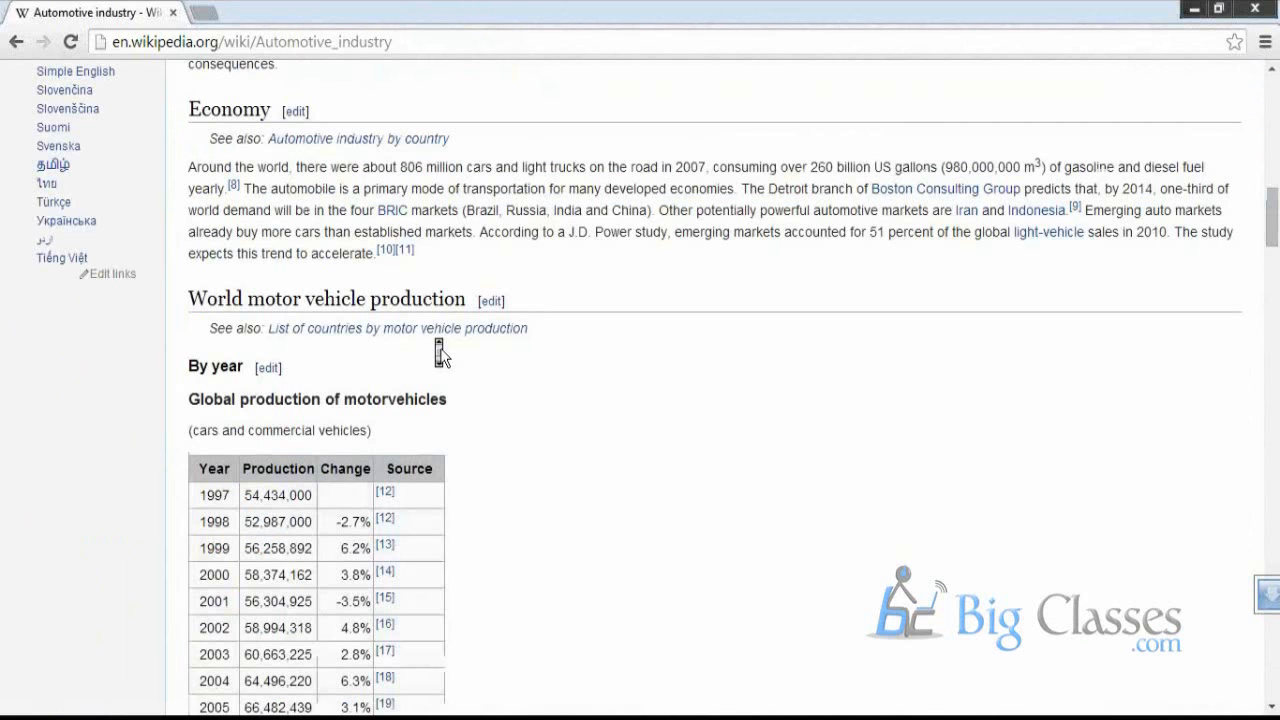
scroll(438, 352, "down", 15)
scroll(433, 330, "up", 3)
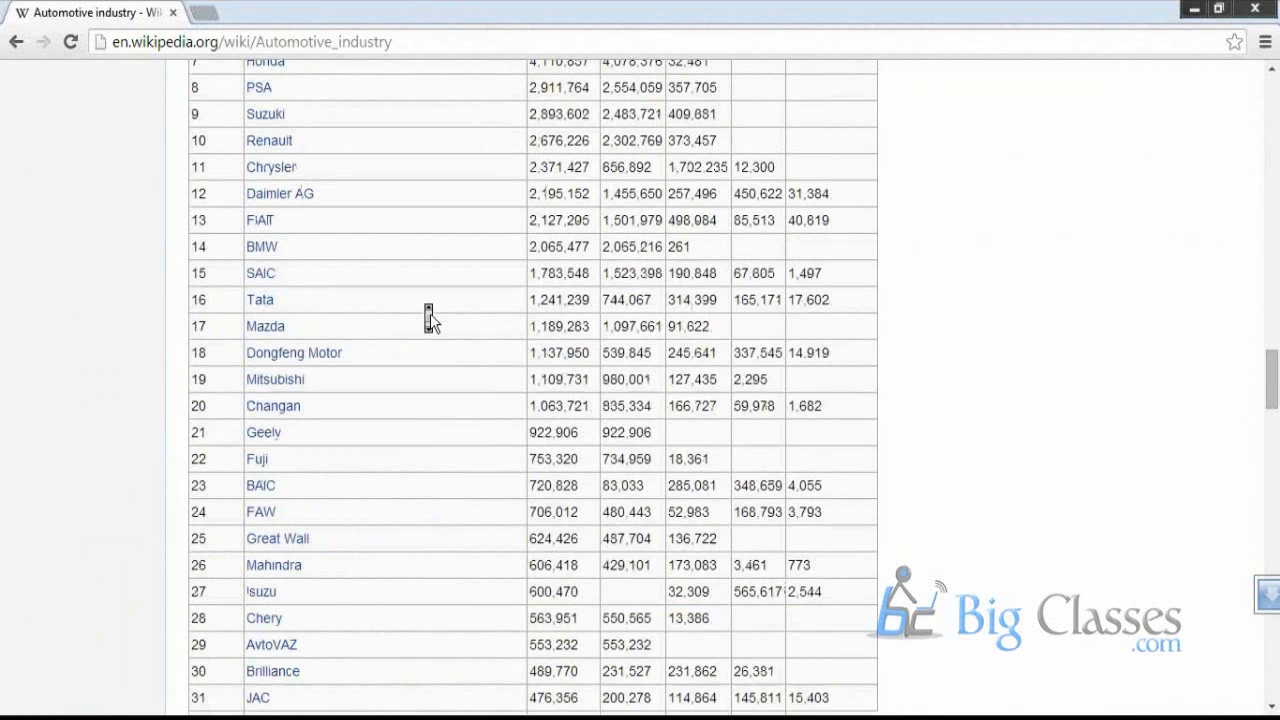
scroll(430, 316, "up", 2)
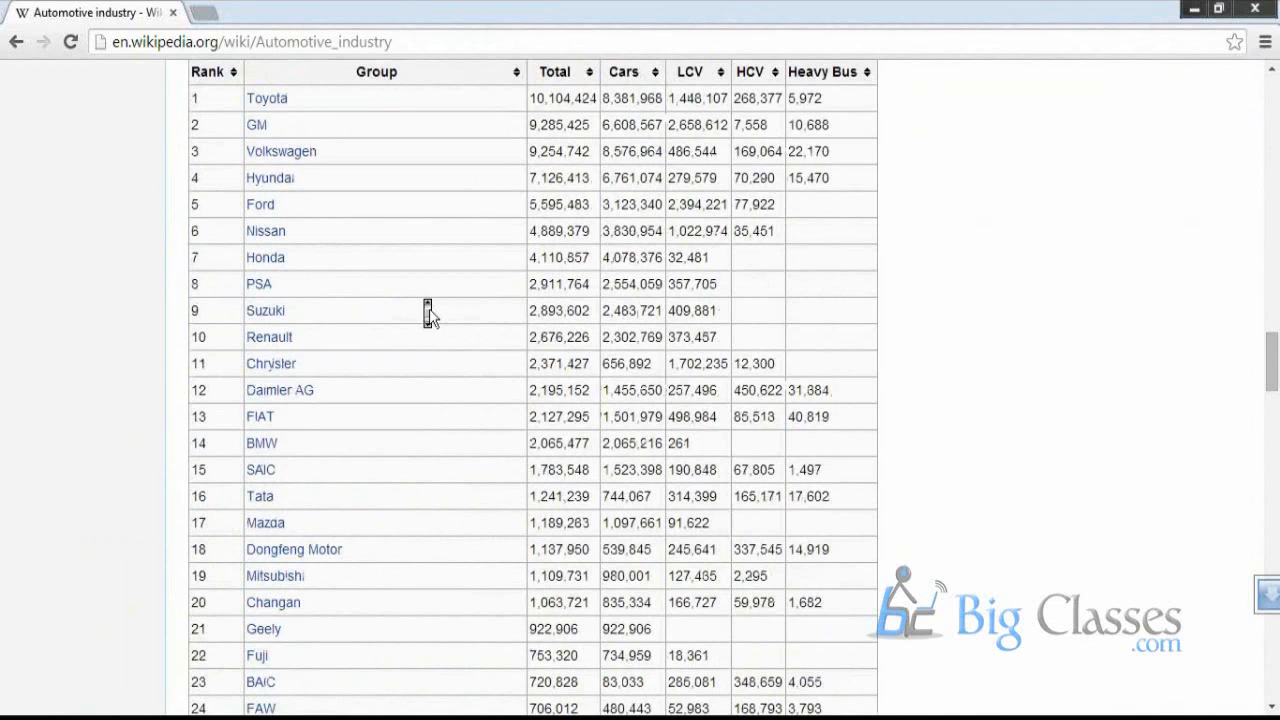
scroll(429, 313, "up", 1)
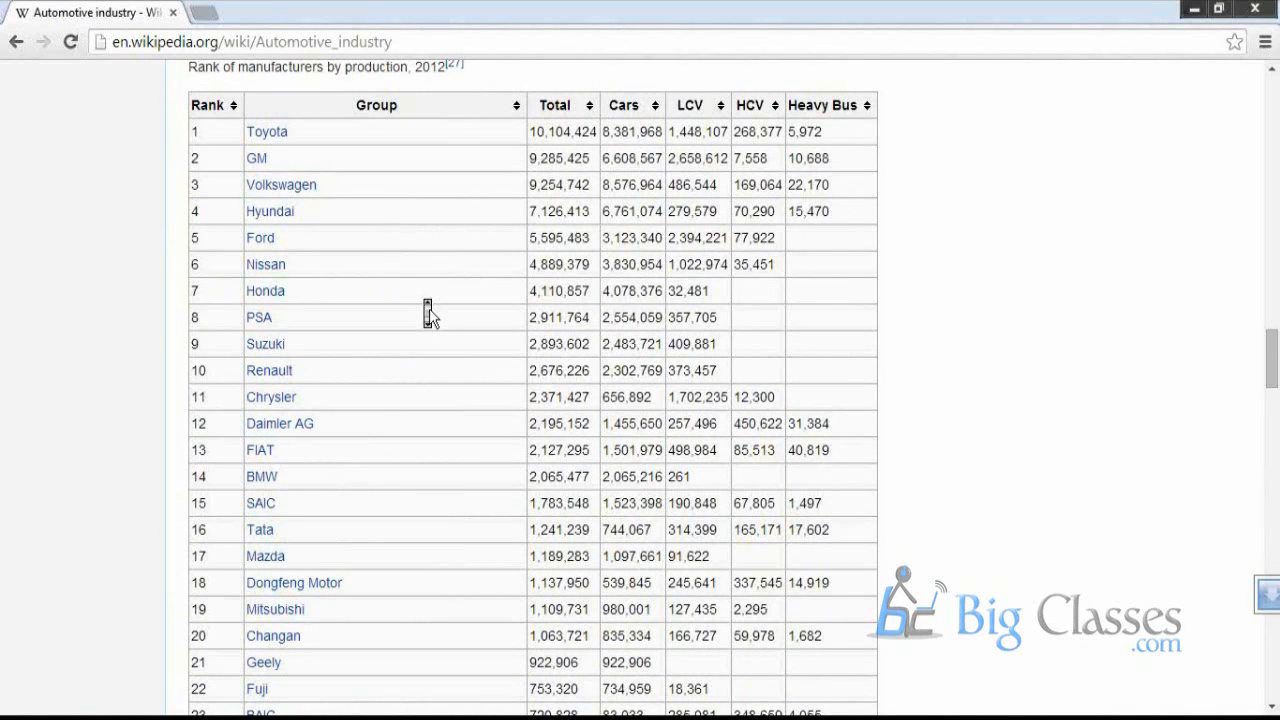
scroll(429, 313, "up", 2)
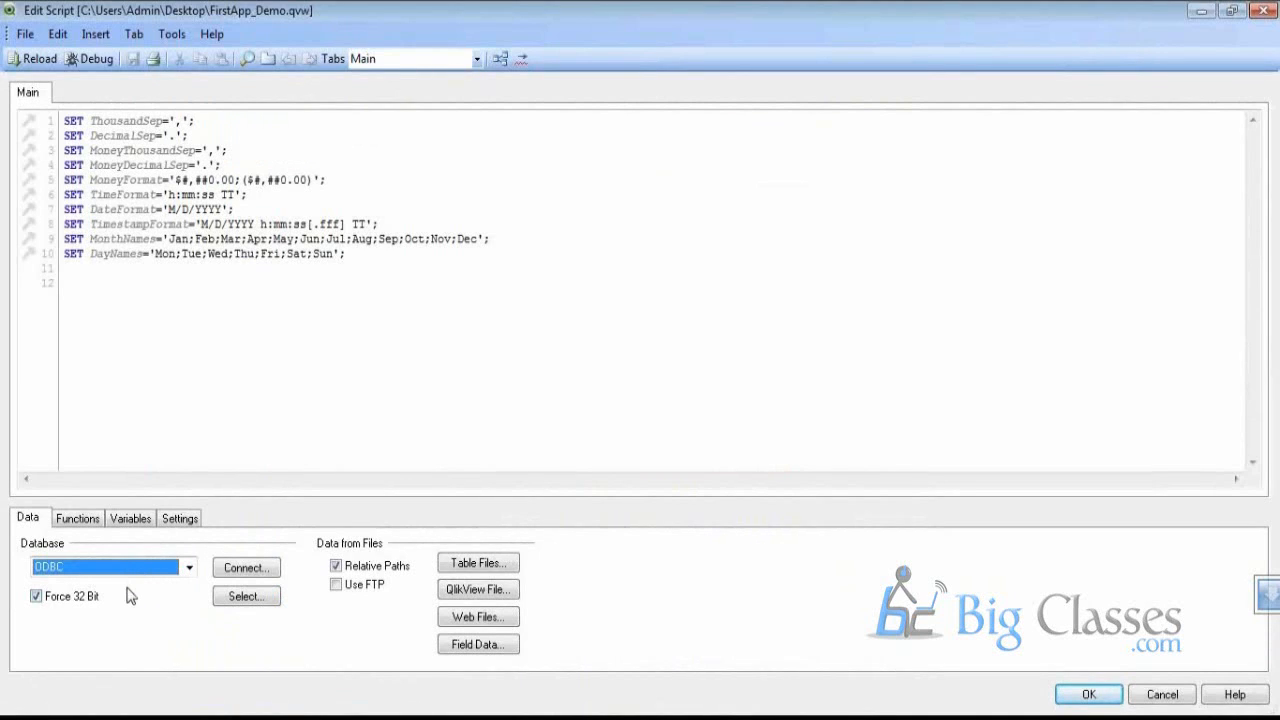
Connect to the SQLEXPRESS ODBC data source, entering the user ID and password
left_click(255, 573)
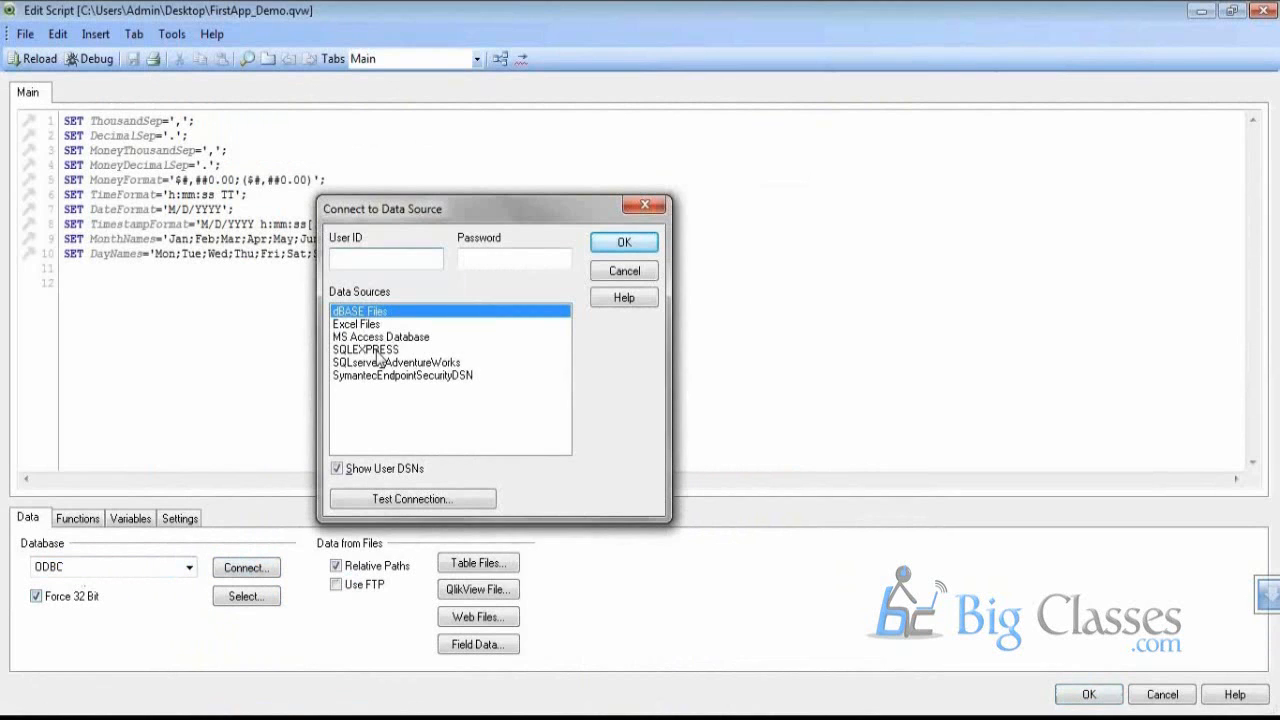
left_click(377, 350)
left_click(357, 262)
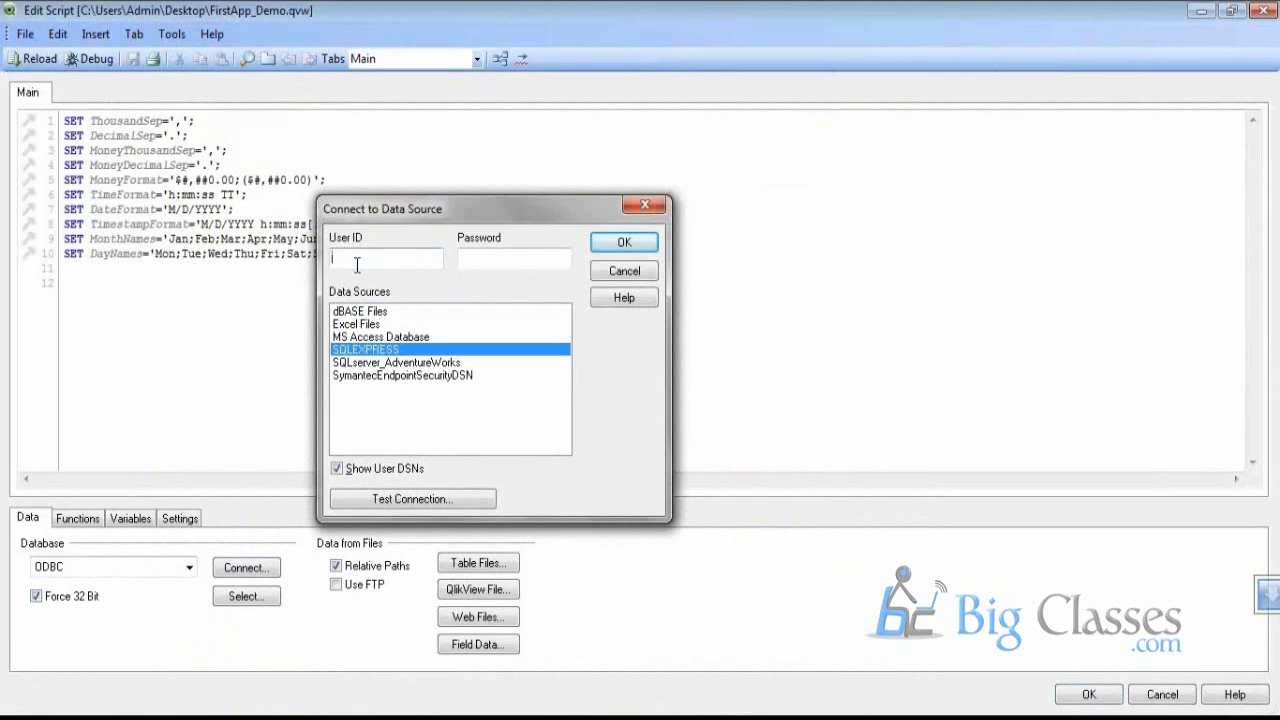
type("admin")
key("Tab")
type("1234567")
key("Return")
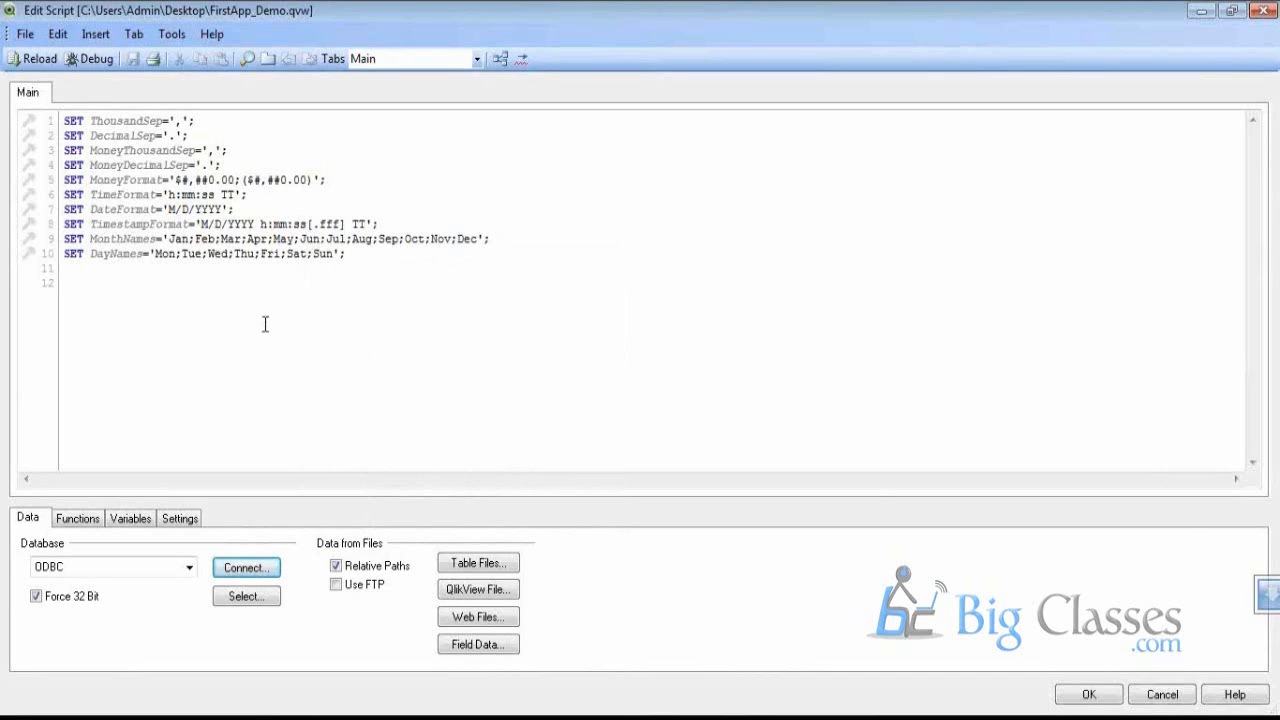
Add blank lines below the CONNECT32 statement in the script
left_click(91, 276)
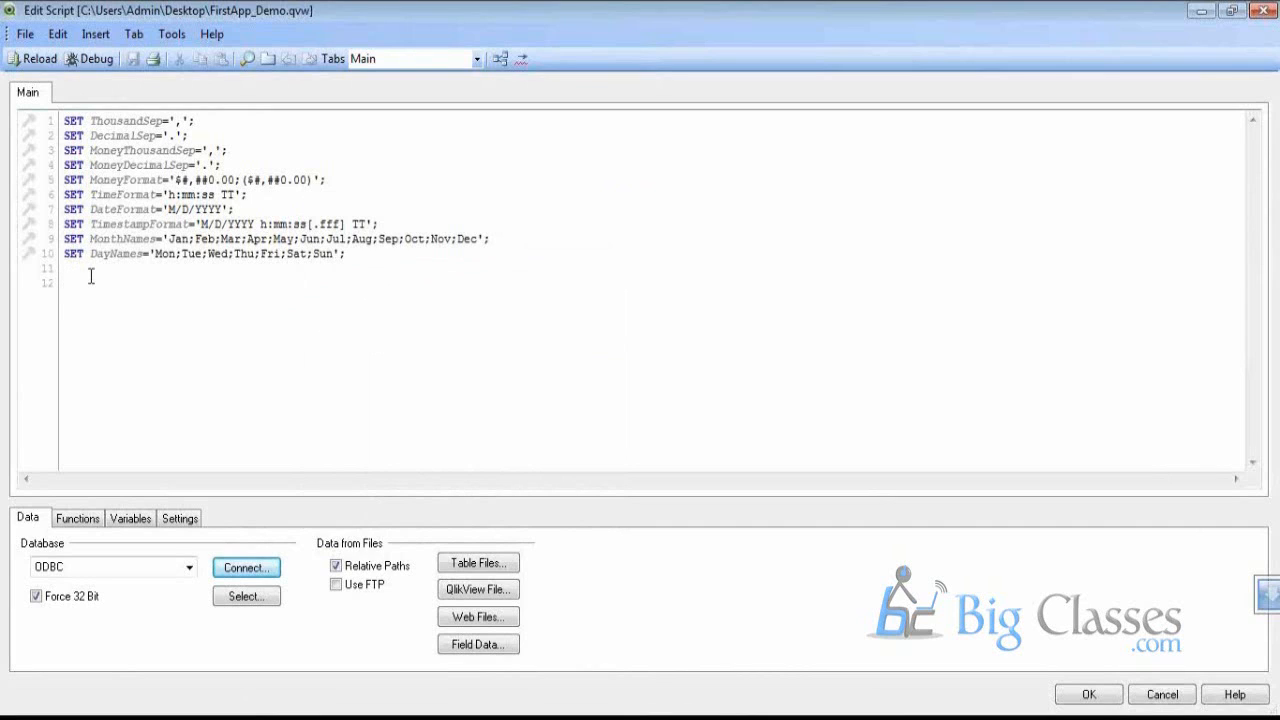
key("ctrl+v")
key("Return")
key("Return")
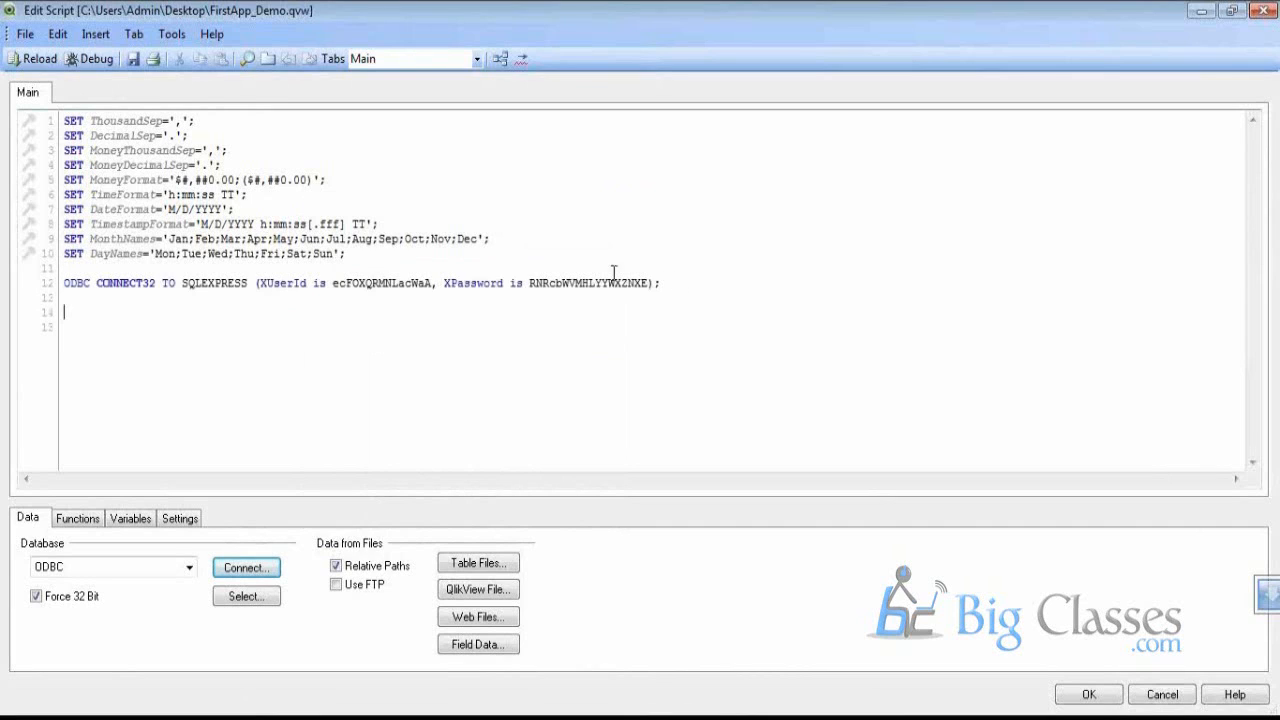
left_click(245, 596)
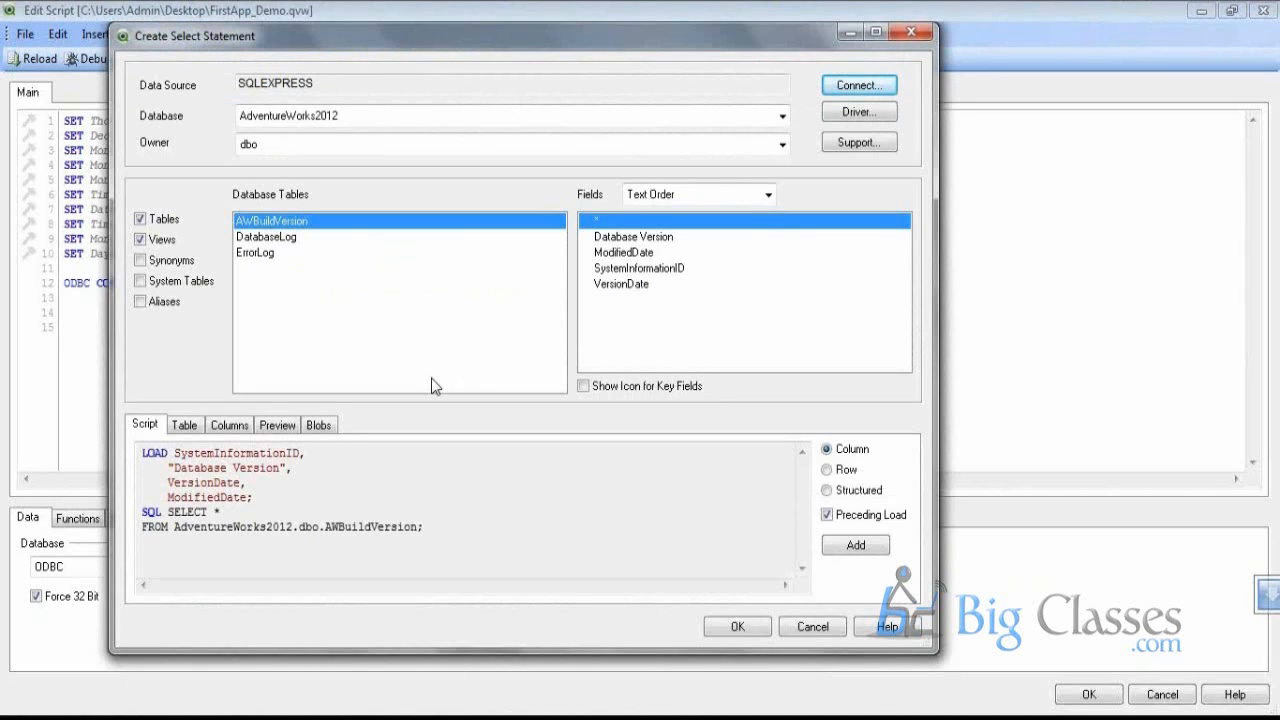
Set the database to AdventureWorks2012 and the table owner to Sales
left_click(395, 125)
left_click(388, 130)
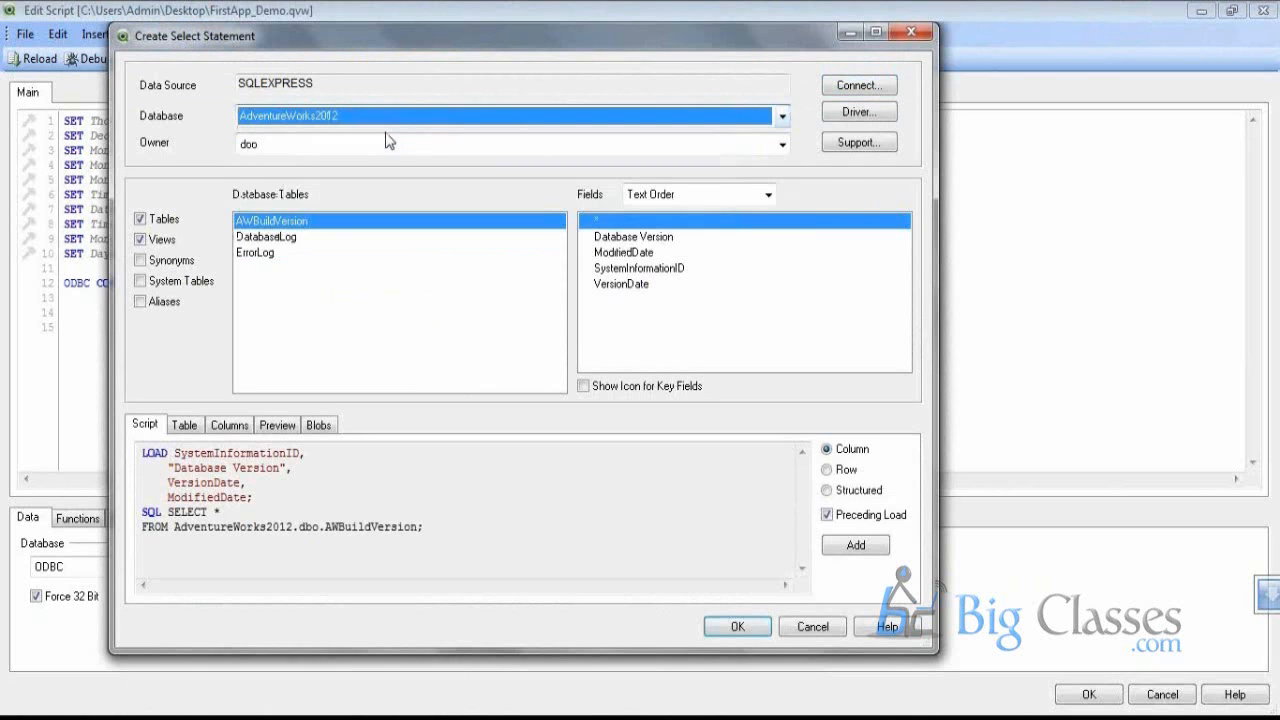
left_click(385, 148)
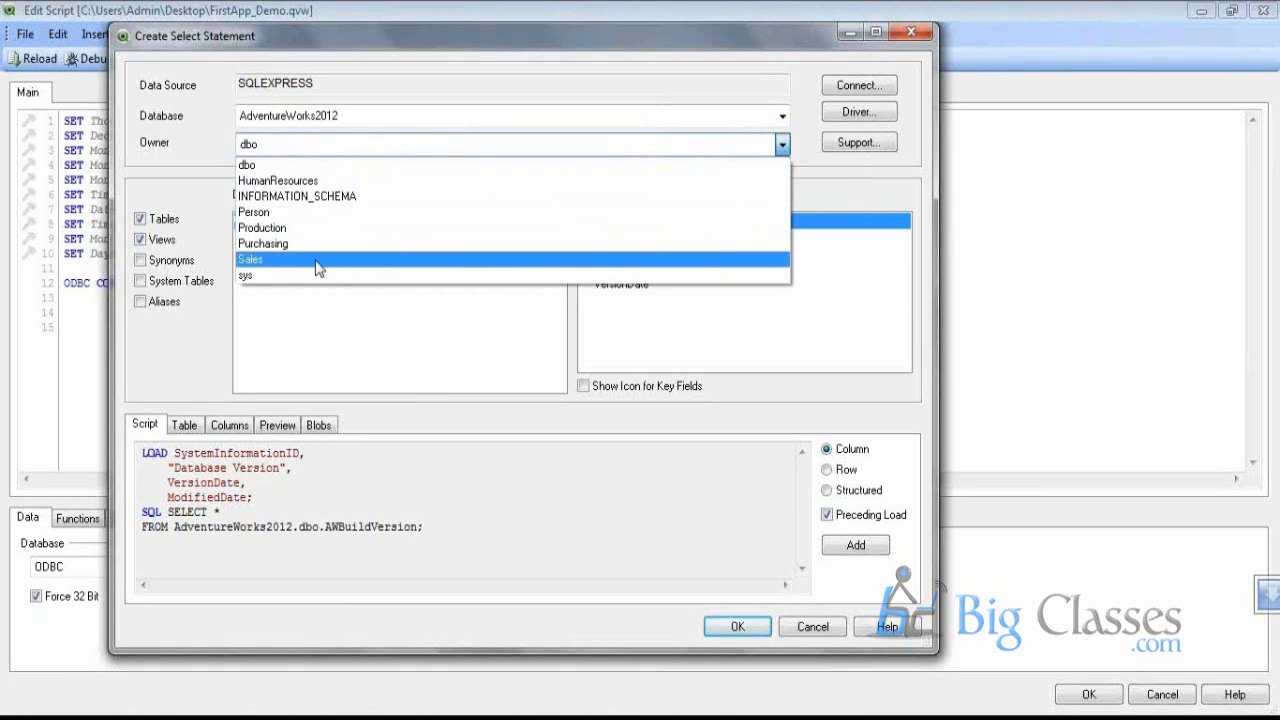
left_click(318, 260)
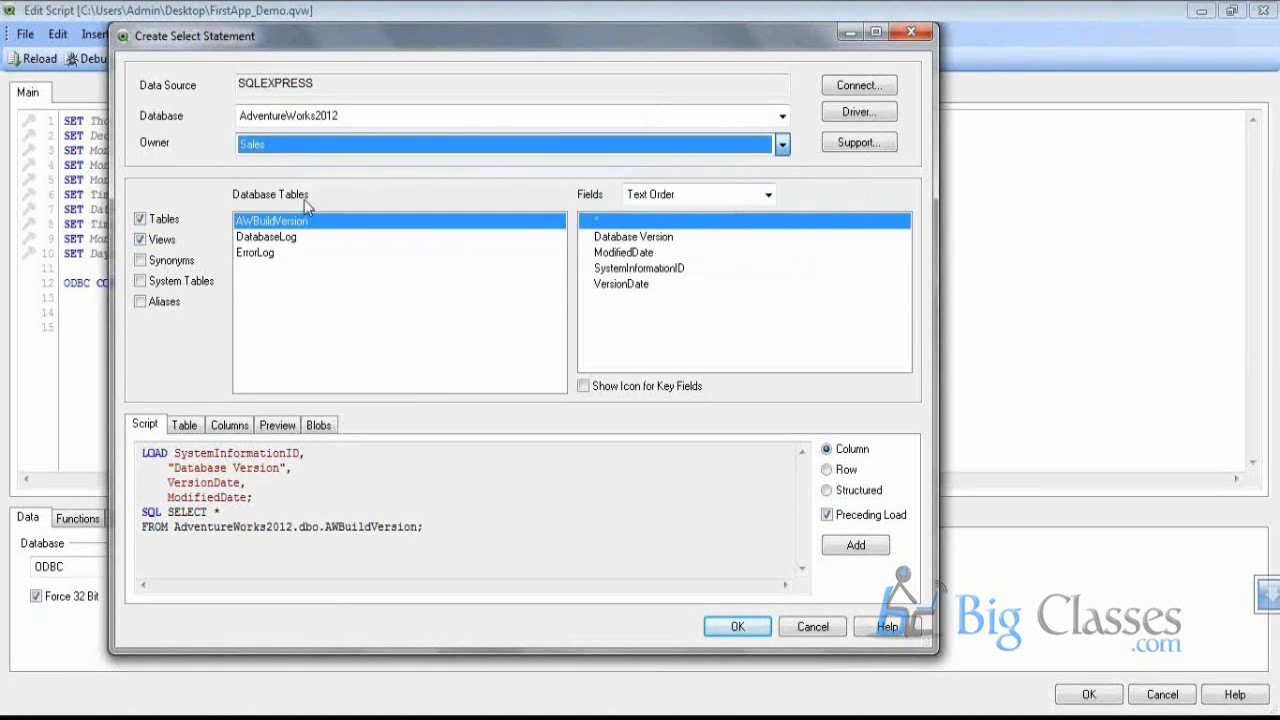
left_click(290, 117)
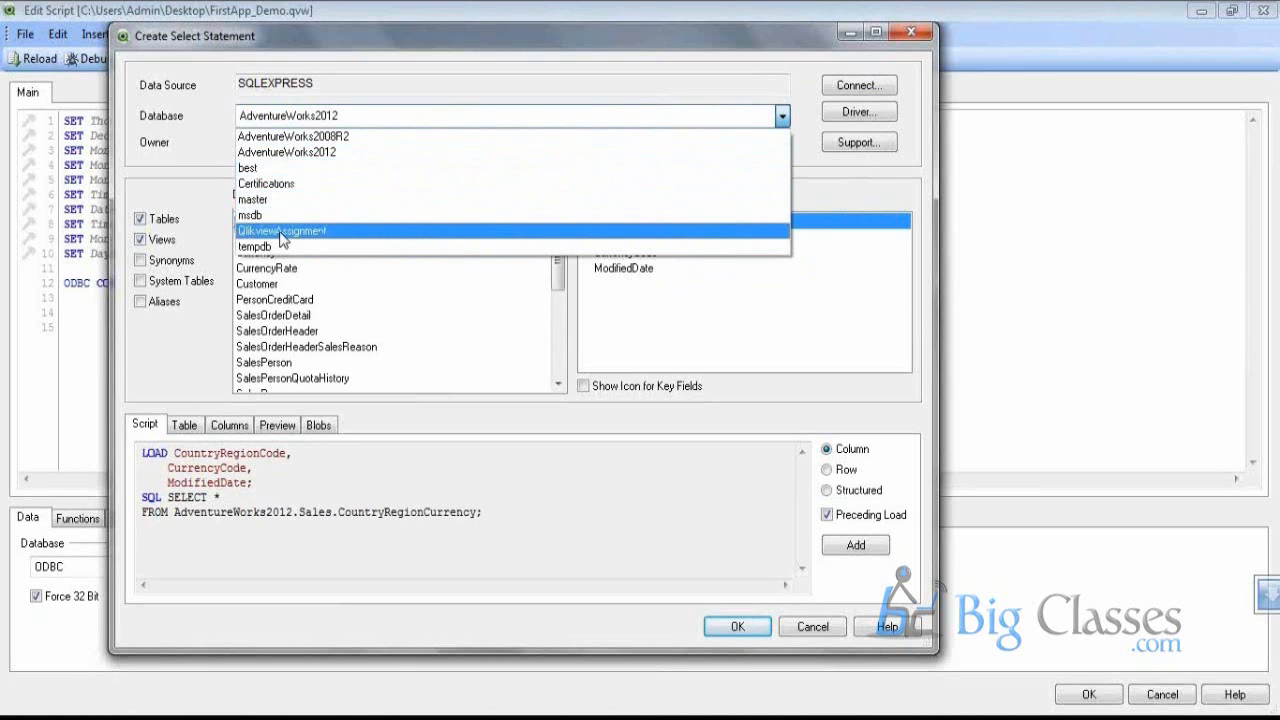
left_click(284, 156)
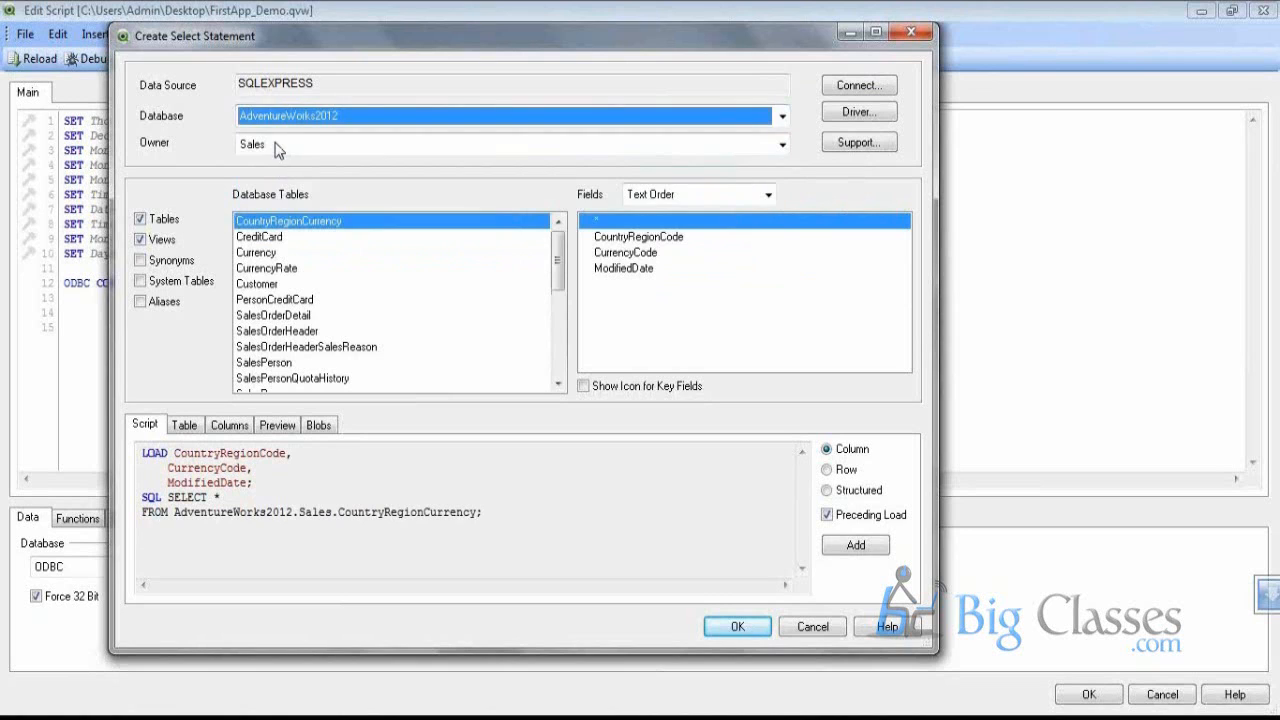
left_click(278, 147)
left_click(278, 147)
Add SalesOrderHeader with a Preceding Load and SalesOrderDetail, inserting both into the script
left_click(304, 284)
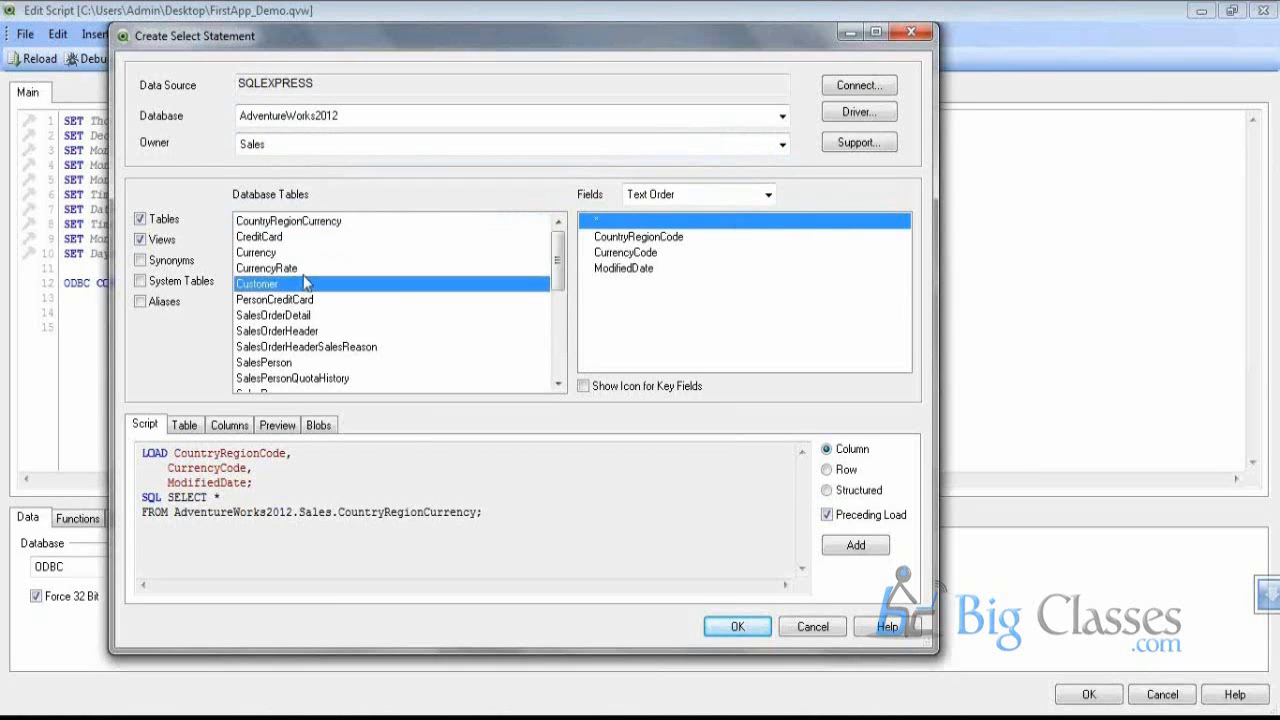
scroll(320, 270, "down", 3)
left_click(323, 285)
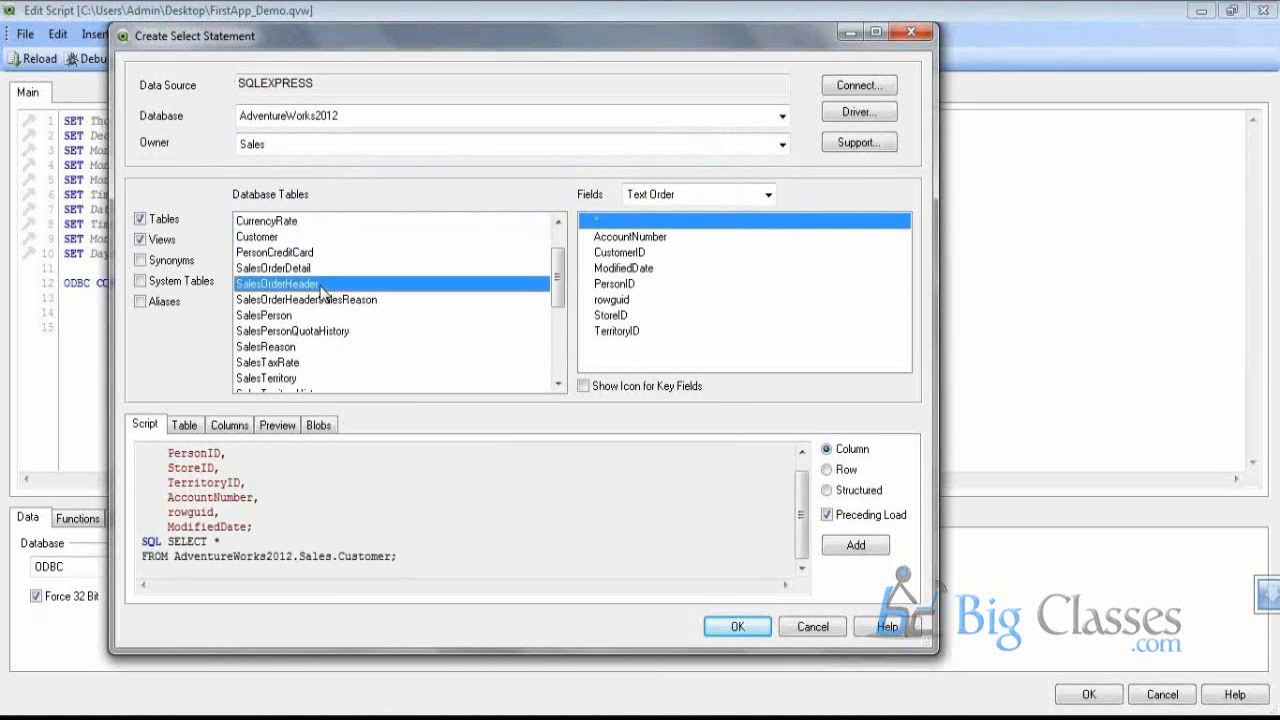
left_click(828, 516)
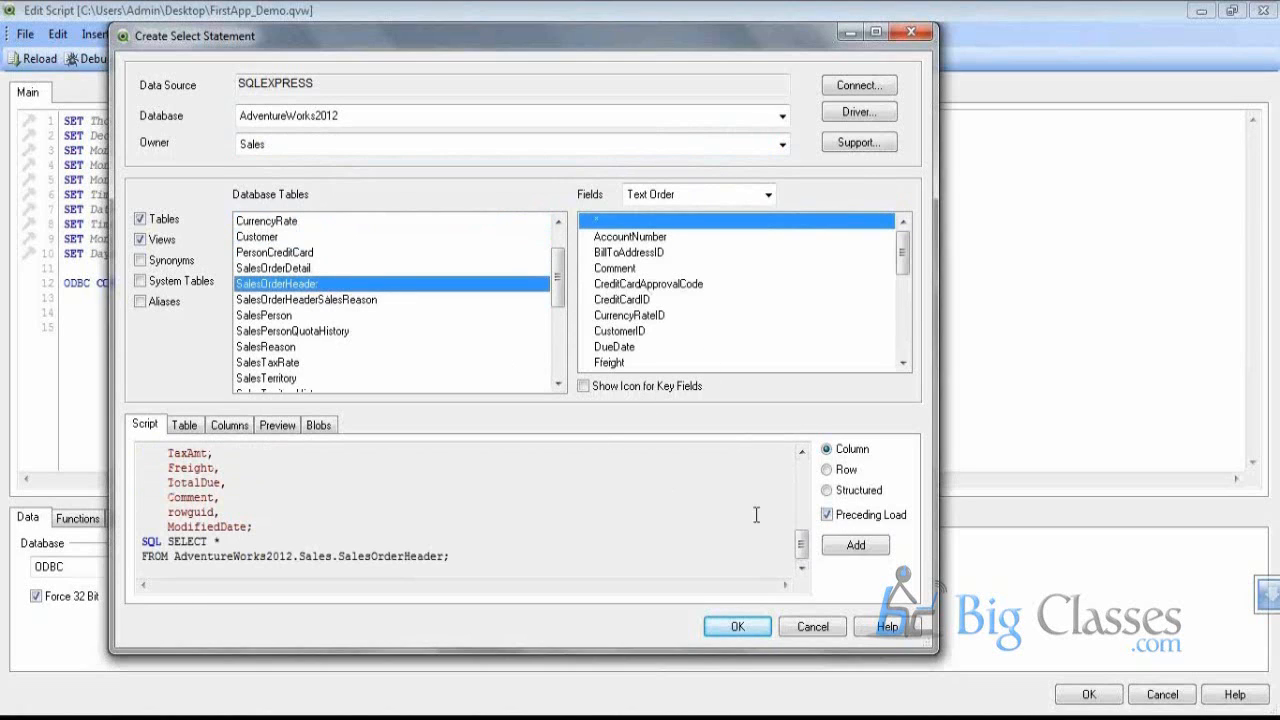
left_click(838, 548)
left_click(275, 268)
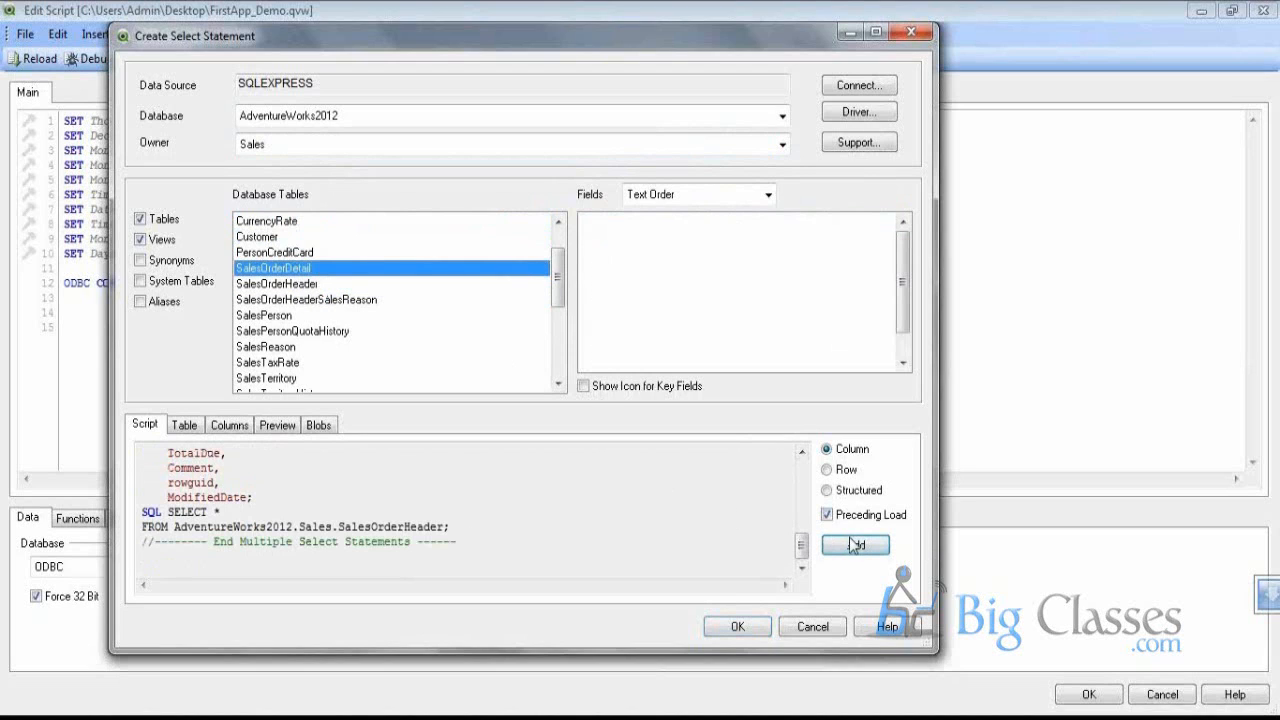
left_click(855, 545)
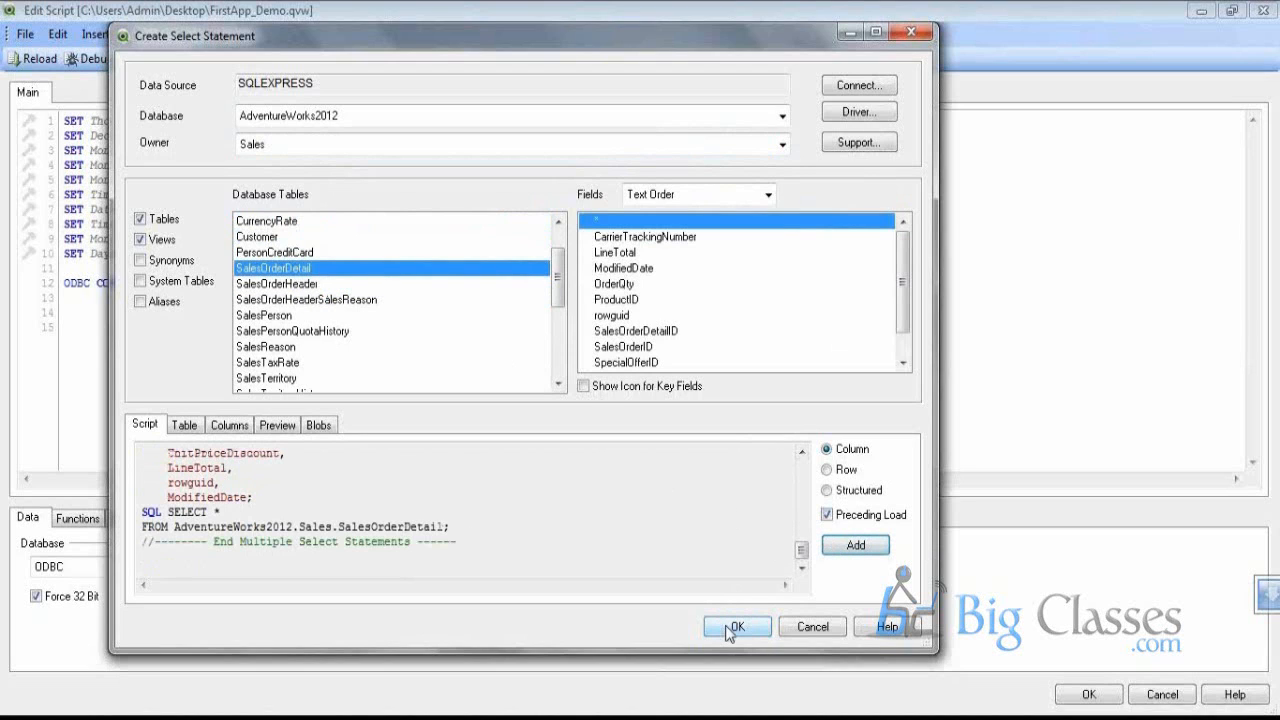
left_click(725, 625)
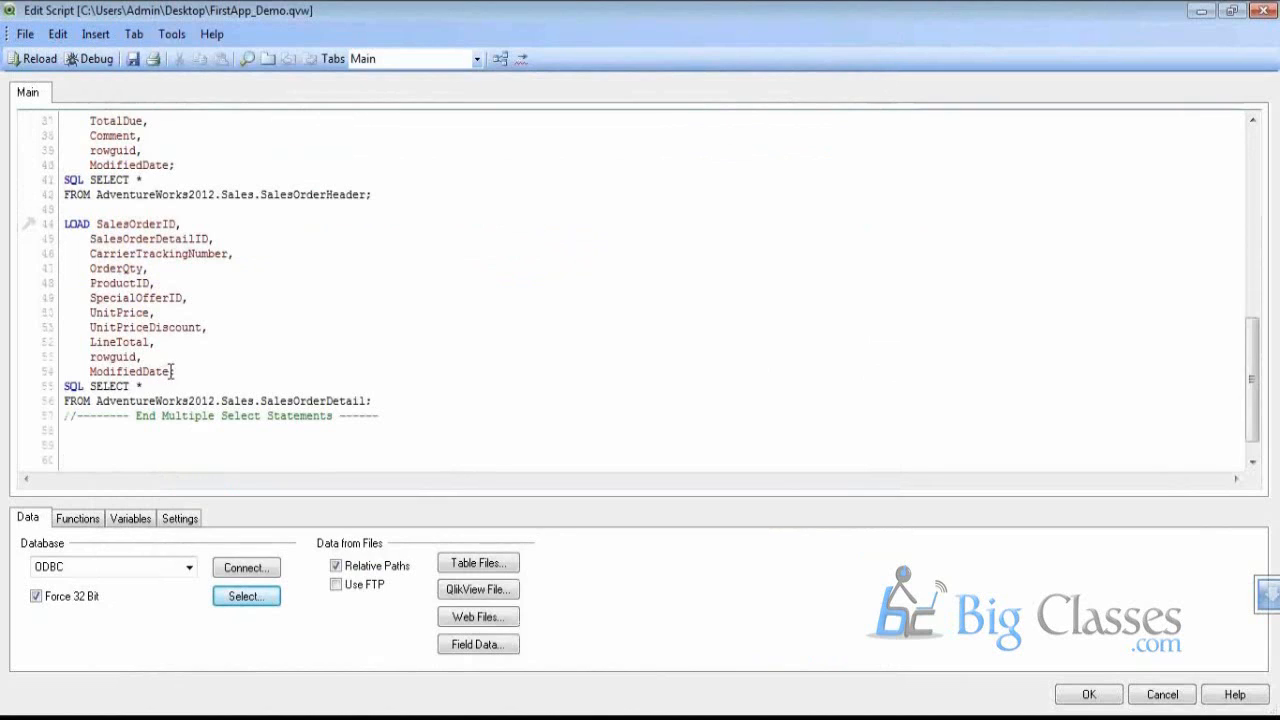
Delete the rowguid and ModifiedDate fields so the SalesOrderDetail load ends at LineTotal;
left_click_drag(176, 371, 155, 342)
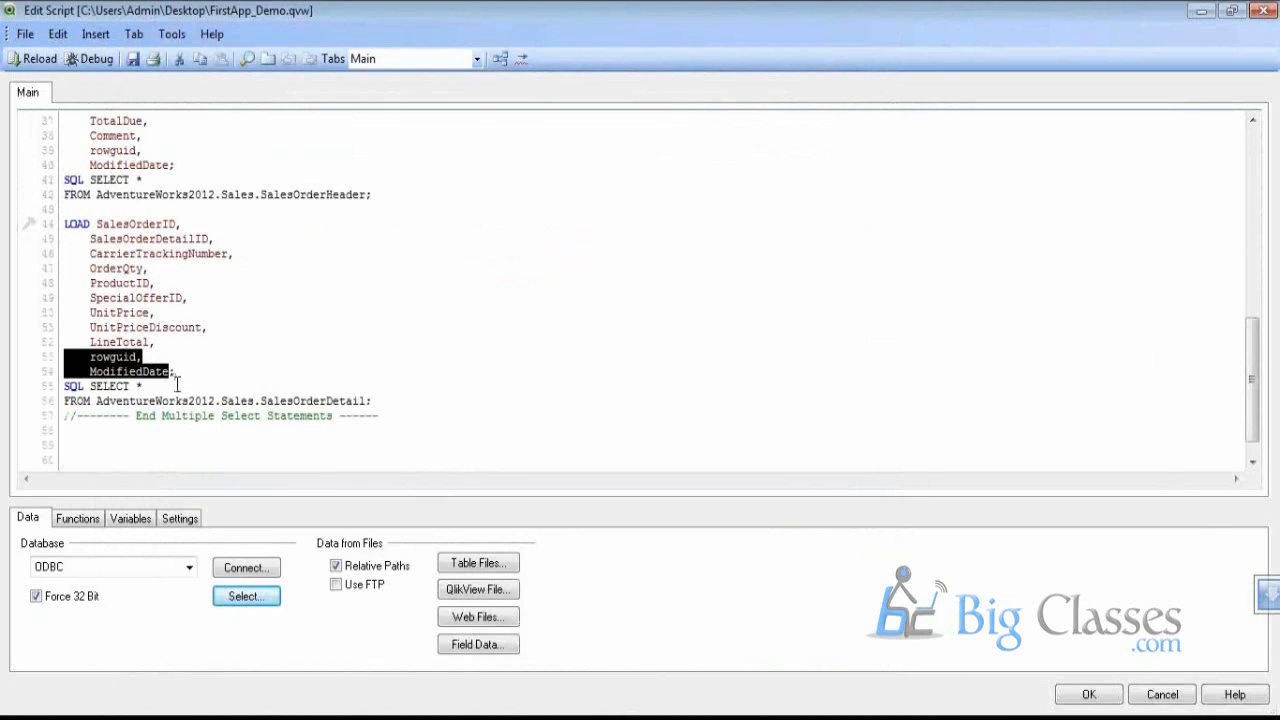
key("Delete")
key("BackSpace")
key("BackSpace")
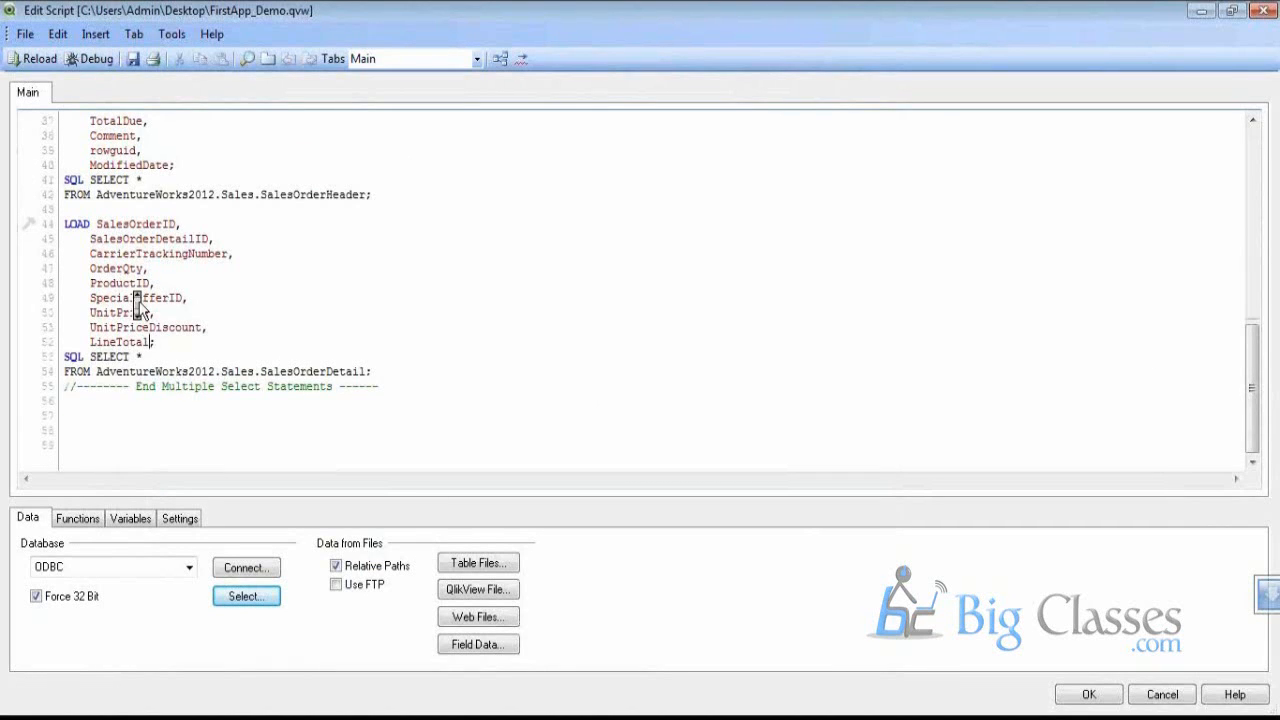
Save the edited script and reload the data
scroll(140, 312, "up", 1)
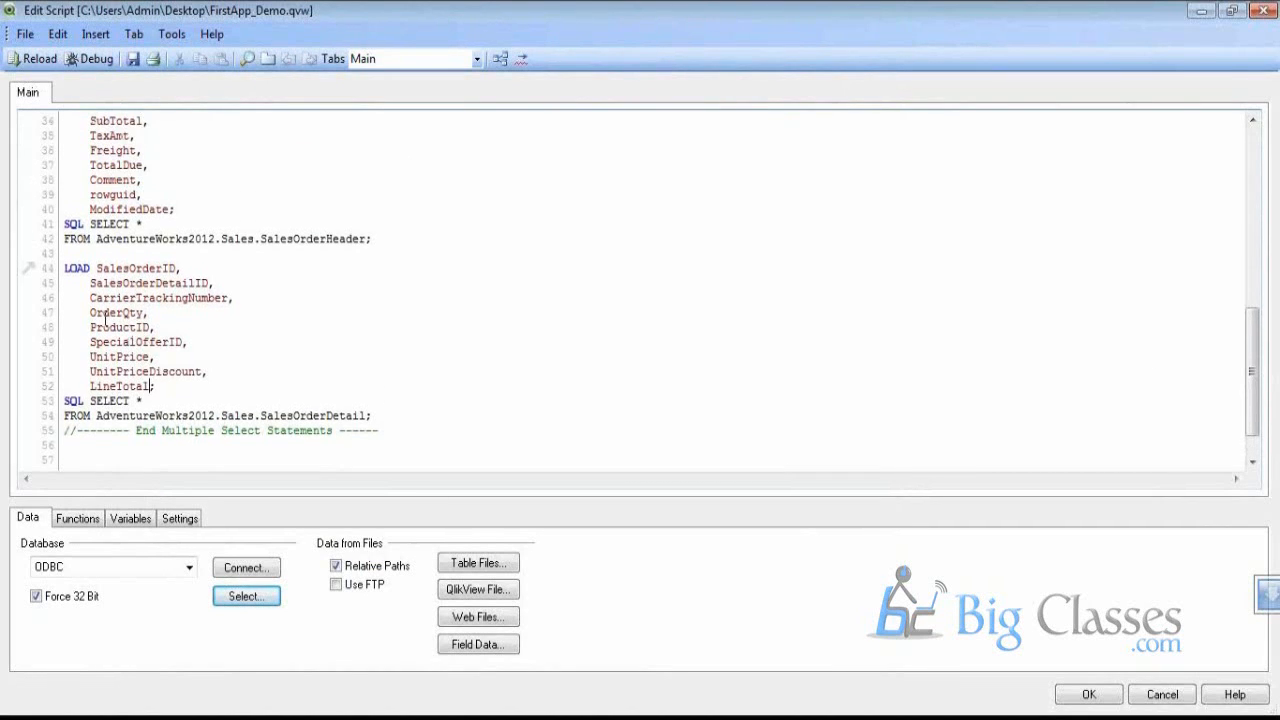
scroll(105, 318, "up", 1)
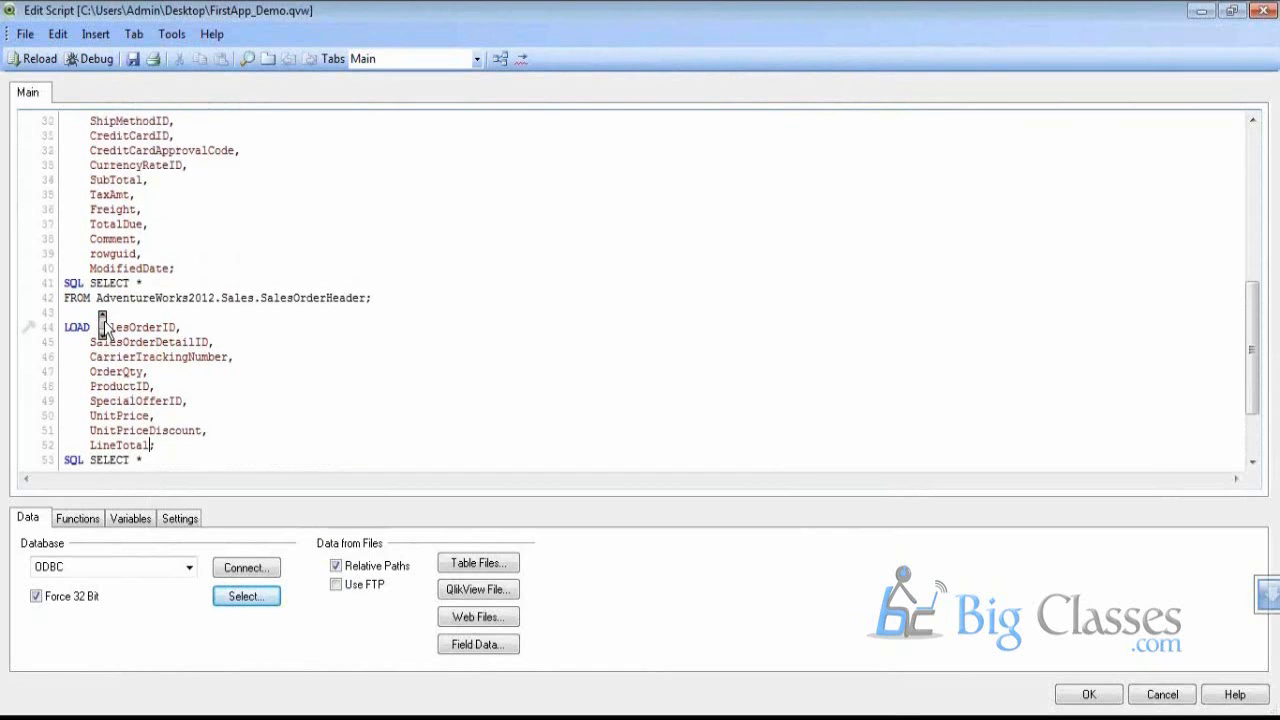
scroll(101, 326, "up", 4)
scroll(90, 252, "up", 4)
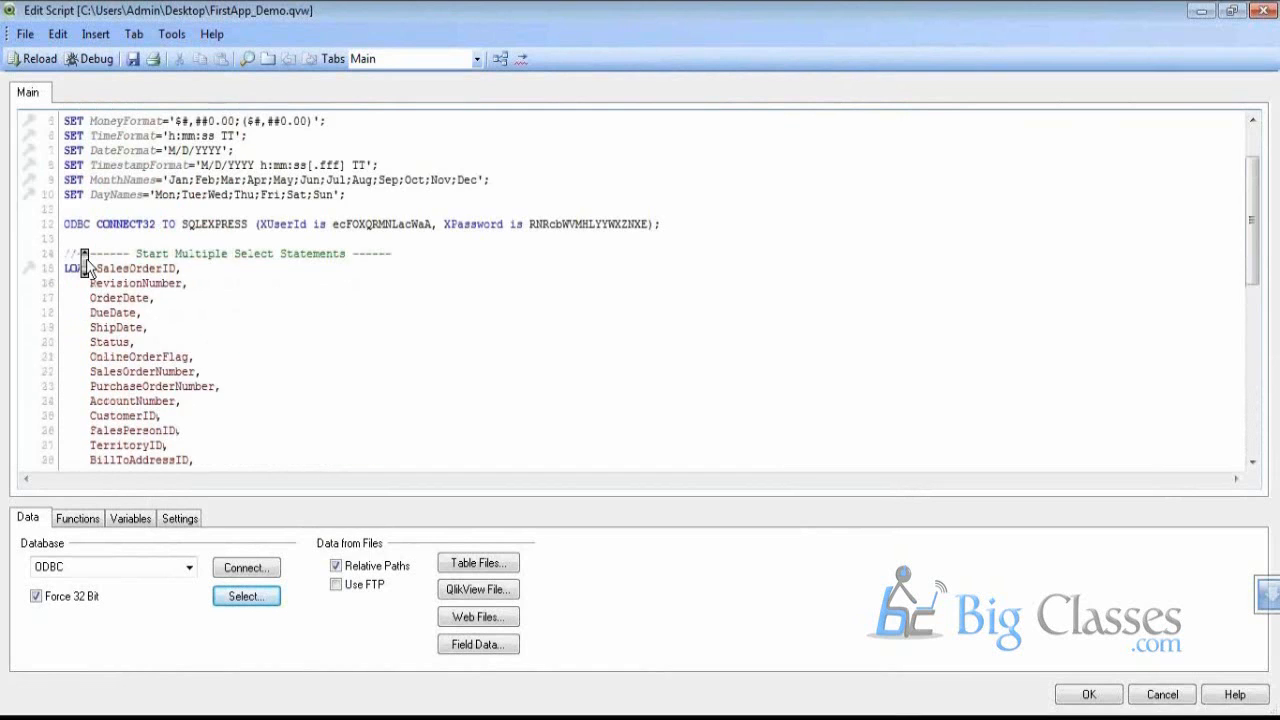
scroll(88, 254, "down", 6)
scroll(88, 254, "up", 1)
left_click_drag(136, 445, 135, 320)
scroll(135, 320, "up", 2)
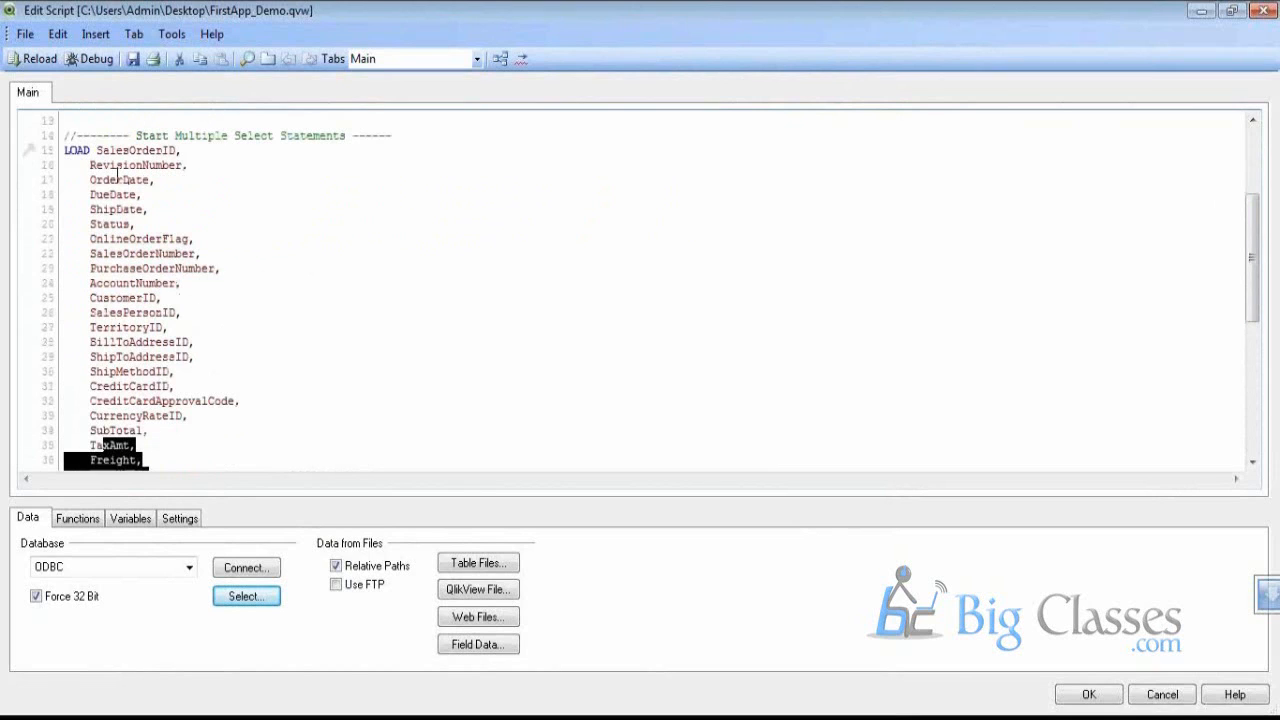
left_click(133, 64)
left_click(42, 60)
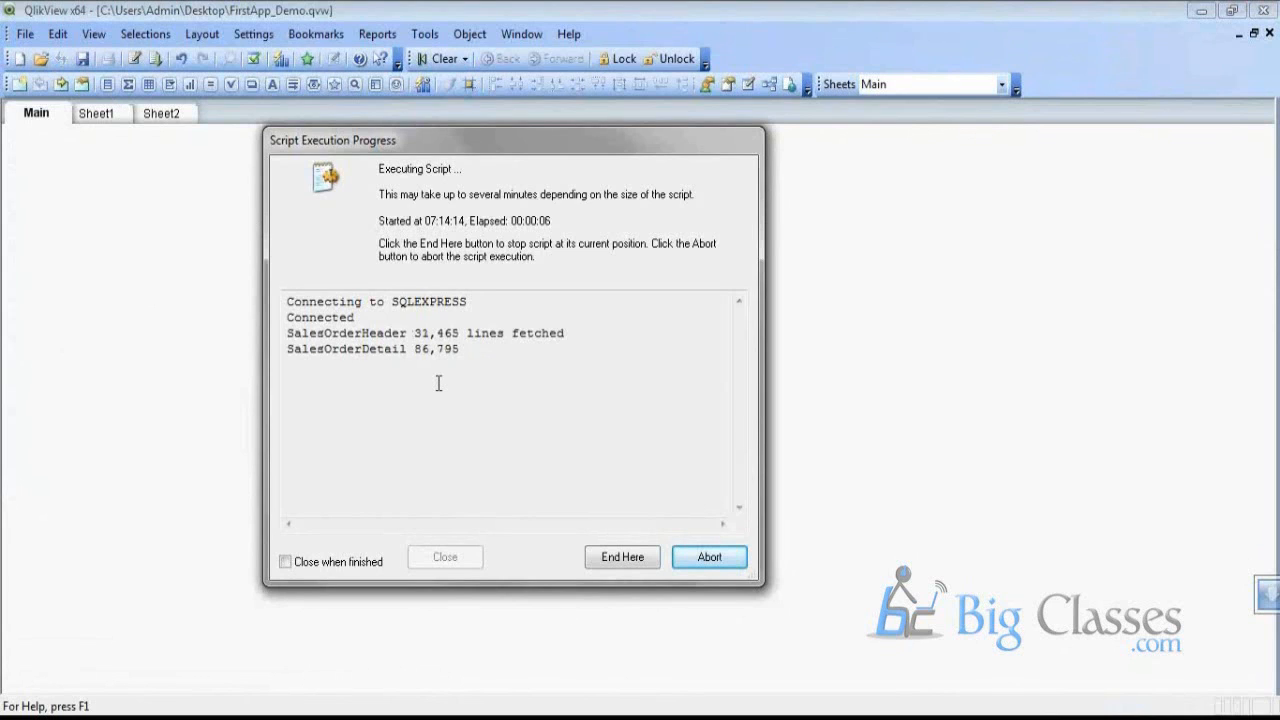
Check the fetched line counts (121,317 SalesOrderDetail lines) and close the reload progress window
left_click_drag(438, 383, 301, 349)
left_click(303, 346)
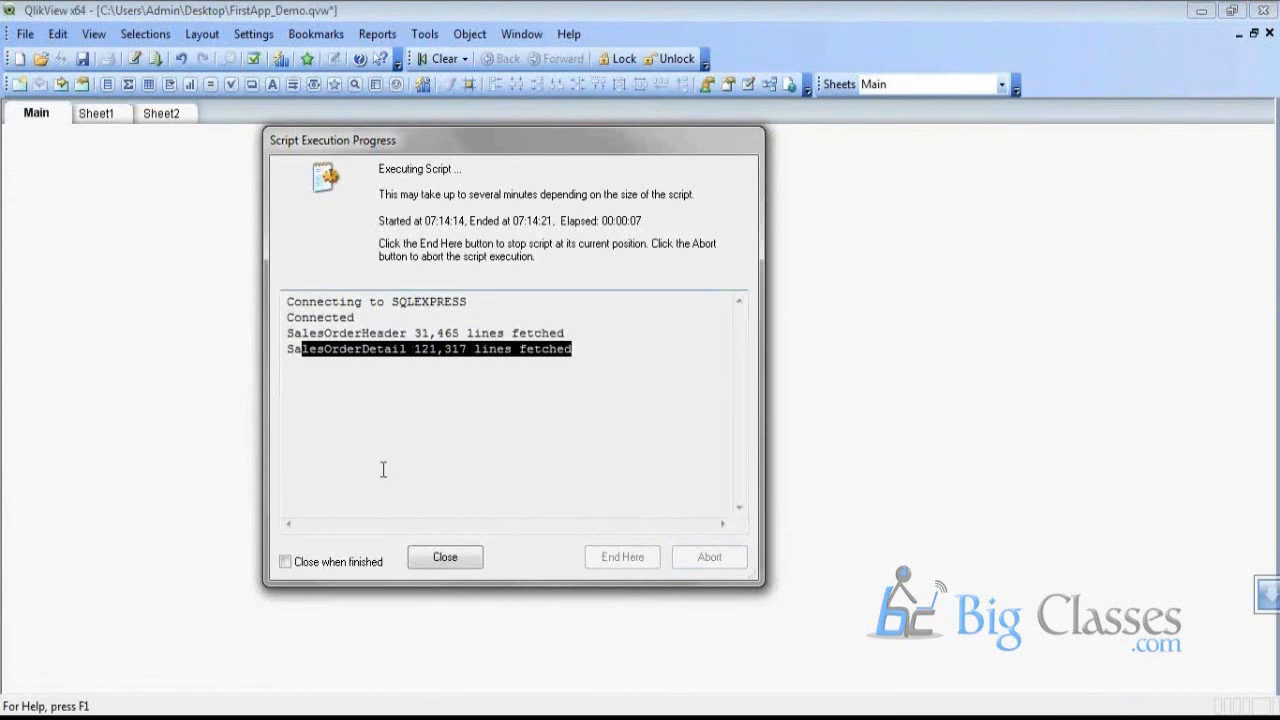
left_click(434, 568)
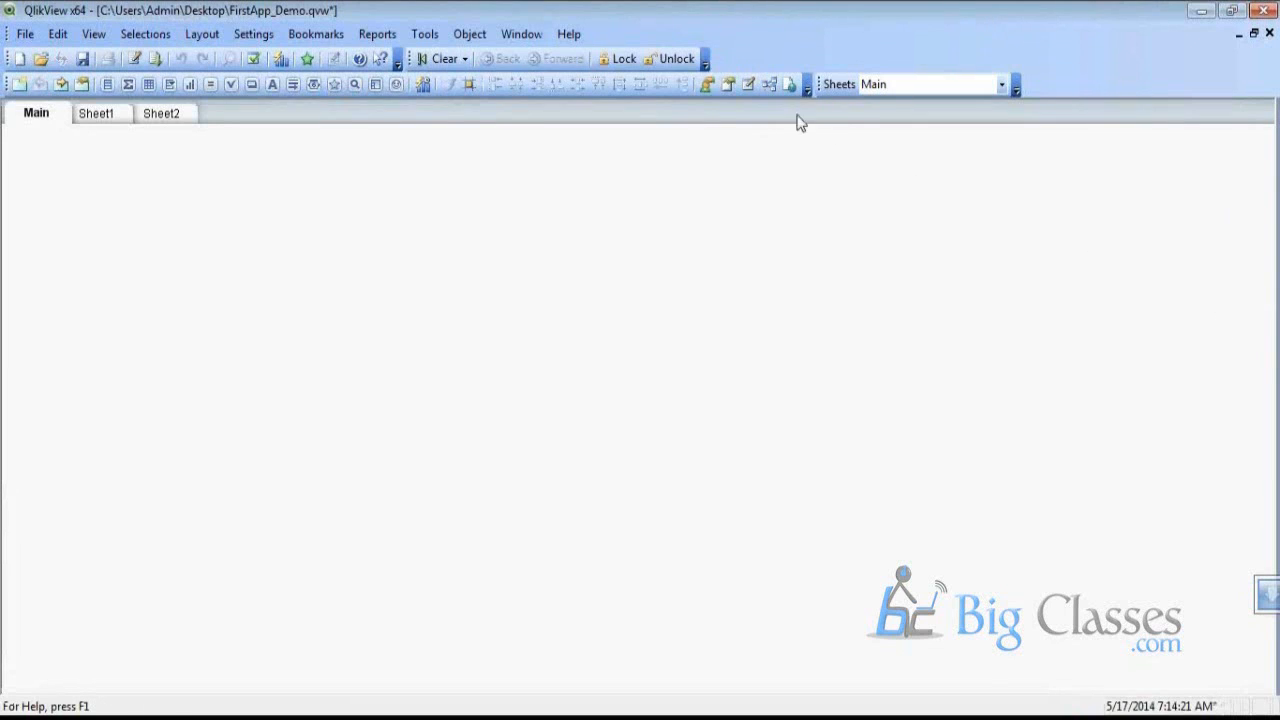
In the Table Viewer, widen SalesOrderDetail and SalesOrderHeader, move SalesOrderHeader up-left, then close it
left_click(768, 84)
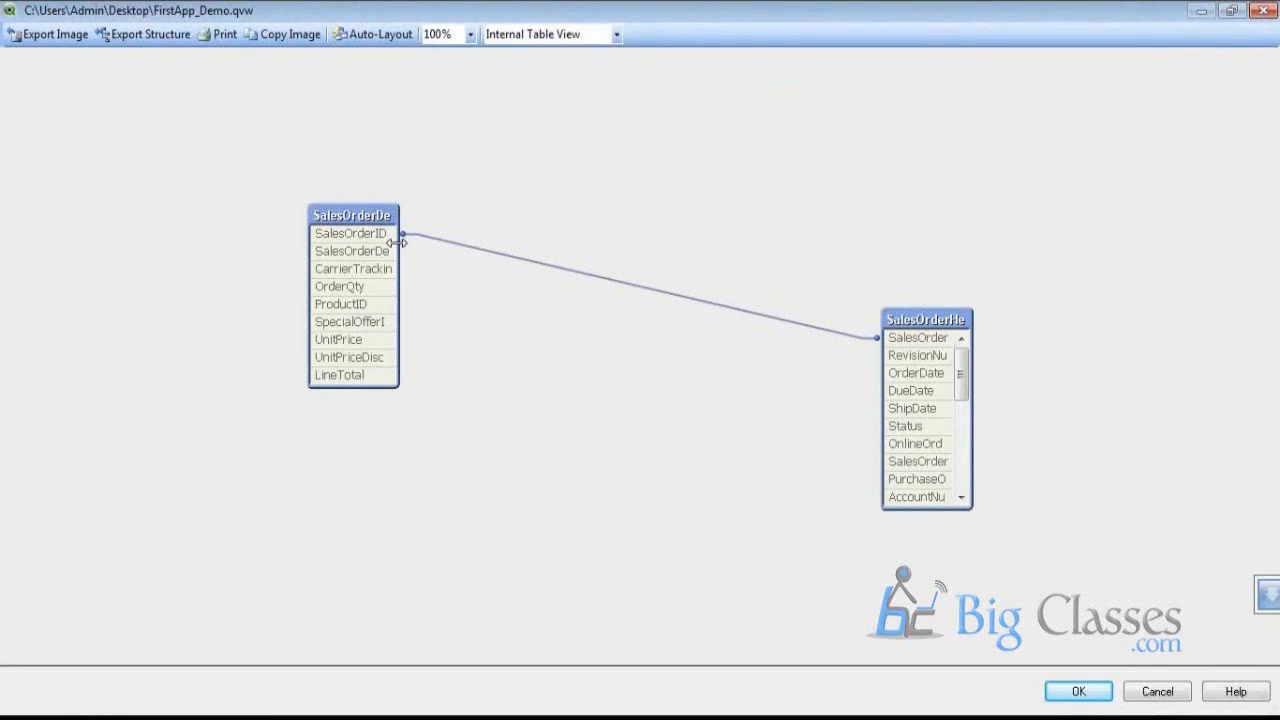
left_click_drag(400, 247, 553, 248)
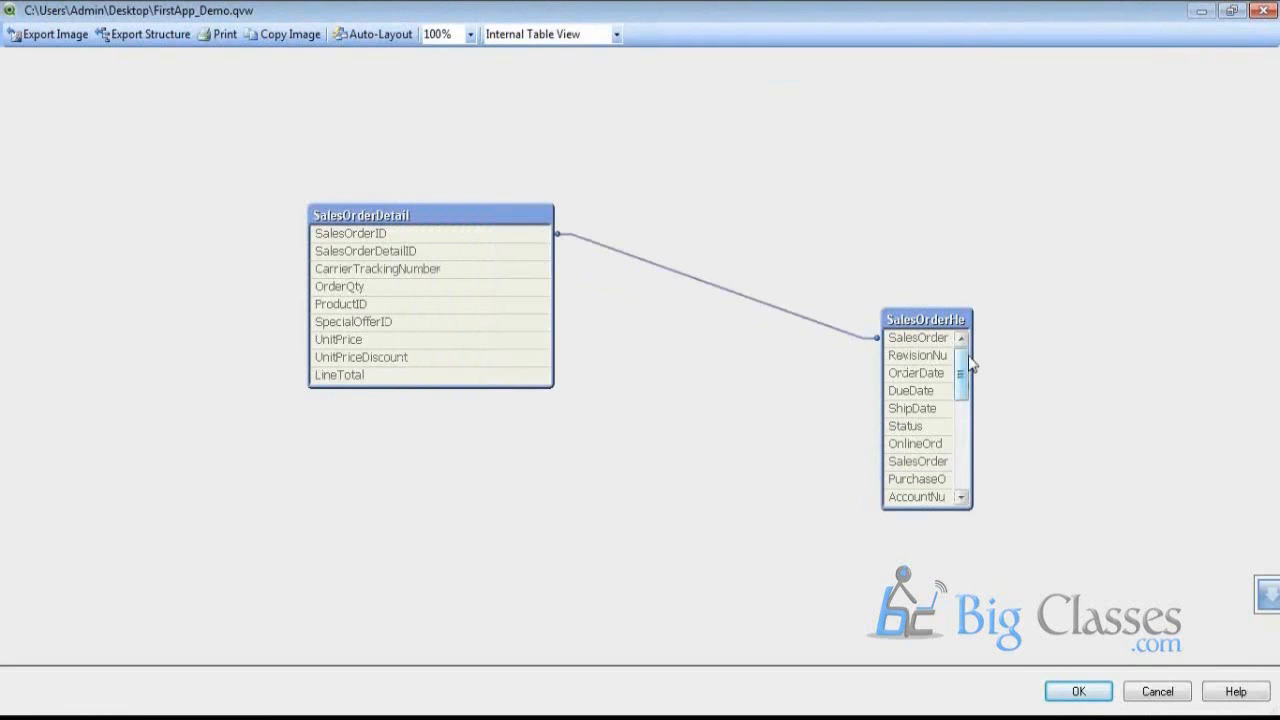
left_click_drag(971, 349, 1108, 348)
left_click_drag(1022, 320, 896, 234)
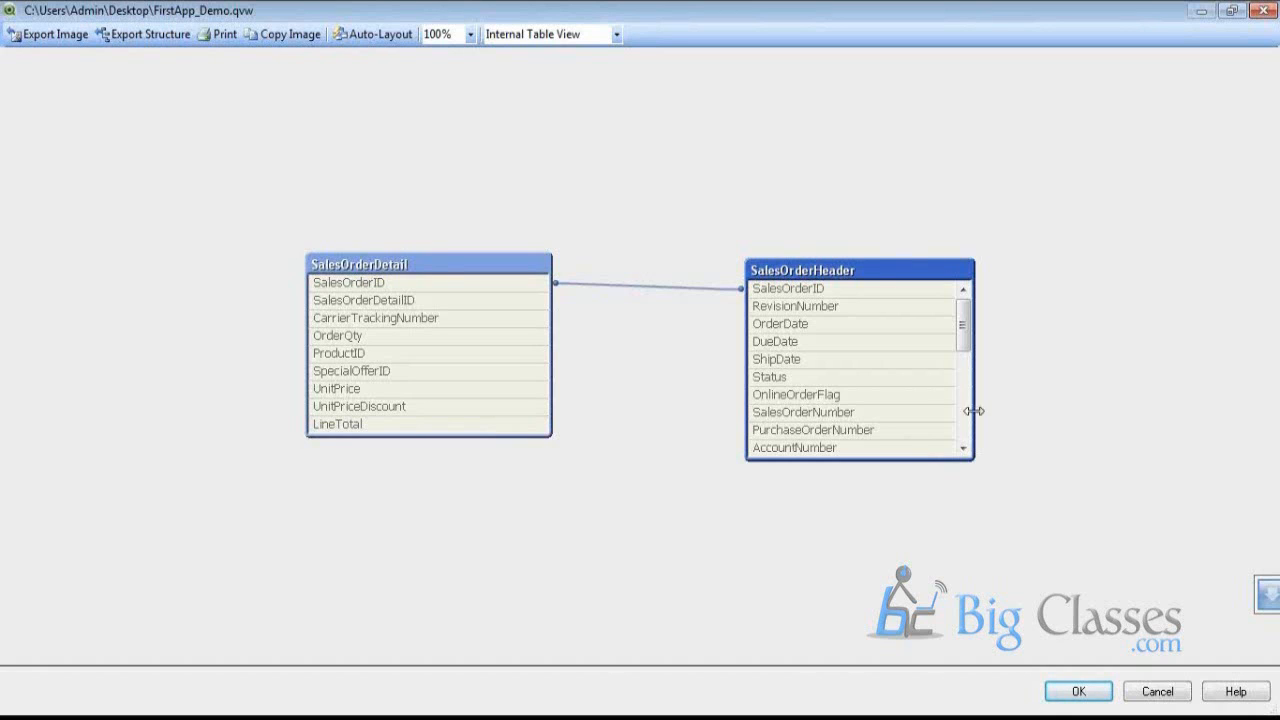
left_click(1096, 684)
right_click(154, 206)
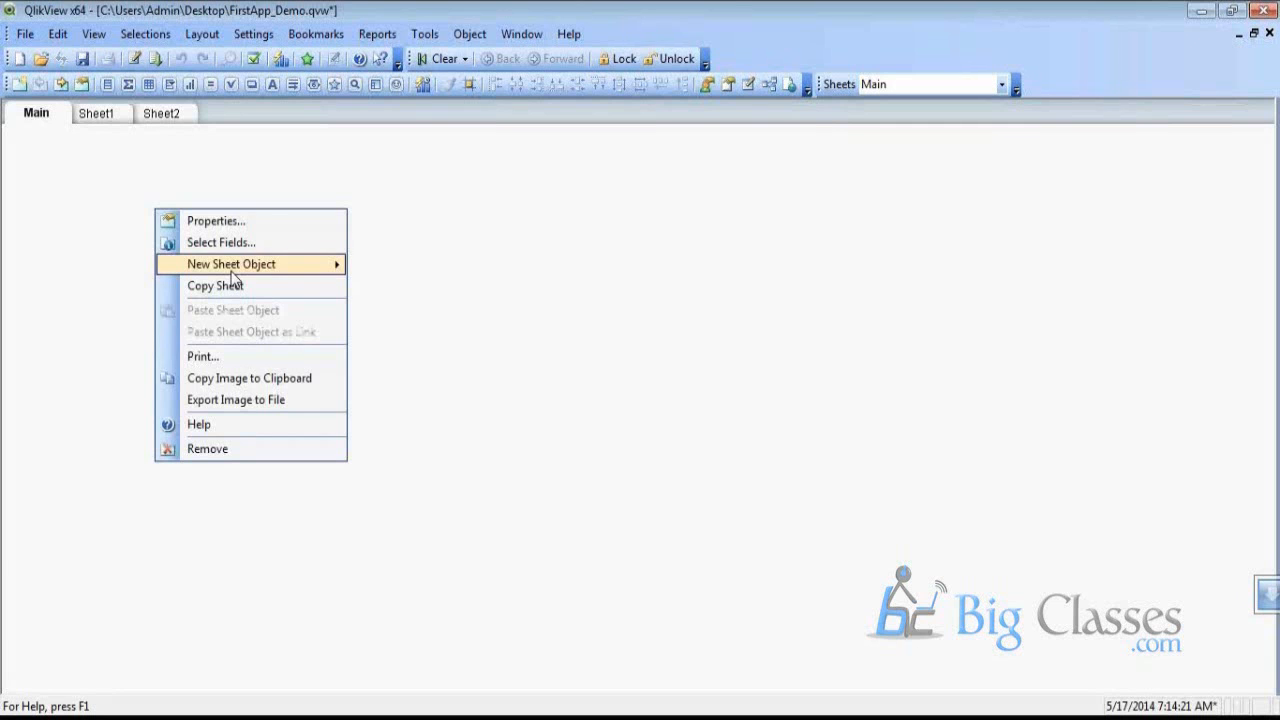
Reopen the load script and select the start of the SalesOrderHeader LOAD statement
left_click(414, 287)
right_click(146, 228)
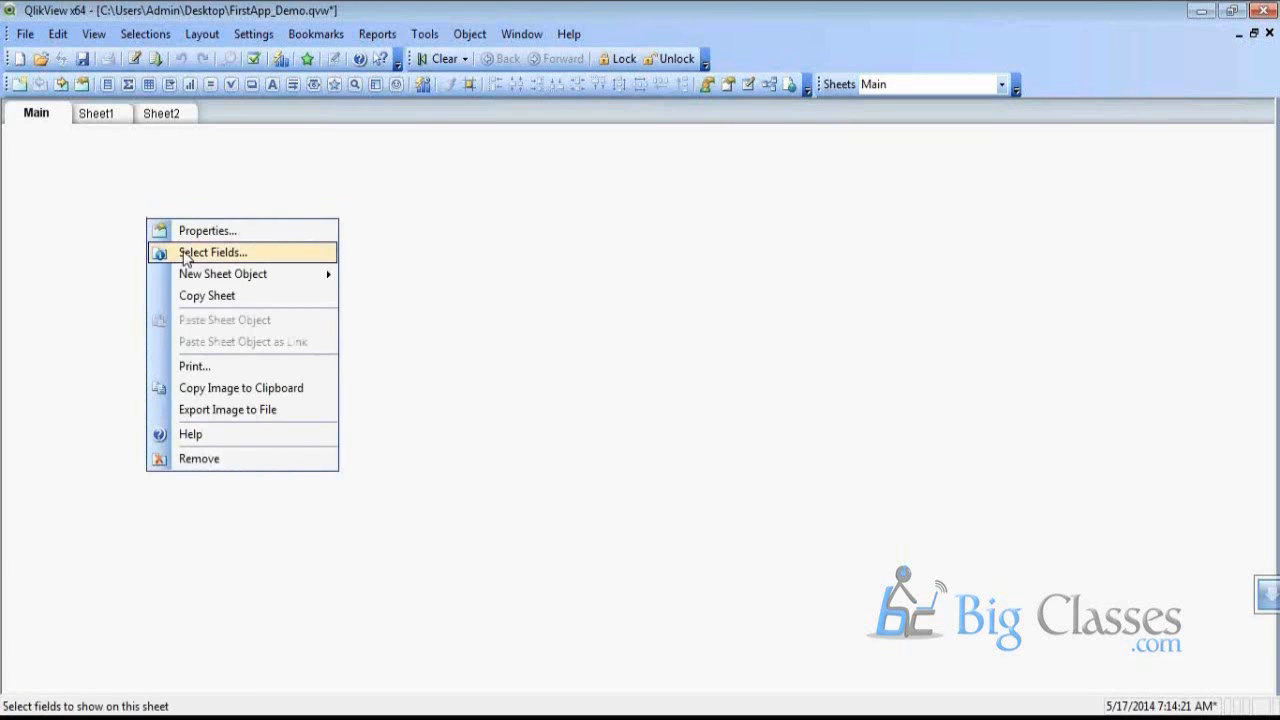
key("Escape")
left_click(134, 59)
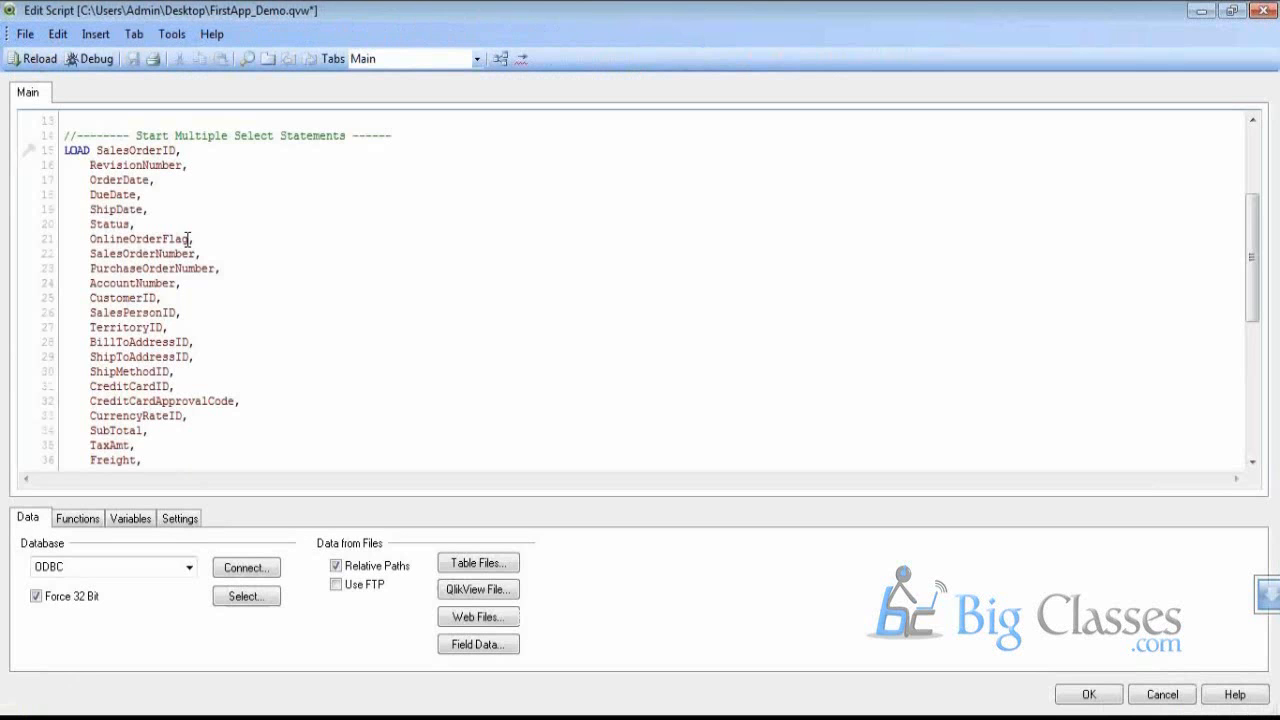
left_click_drag(66, 135, 180, 318)
In the Table Viewer, move SalesOrderHeader beside SalesOrderDetail, then close the view
left_click(500, 58)
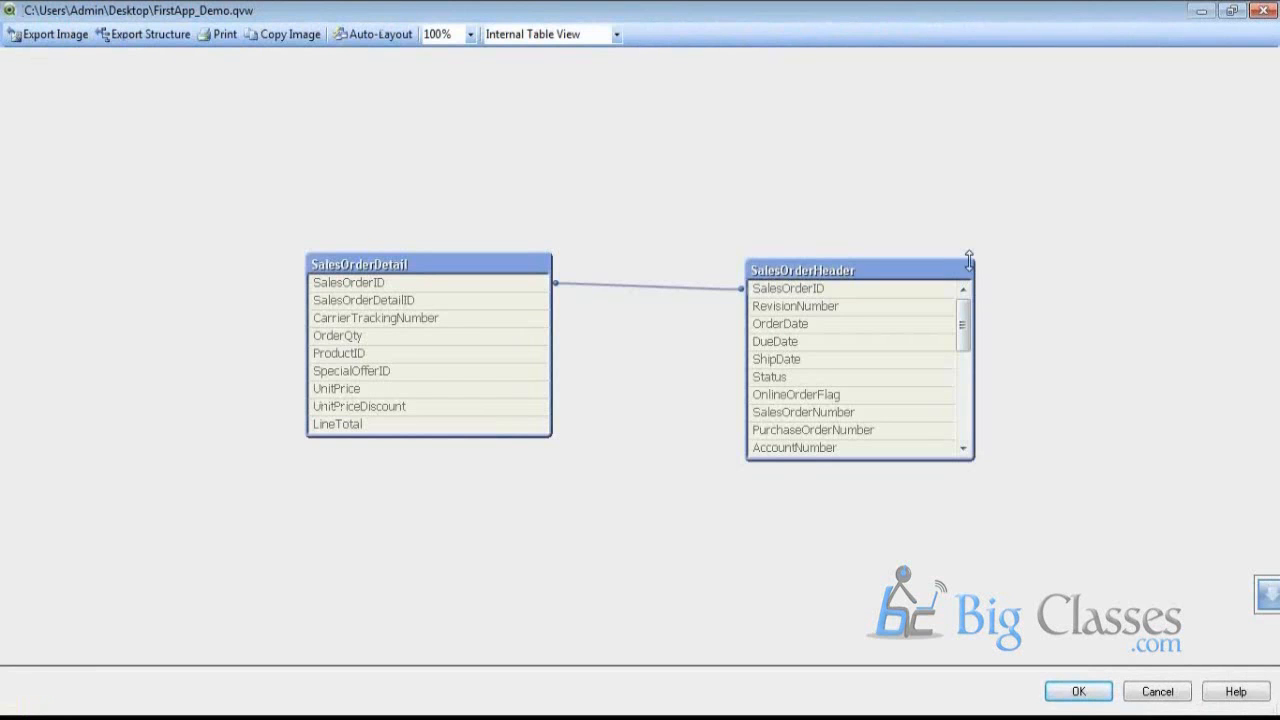
left_click(838, 272)
left_click_drag(838, 272, 707, 272)
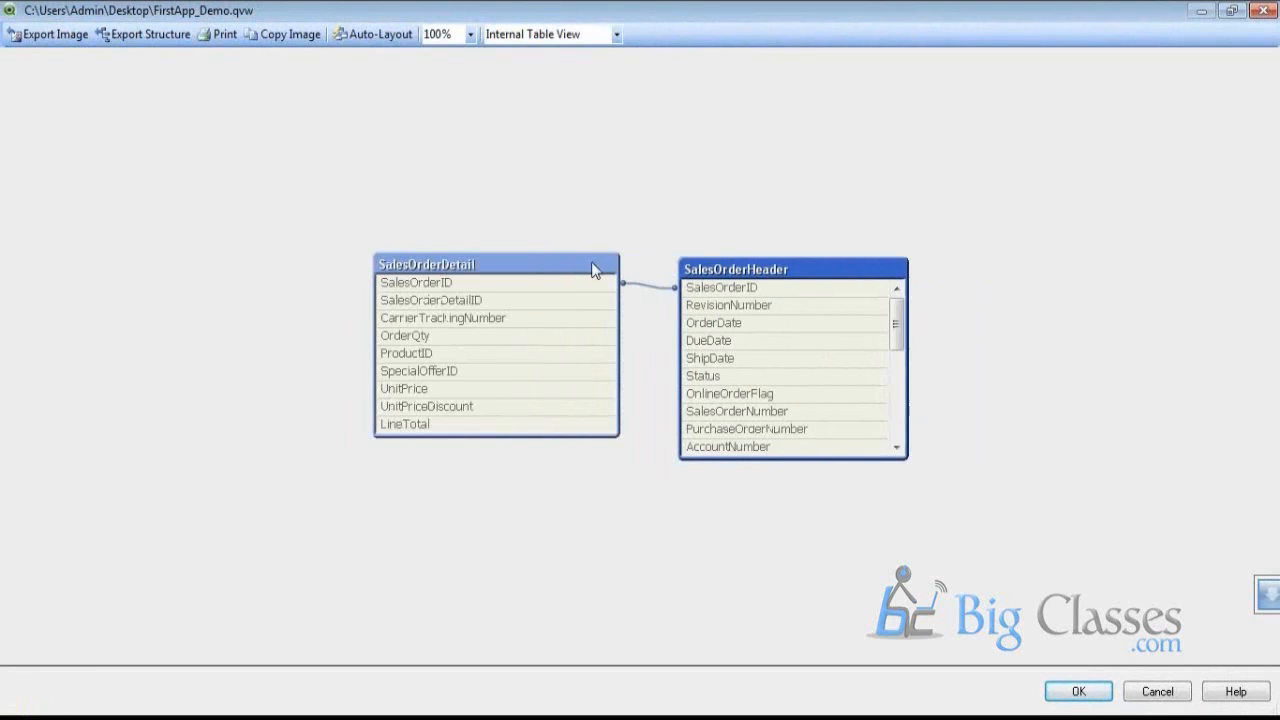
left_click(577, 266)
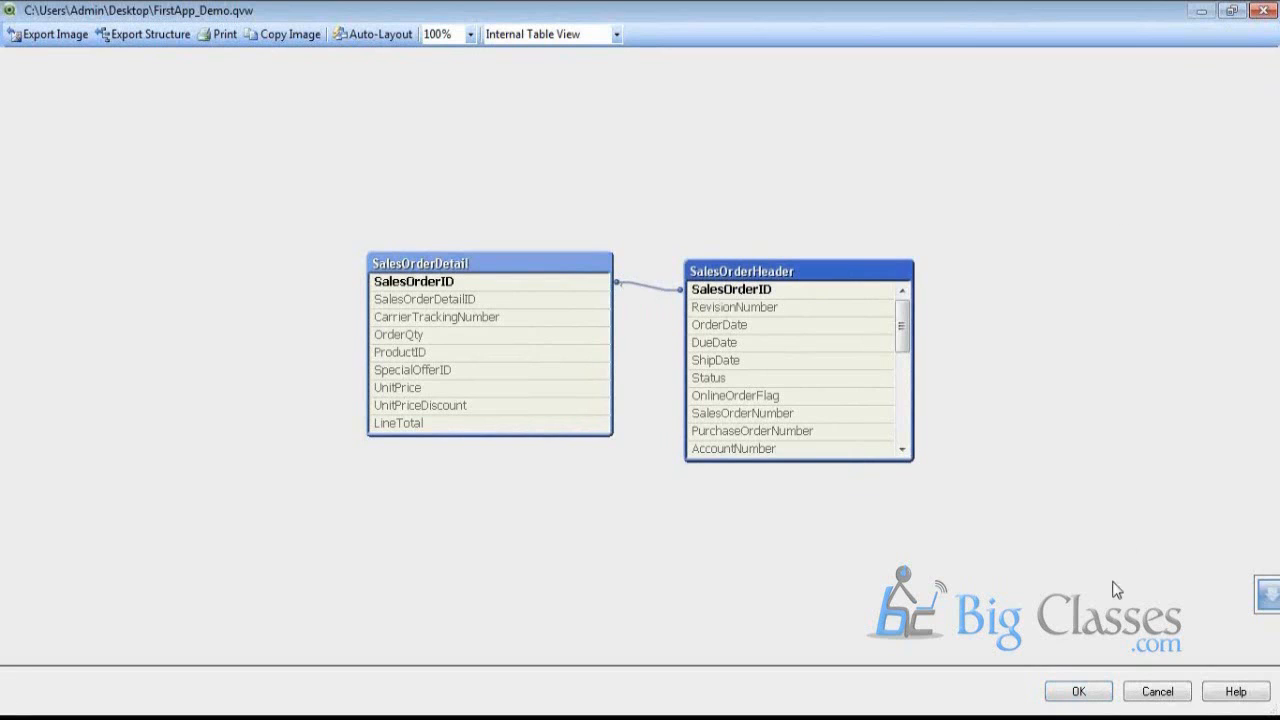
left_click(1079, 692)
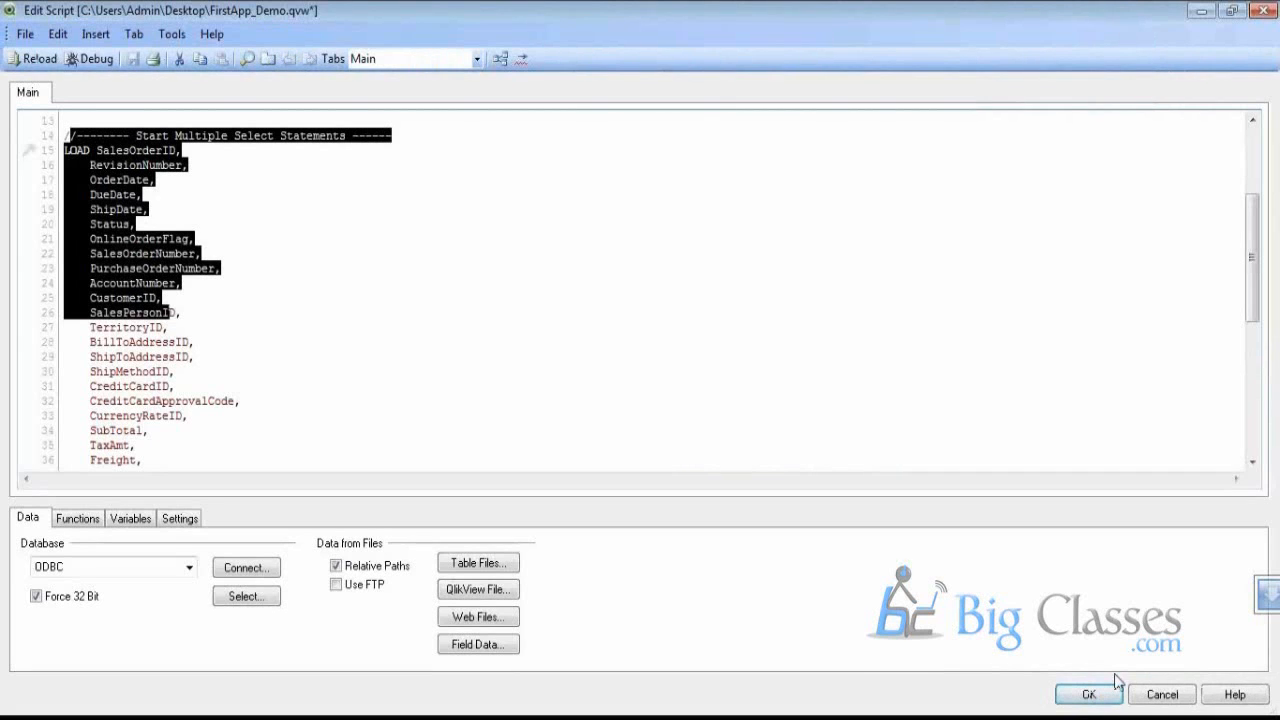
Start a new chart on the Main sheet with TerritoryID as its dimension
left_click(1112, 692)
right_click(229, 251)
mouse_move(314, 297)
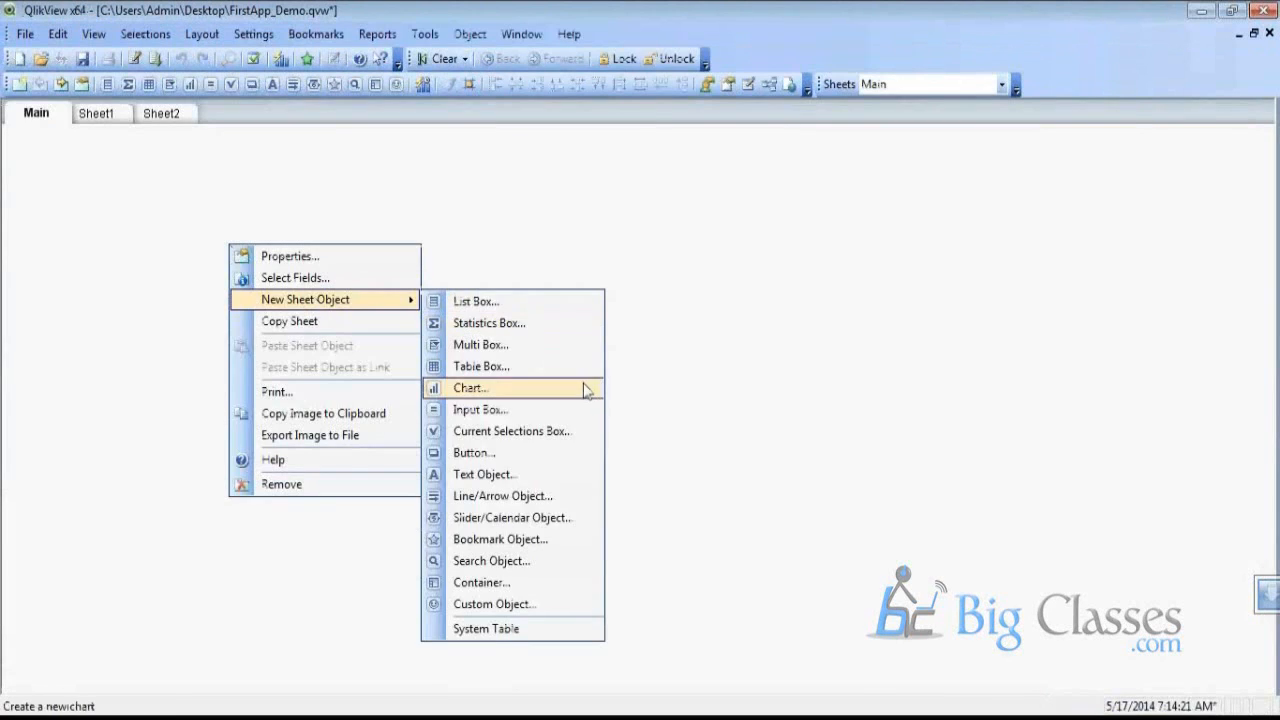
left_click(584, 389)
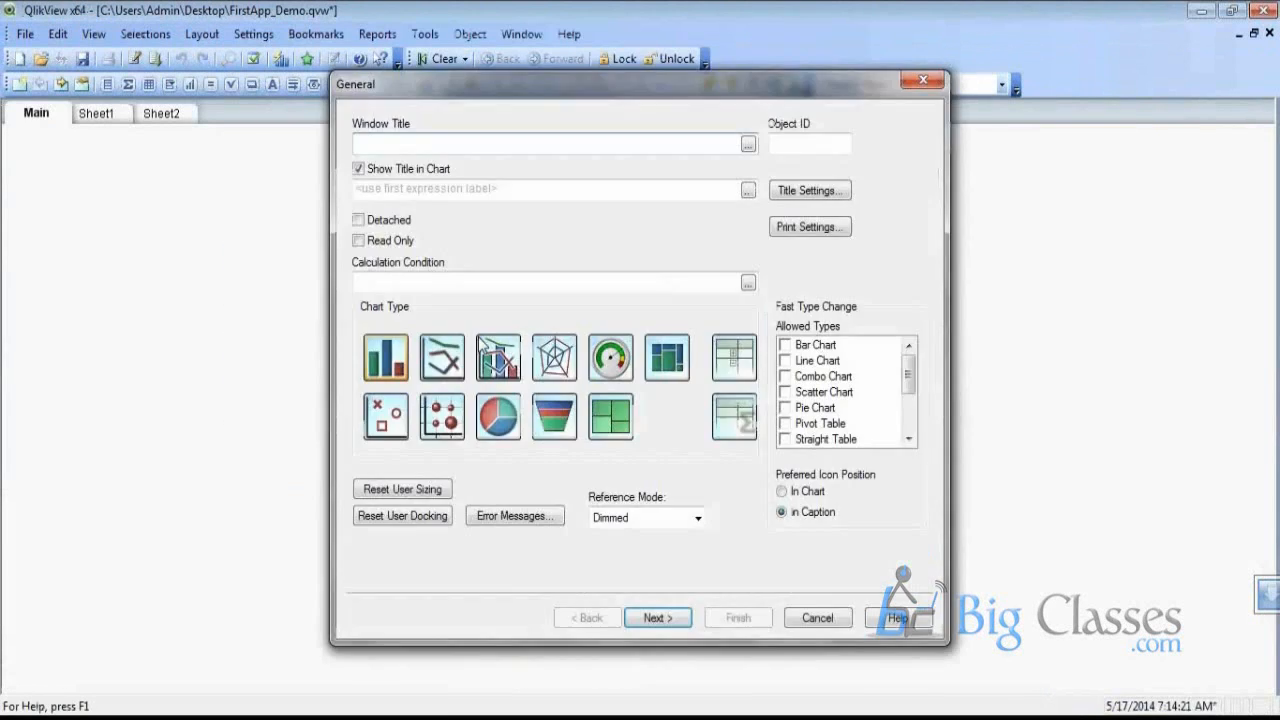
left_click(656, 617)
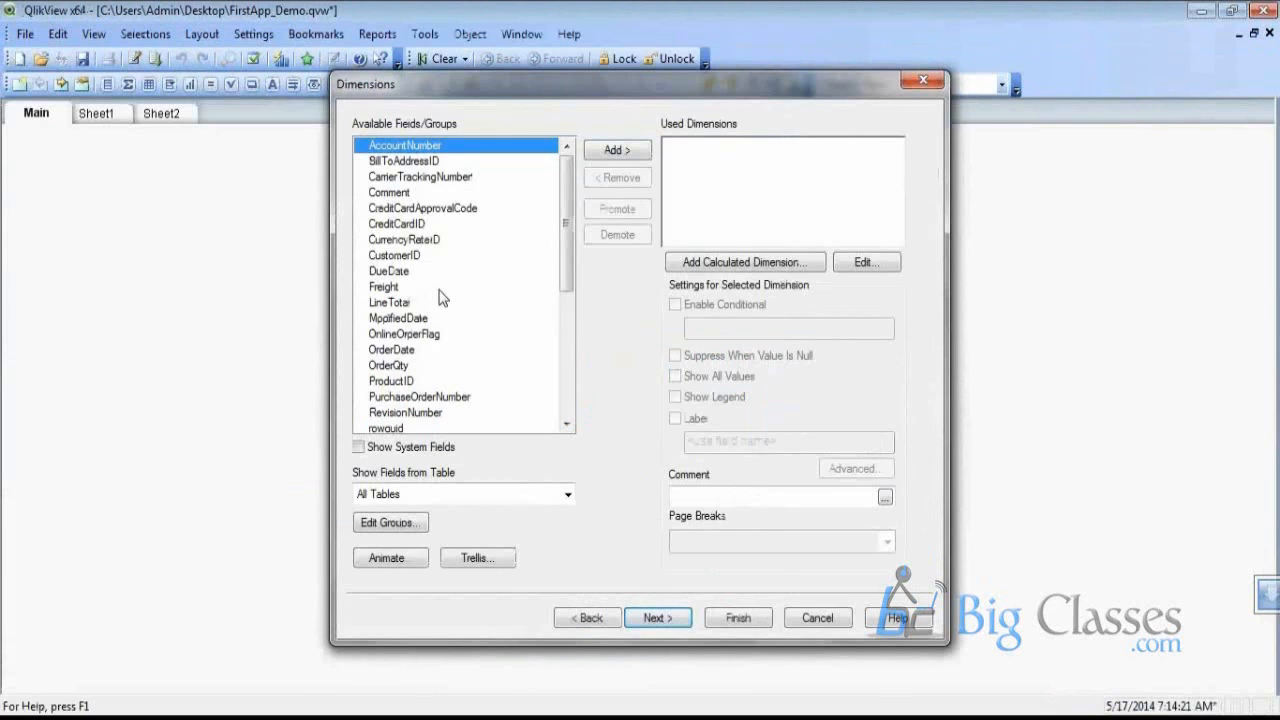
key("End")
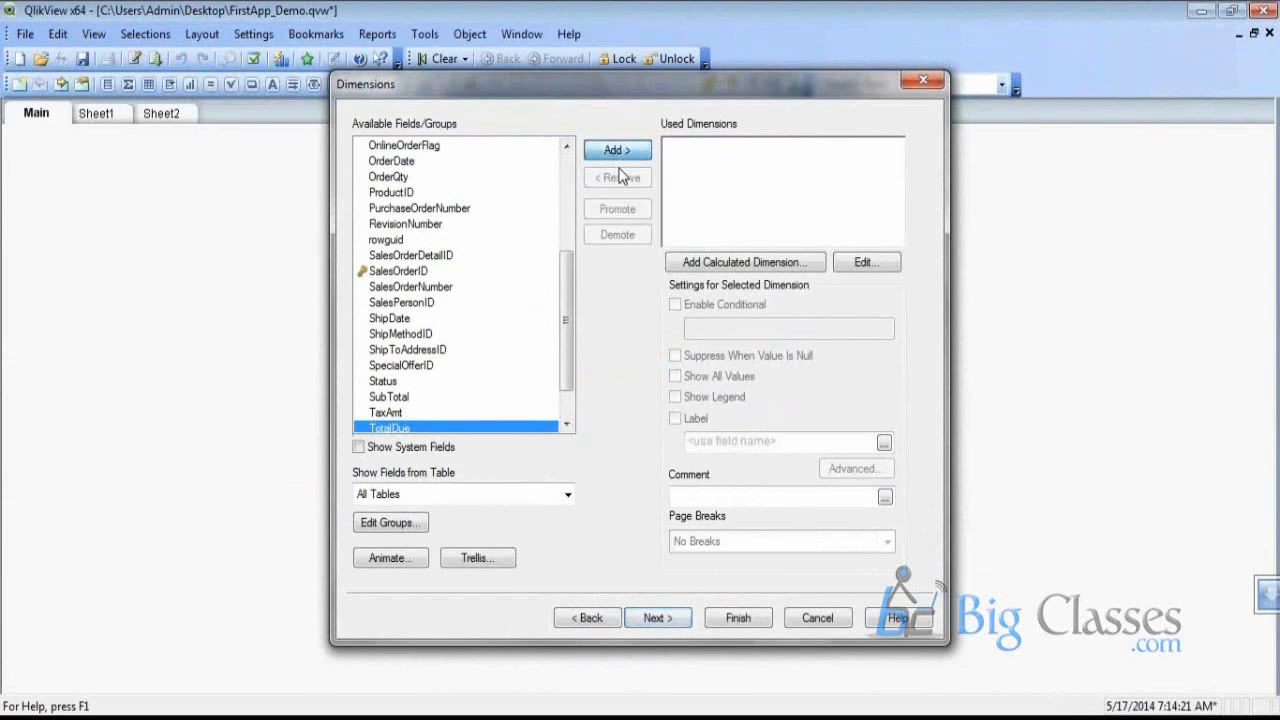
left_click(617, 150)
Set the chart expression to =sum(OrderQty) and finish the bar chart
left_click(658, 617)
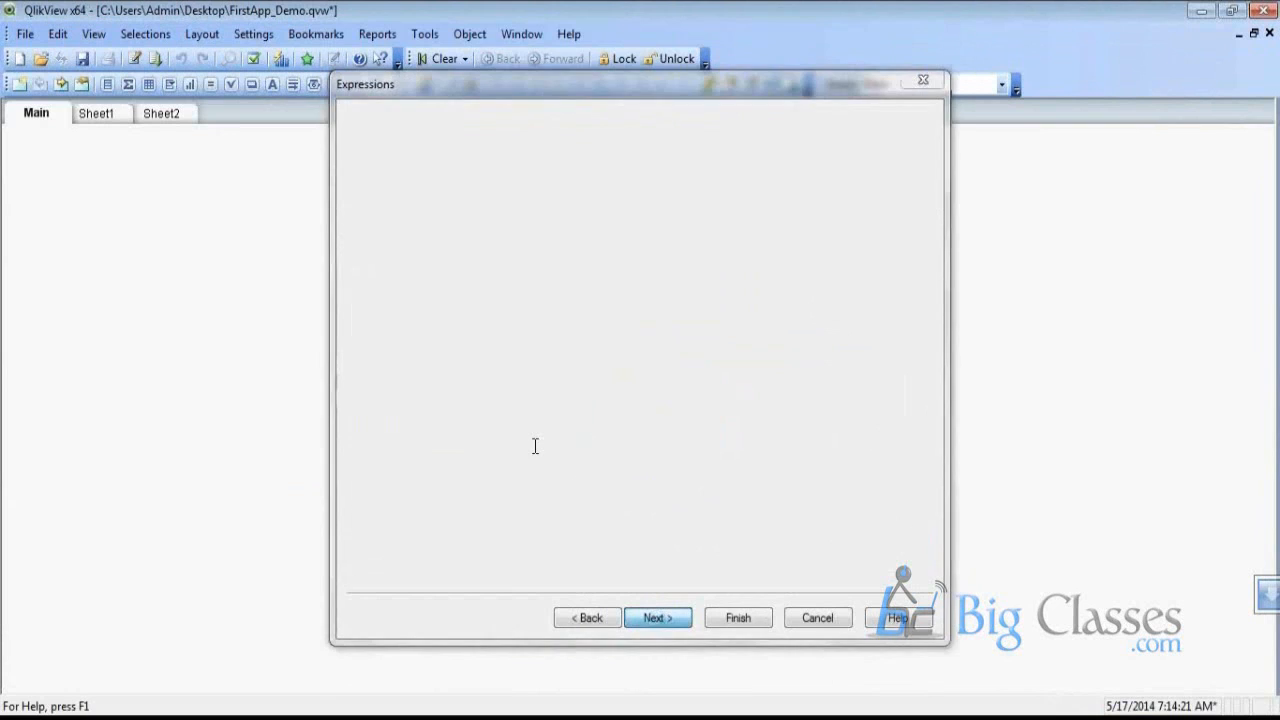
type("=sum(Or")
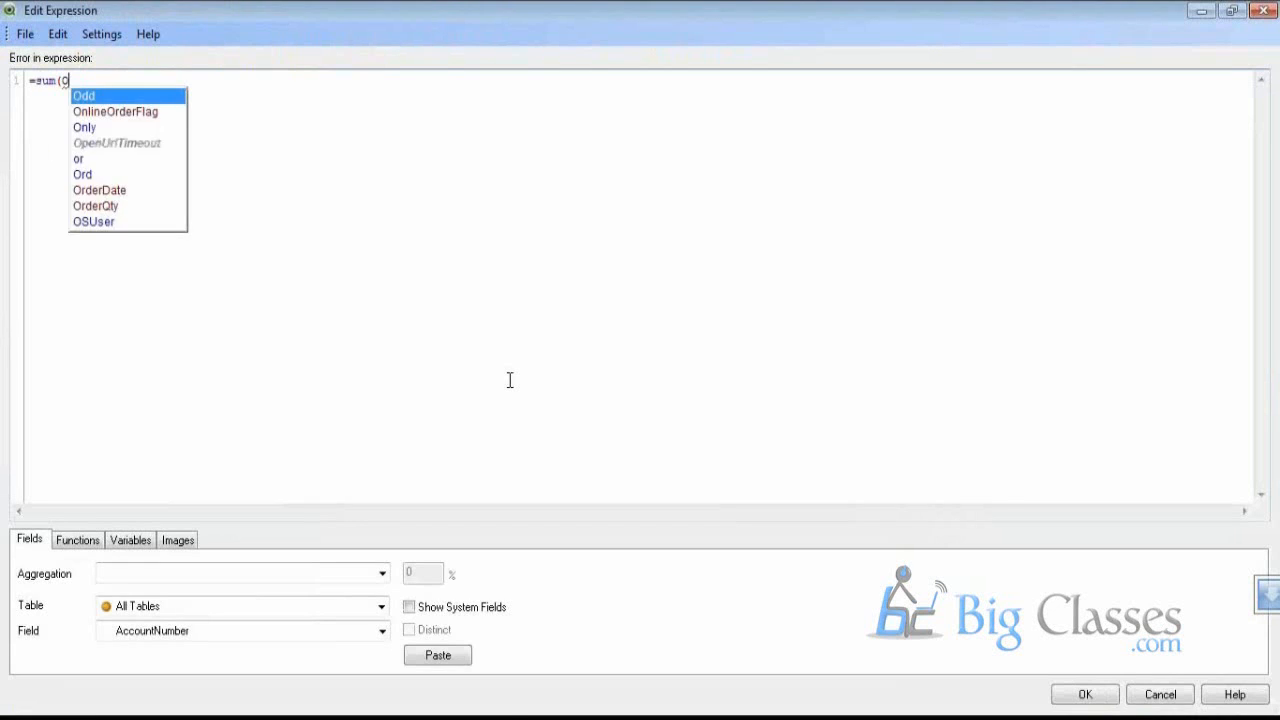
key("Down")
key("Down")
key("Return")
type(")")
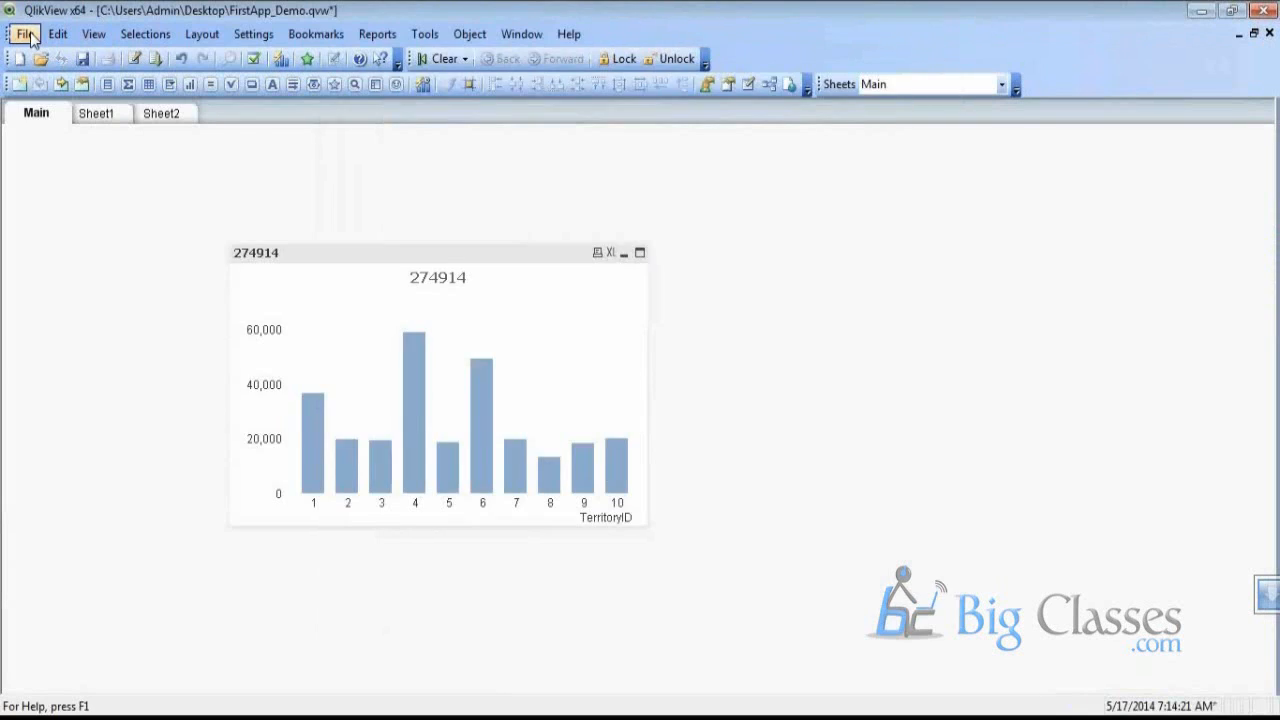
left_click(25, 34)
left_click(118, 500)
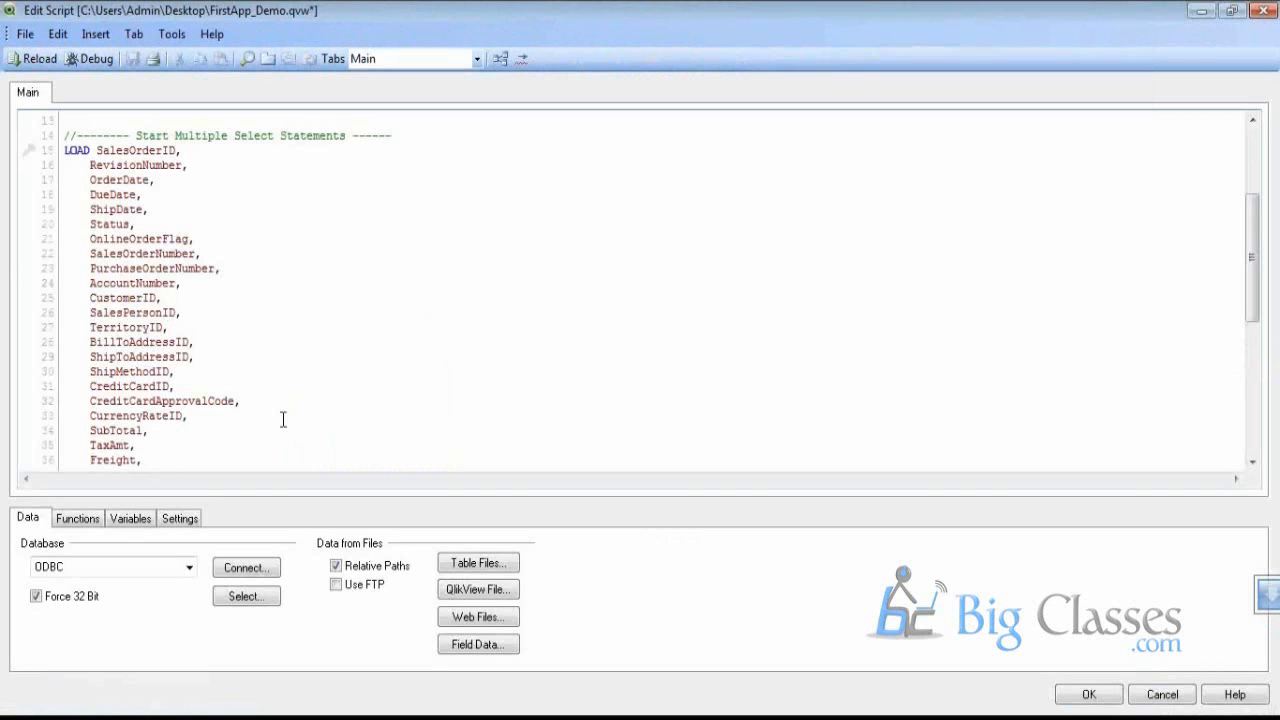
scroll(283, 418, "up", 1)
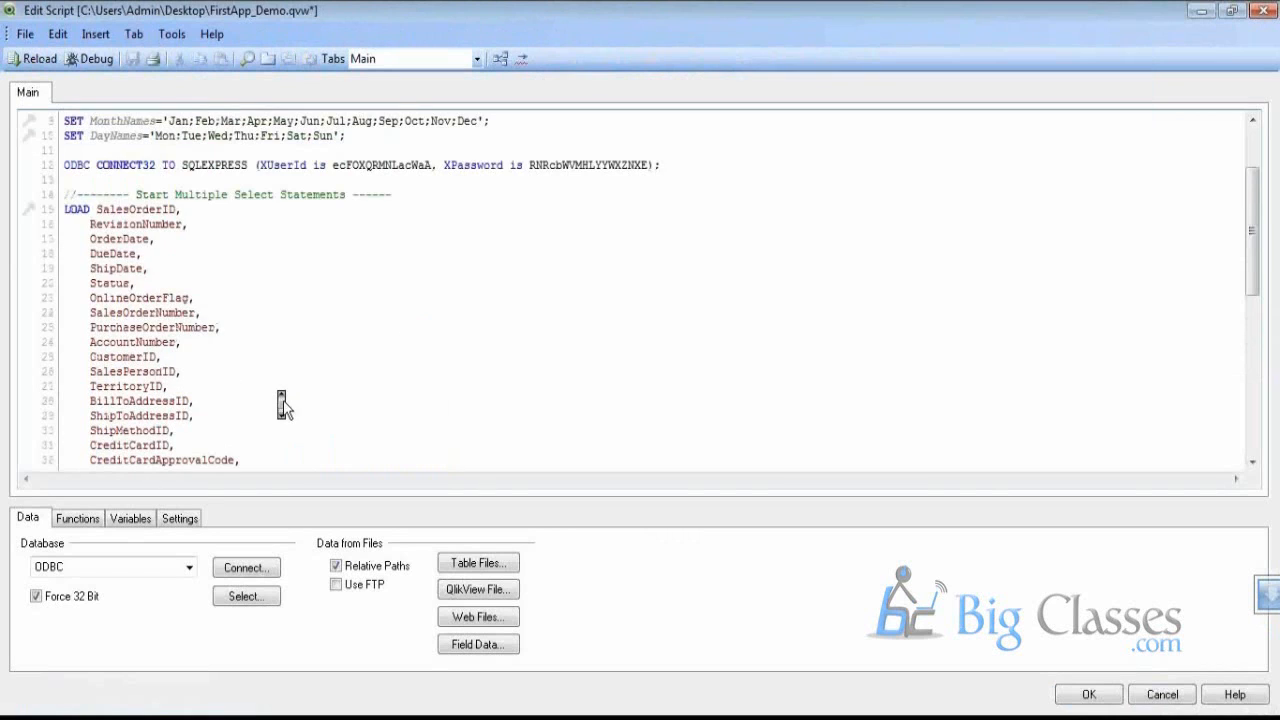
scroll(283, 400, "up", 2)
left_click(31, 35)
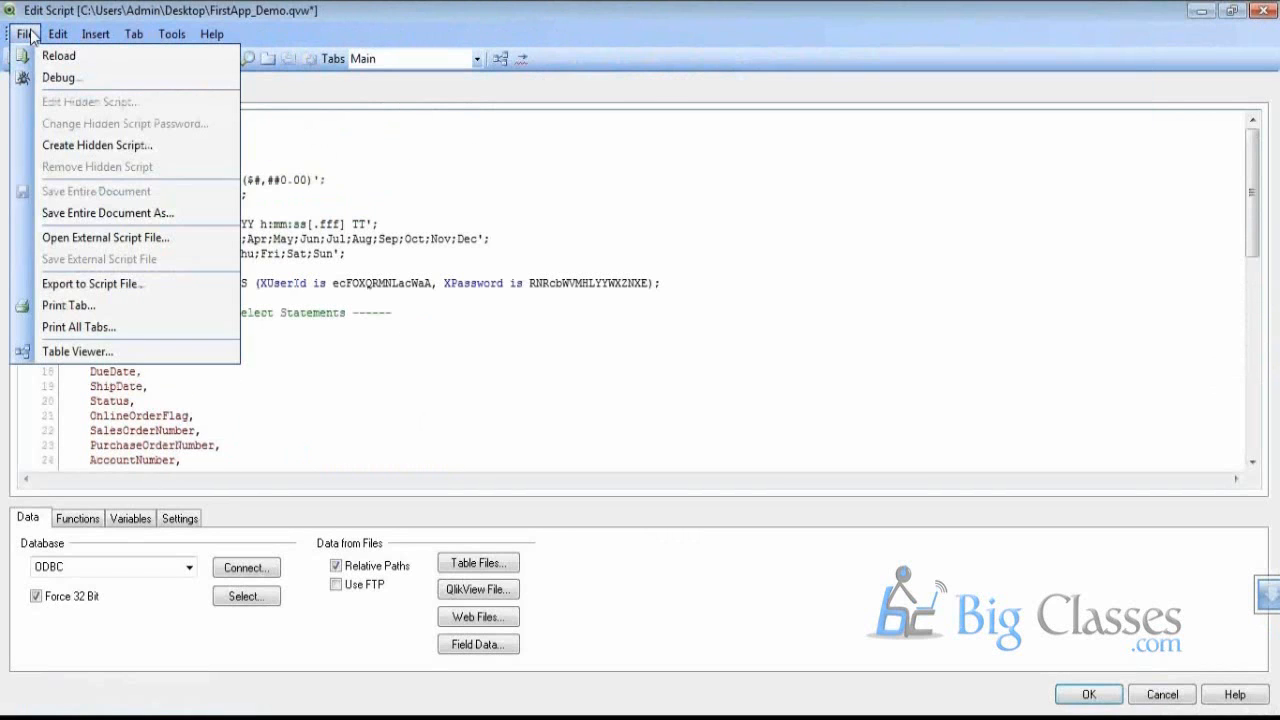
left_click(325, 209)
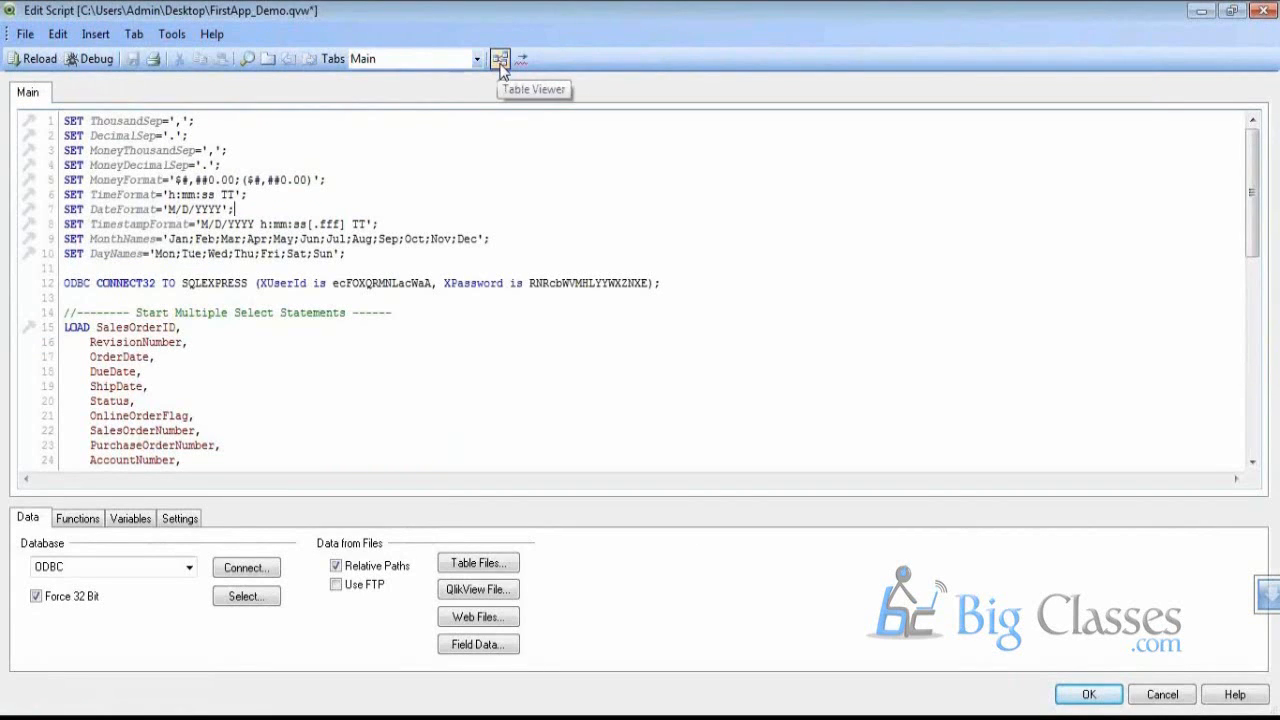
left_click(500, 60)
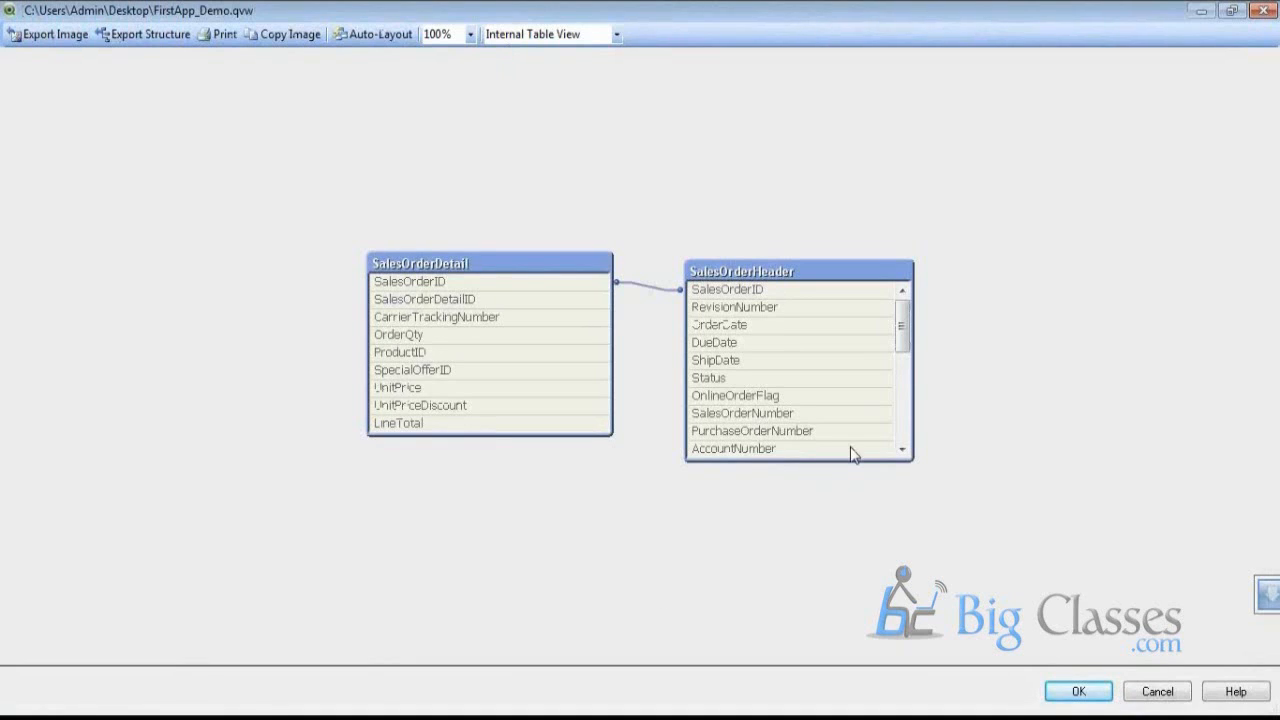
mouse_move(853, 455)
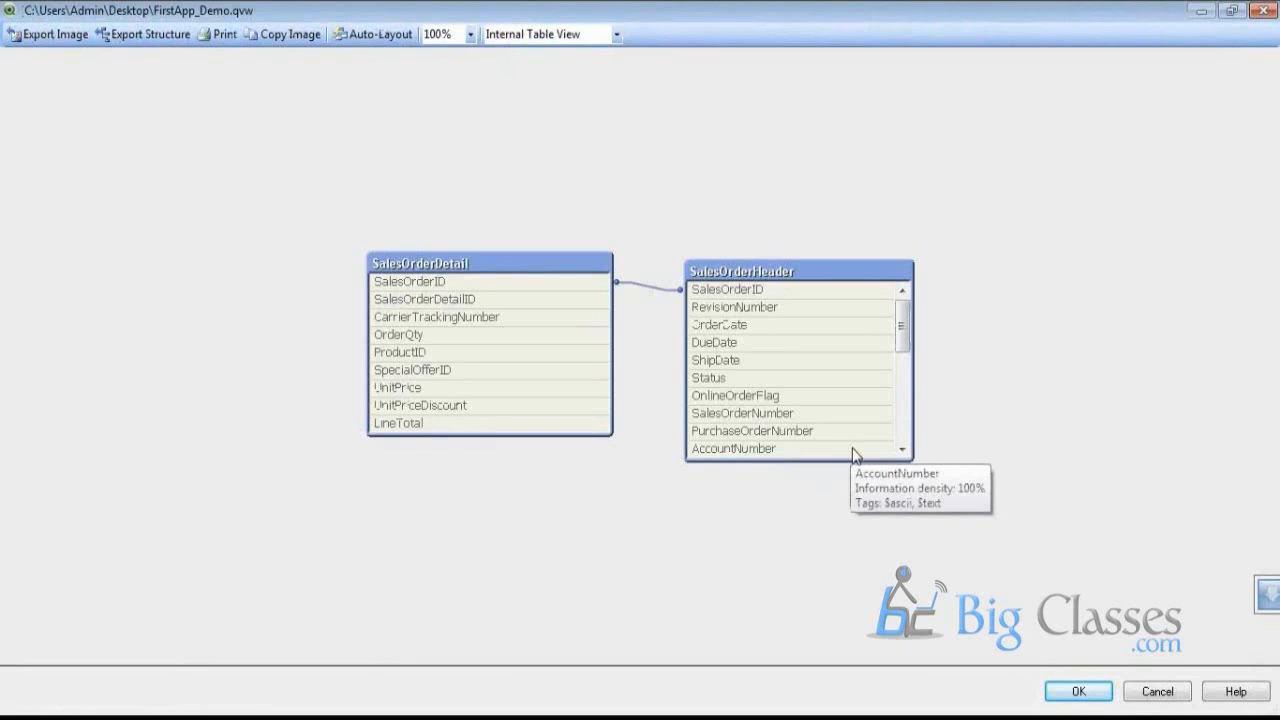
left_click(1078, 693)
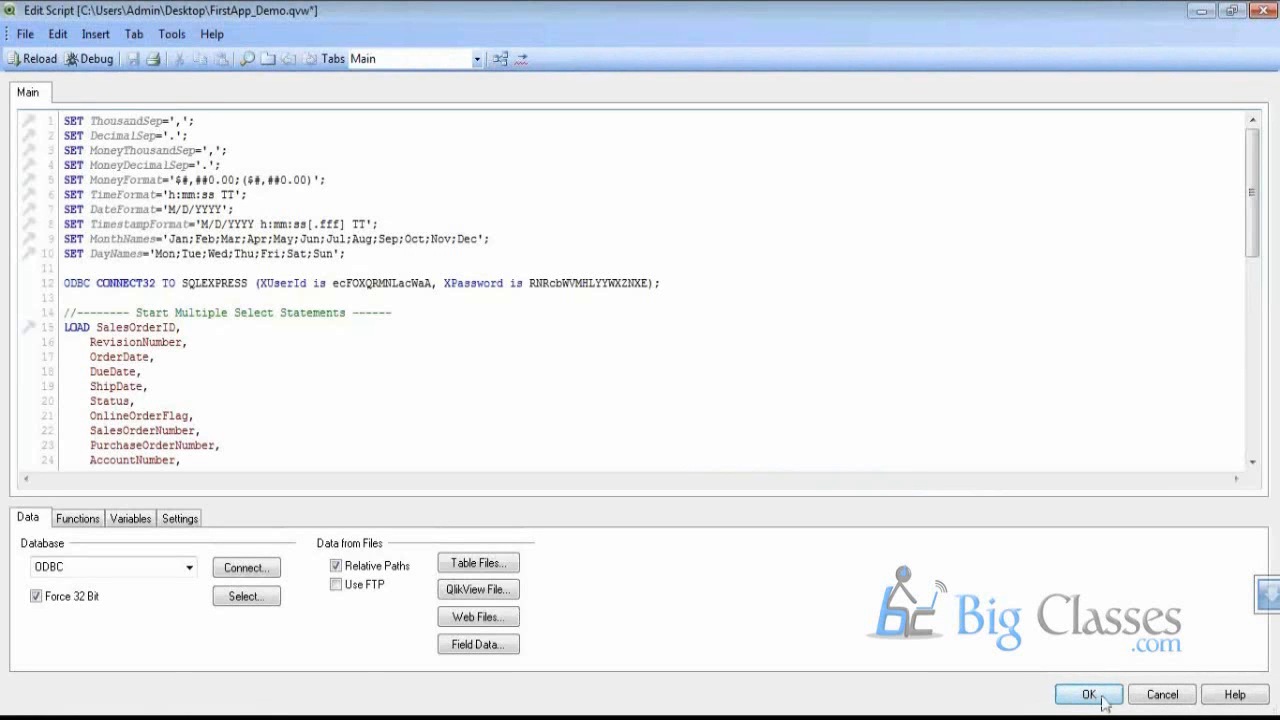
left_click(1102, 698)
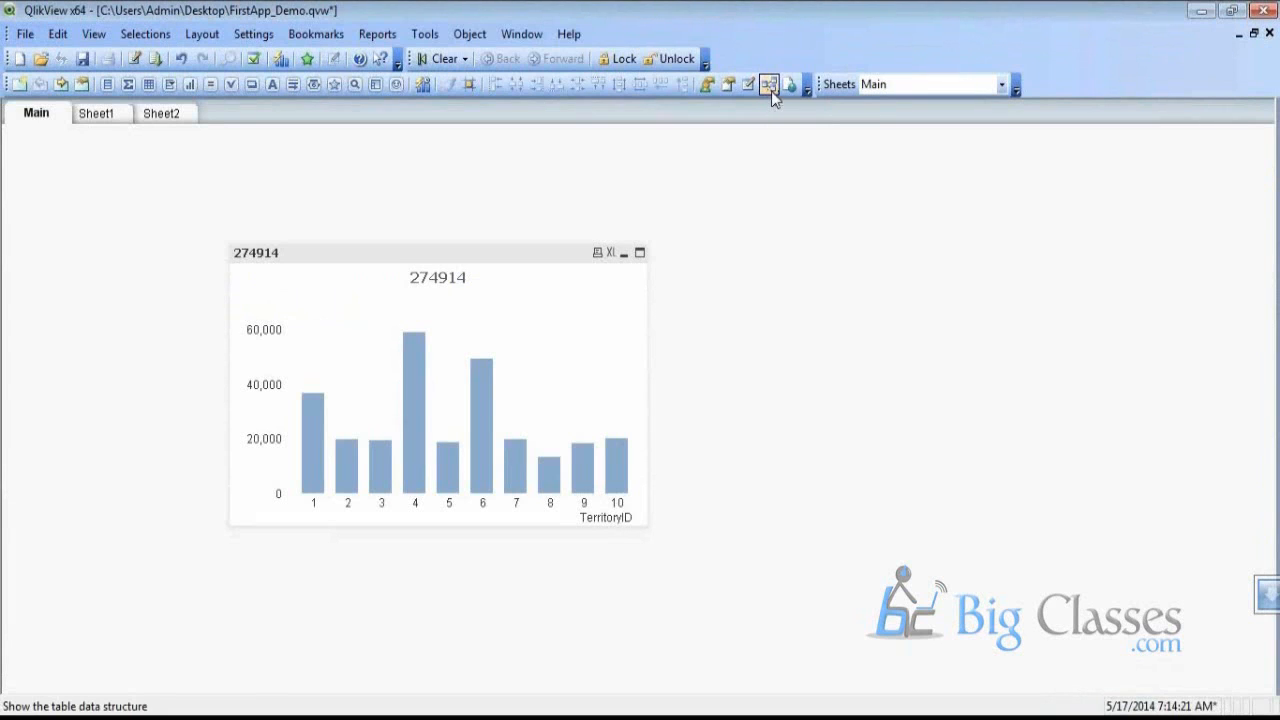
left_click(771, 89)
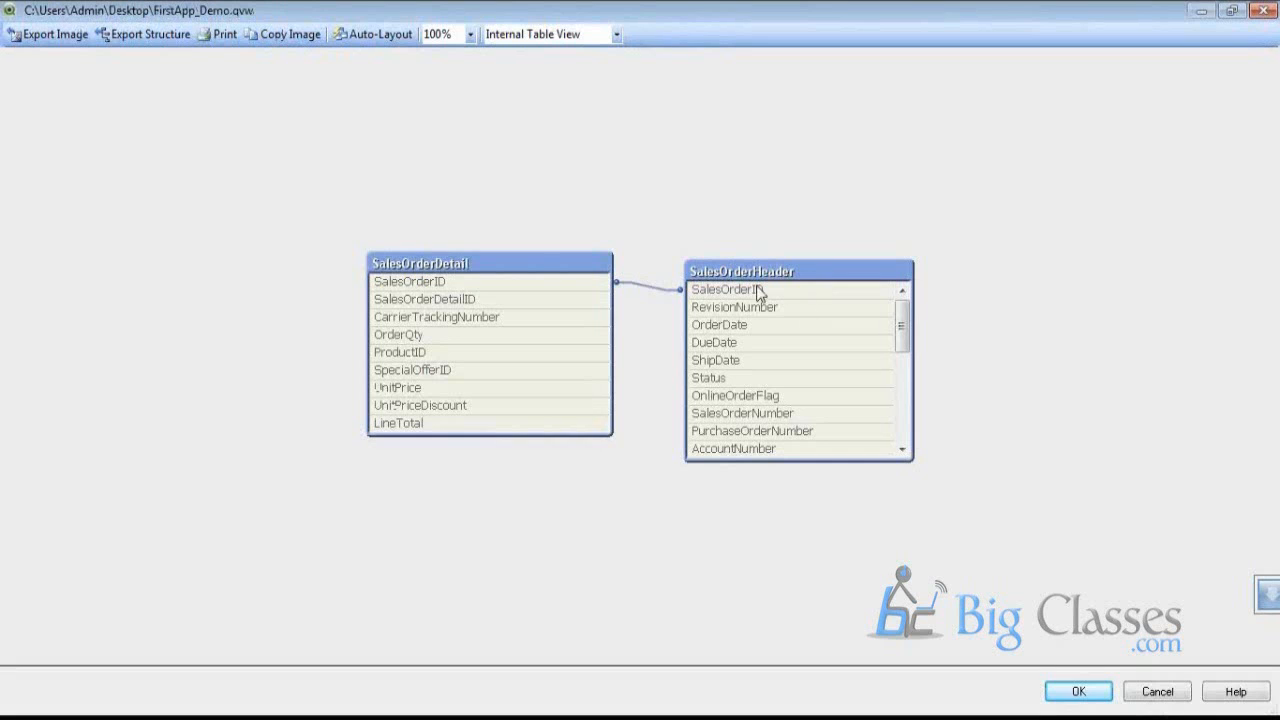
left_click(1079, 692)
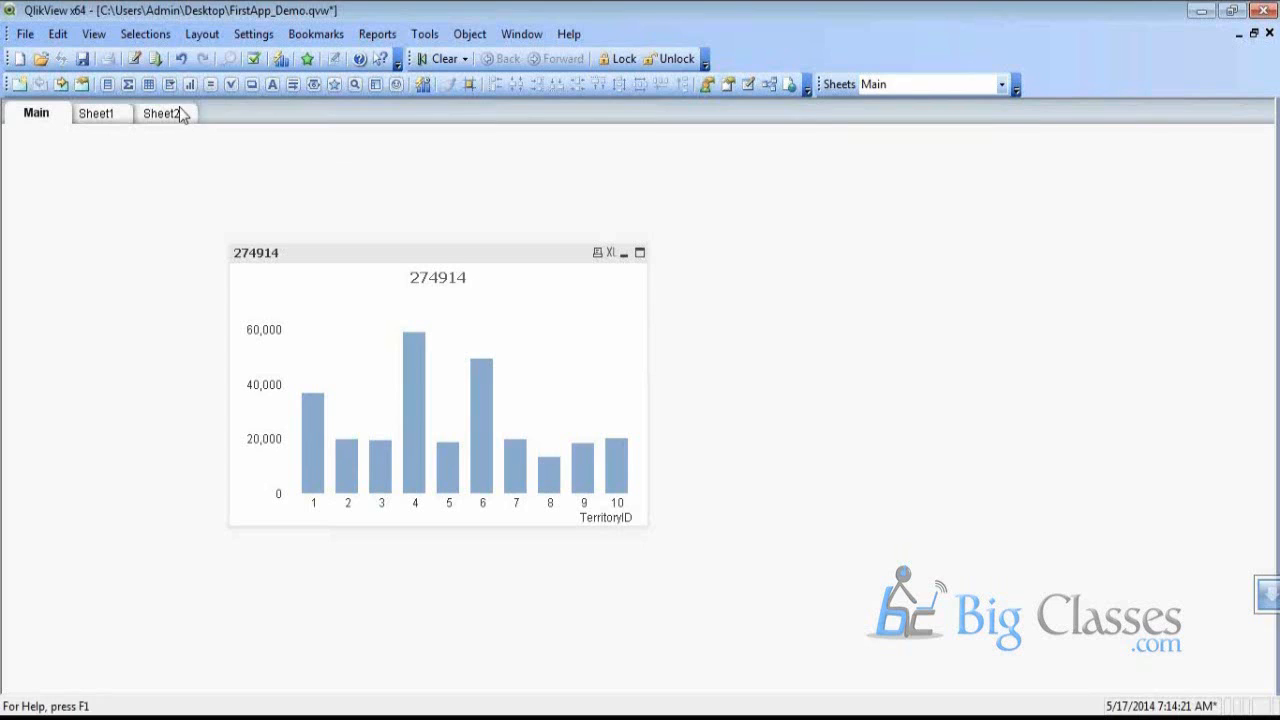
left_click(135, 66)
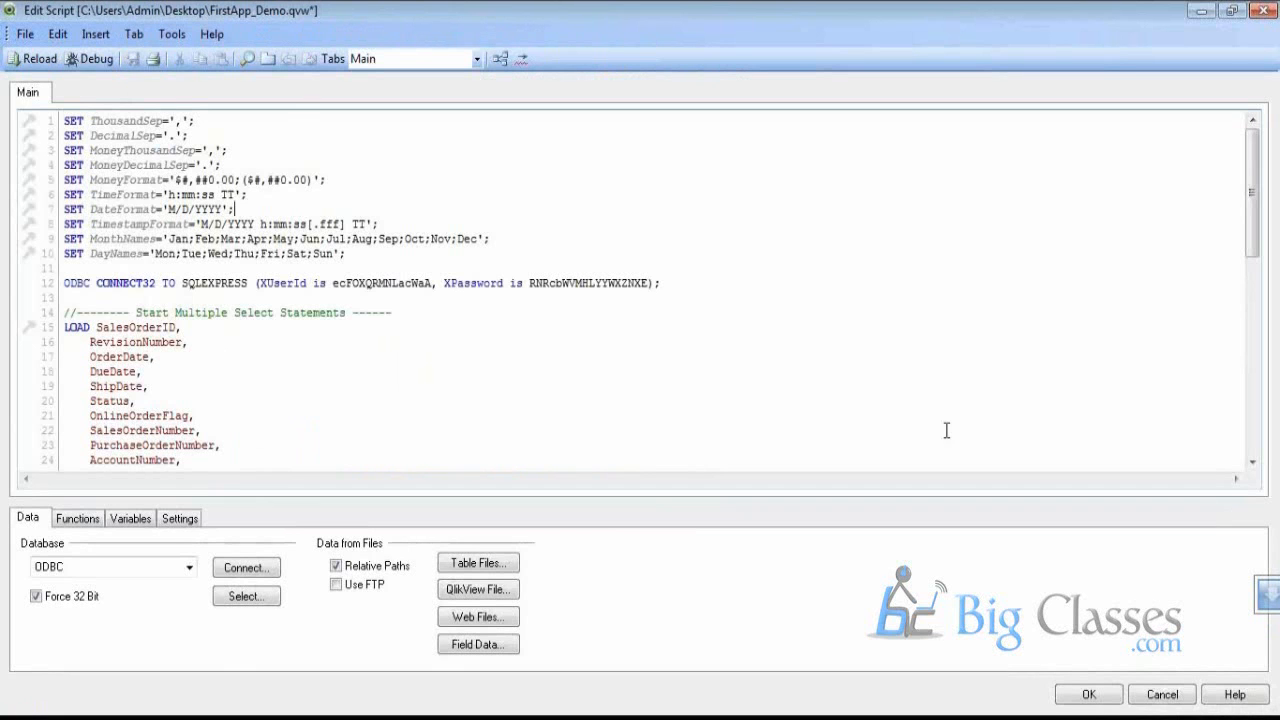
left_click(1162, 694)
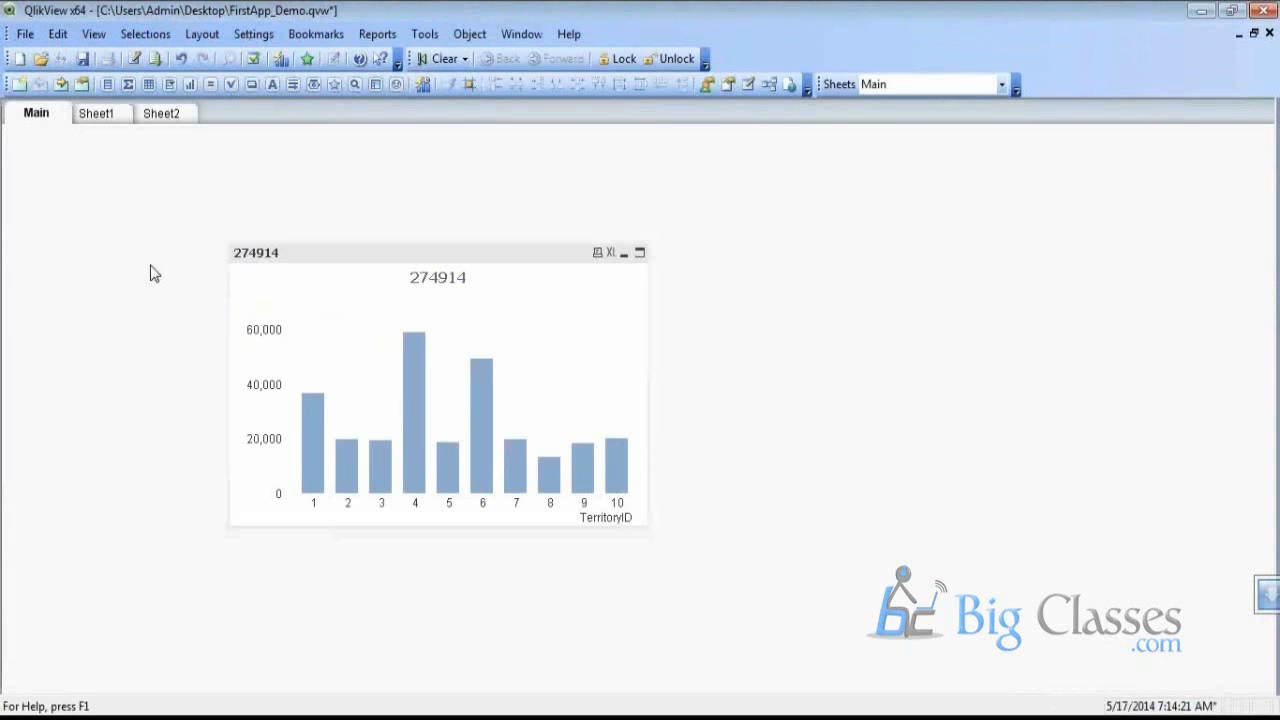
key("ctrl+e")
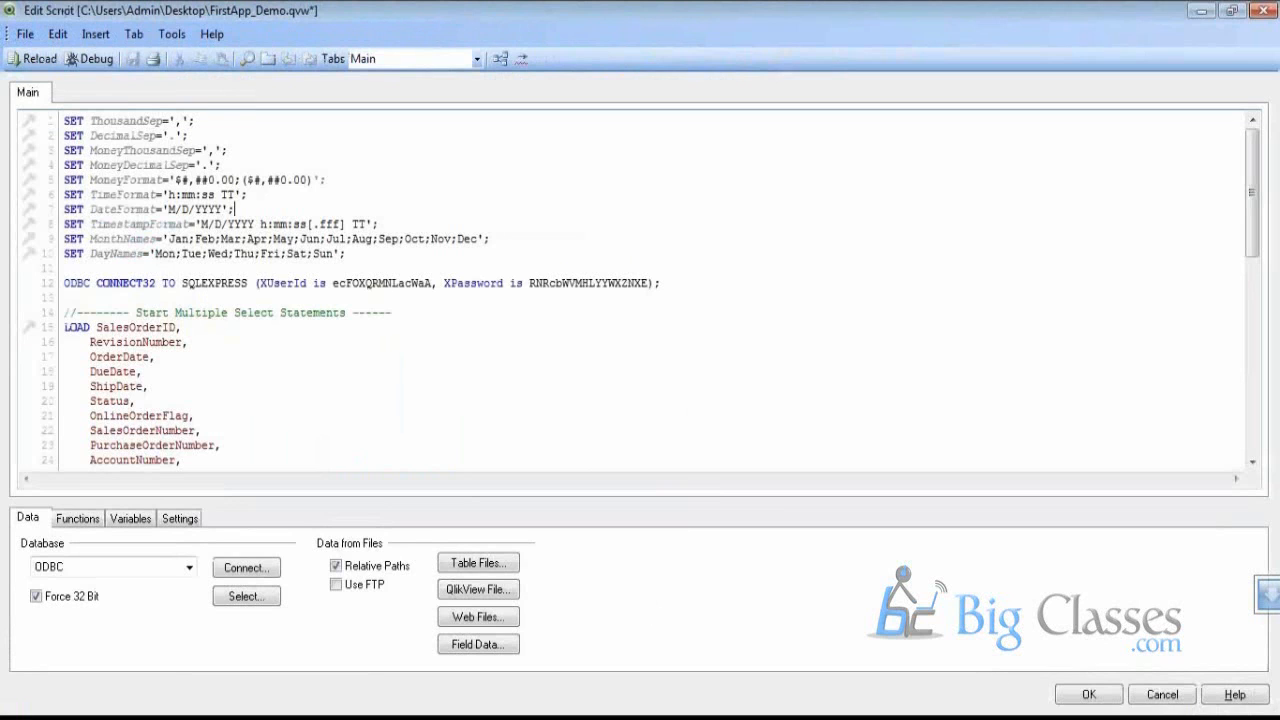
left_click(1170, 698)
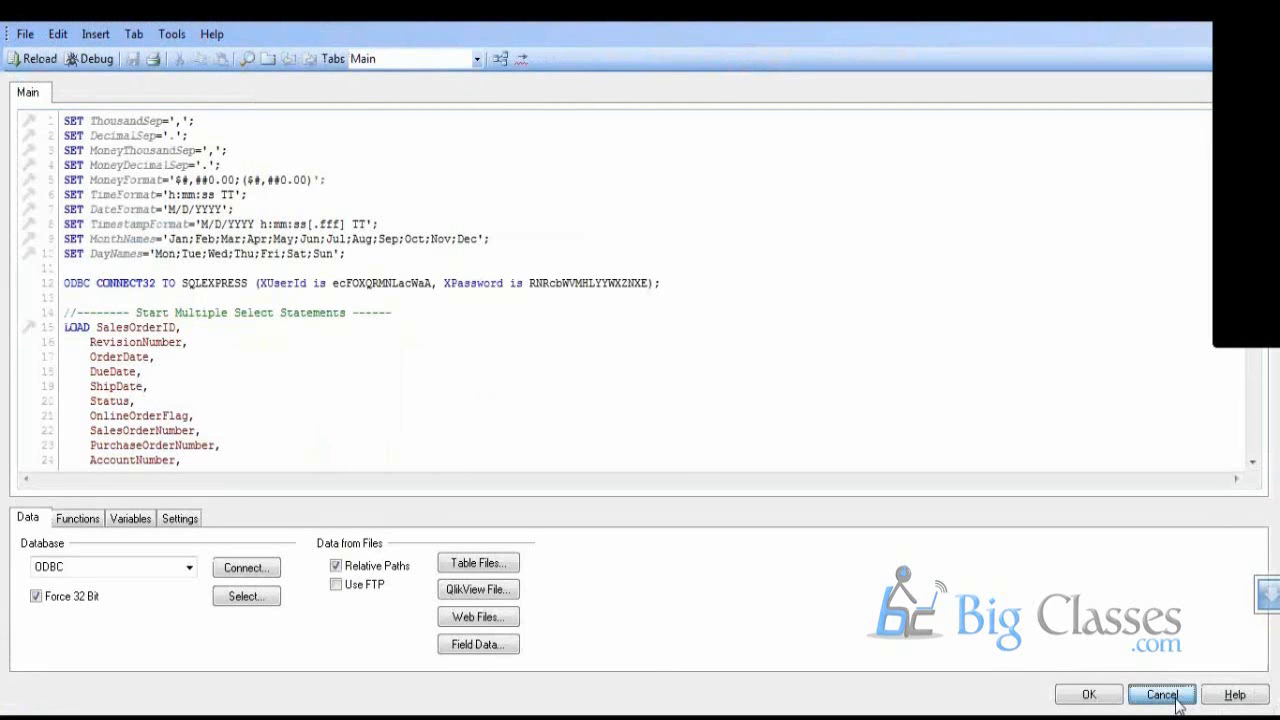
key("ctrl+t")
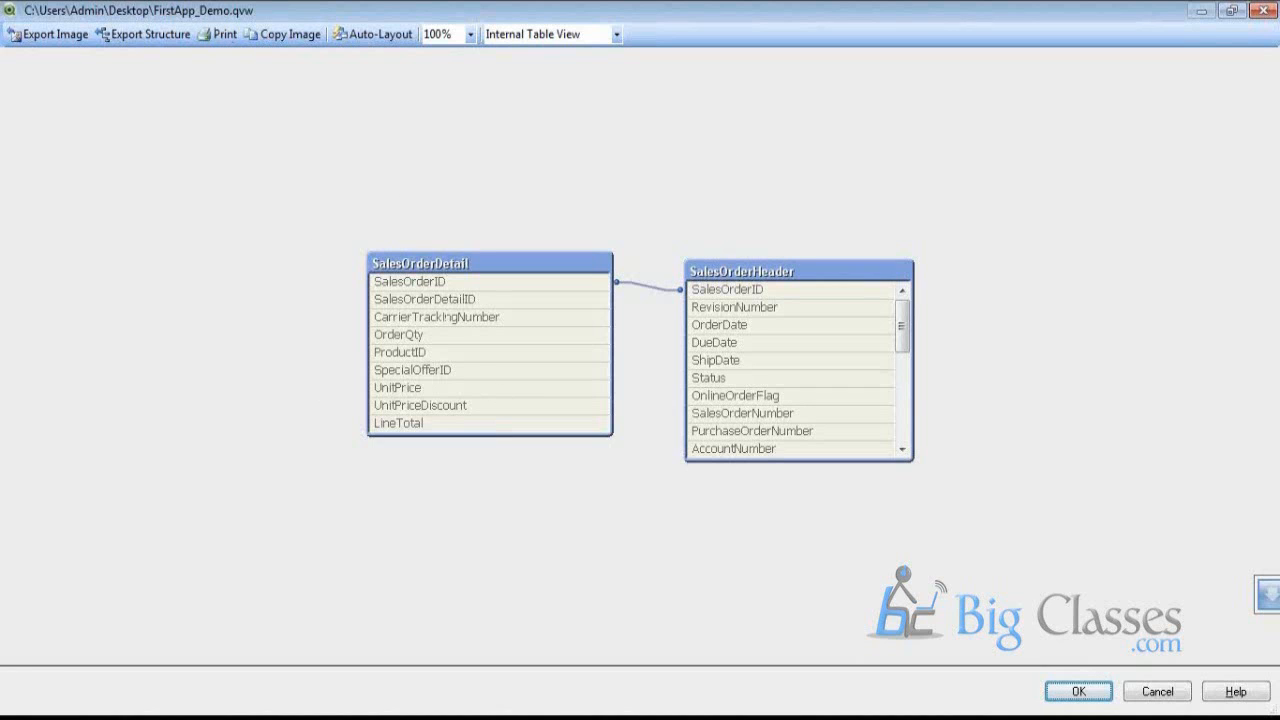
left_click(1160, 693)
left_click(25, 35)
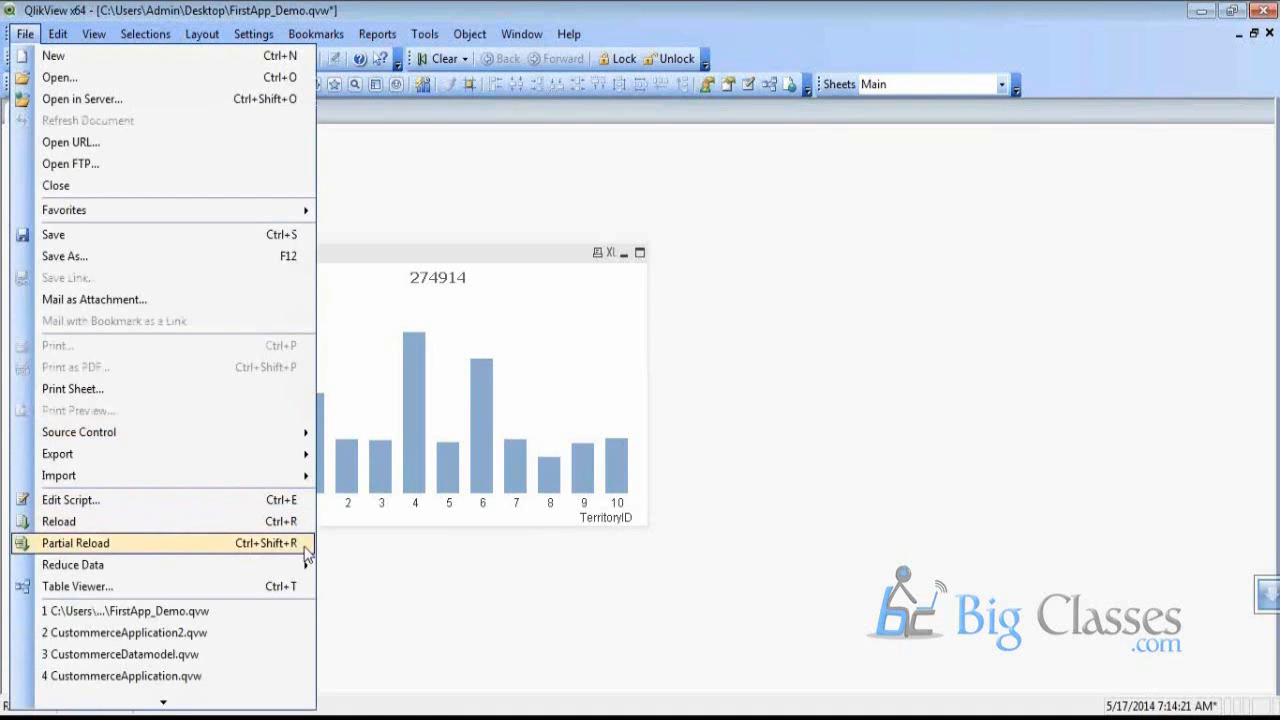
Delete the existing TerritoryID bar chart from the Main sheet
left_click(724, 642)
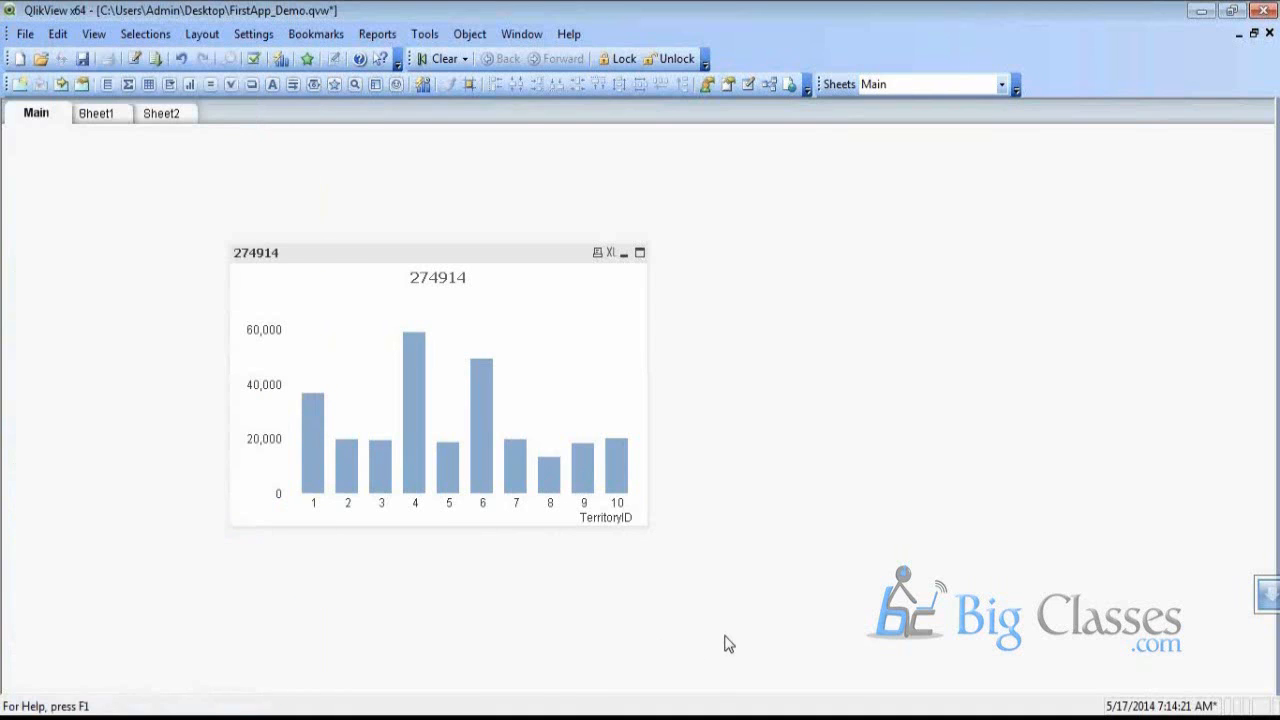
left_click(303, 262)
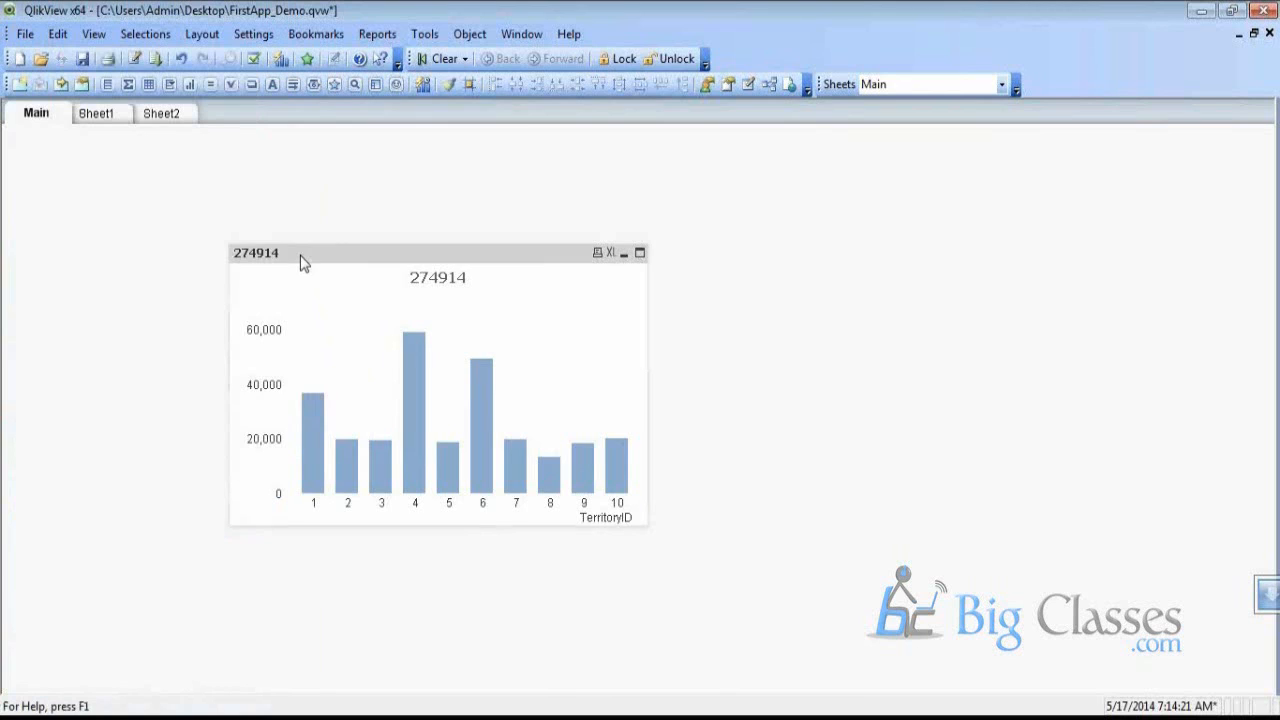
key("Delete")
Start a new chart from the sheet's New Sheet Object menu
right_click(170, 197)
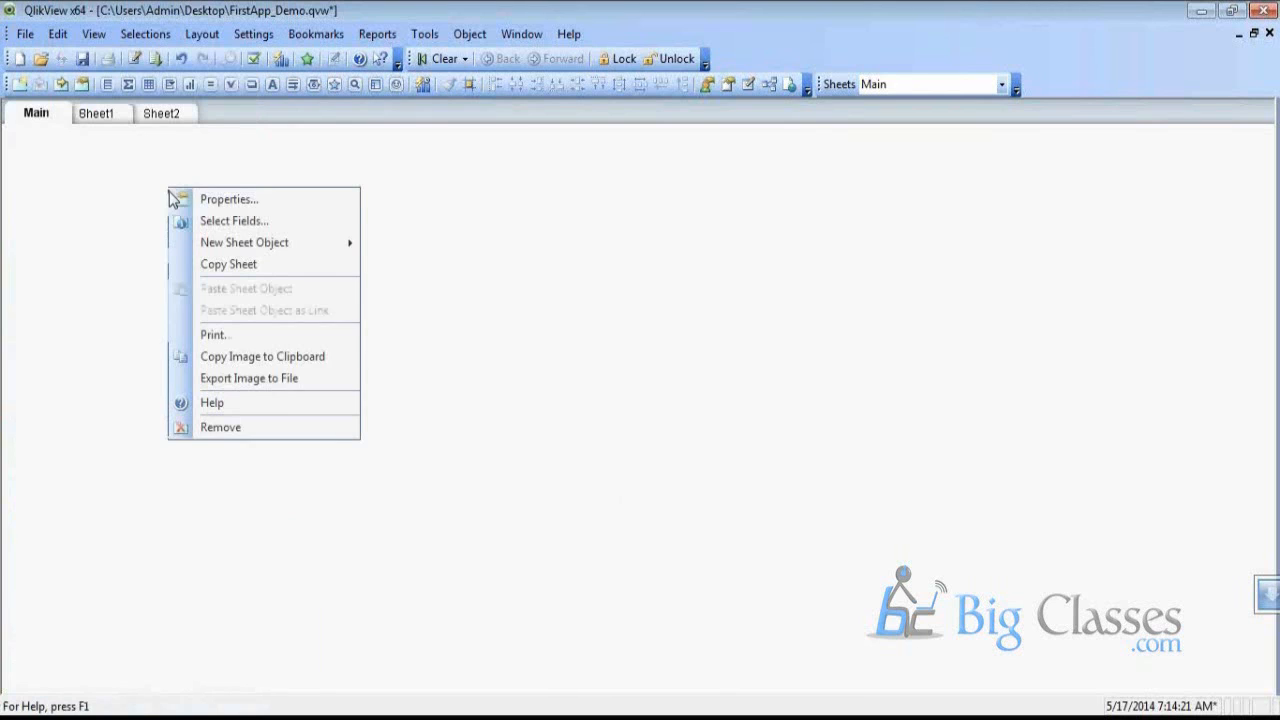
mouse_move(248, 246)
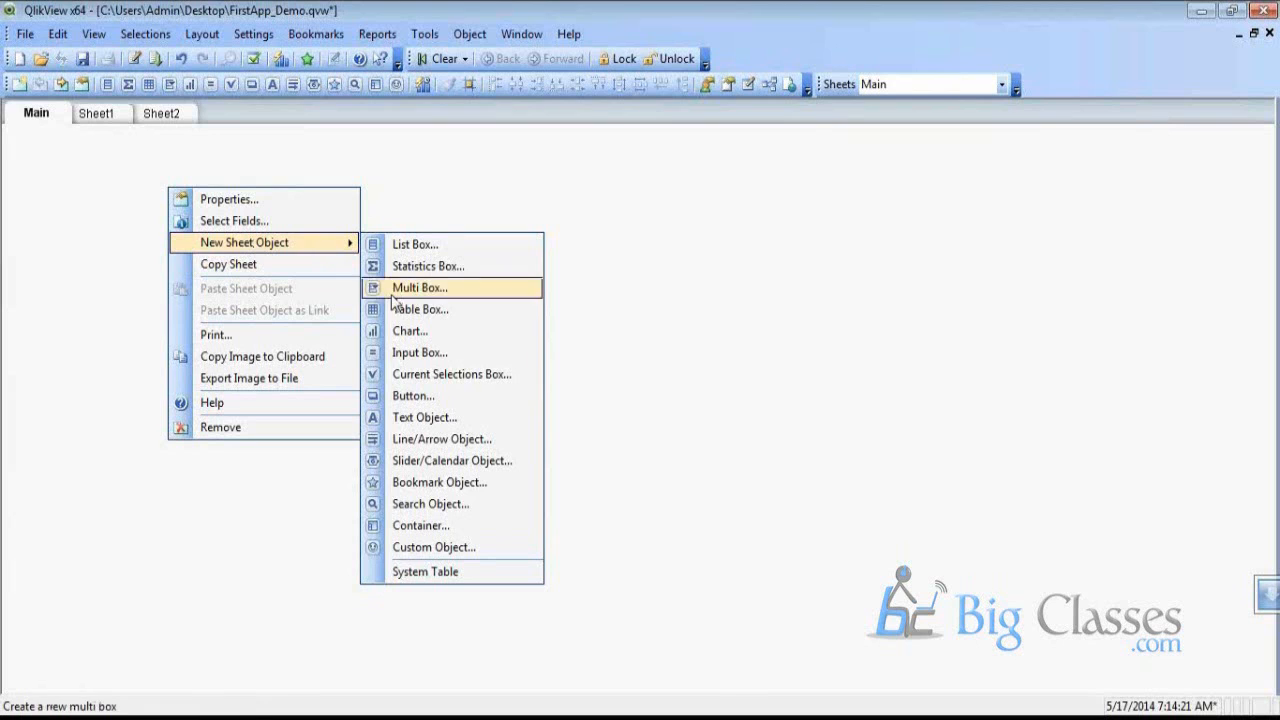
left_click(457, 333)
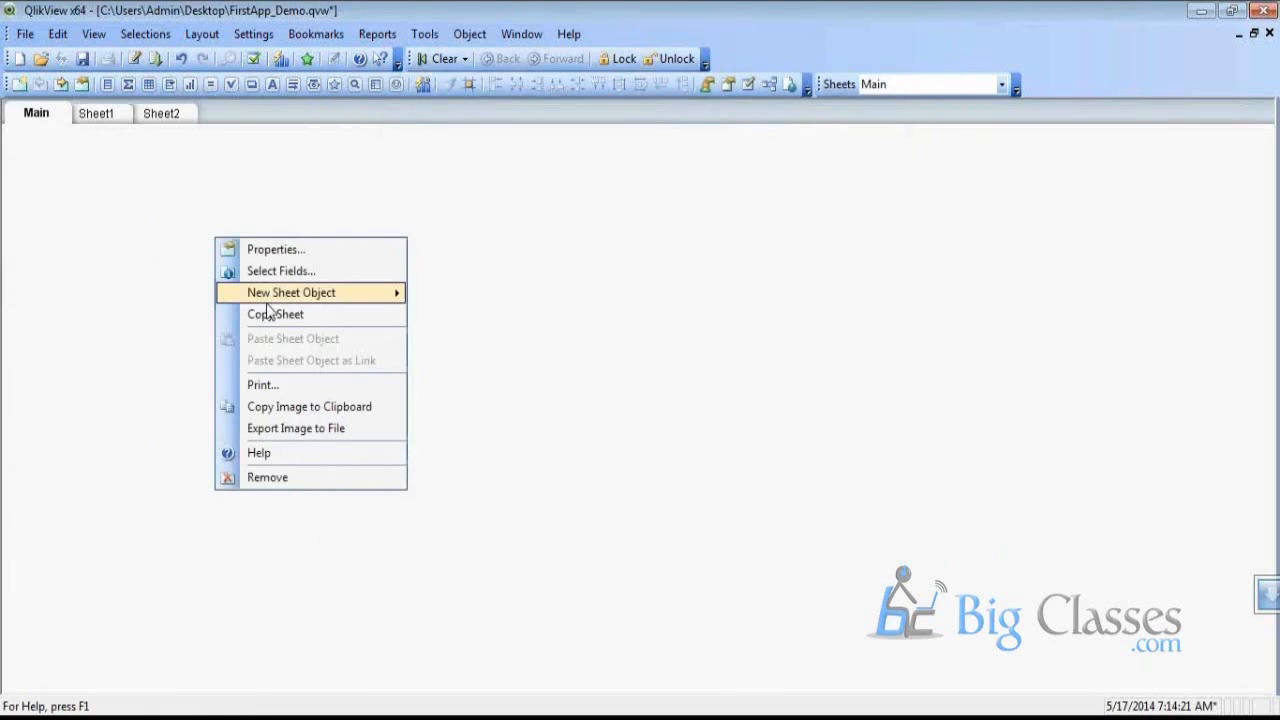
mouse_move(268, 296)
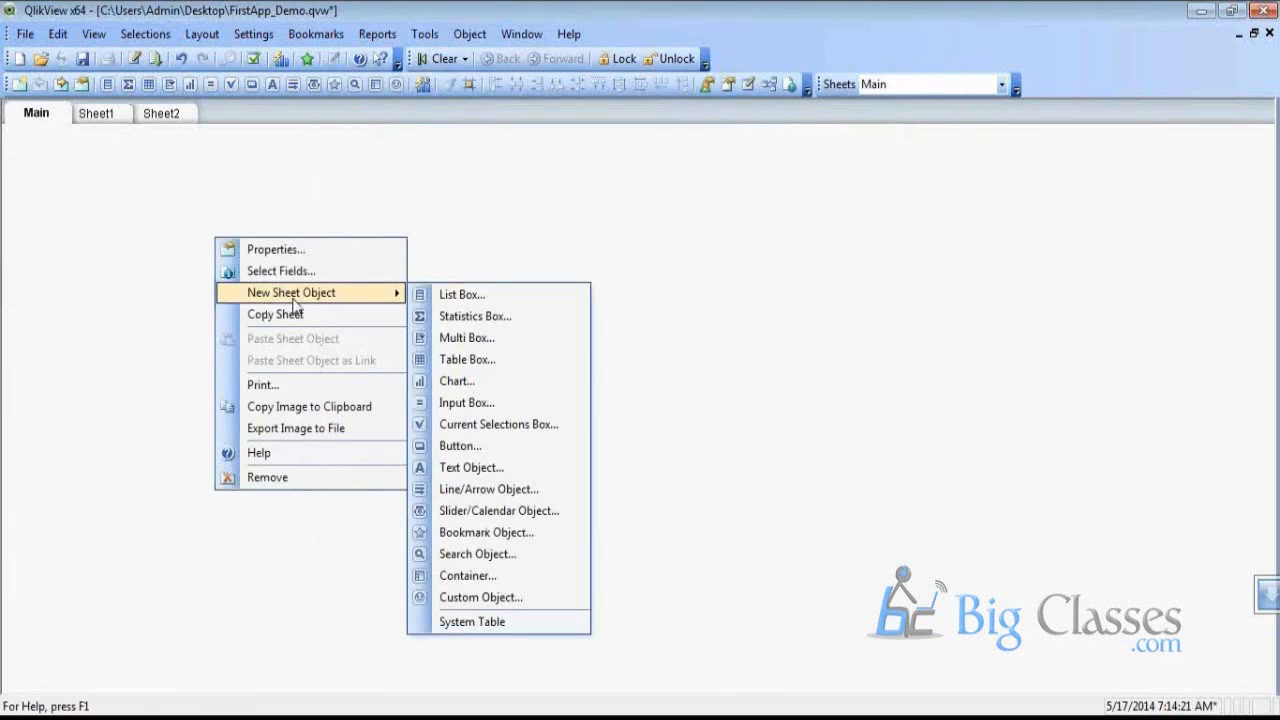
left_click(494, 381)
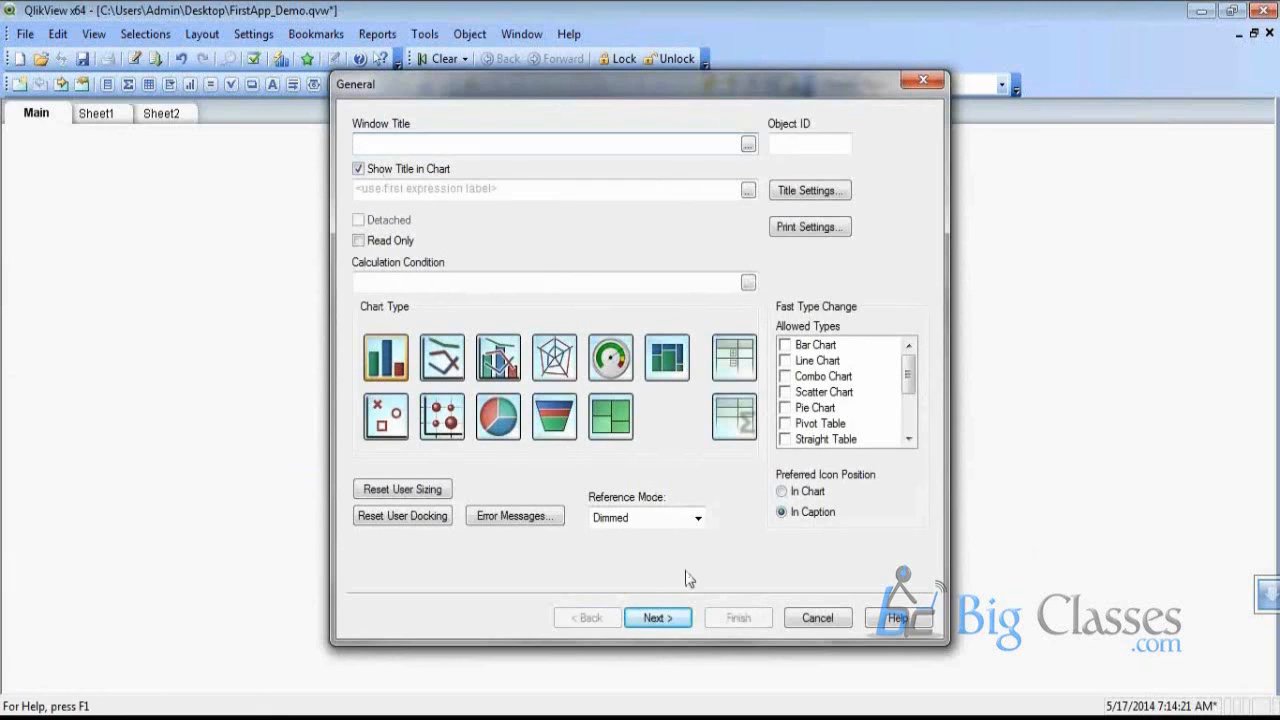
Add TerritoryID as the new chart's dimension
left_click(657, 617)
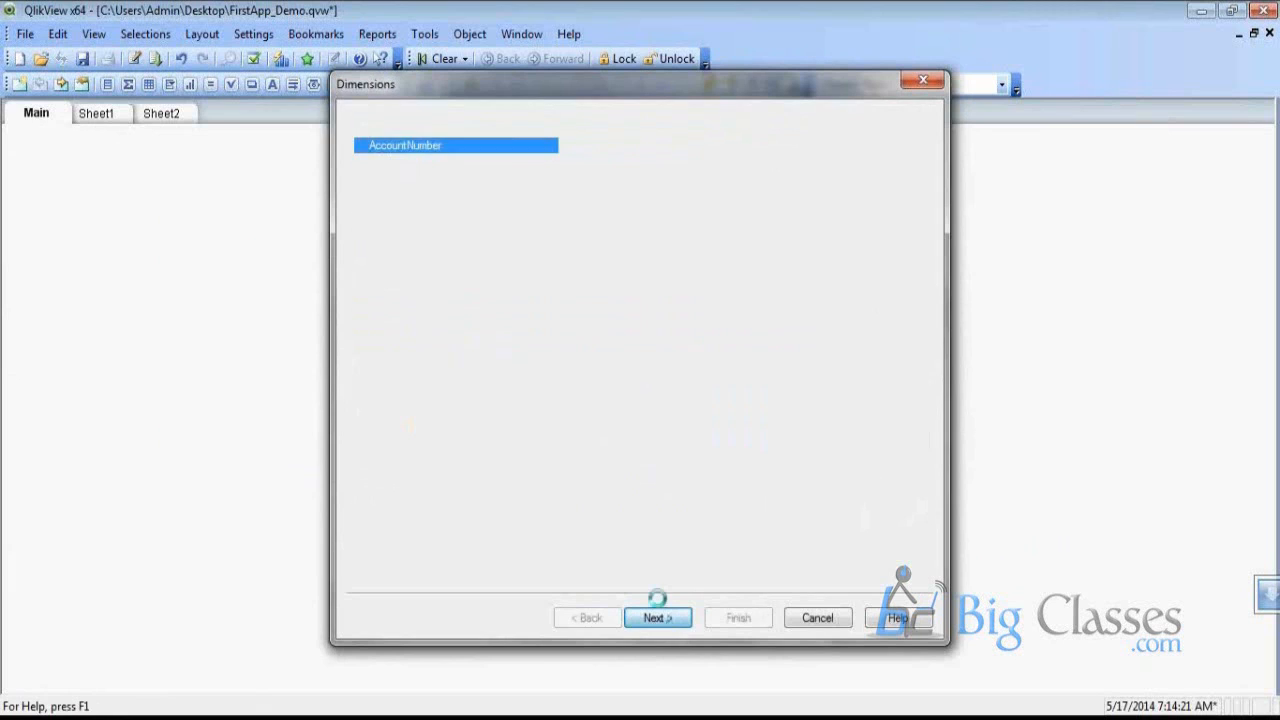
left_click(409, 240)
key("t")
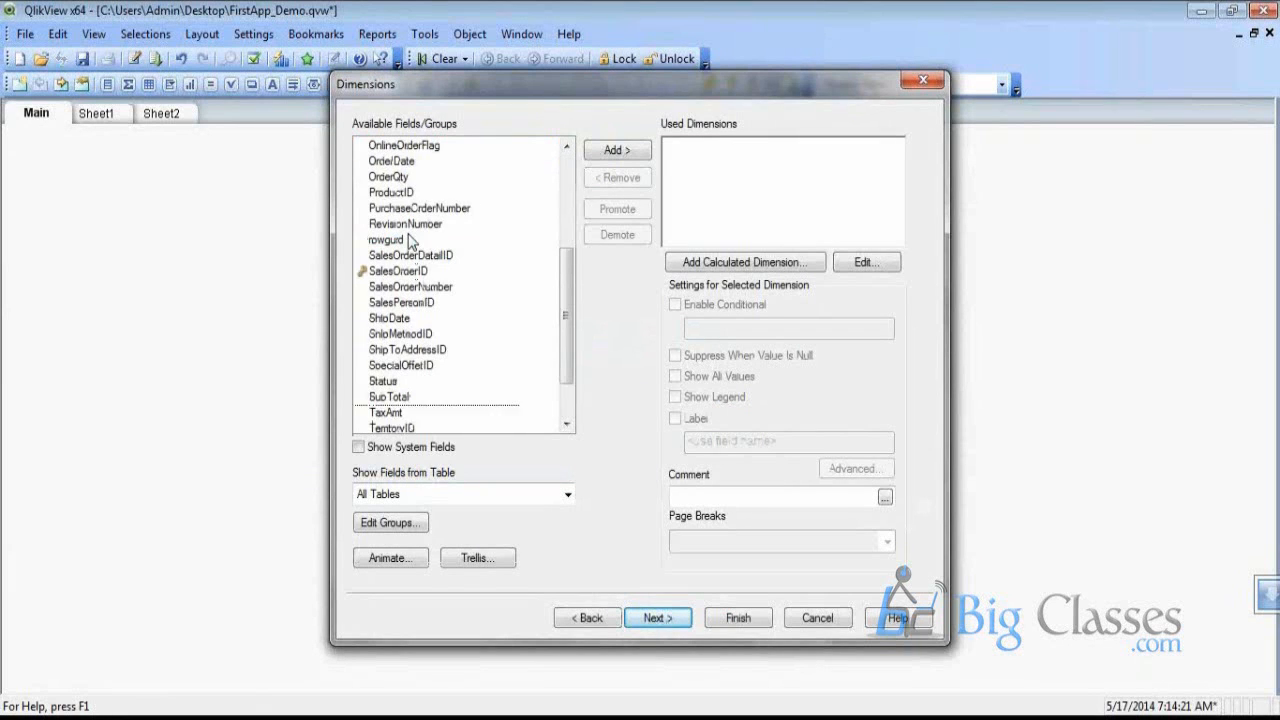
scroll(466, 366, "down", 2)
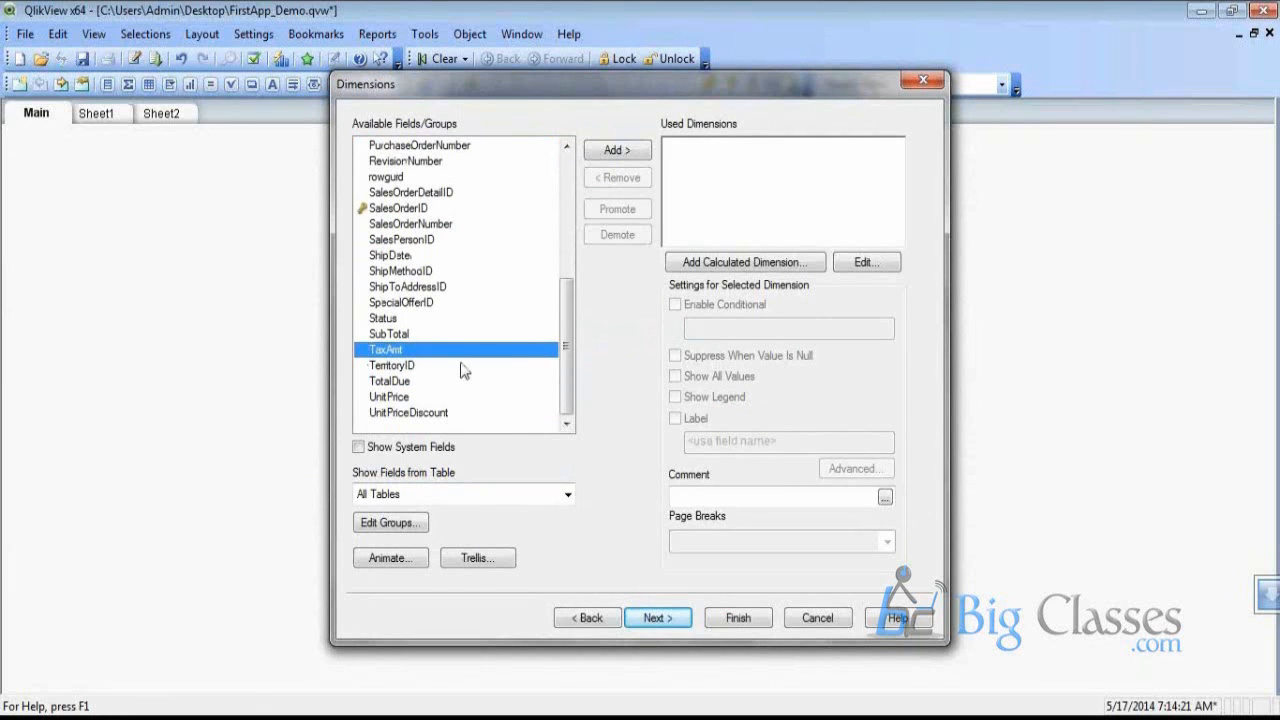
left_click(466, 366)
left_click(616, 155)
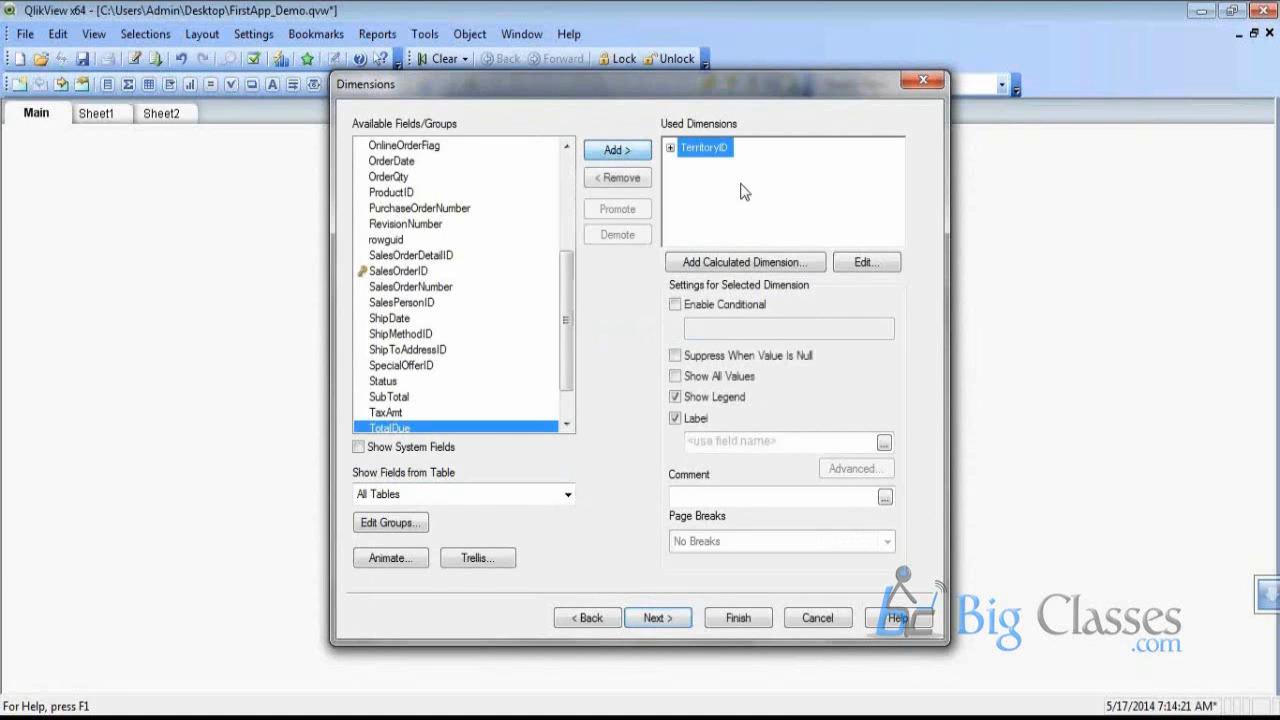
Use =sum(OrderQty) as the expression, finish, then move the chart up-left and shrink it
left_click(656, 621)
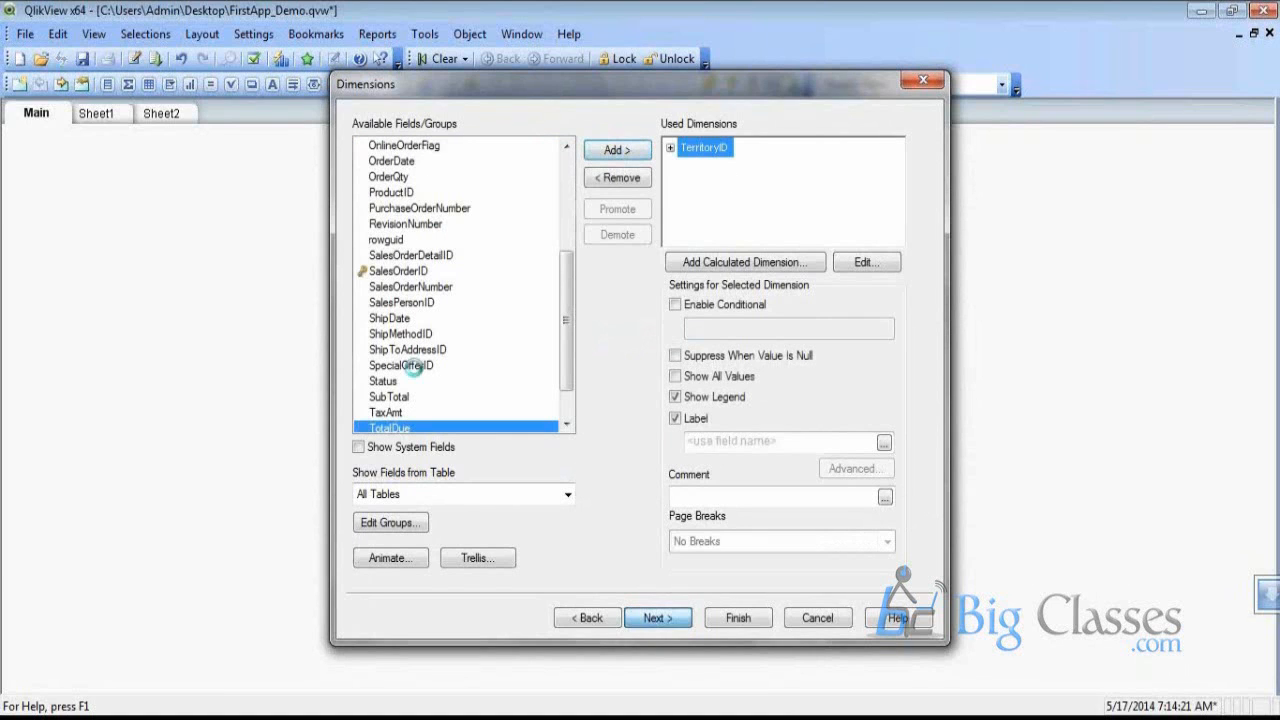
type("=")
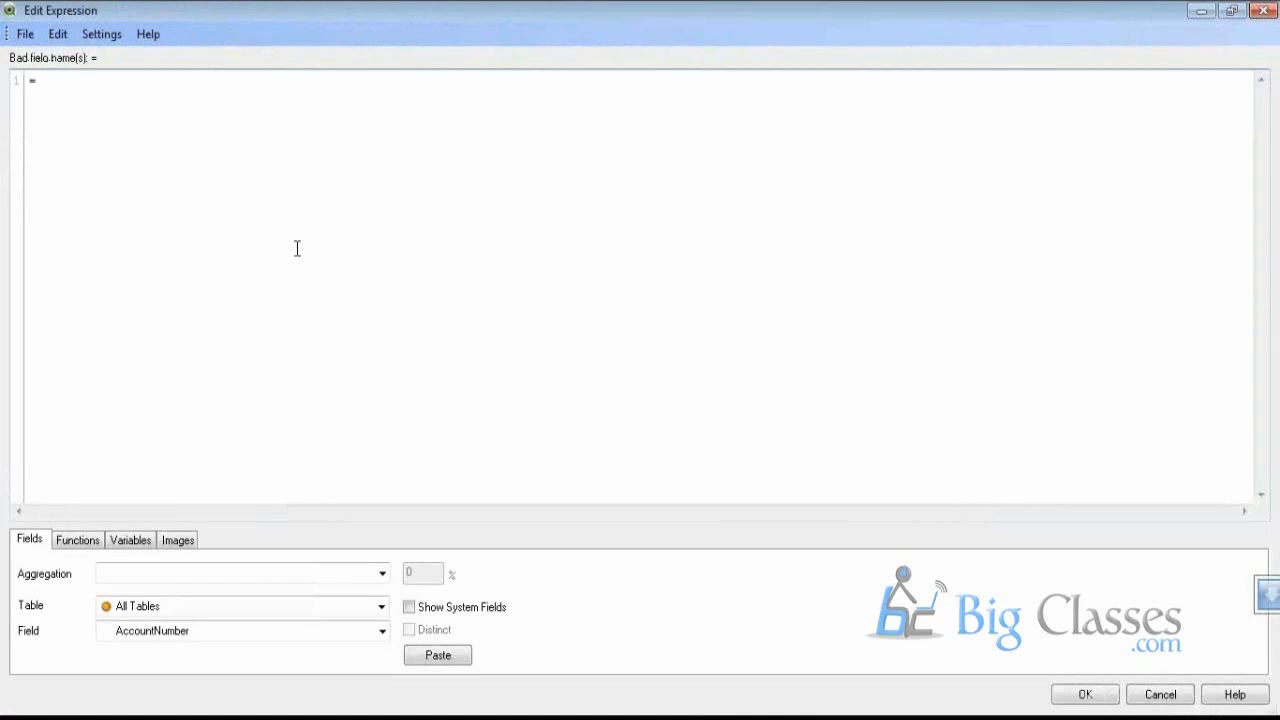
type("sumn")
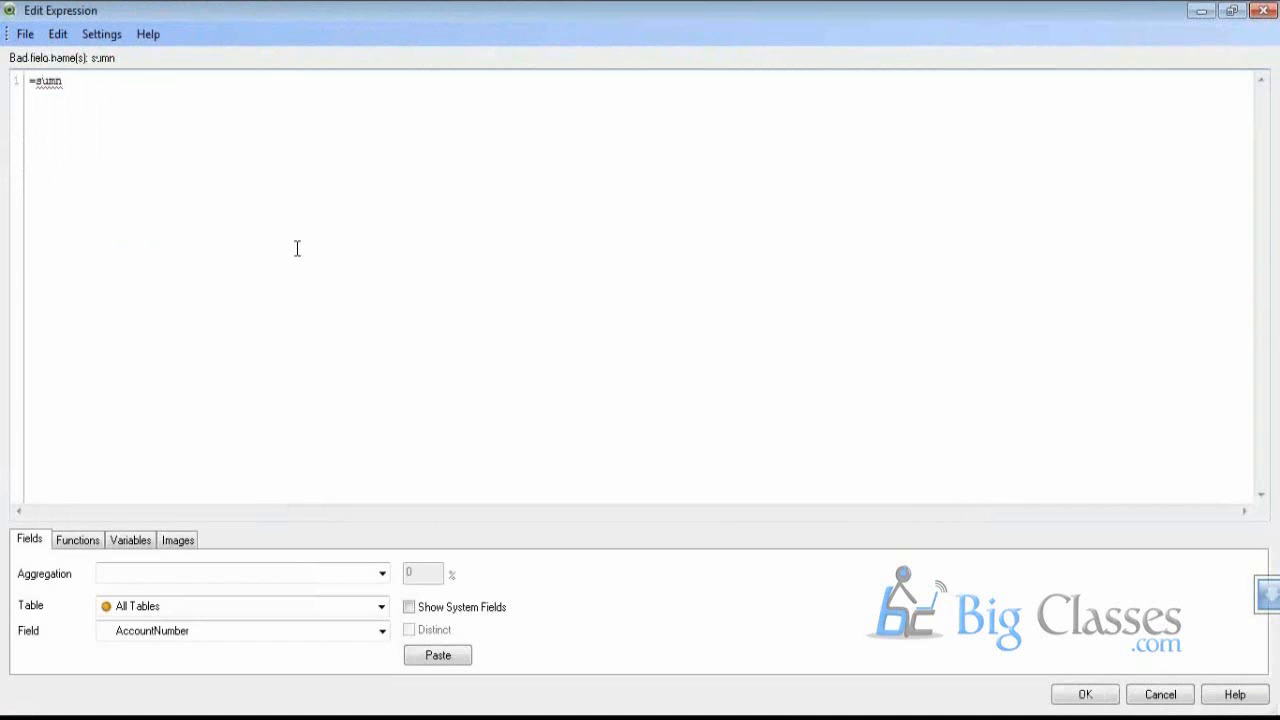
key("BackSpace")
type("(")
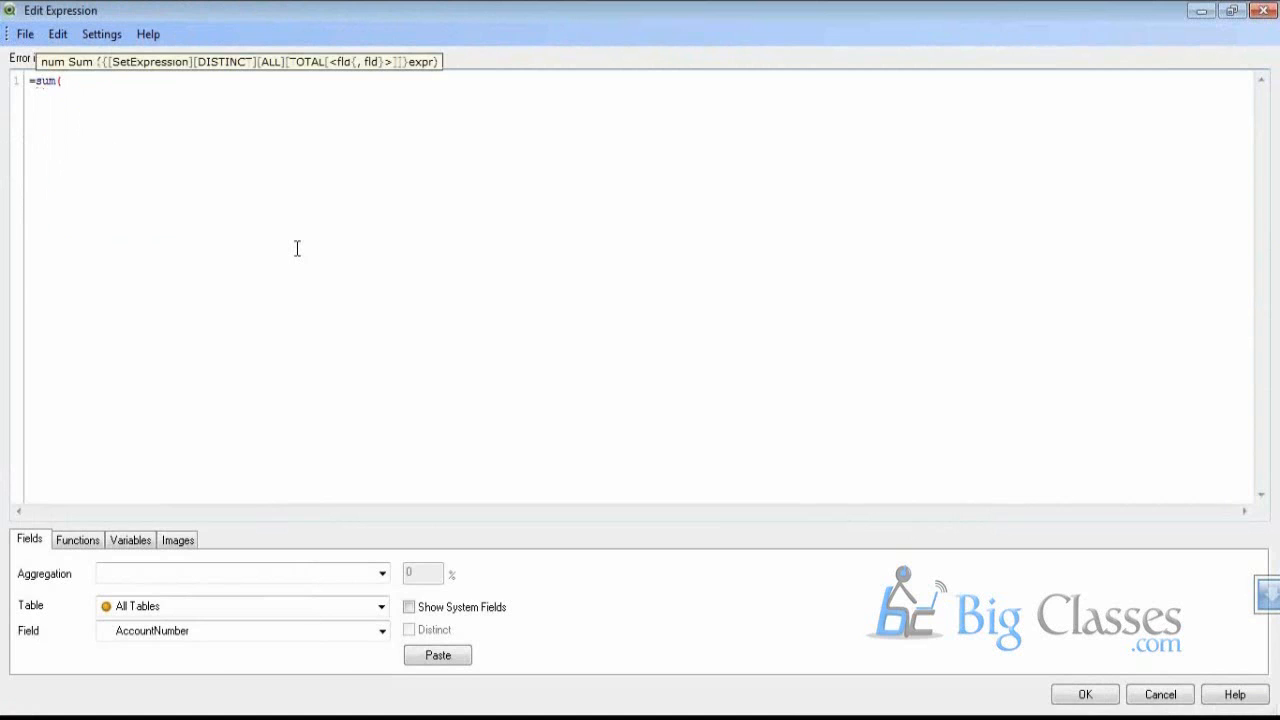
type("Or")
key("Down")
key("Down")
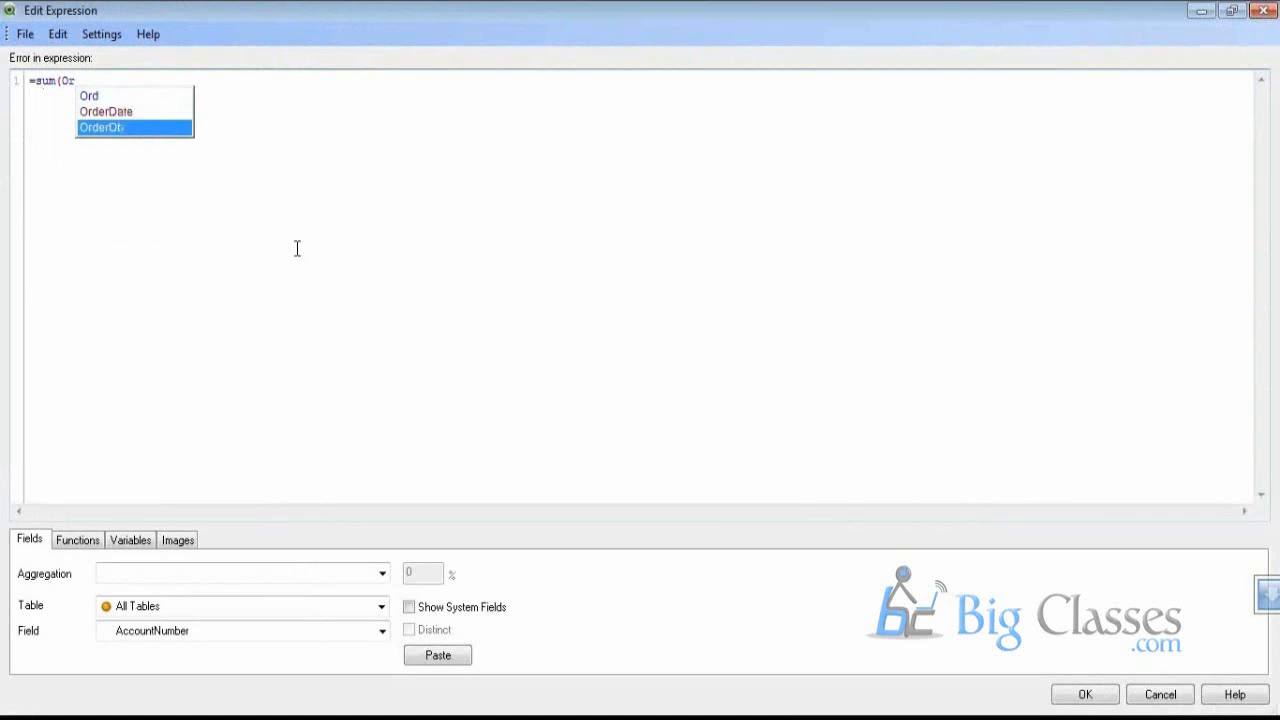
key("Return")
type(")")
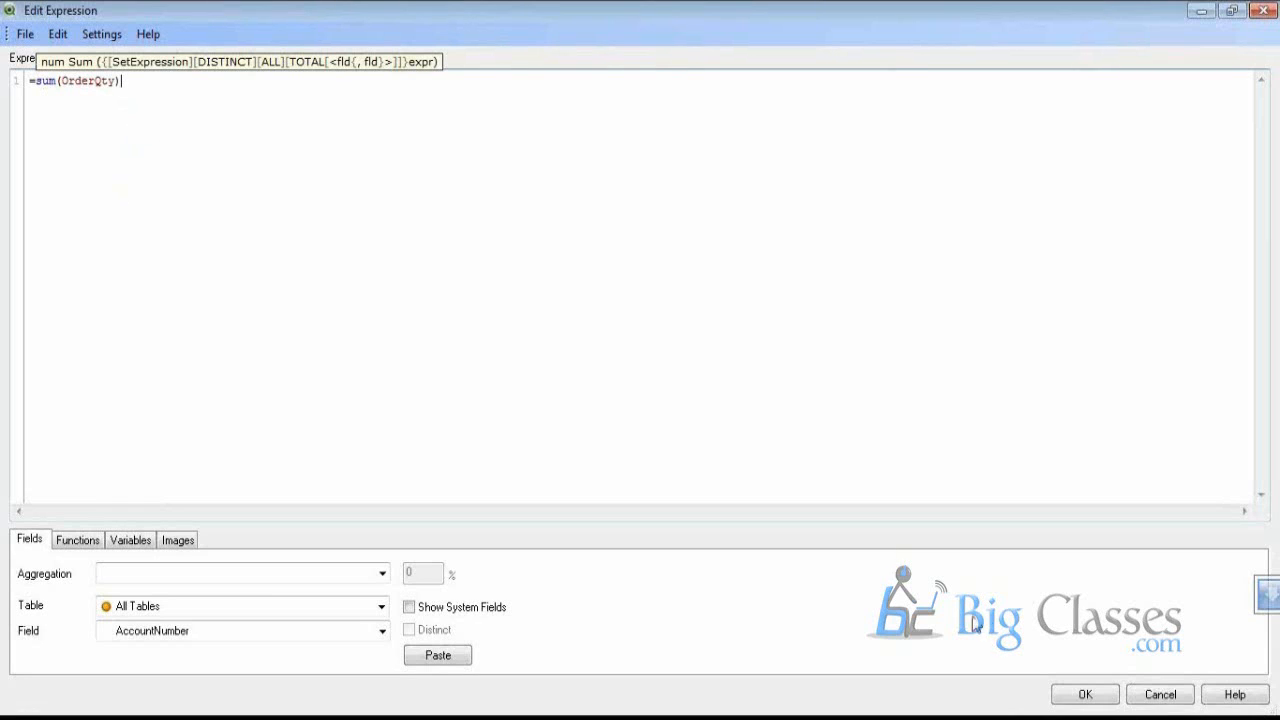
left_click(1080, 706)
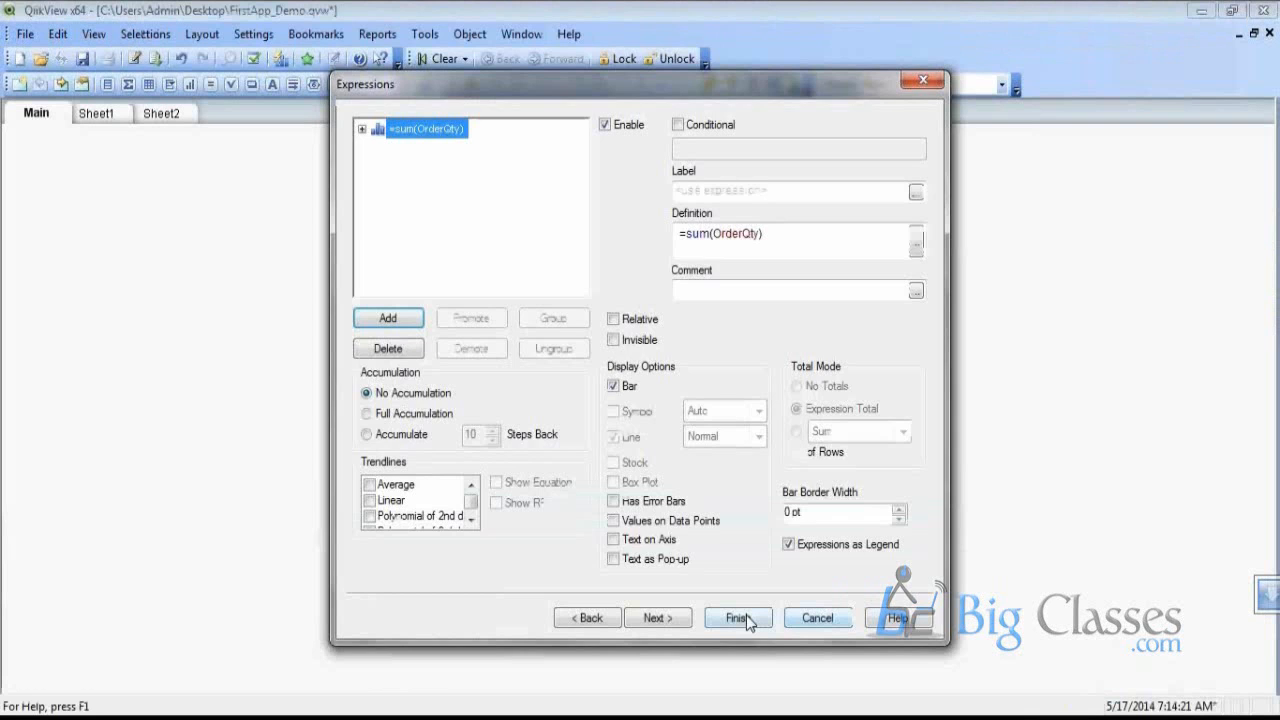
left_click(746, 616)
left_click_drag(342, 249, 270, 222)
left_click_drag(566, 494, 502, 407)
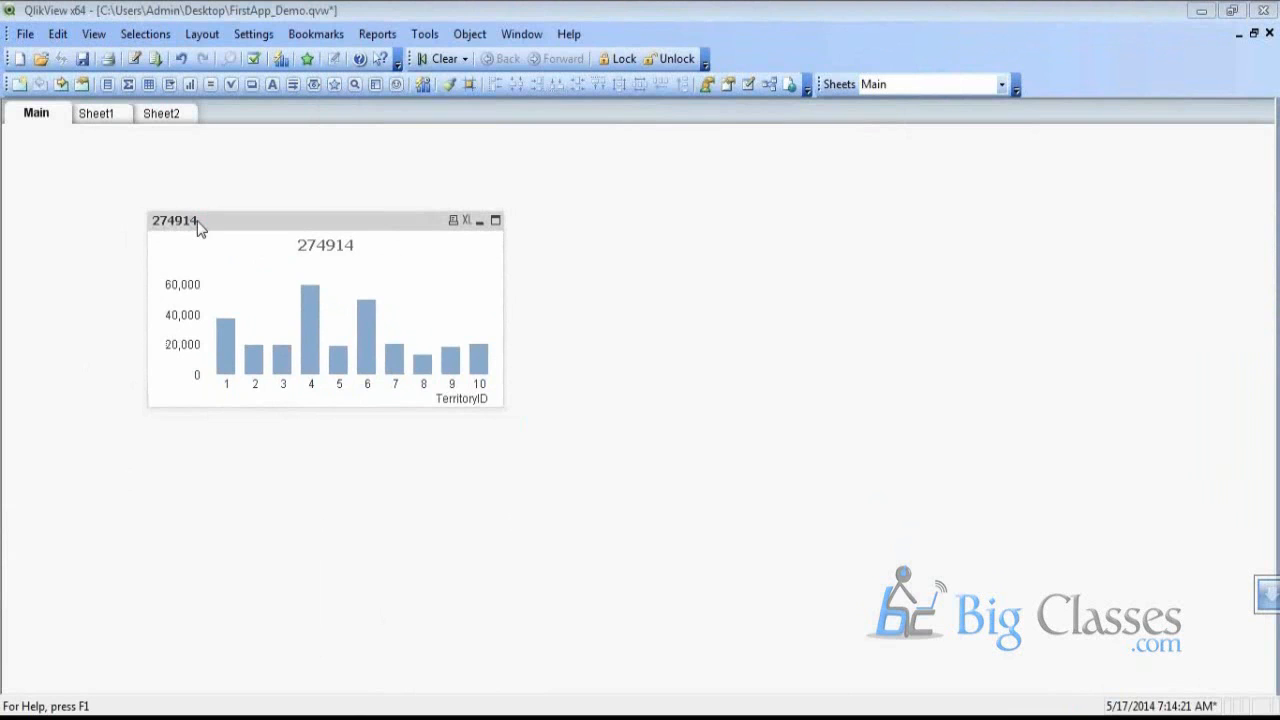
Copy the bar chart to its right and change the copy's dimension to ShipMethodID
left_click_drag(198, 226, 568, 228)
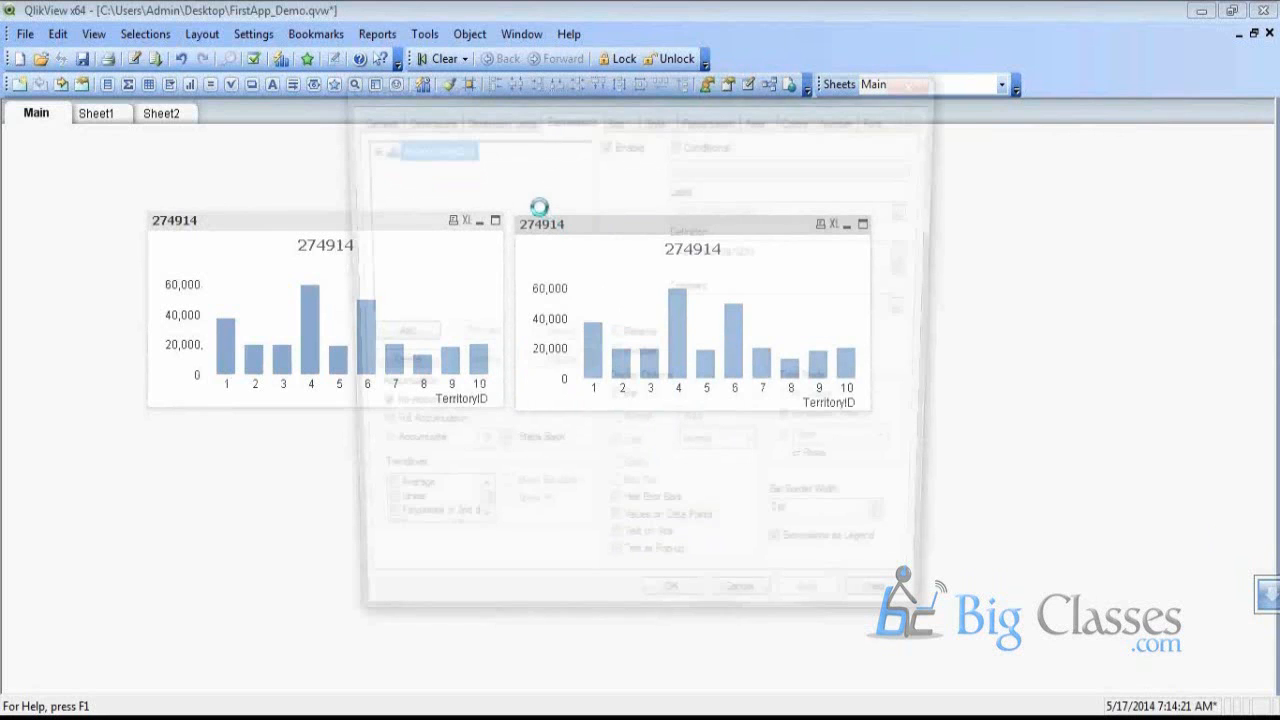
left_click(421, 117)
left_click(617, 195)
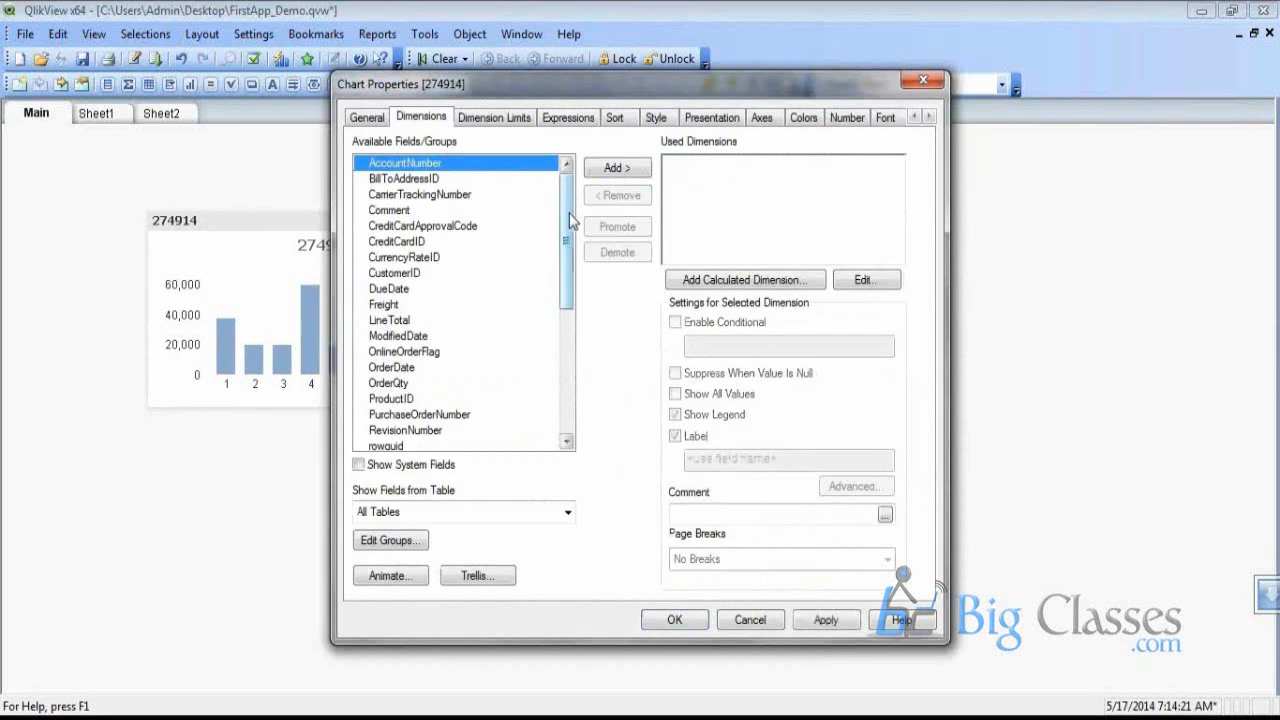
scroll(450, 350, "down", 6)
left_click(423, 321)
left_click(412, 292)
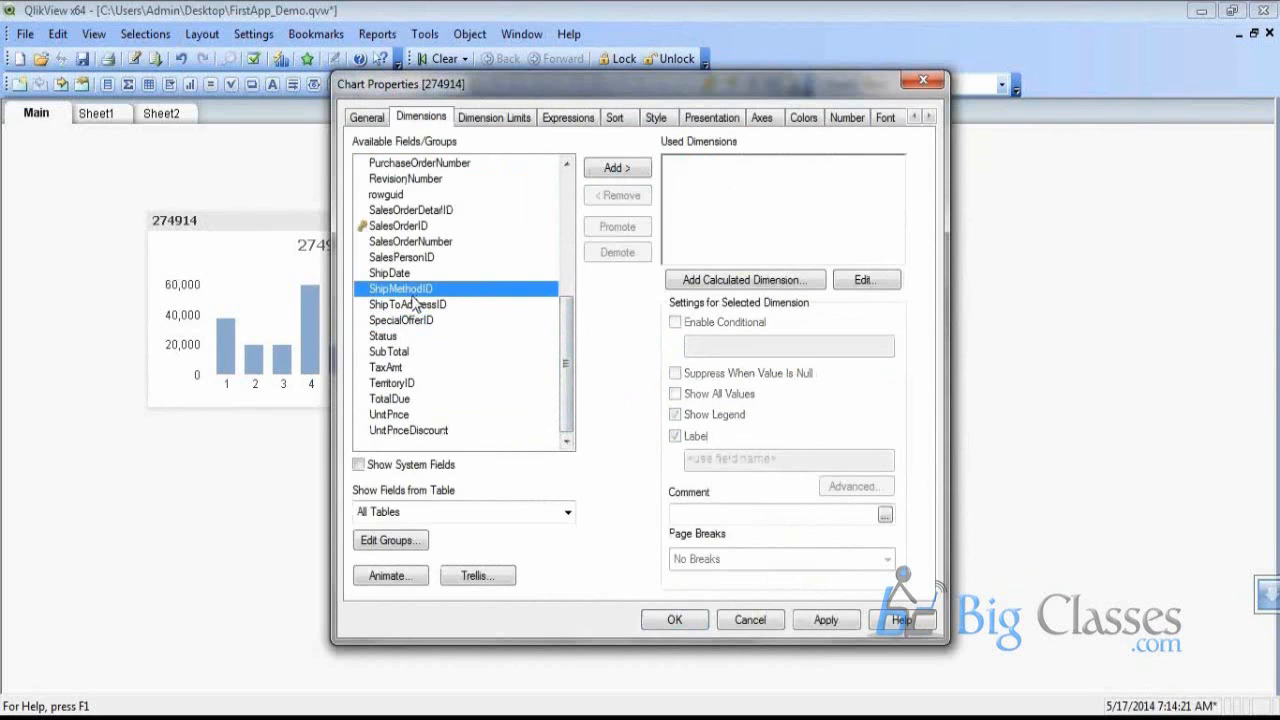
left_click(617, 170)
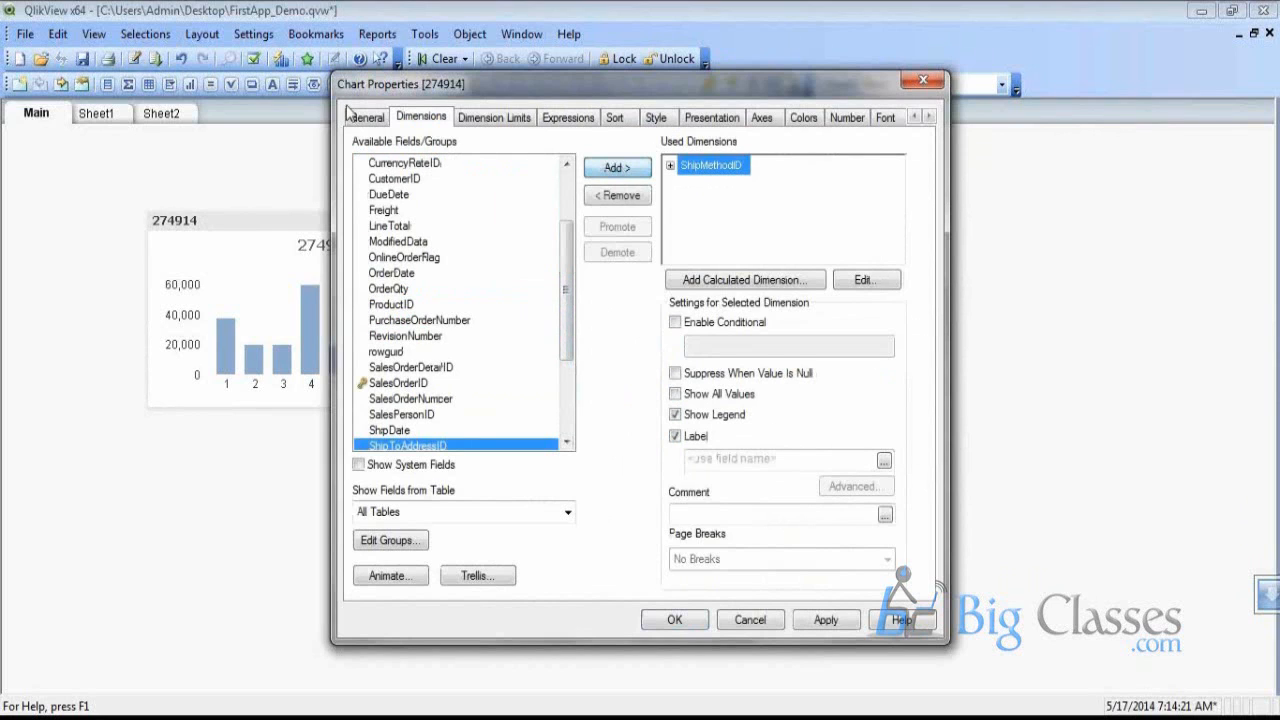
Make the copy a pie chart, narrow it, and place another copy below
left_click(366, 122)
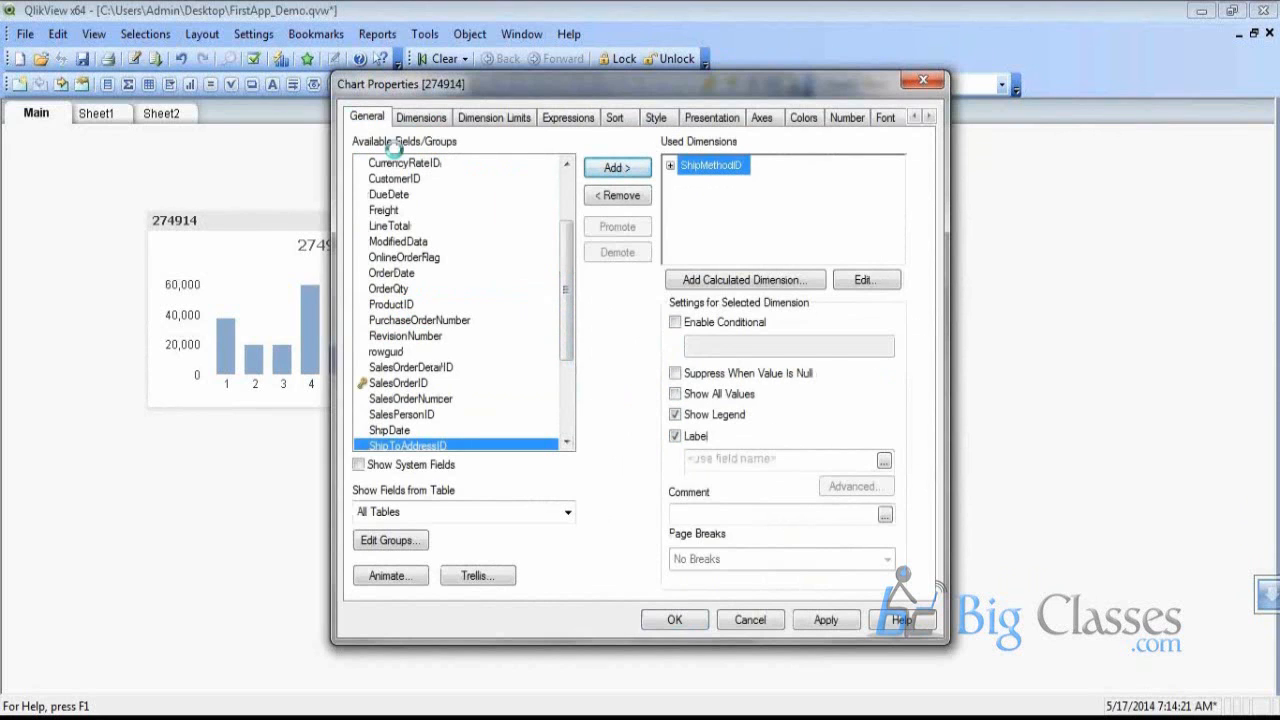
left_click(500, 440)
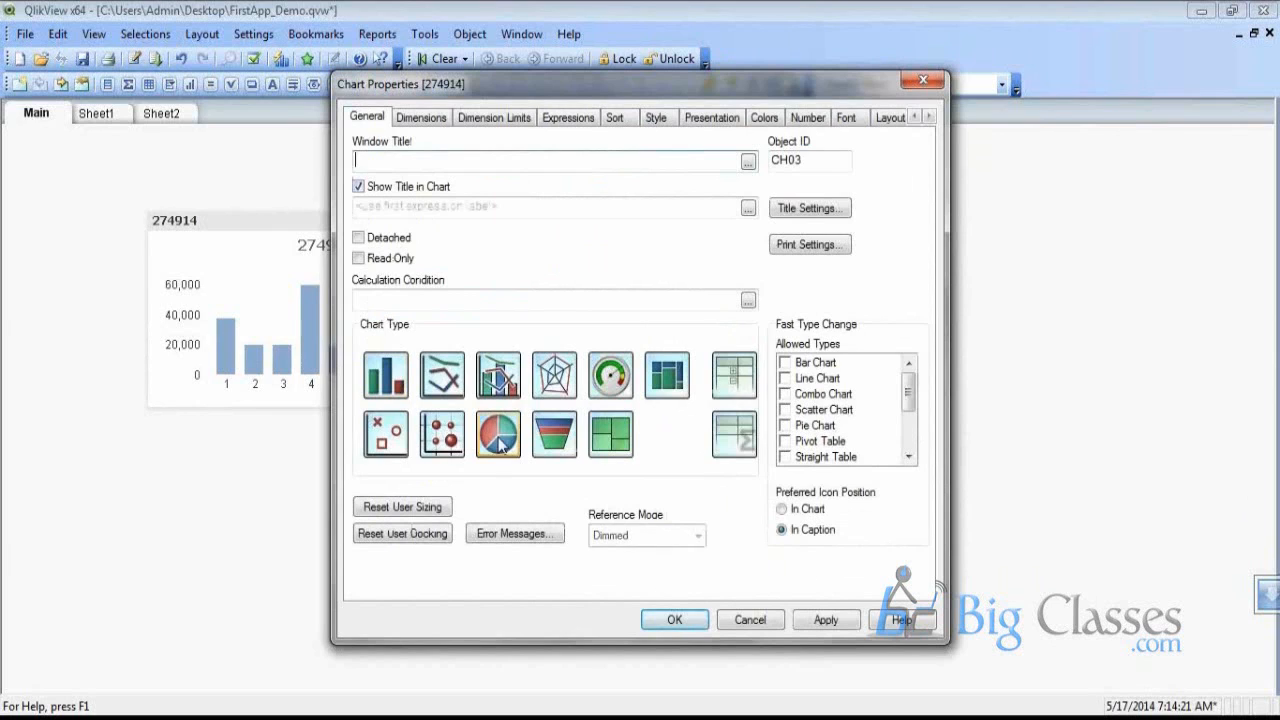
left_click(676, 626)
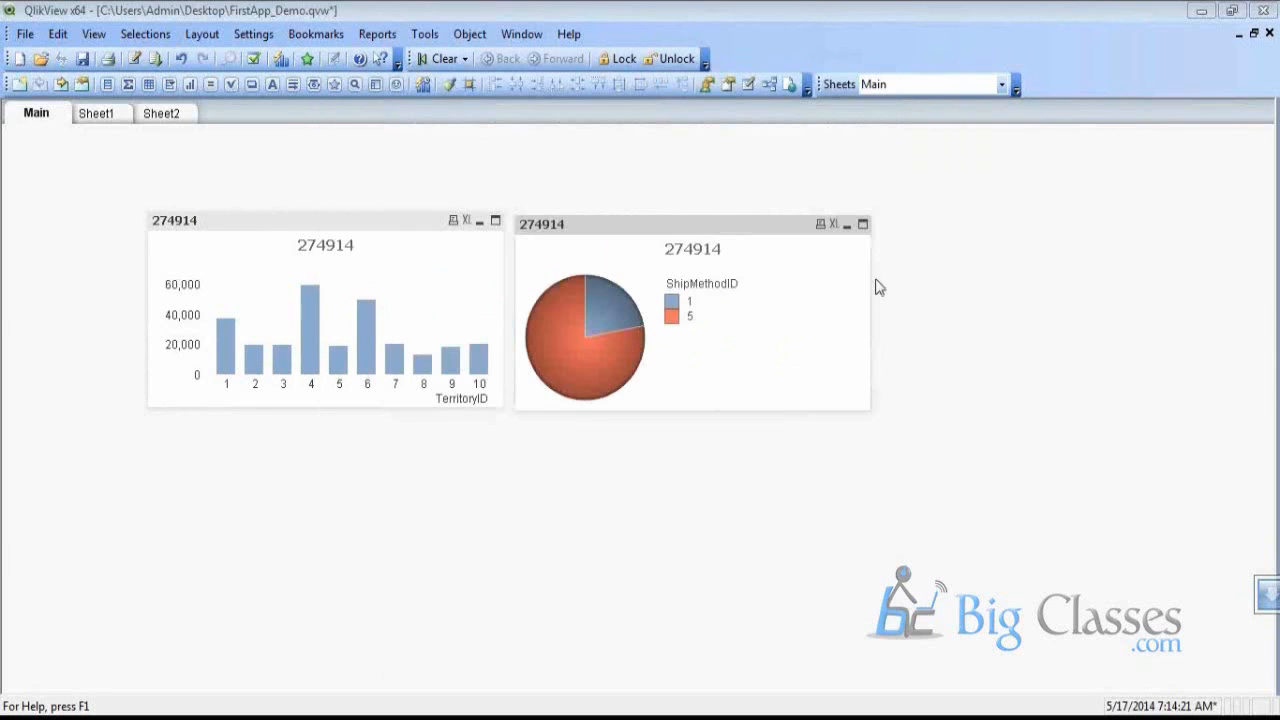
left_click_drag(876, 280, 795, 272)
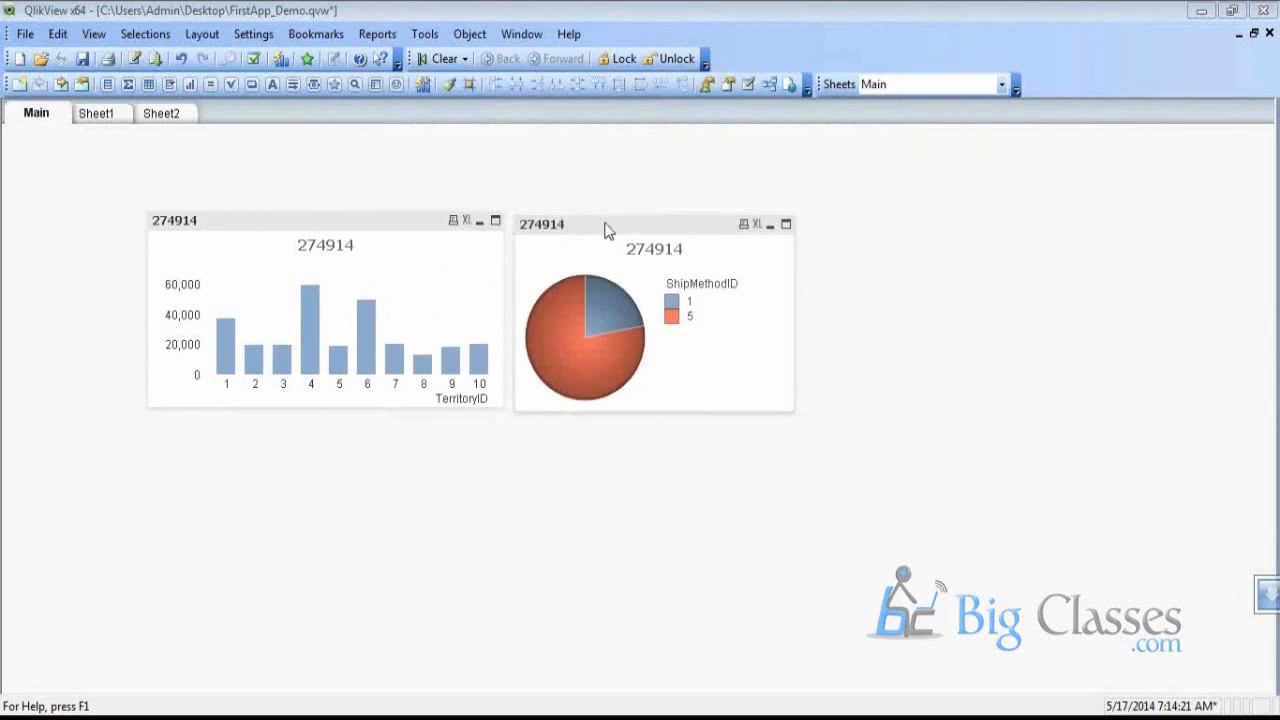
left_click_drag(606, 229, 238, 436)
Open the lower pie chart's object menu and dismiss it without changes
right_click(238, 436)
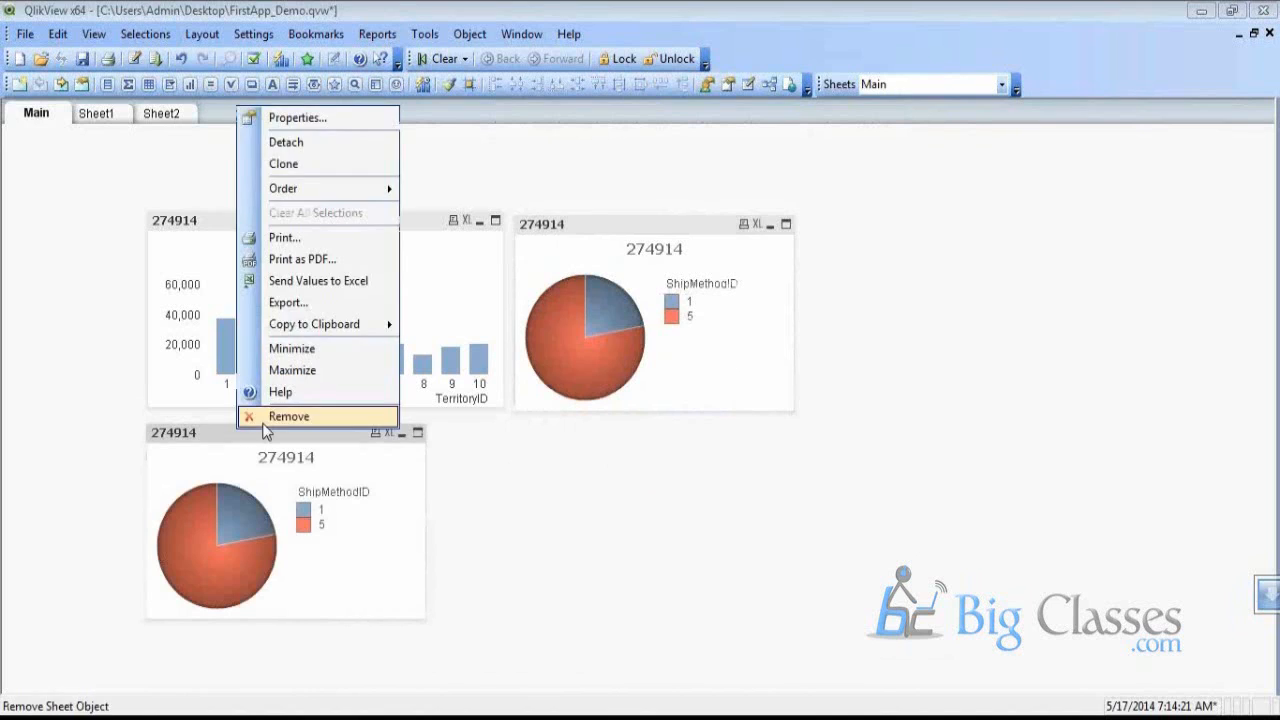
left_click(628, 455)
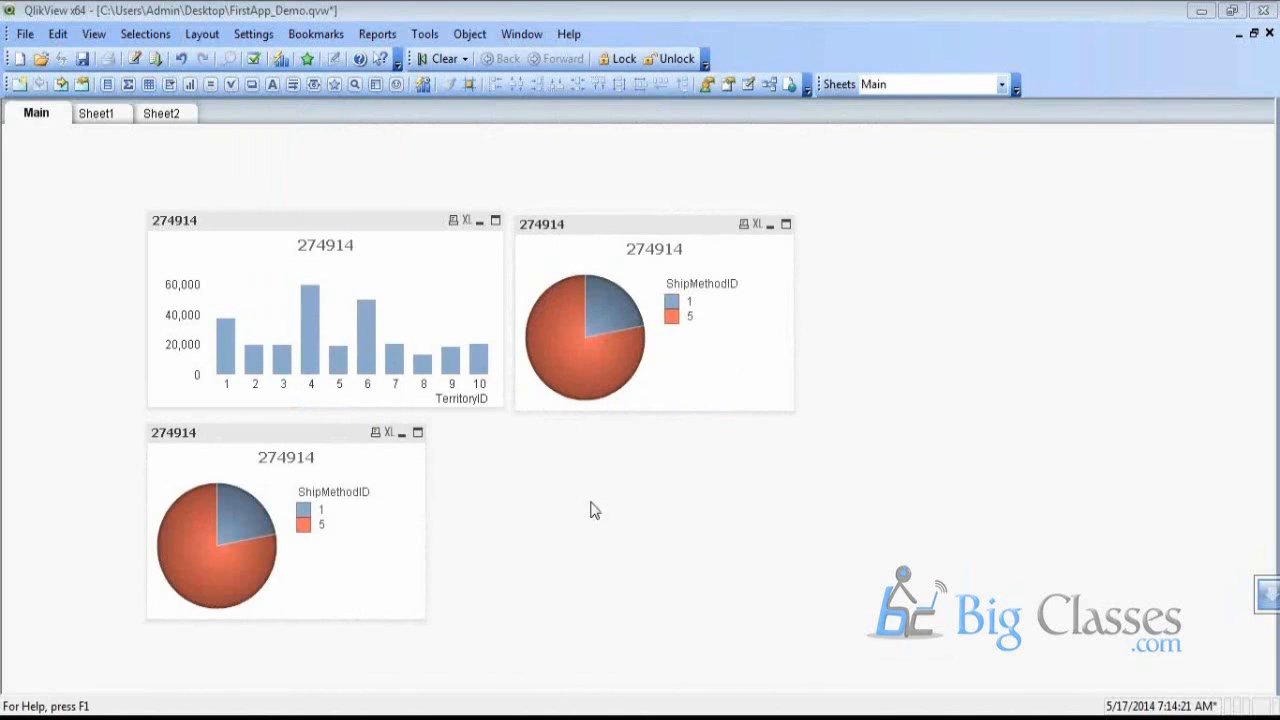
Bring up the Wikipedia Automotive industry page and scroll through the manufacturer production table
mouse_move(466, 697)
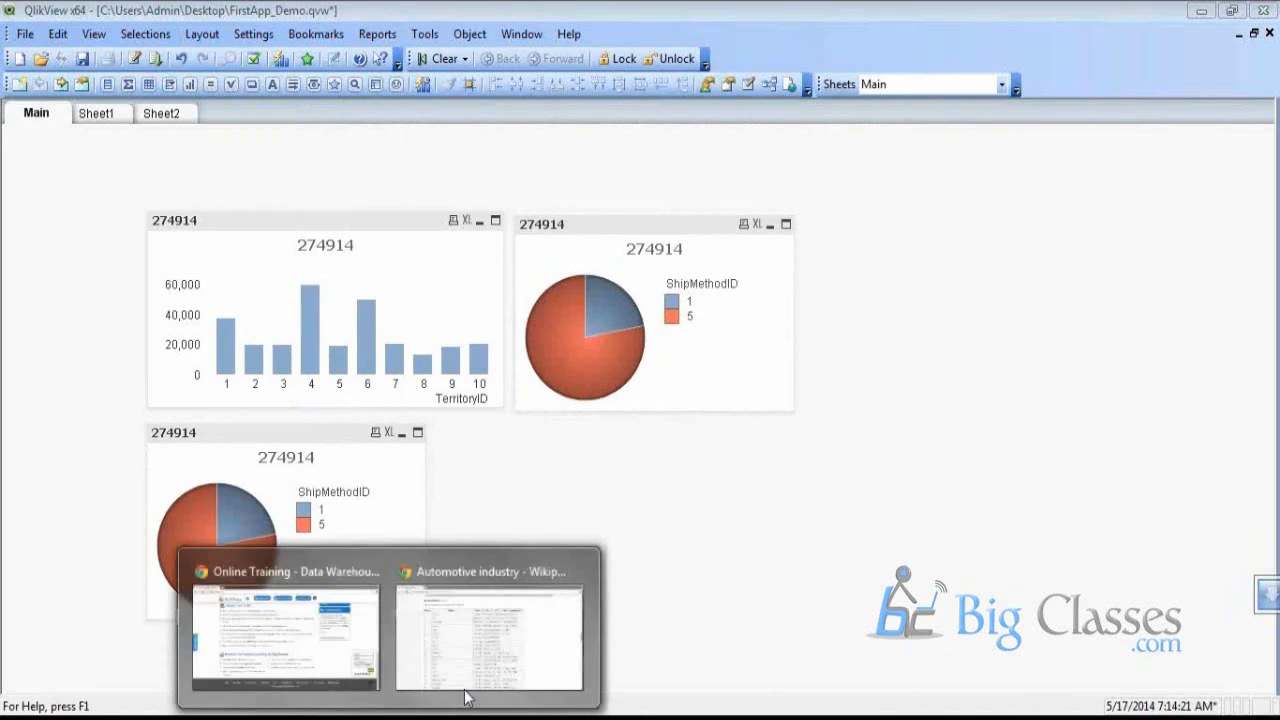
left_click(510, 675)
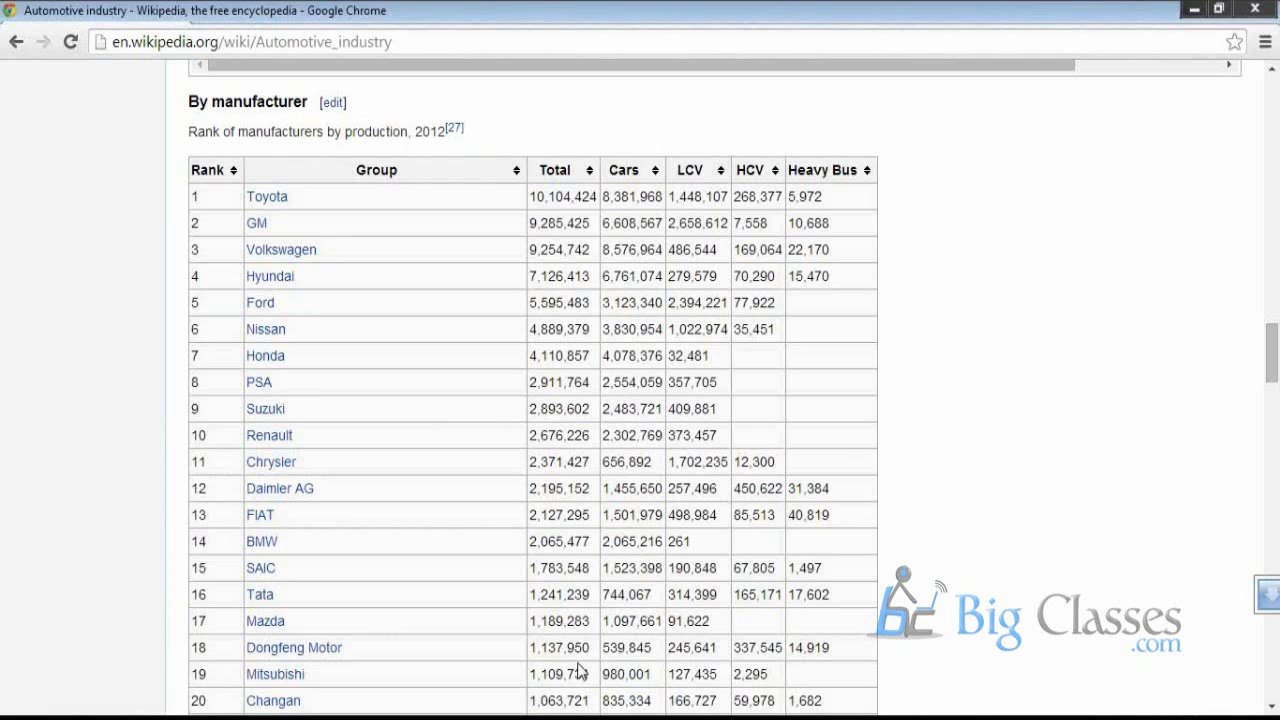
scroll(581, 402, "down", 1)
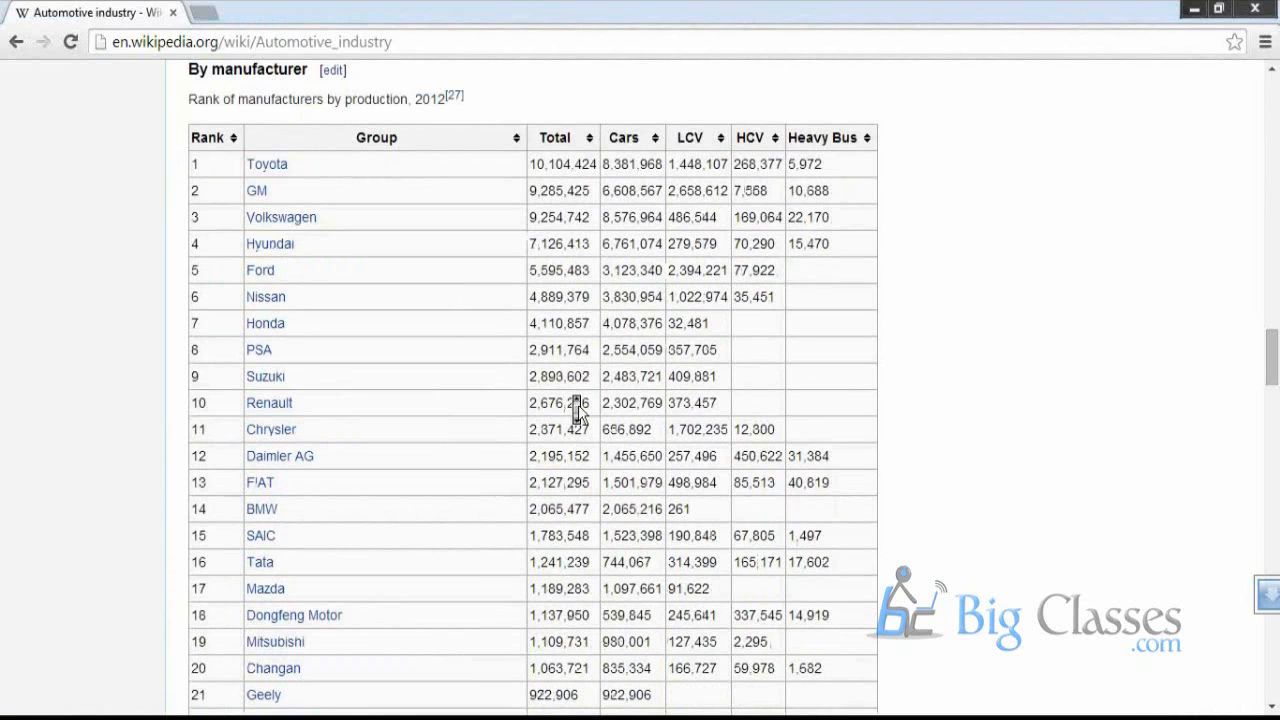
scroll(578, 405, "down", 10)
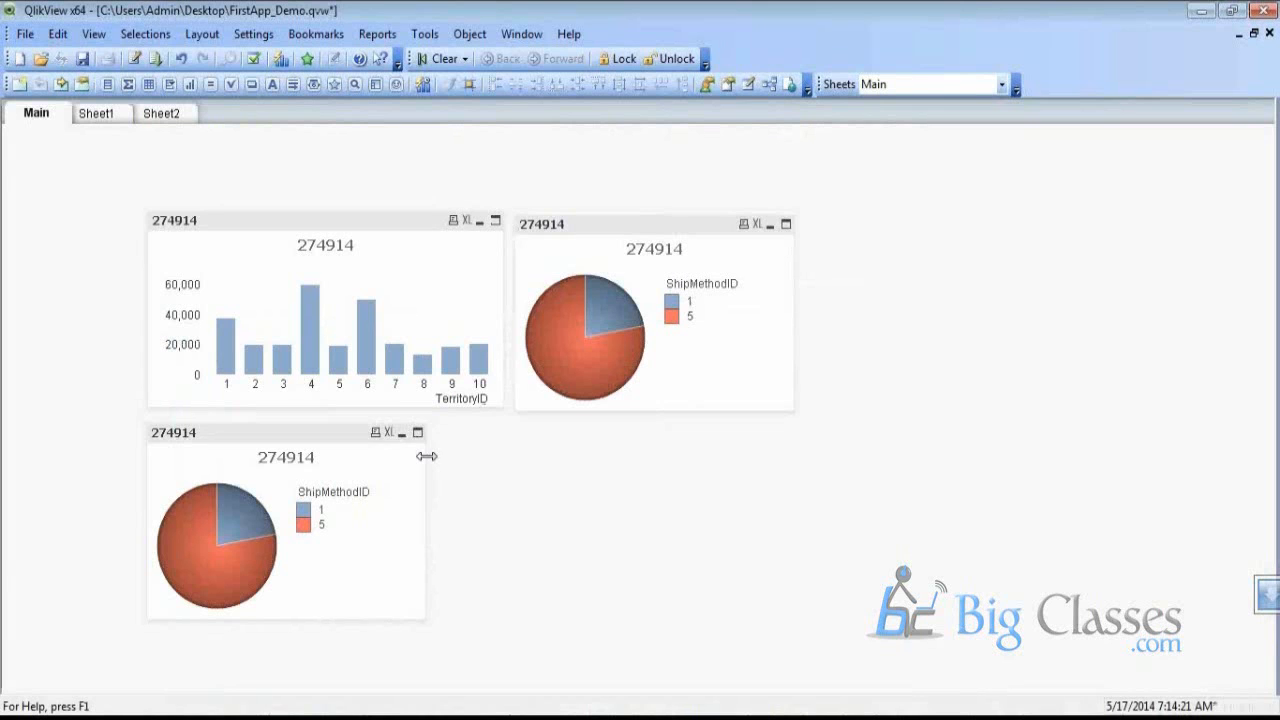
Widen the lower ShipMethodID pie chart to the bar chart's width and clone it
left_click_drag(427, 456, 502, 449)
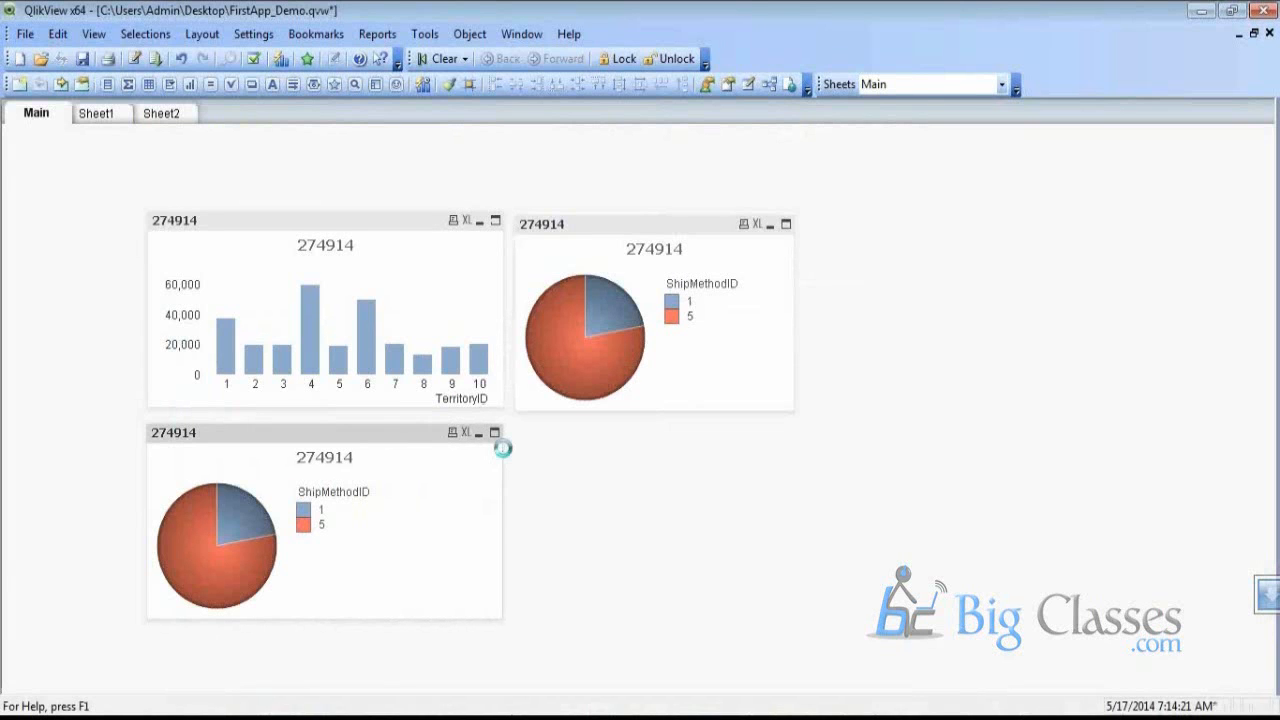
right_click(320, 438)
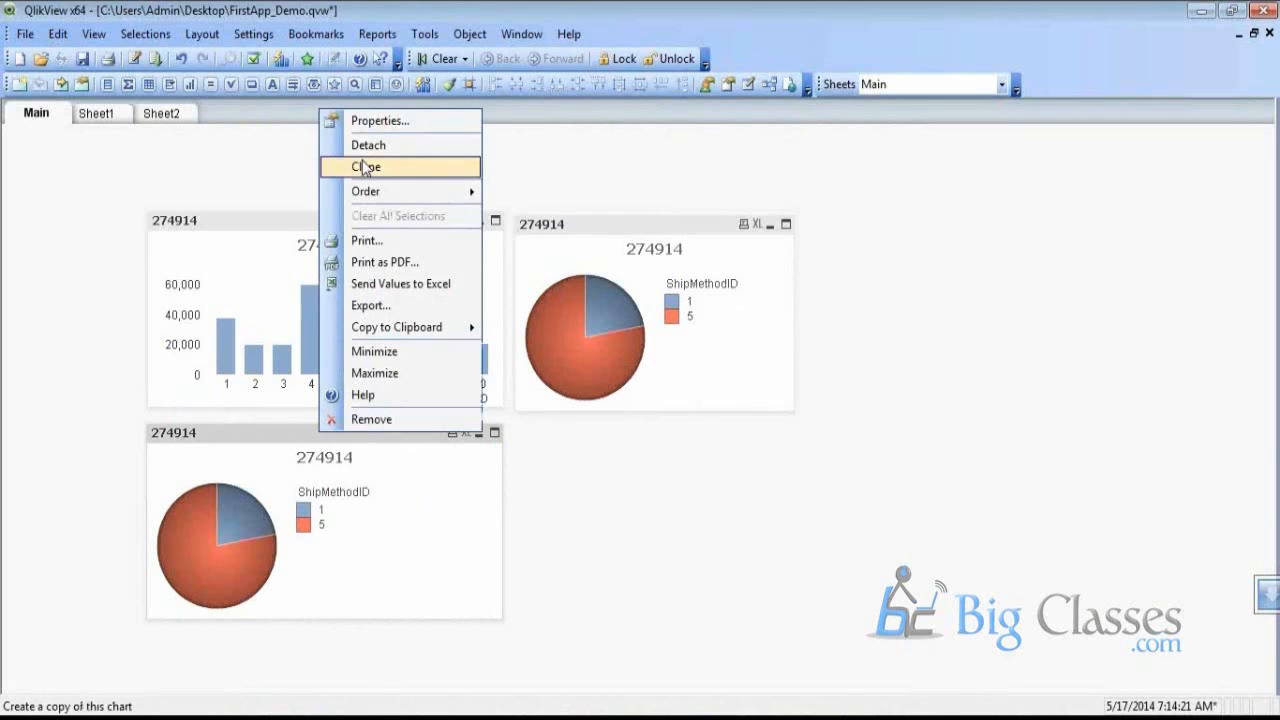
left_click(365, 168)
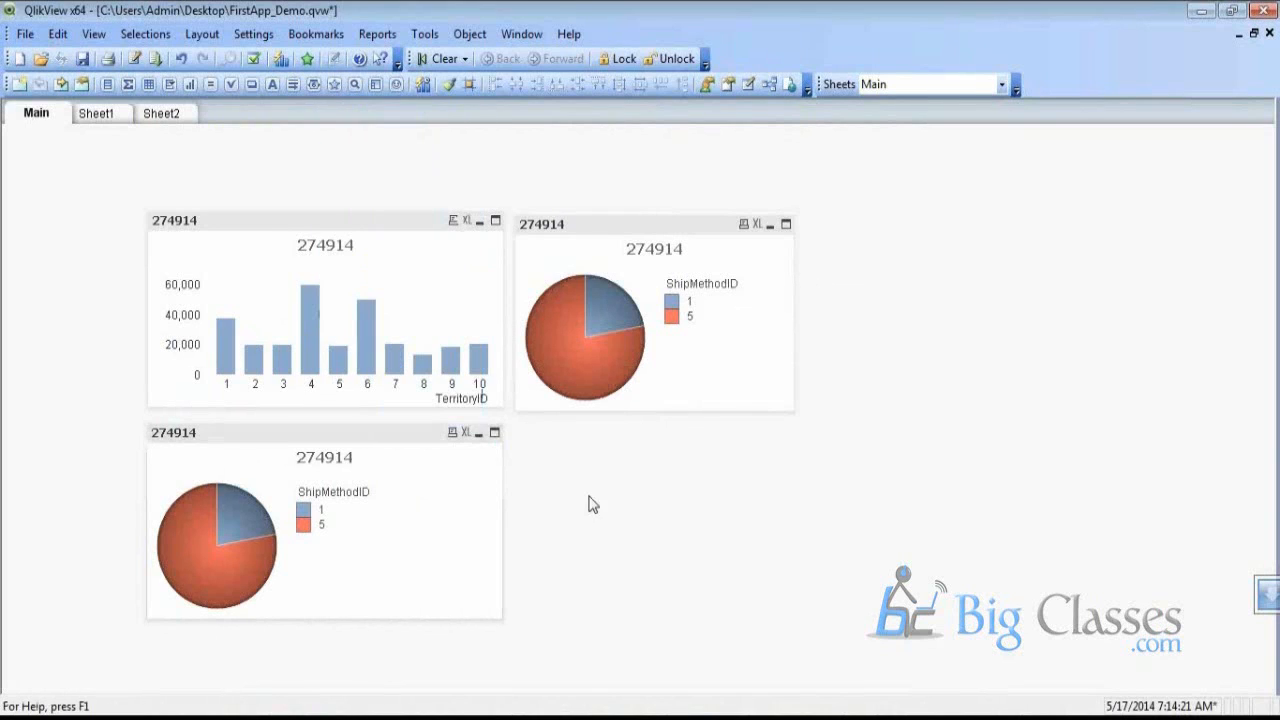
right_click(300, 220)
left_click(608, 428)
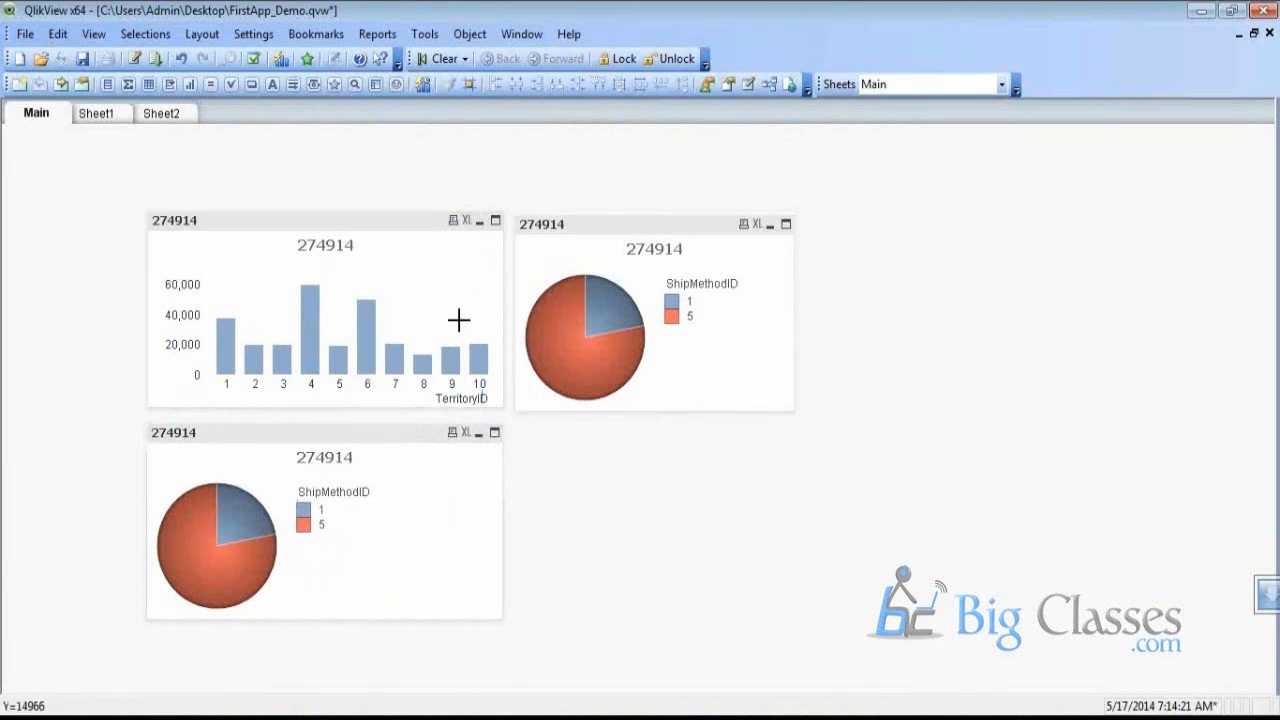
Open the load script and copy the OrderDate field name in the SalesOrderHeader LOAD
left_click(134, 58)
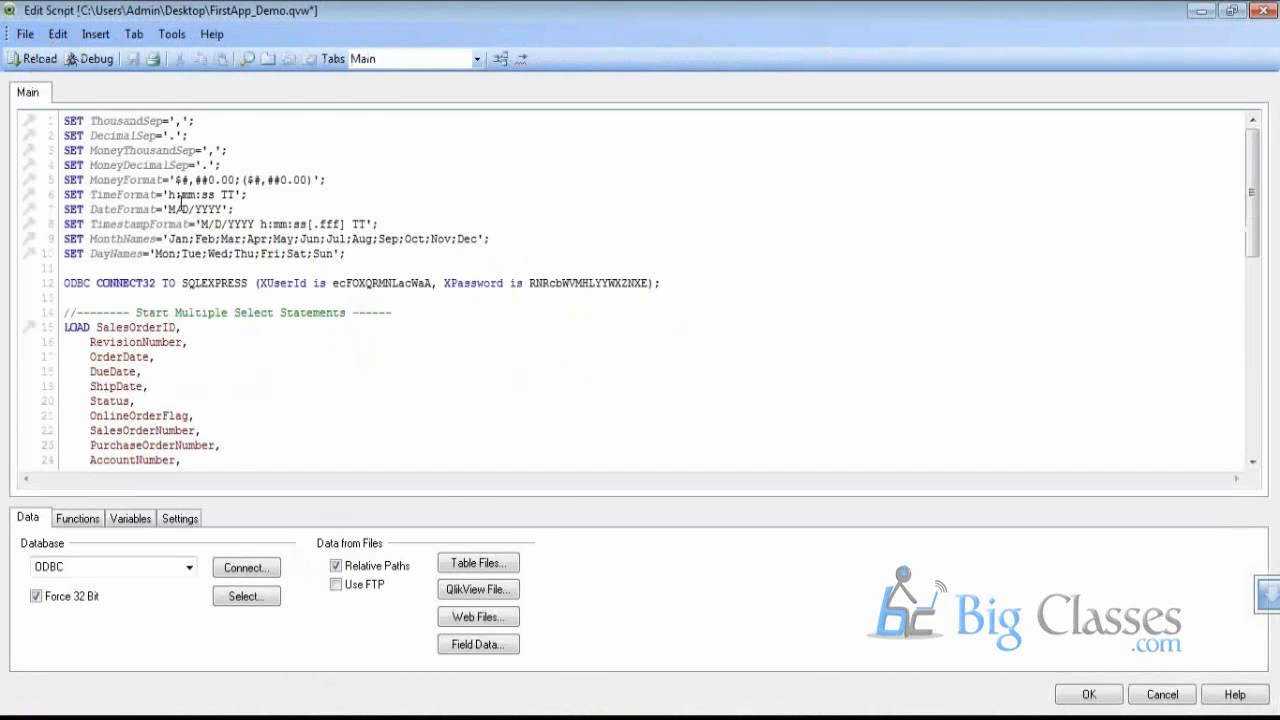
scroll(180, 205, "down", 3)
double_click(124, 240)
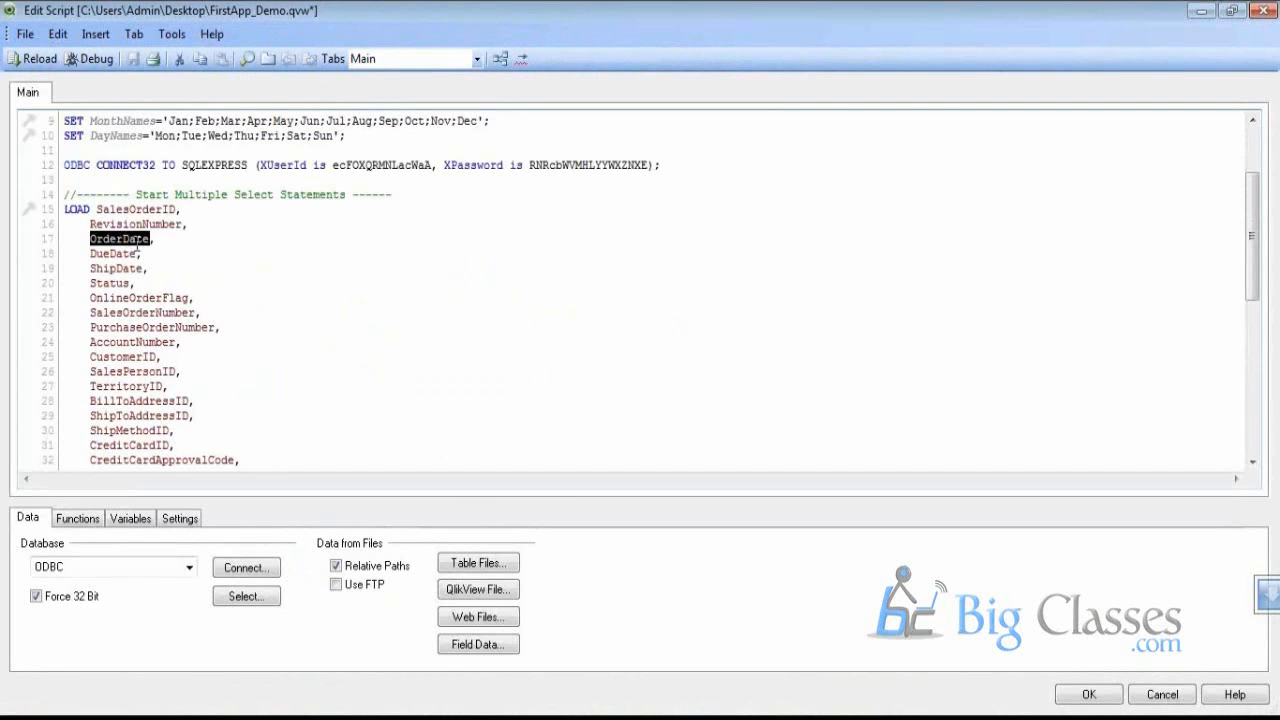
key("ctrl+c")
left_click(172, 243)
key("Return")
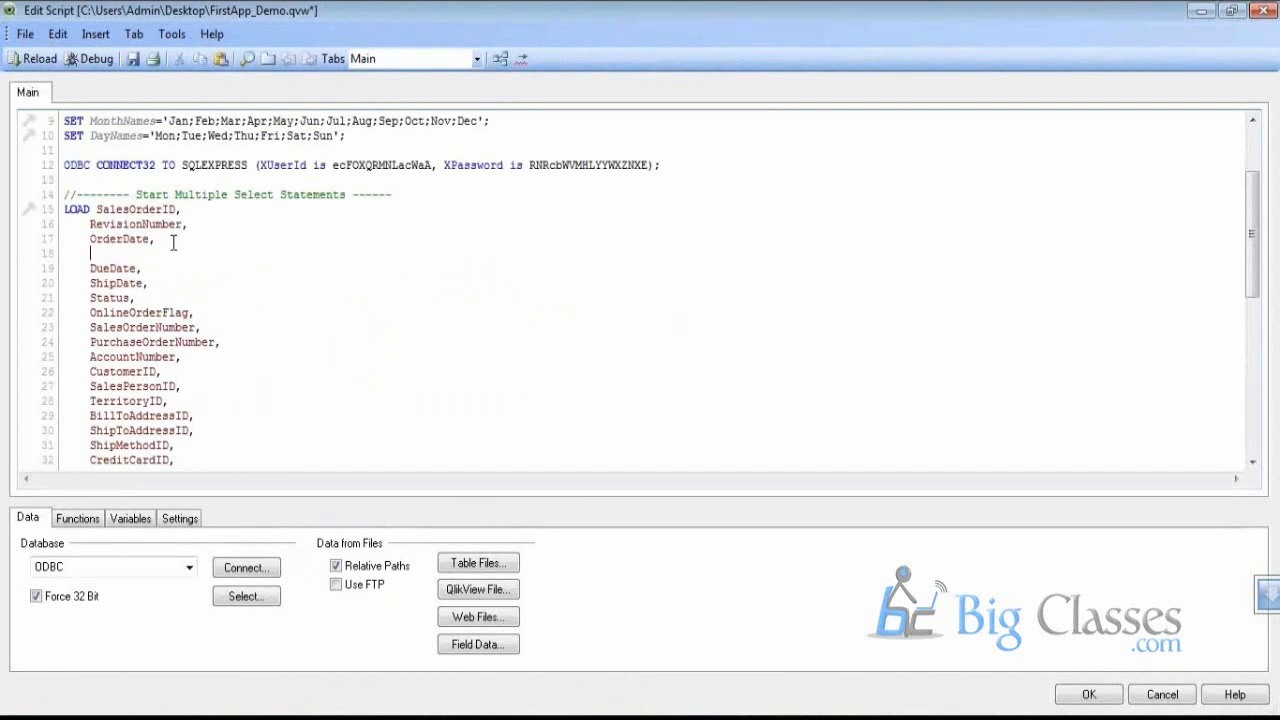
type("Ye")
key("BackSpace")
key("BackSpace")
key("Delete")
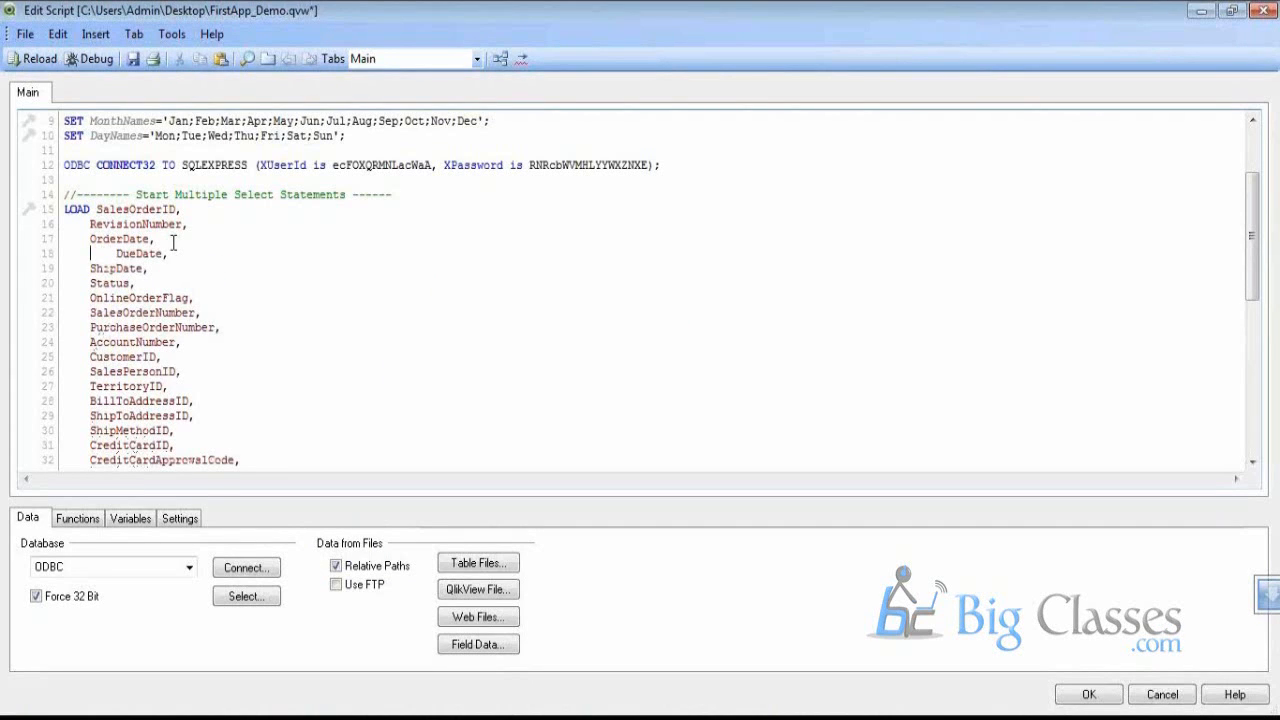
Add 'Year(OrderDate) as Year,' and 'Month(OrderDate) as Month,' lines after OrderDate
scroll(172, 258, "down", 3)
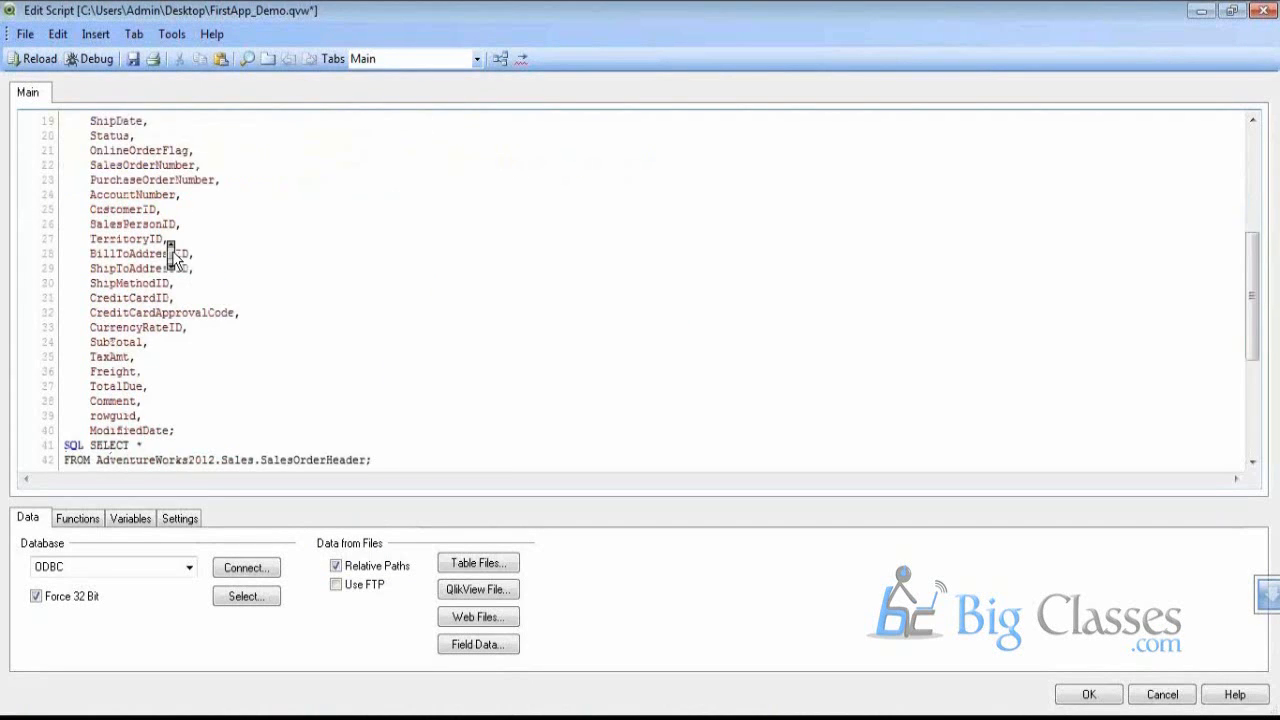
scroll(172, 258, "down", 2)
scroll(168, 368, "up", 1)
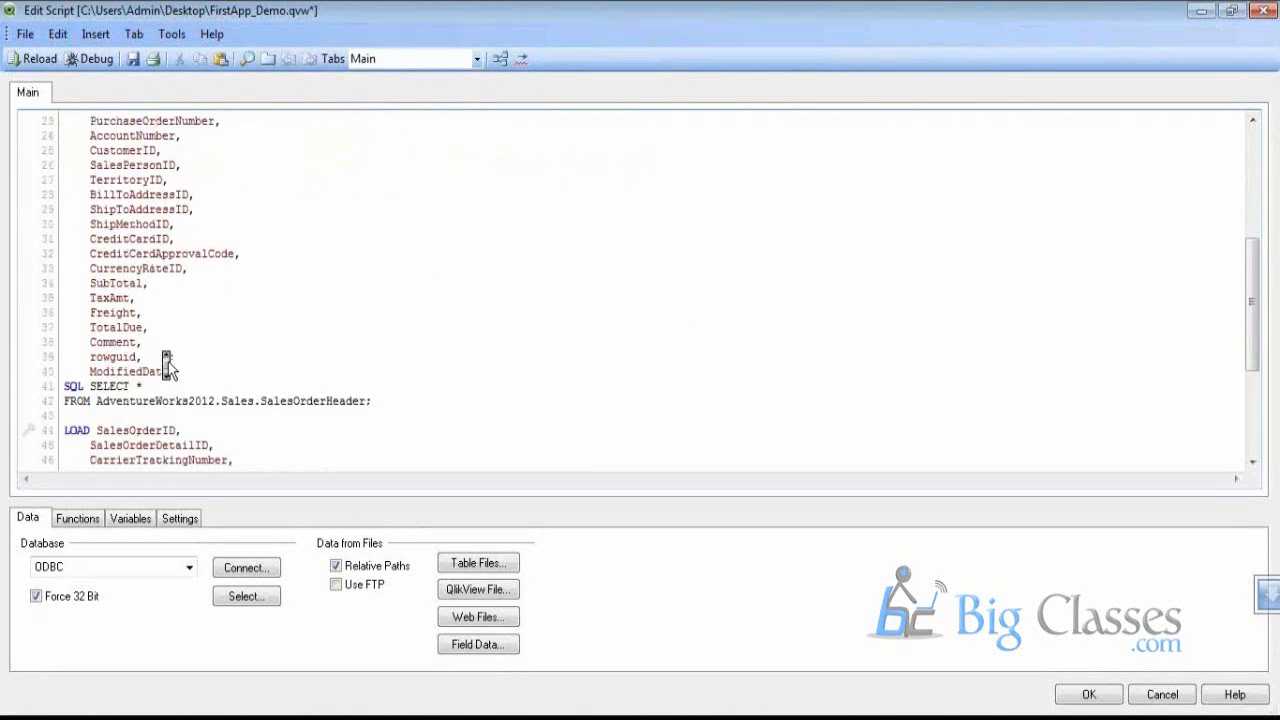
scroll(168, 368, "up", 6)
type("Y")
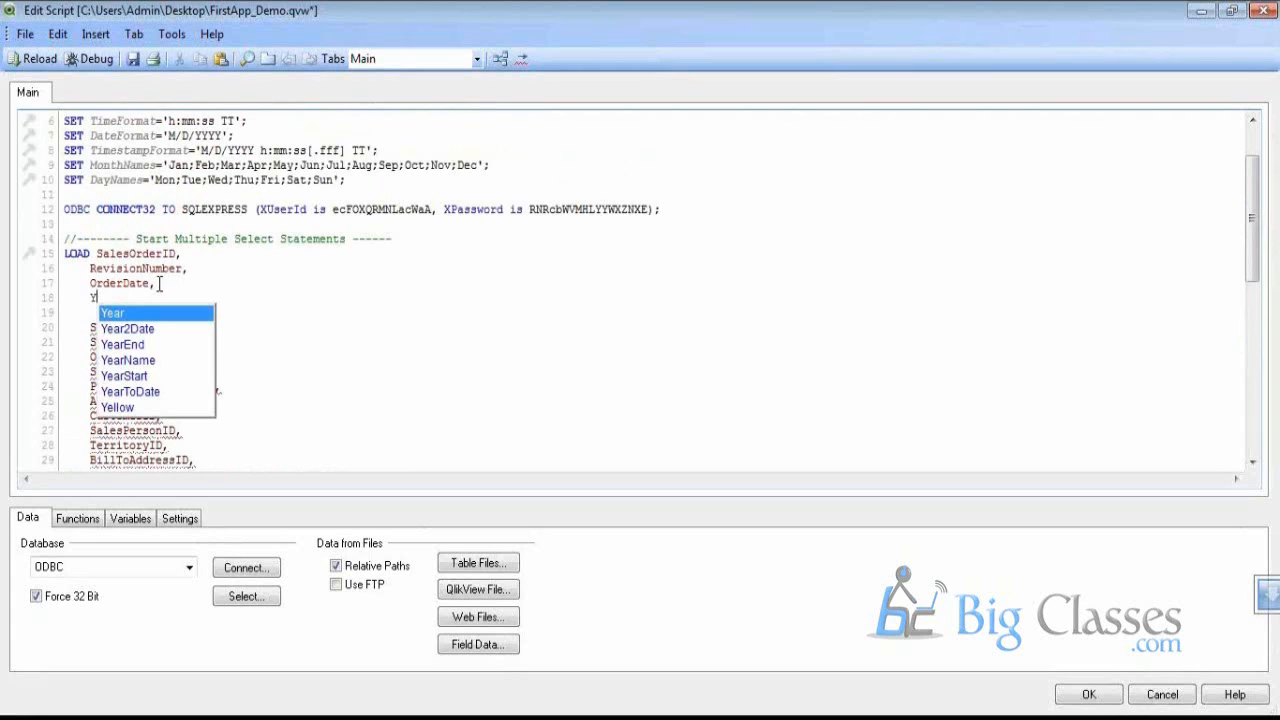
type("e")
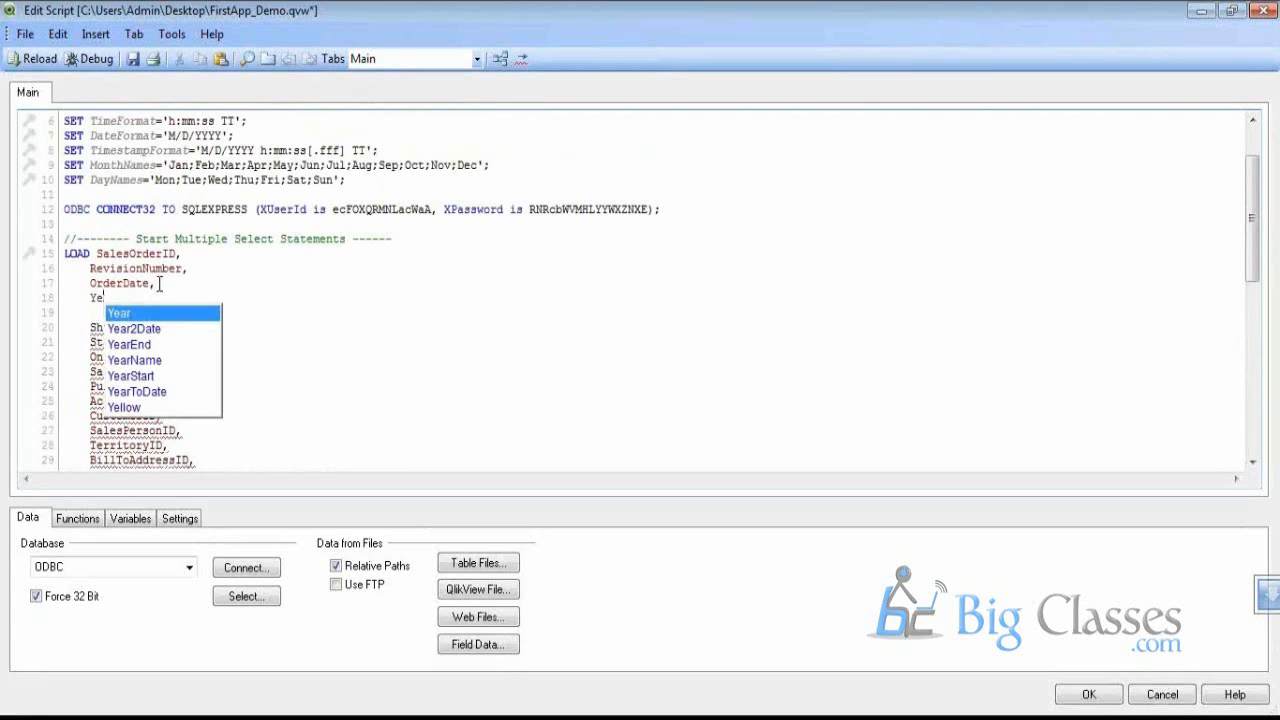
type("ar(OrderDate) as ")
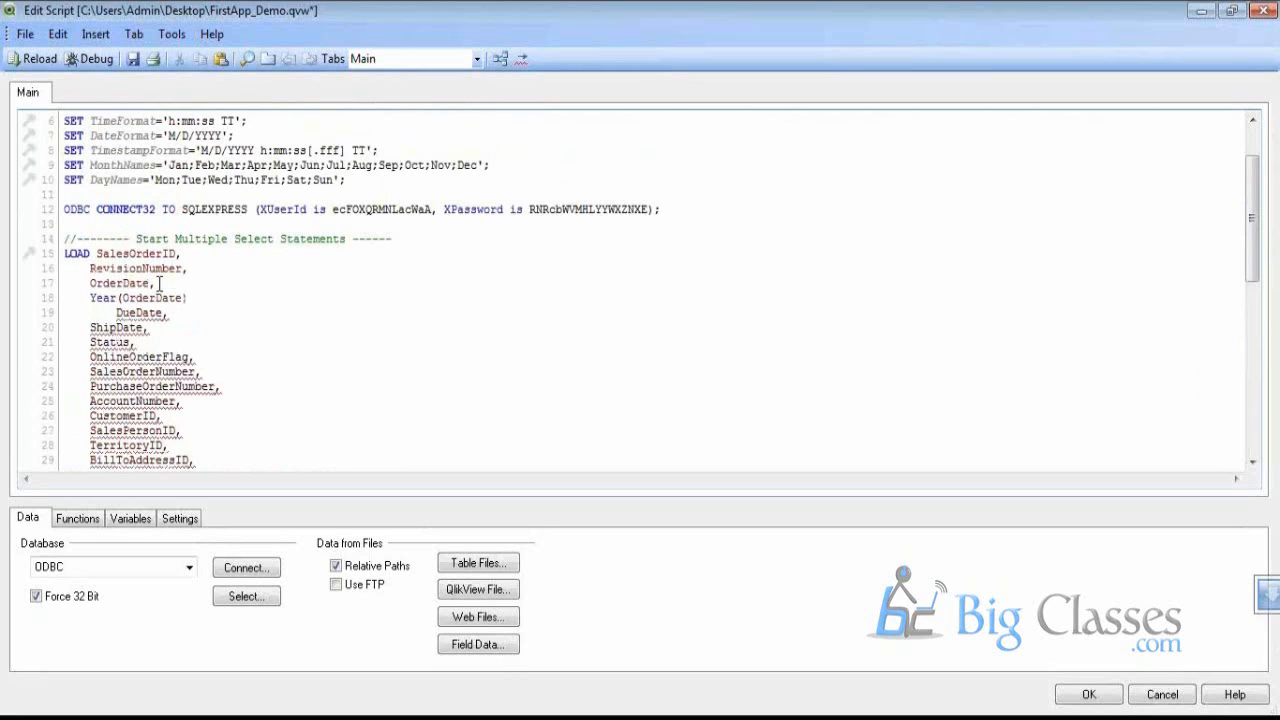
type("Year,")
key("Return")
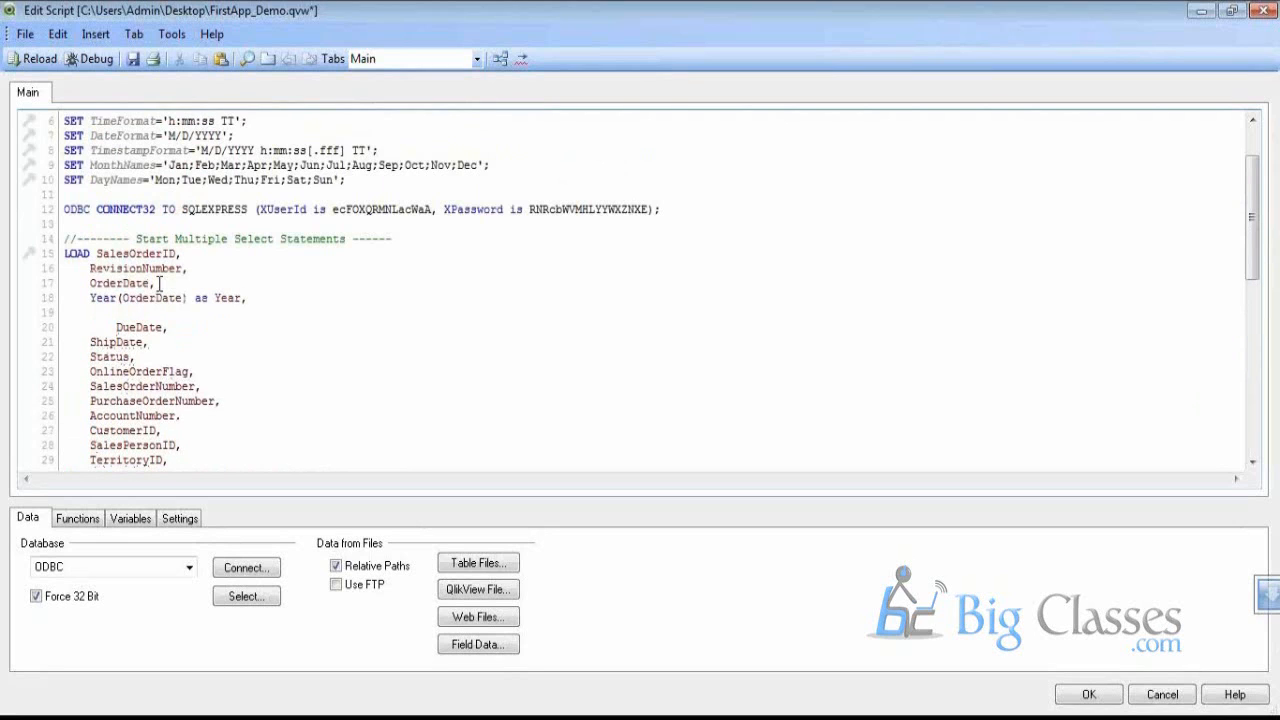
type("Month(")
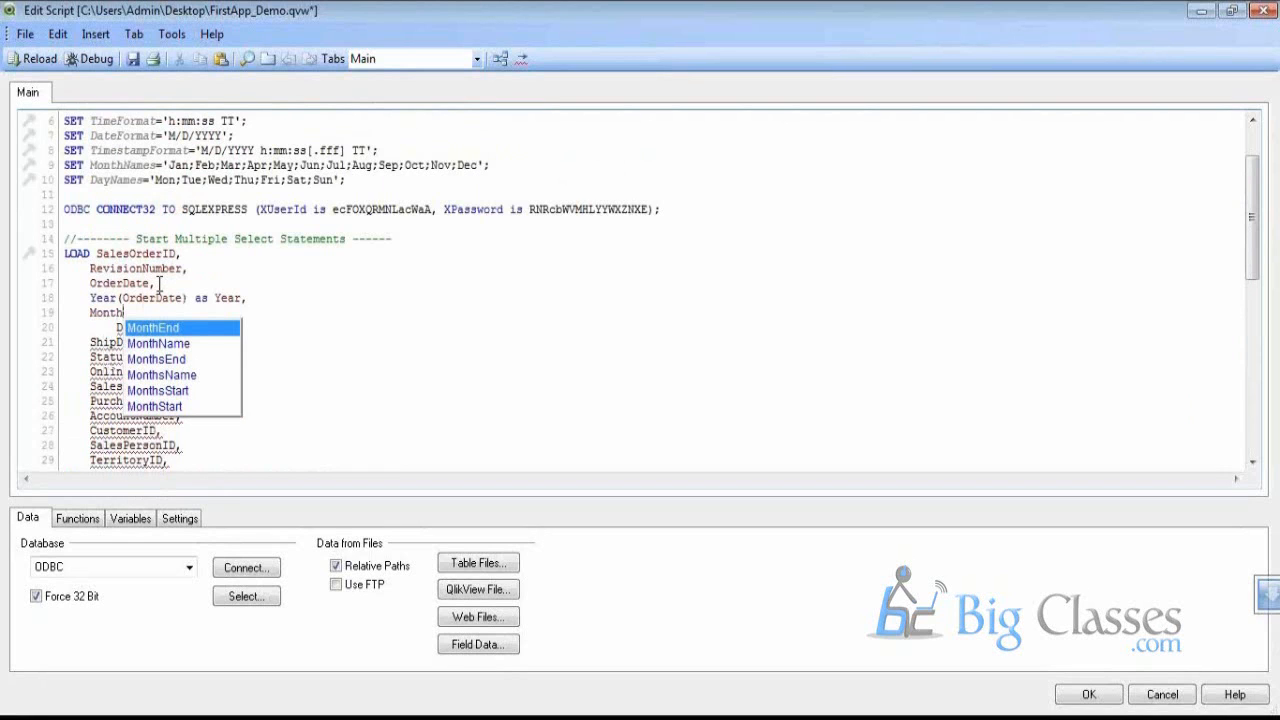
type("(")
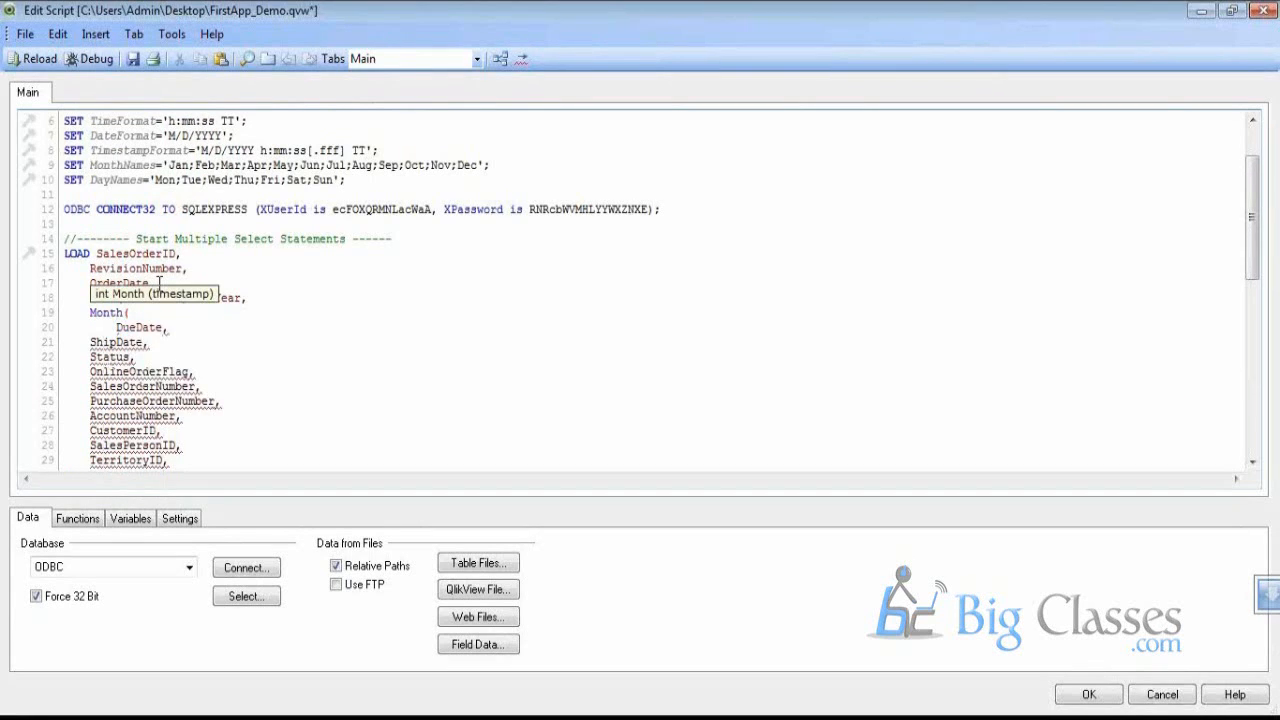
type("OrderDate) as Month,")
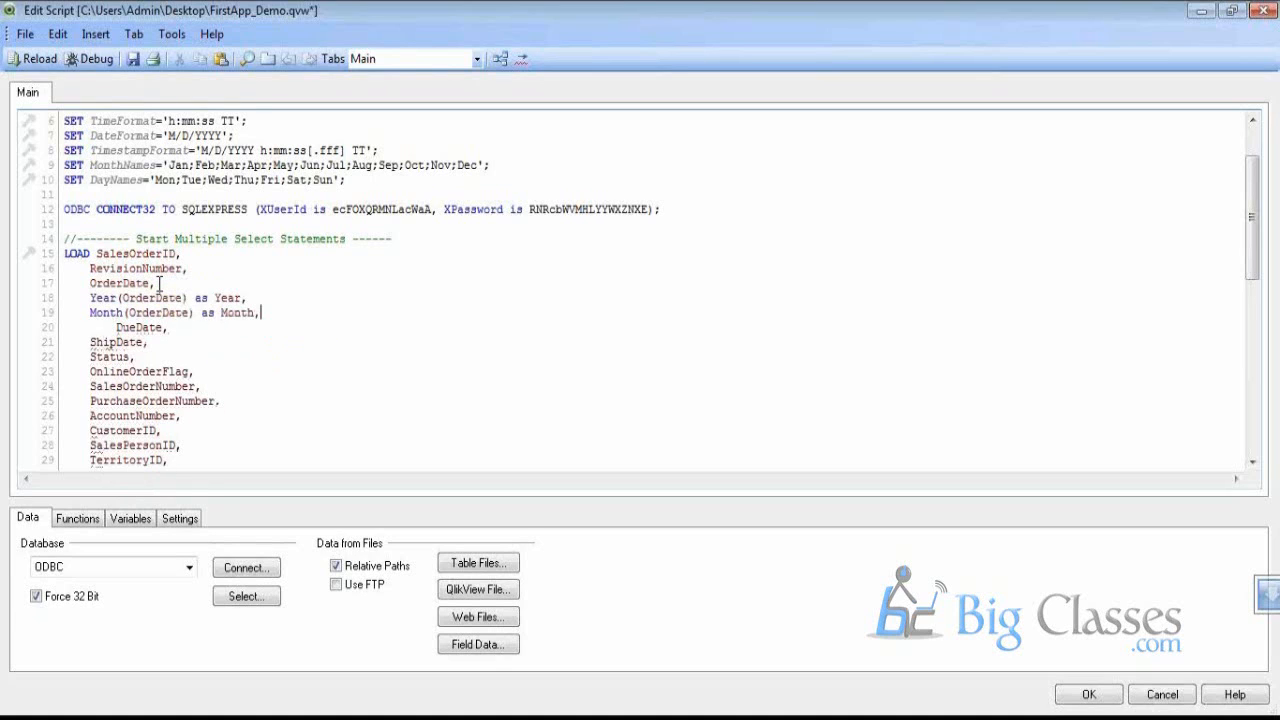
Reload the data with the edited script and return to the Main sheet
left_click(55, 62)
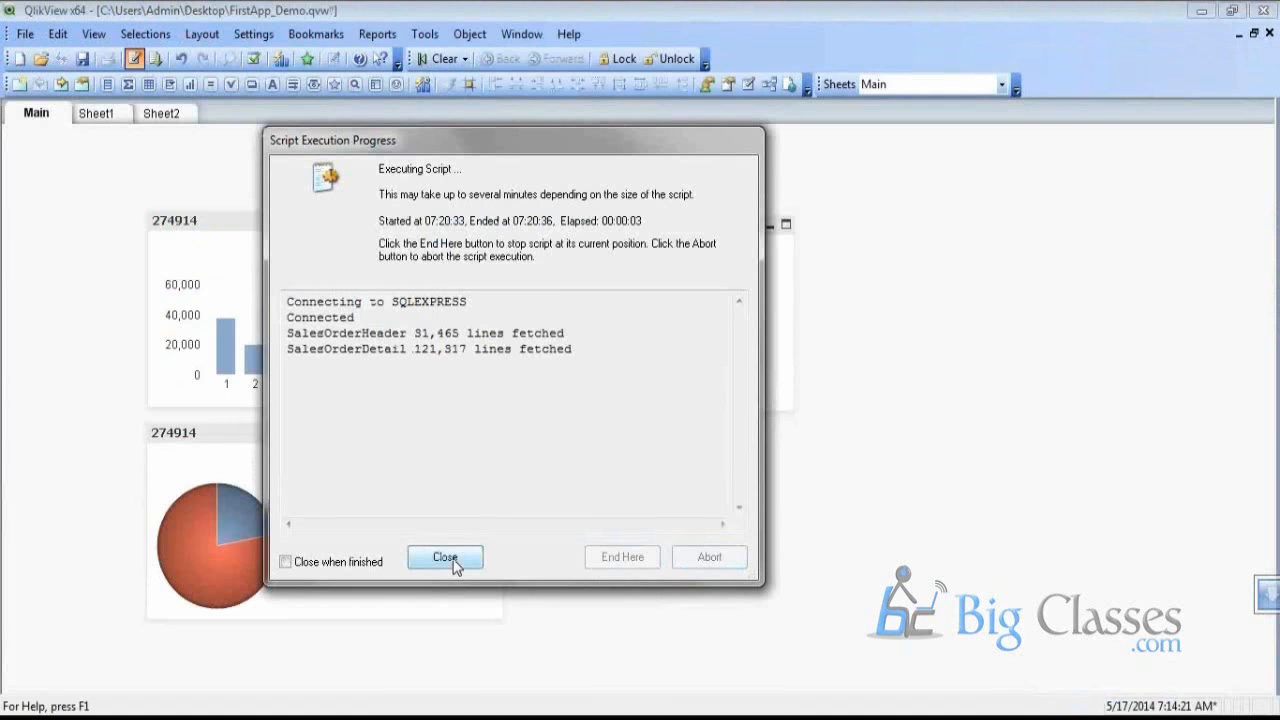
left_click(454, 562)
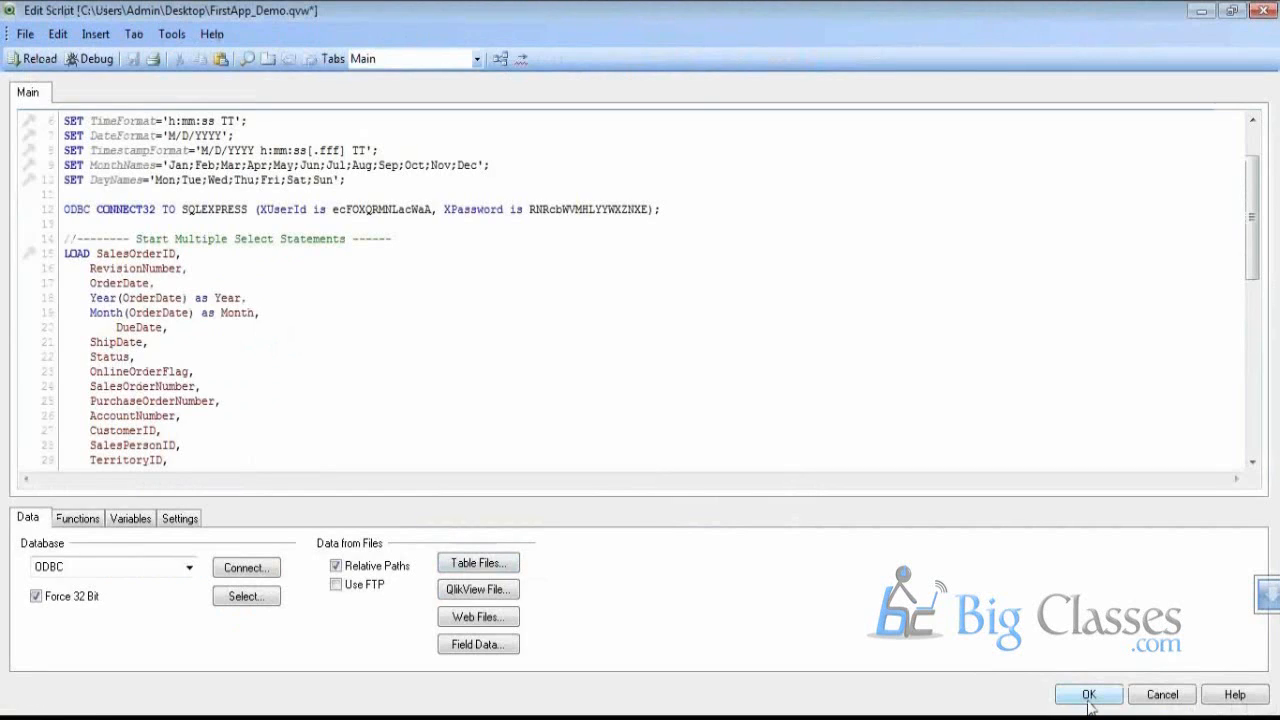
left_click(1089, 695)
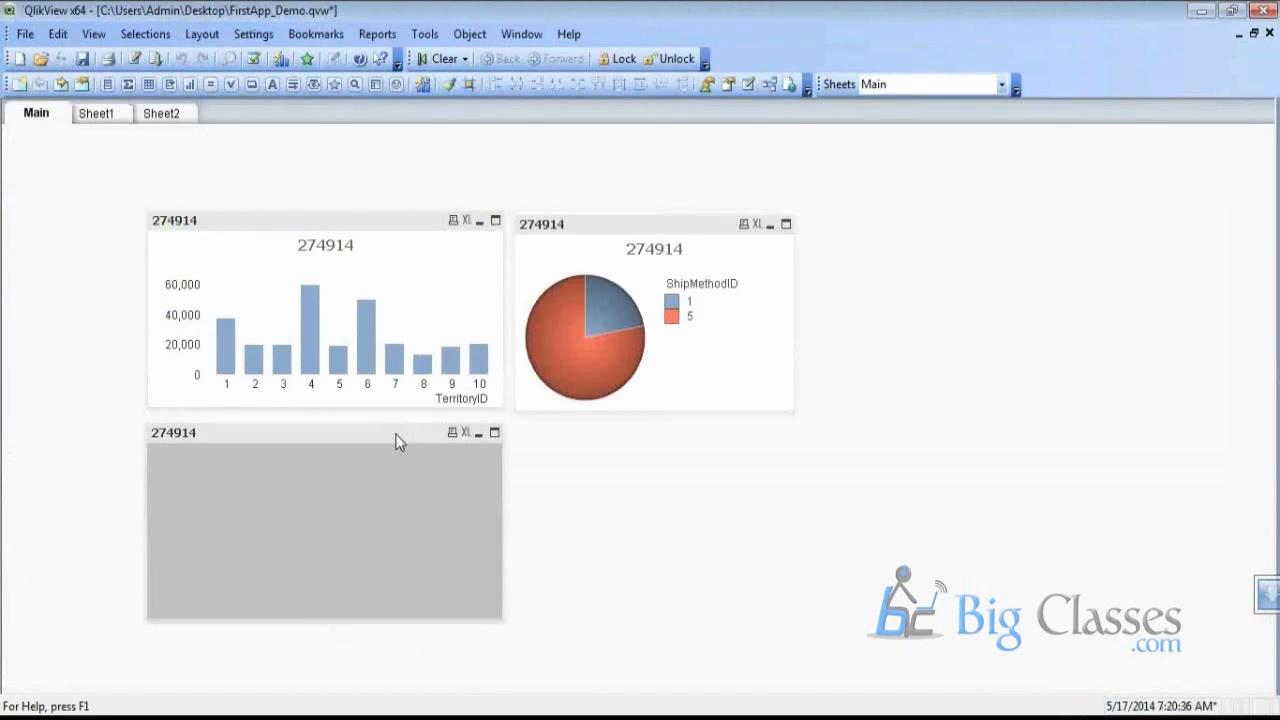
Move the cloned pie chart beside the lower one and open its Chart Properties
left_click_drag(397, 437, 810, 480)
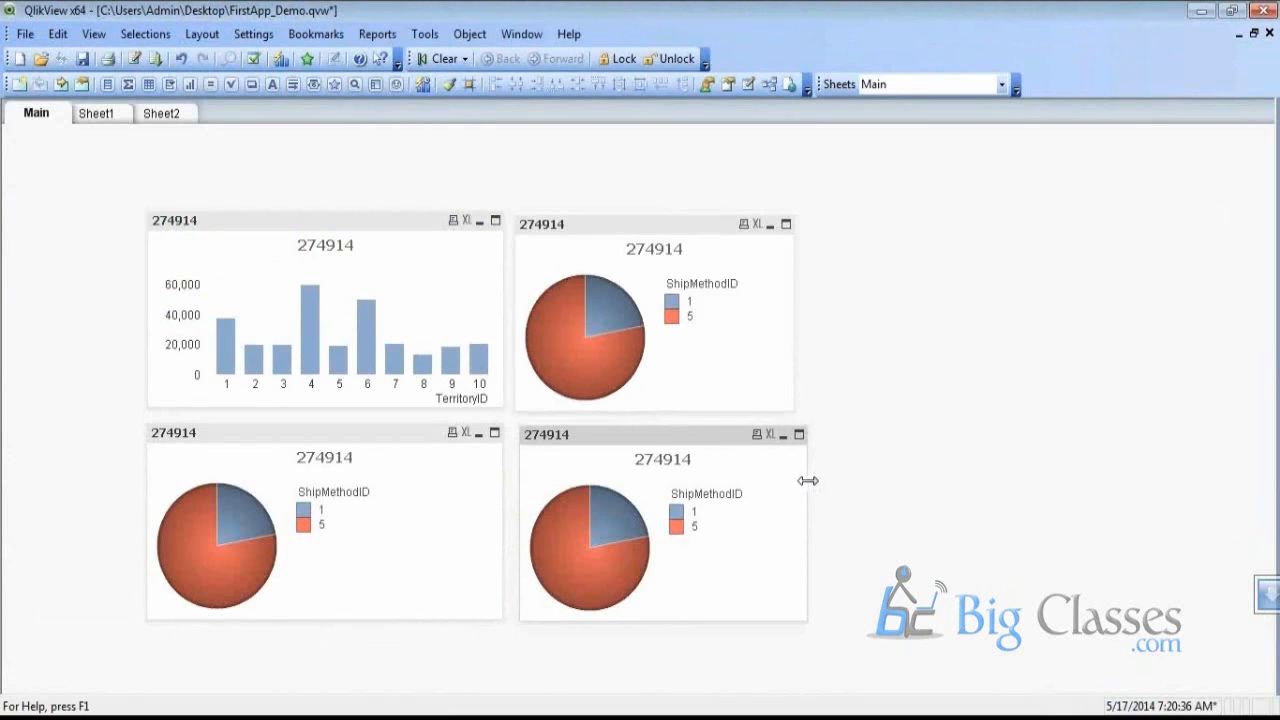
right_click(663, 440)
left_click(755, 126)
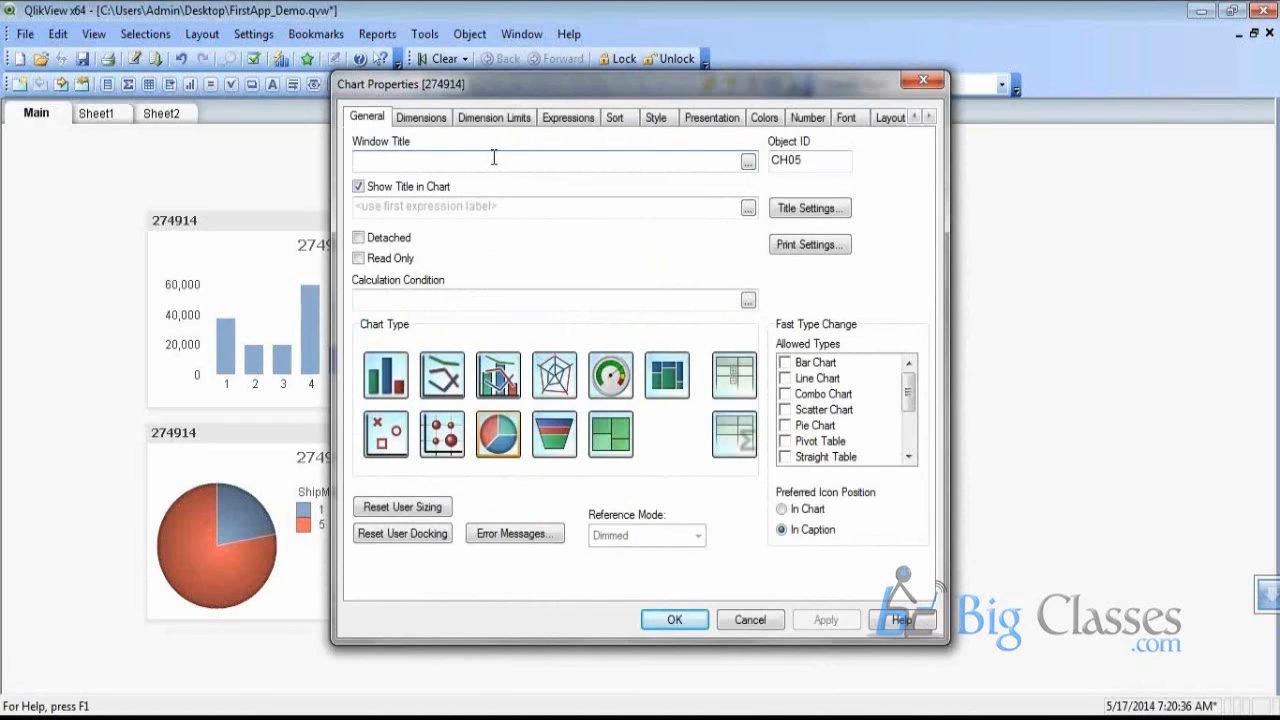
Switch the cloned chart's Chart Properties to the Dimensions tab
left_click(424, 118)
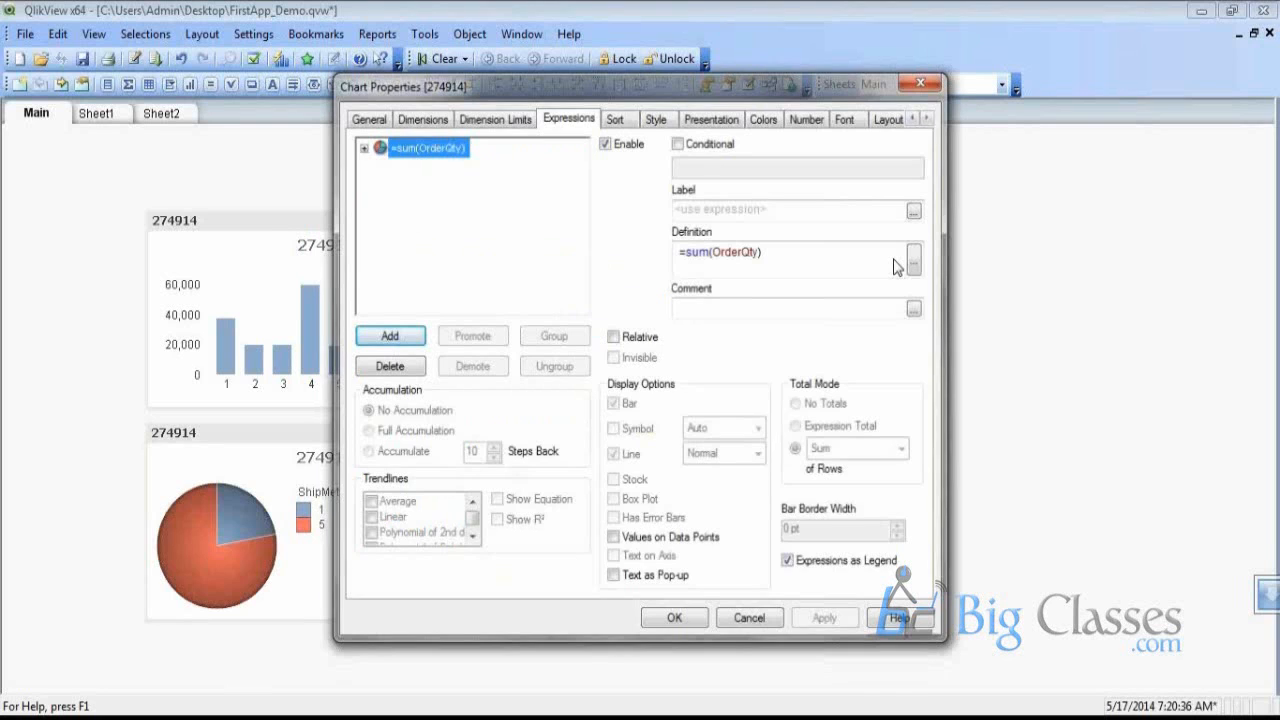
Close the Chart Properties dialog to return to the FirstApp_Demo Main sheet
left_click(730, 614)
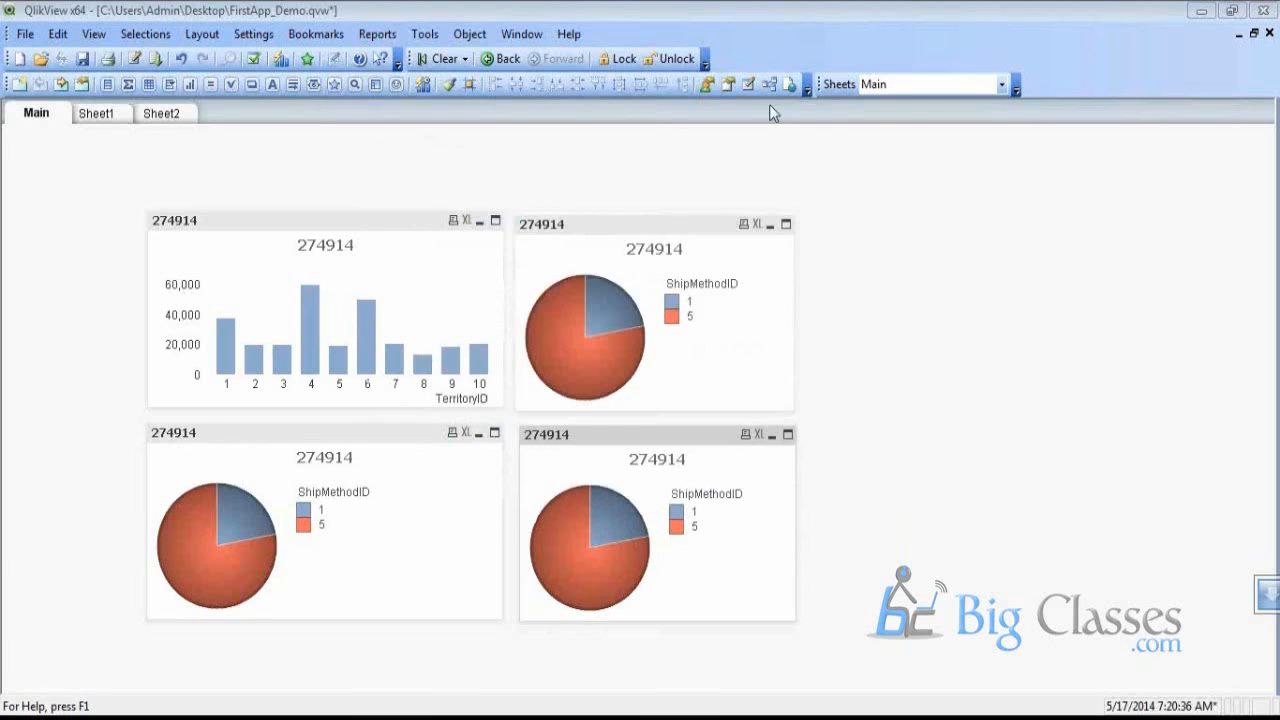
left_click(769, 86)
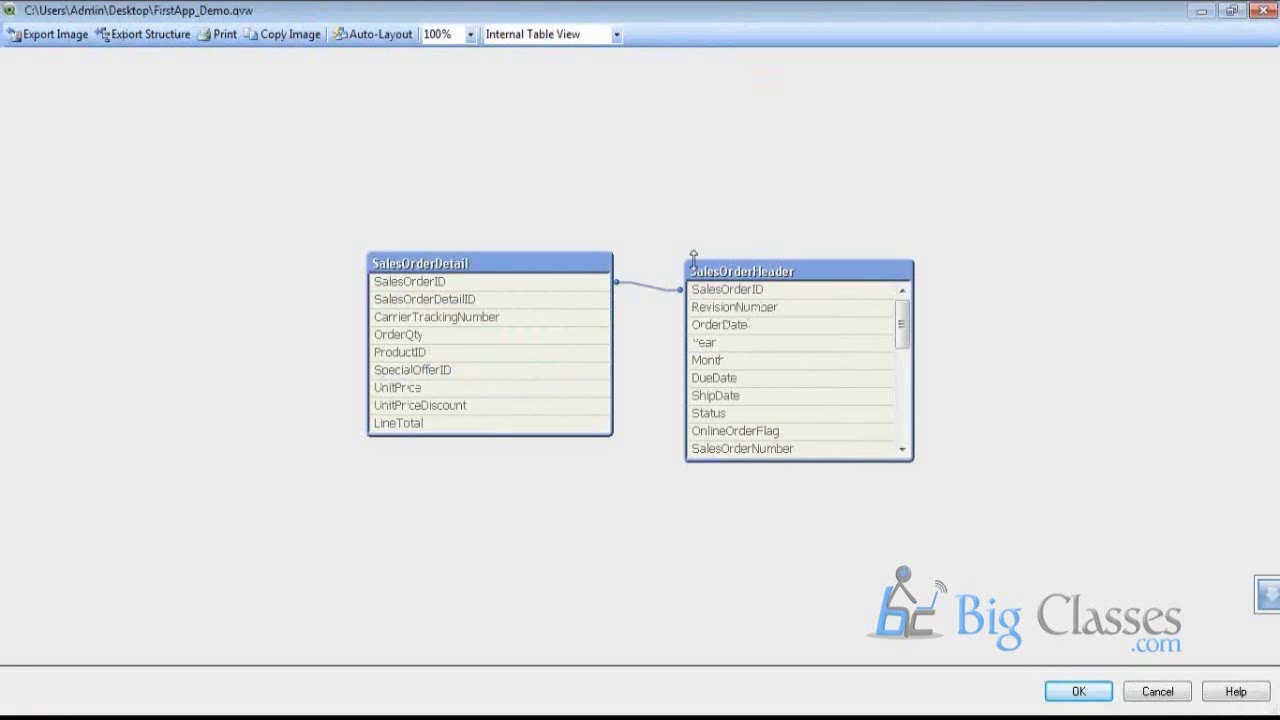
left_click_drag(540, 270, 486, 262)
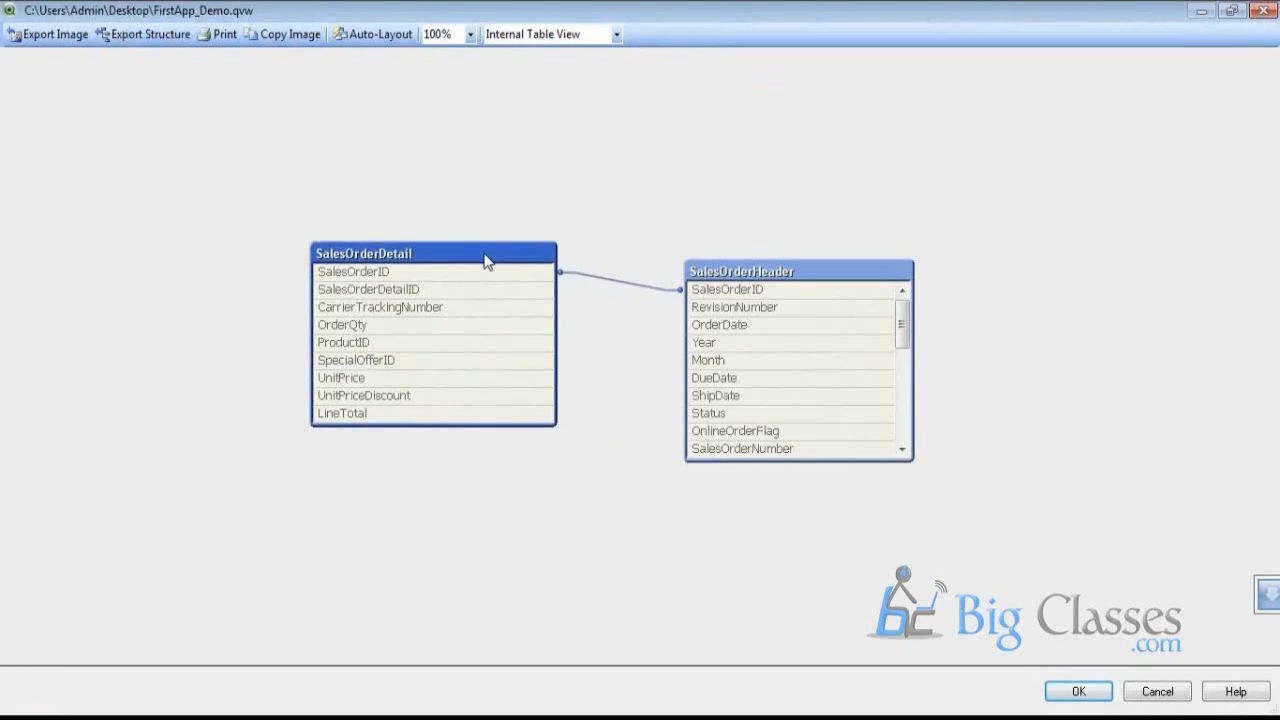
left_click(765, 277)
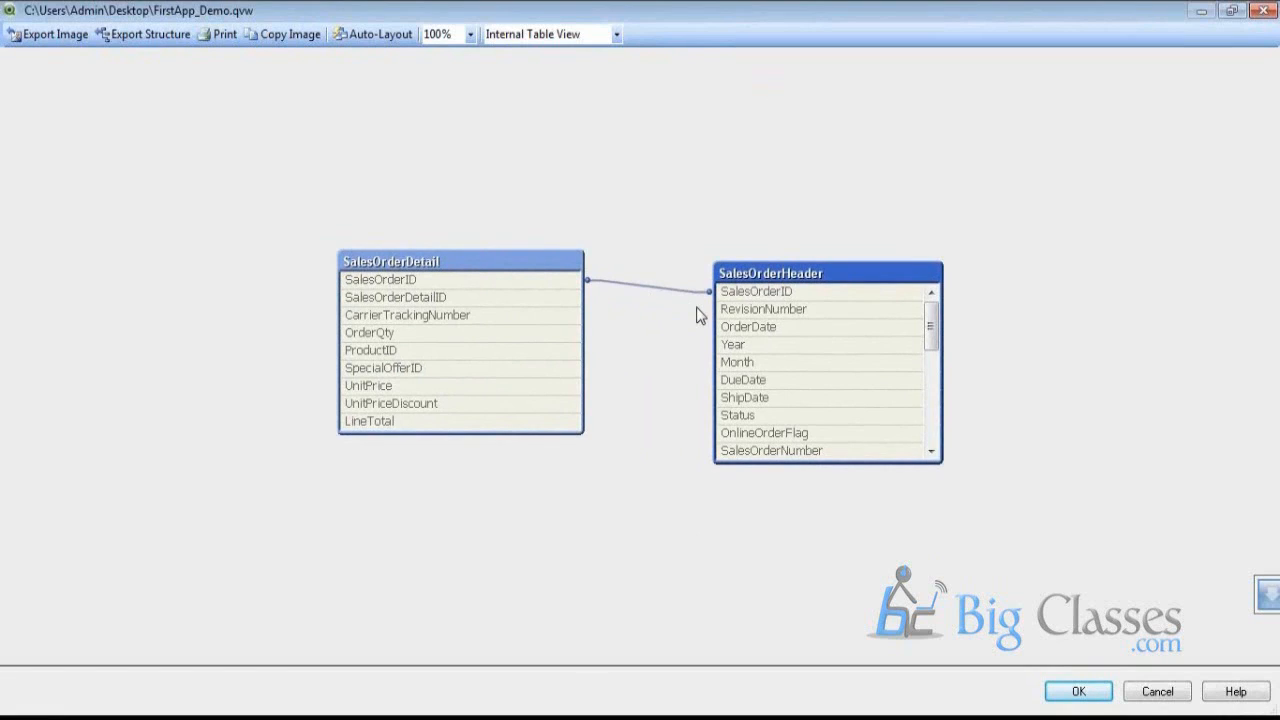
left_click(1078, 692)
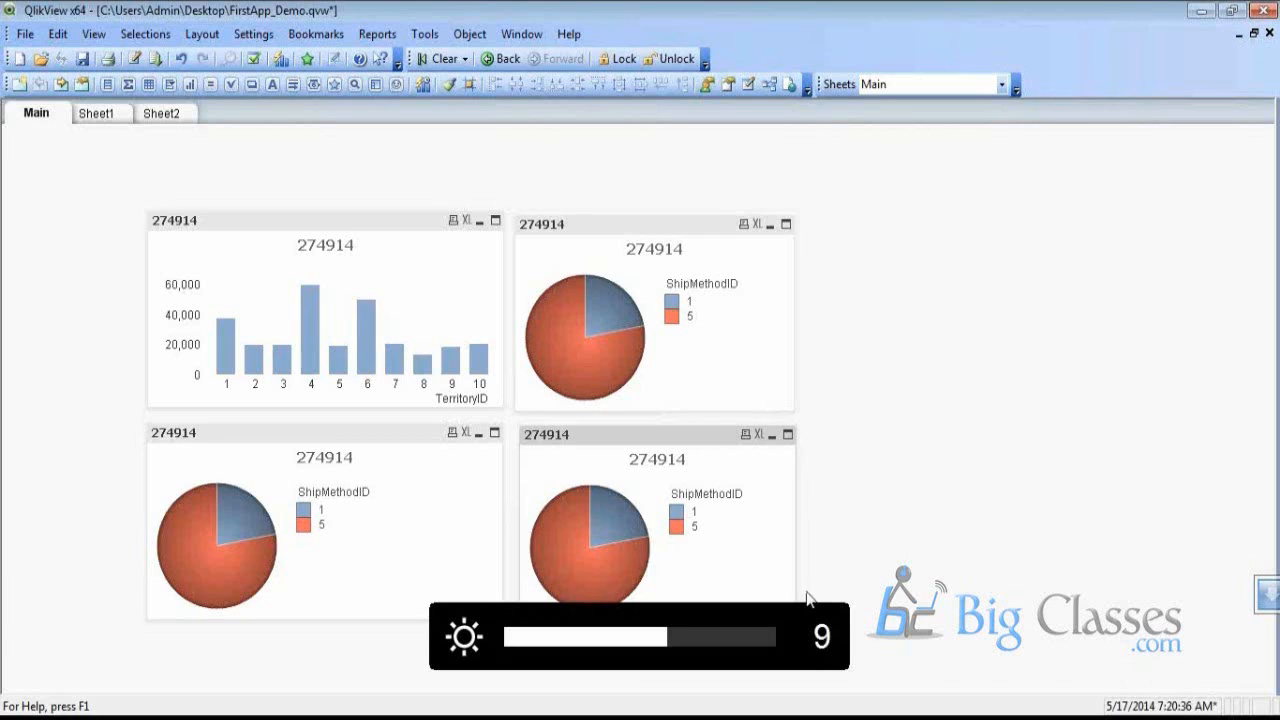
left_click(912, 445)
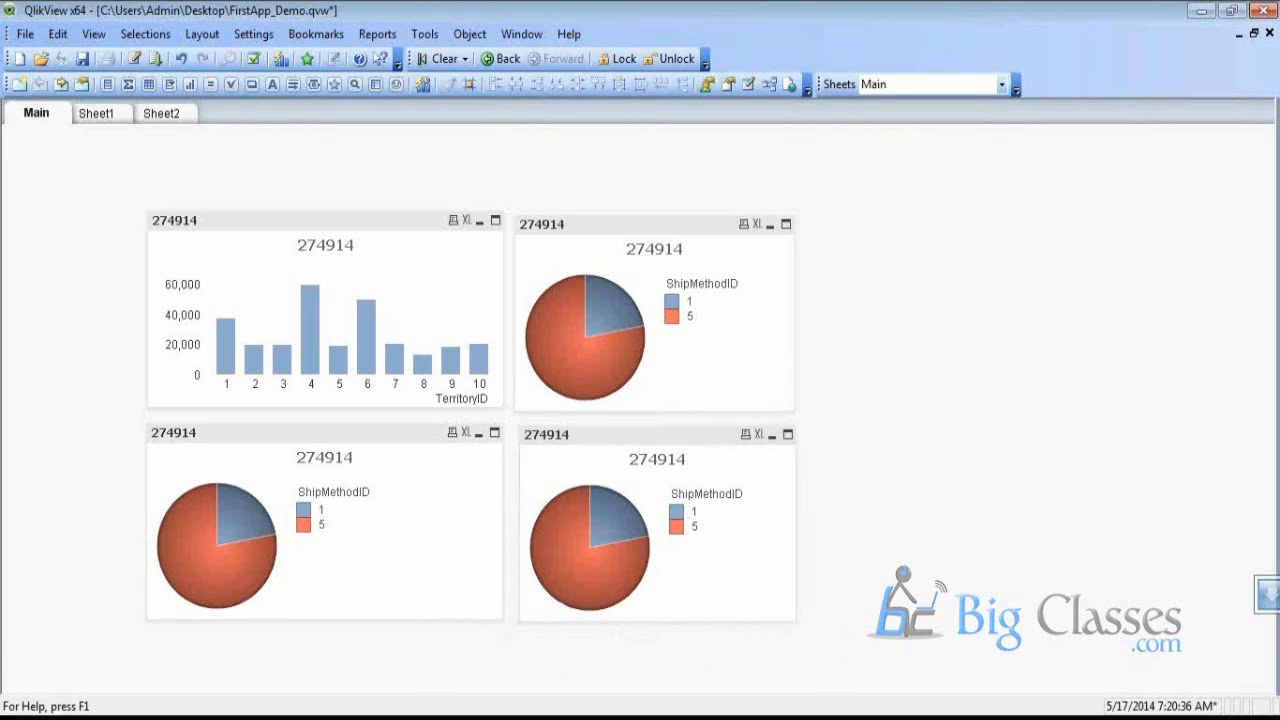
mouse_move(330, 718)
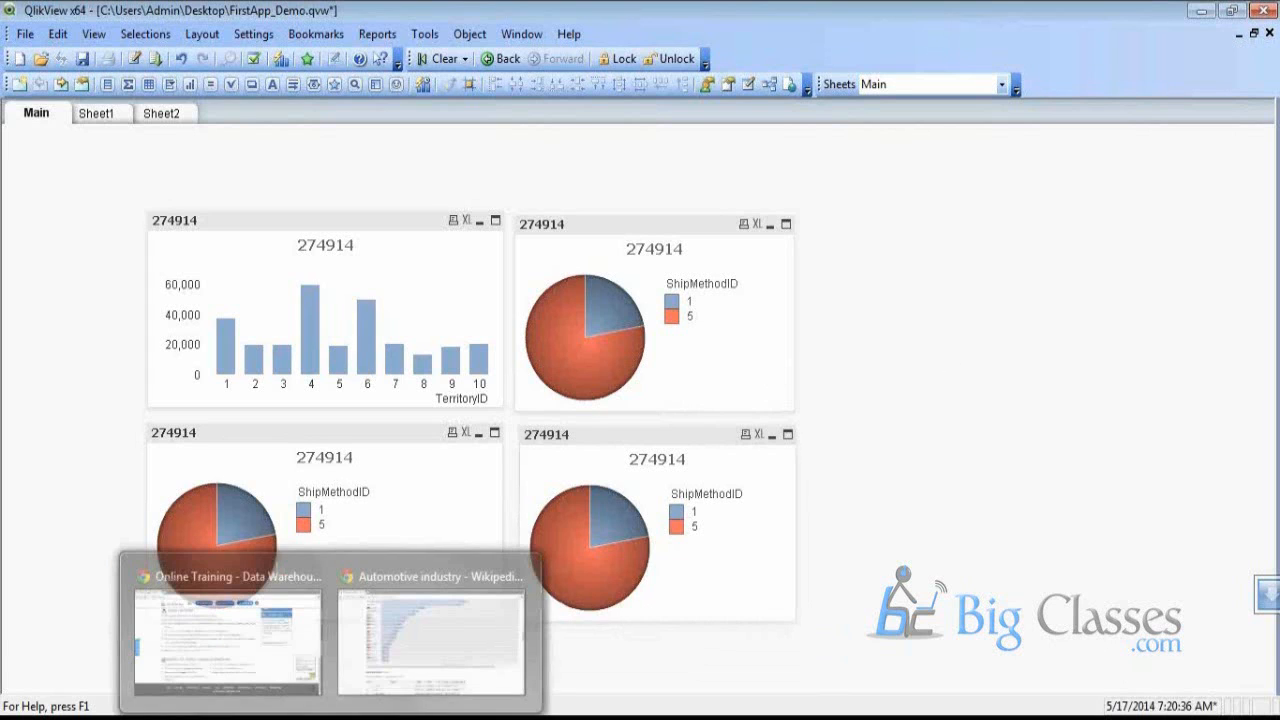
Bring up the Wikipedia Automotive industry page and scroll to its world motor vehicle production table
left_click(540, 655)
scroll(90, 437, "down", 3)
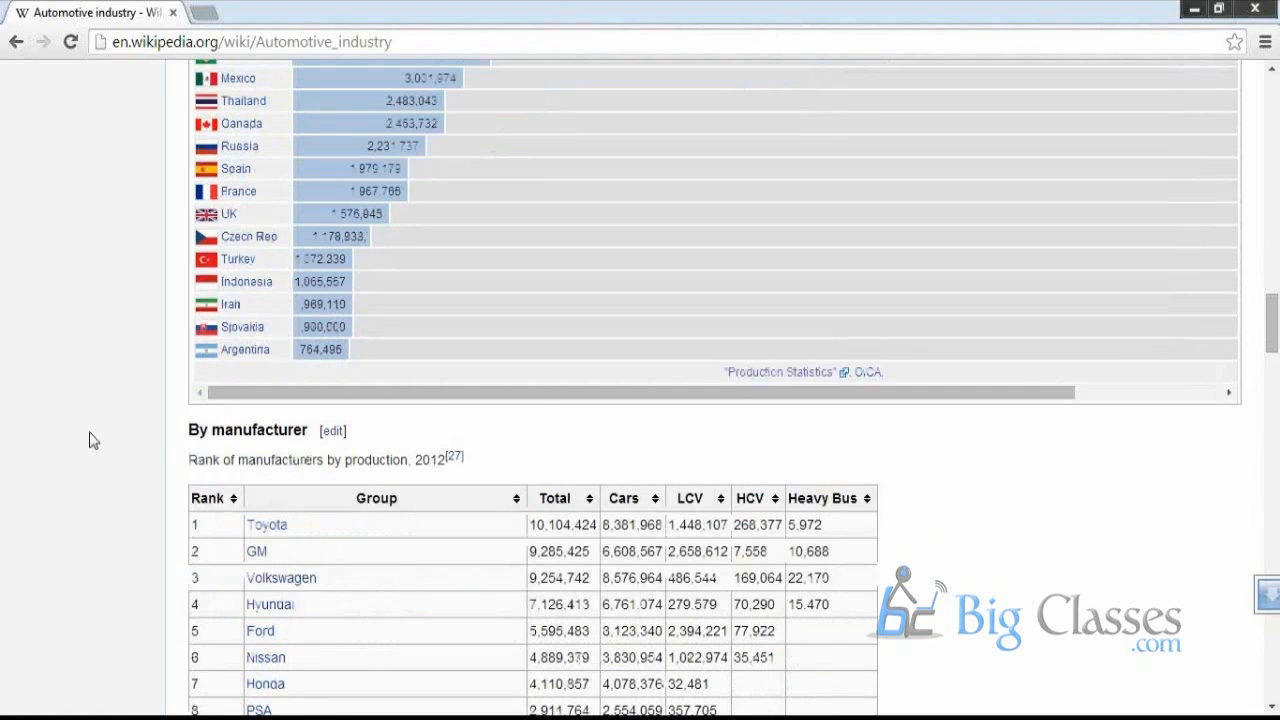
scroll(90, 440, "down", 3)
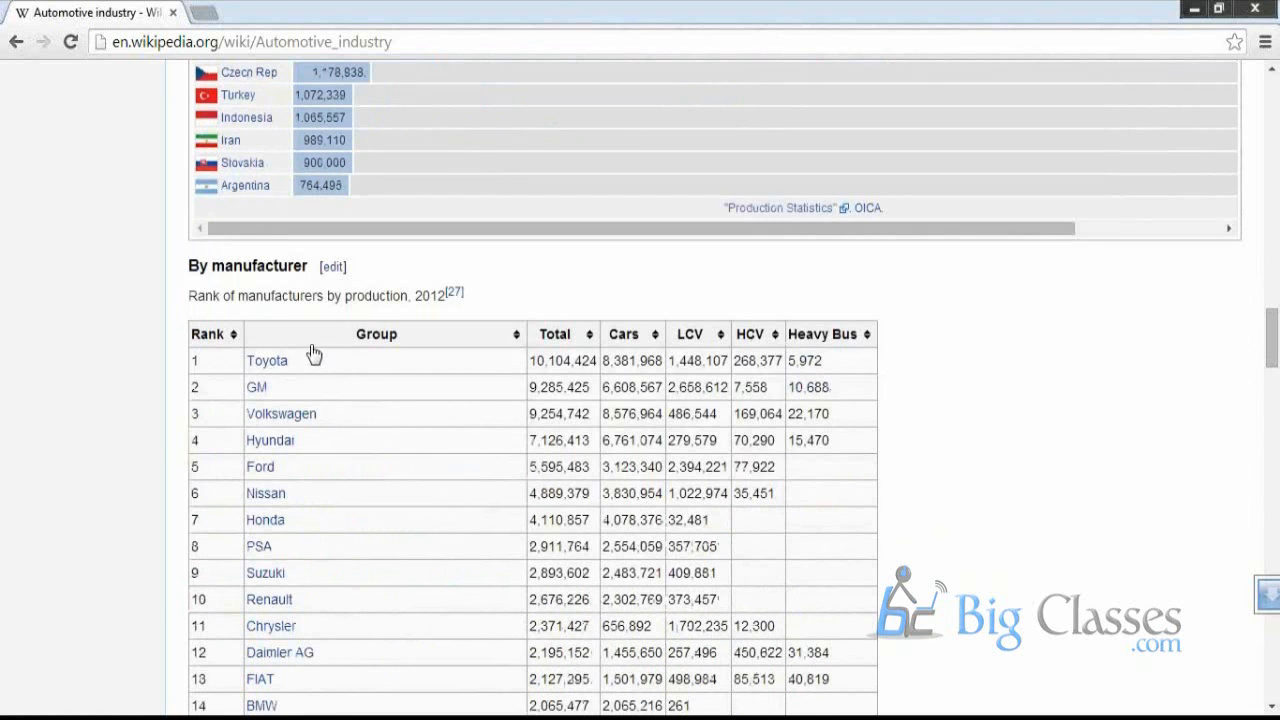
left_click(428, 44)
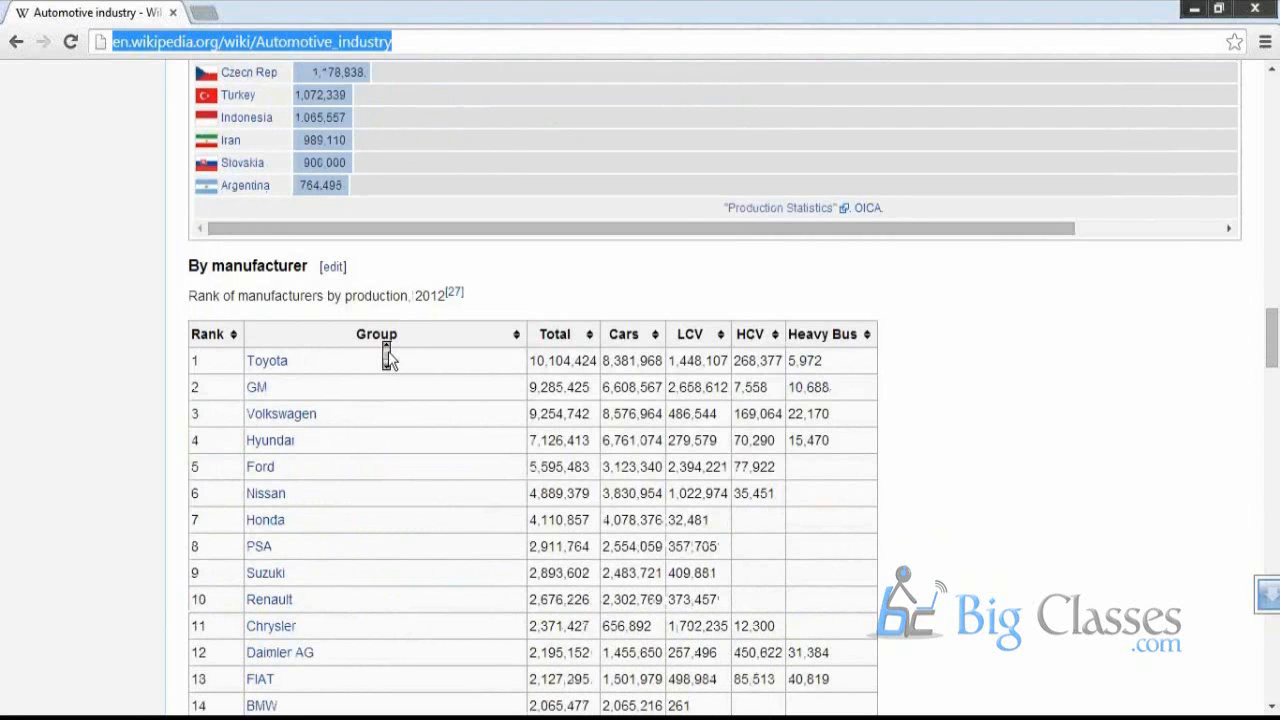
scroll(388, 358, "up", 3)
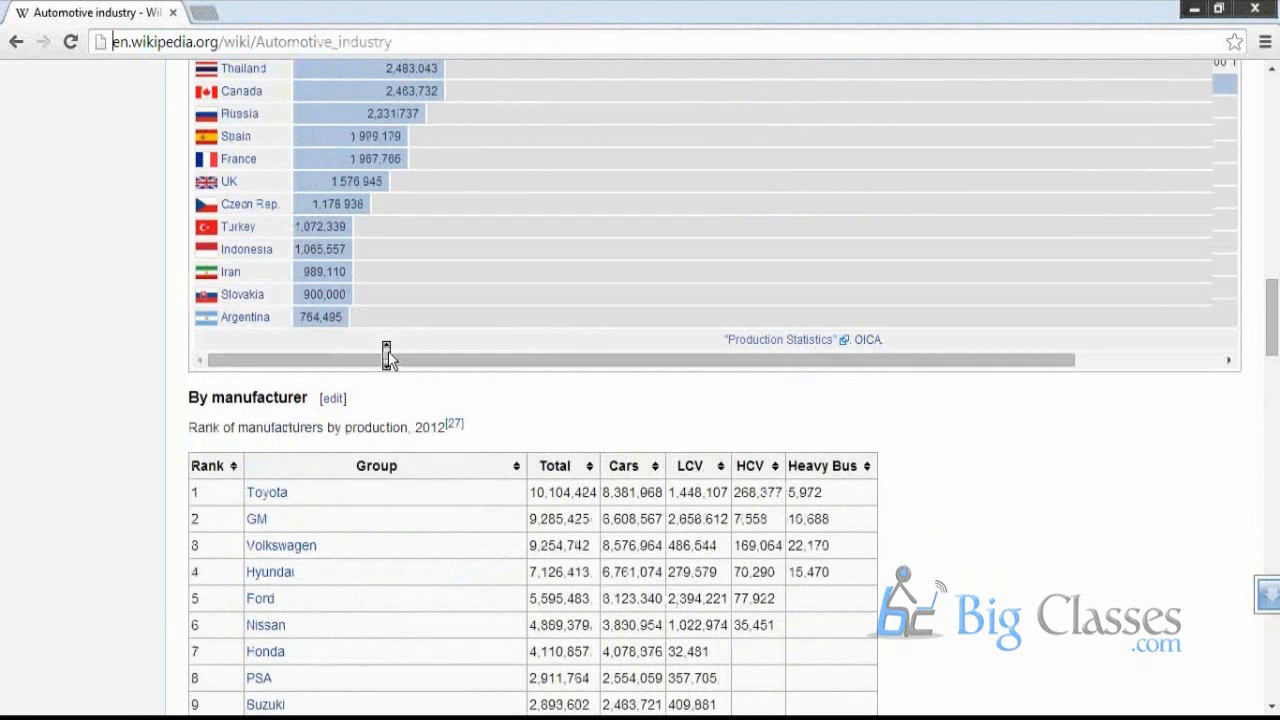
scroll(386, 354, "up", 15)
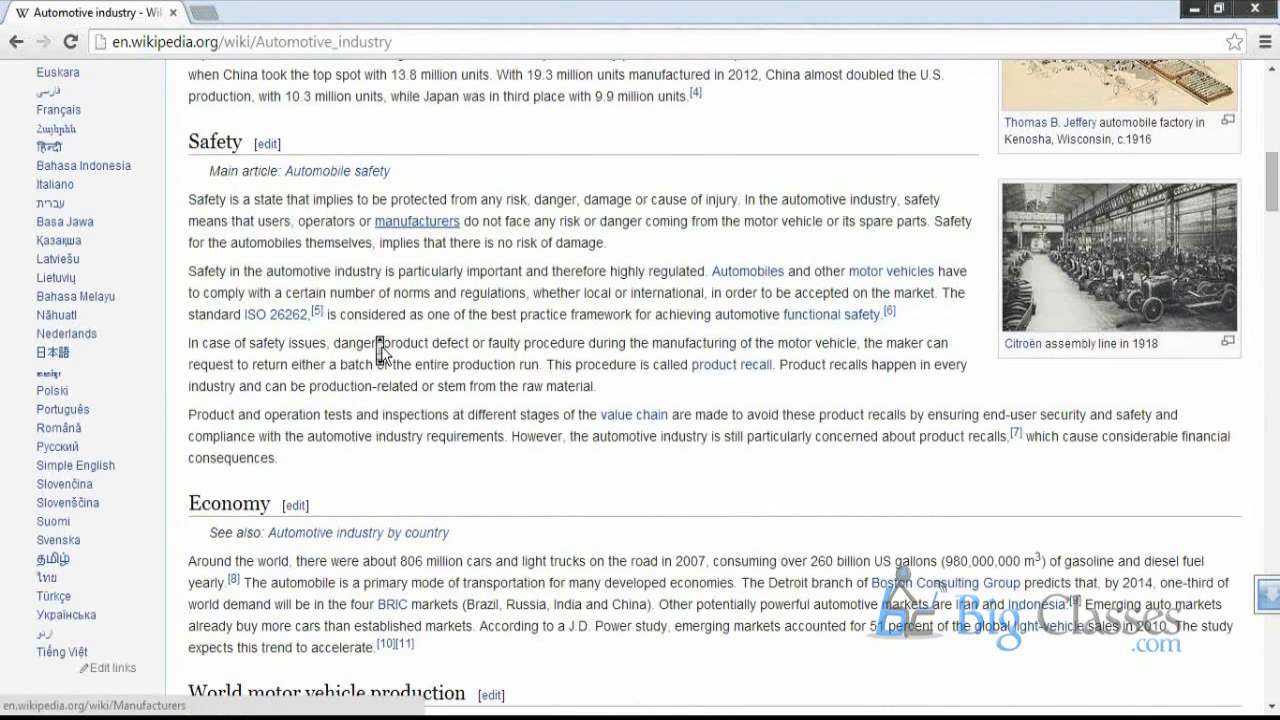
scroll(507, 352, "down", 5)
scroll(507, 352, "down", 1)
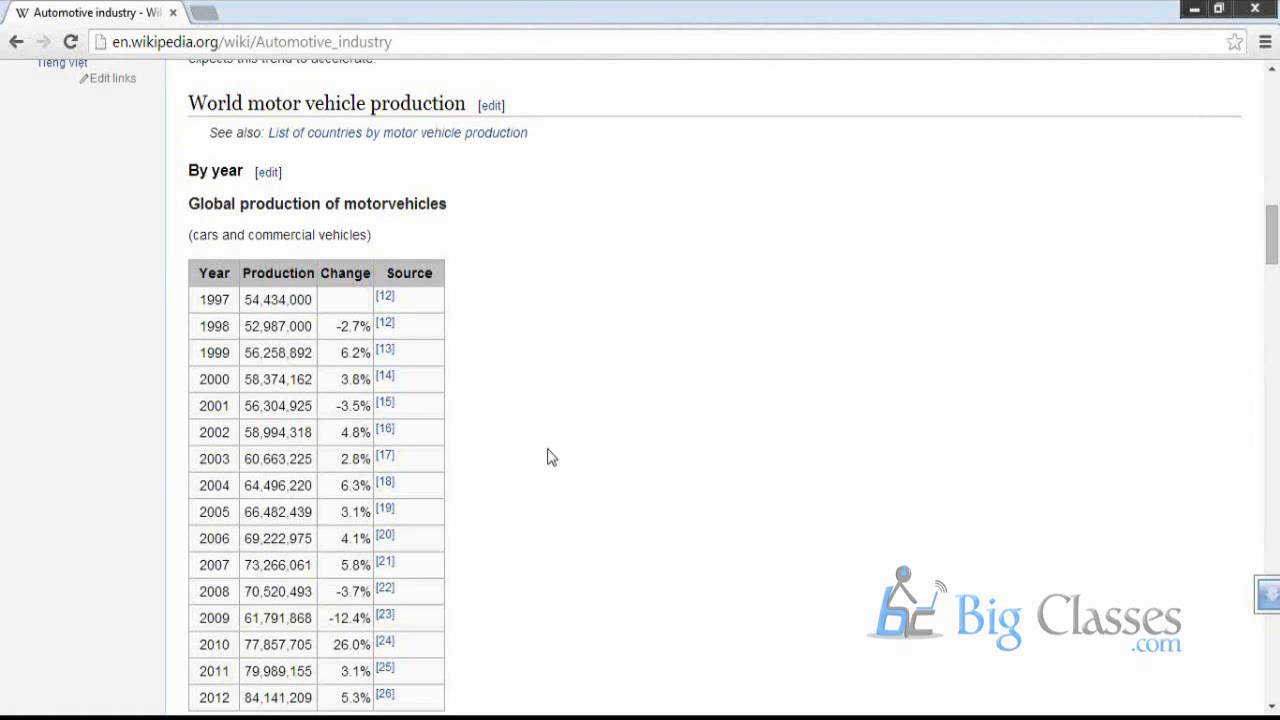
key("alt+Tab")
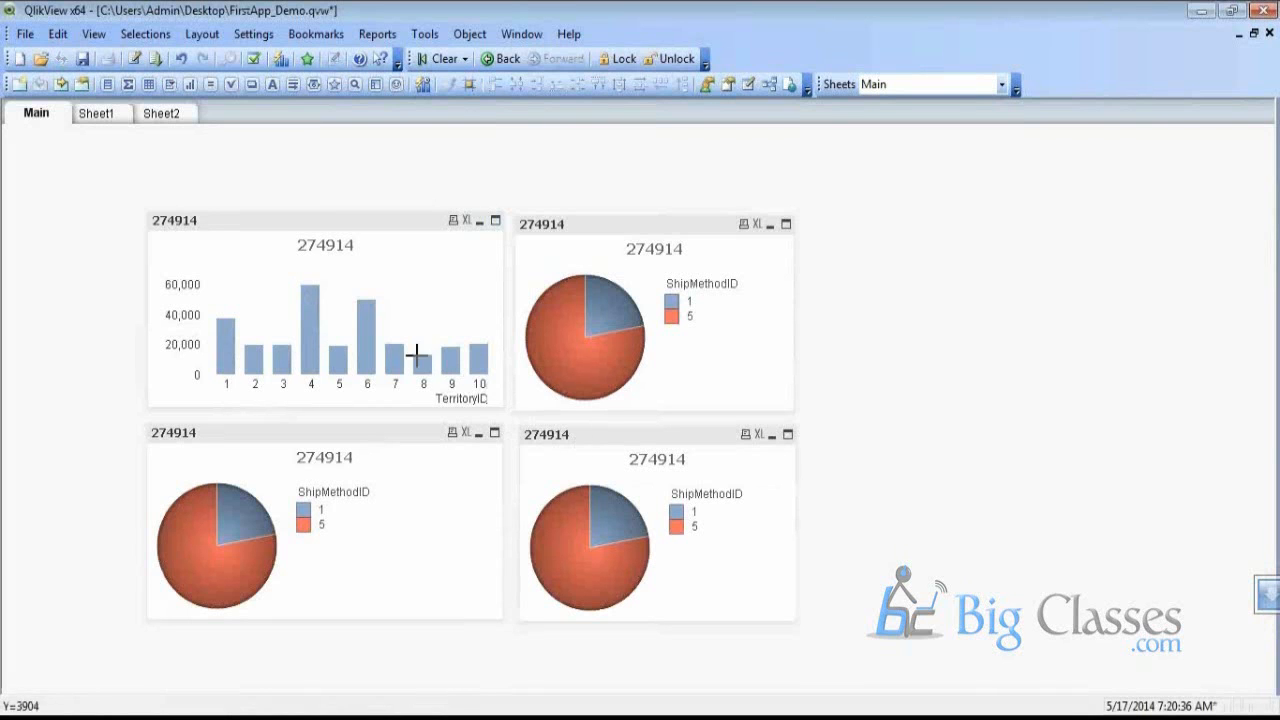
Widen the upper-right ShipMethodID pie chart object so it extends past the lower pie charts
right_click(568, 447)
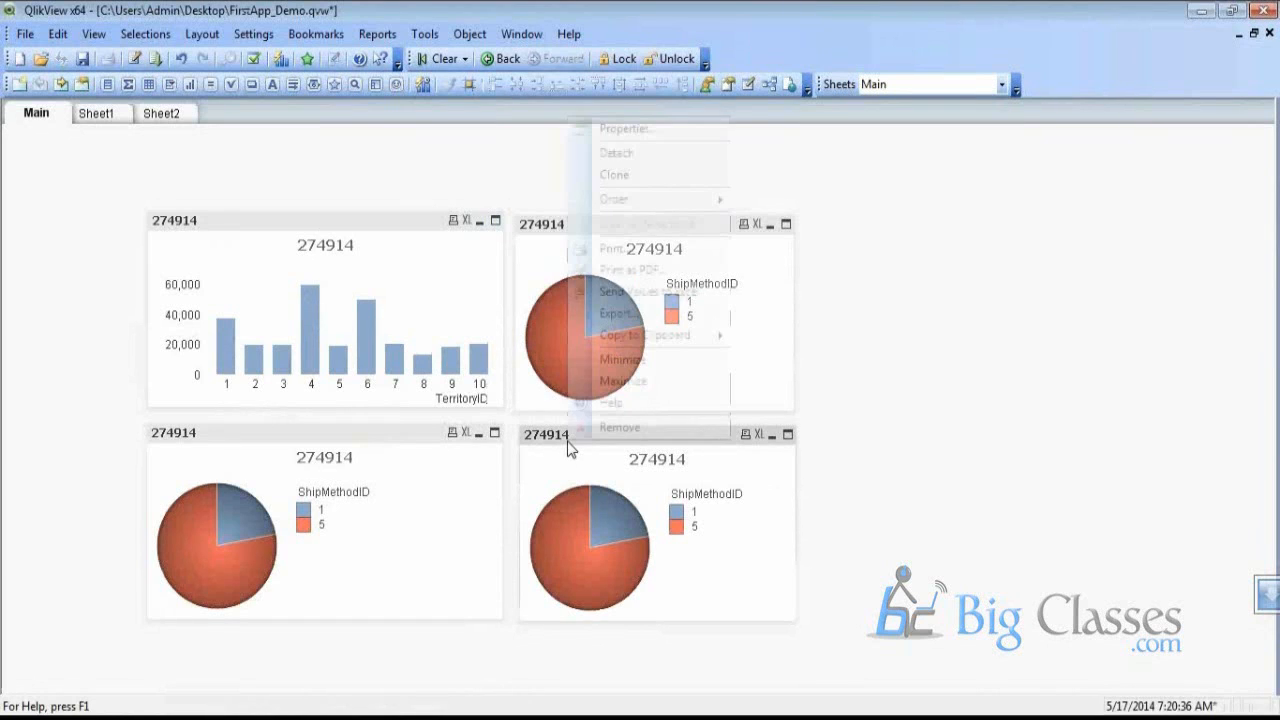
left_click(535, 226)
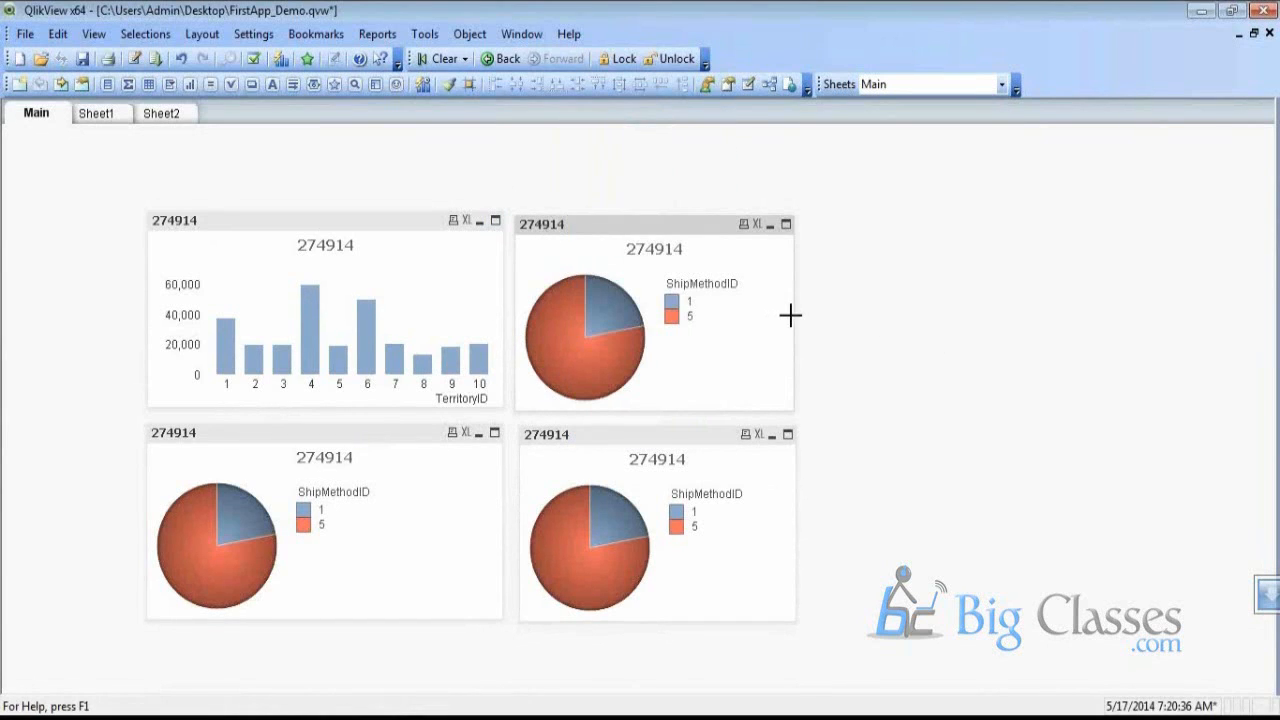
left_click_drag(790, 316, 973, 305)
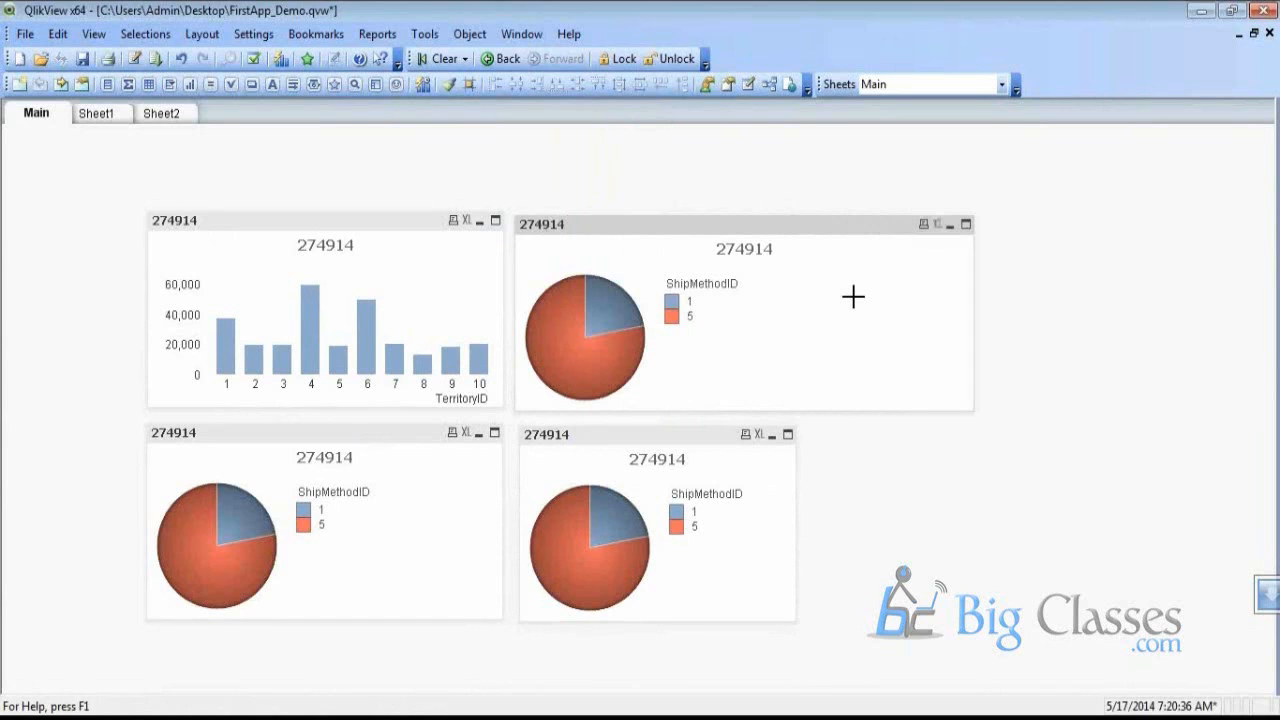
Add TerritoryID as a dimension of the upper-right chart
double_click(676, 226)
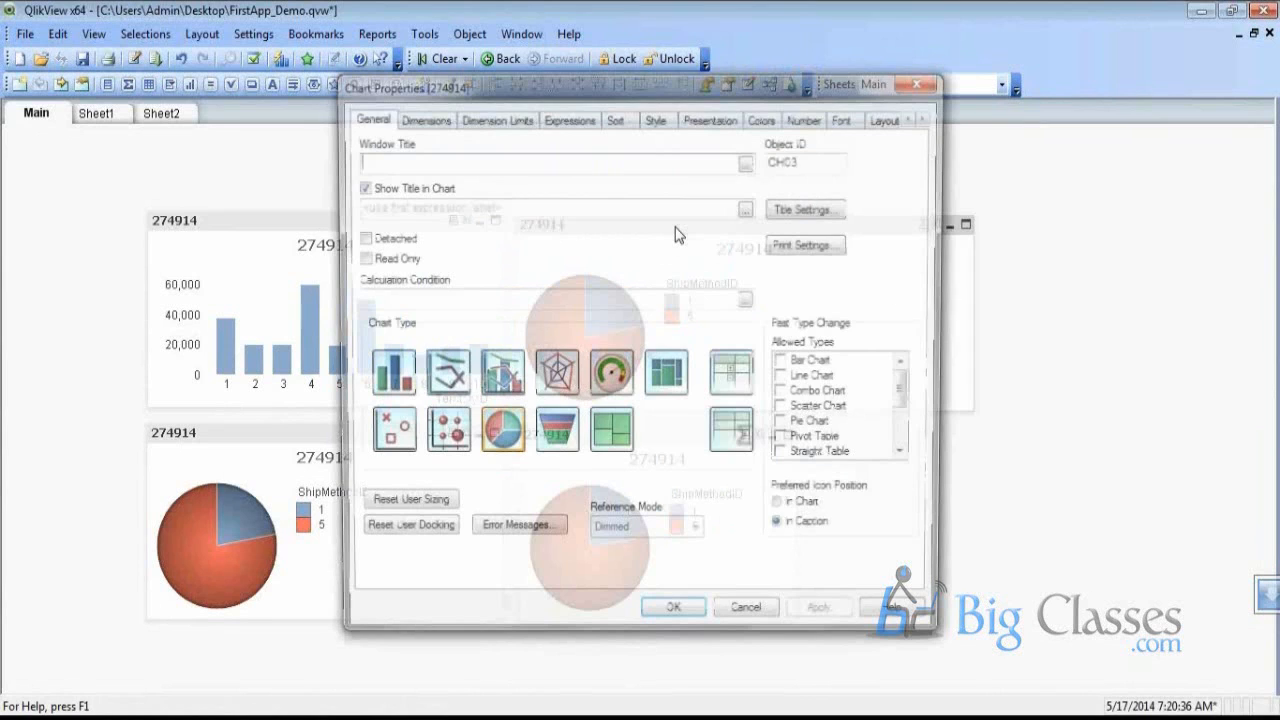
left_click(426, 120)
scroll(460, 300, "down", 10)
left_click(392, 367)
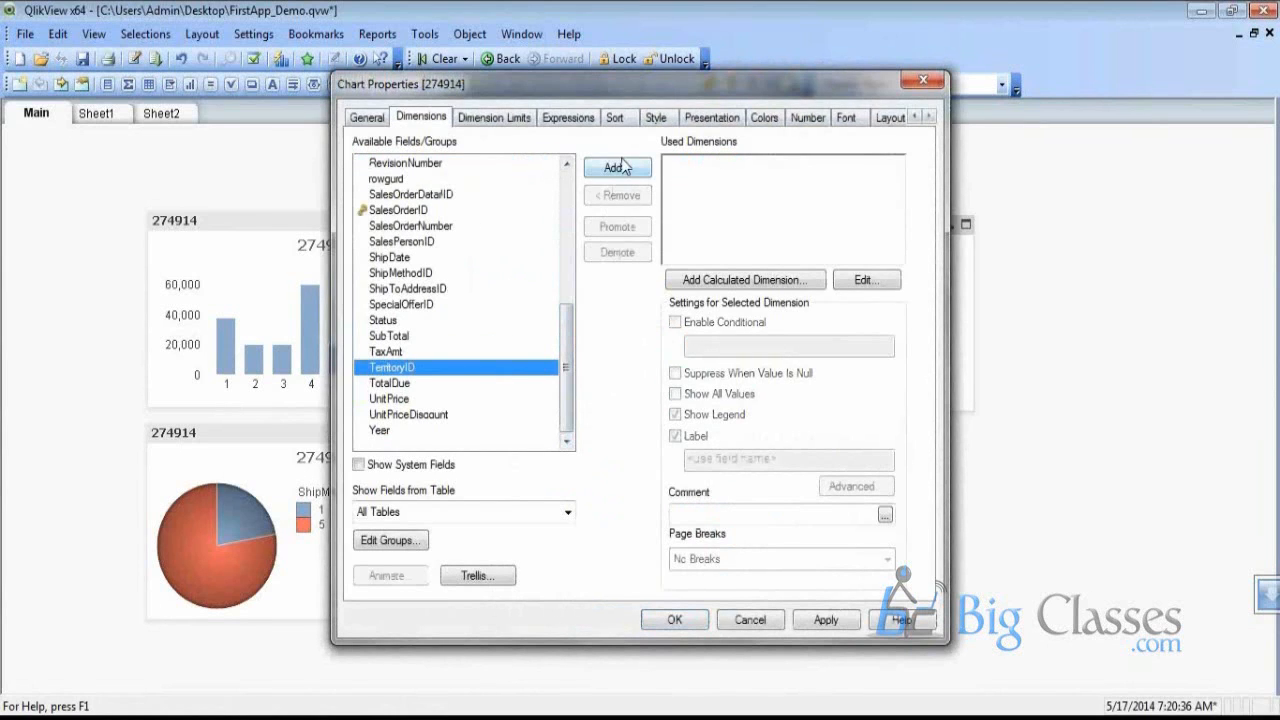
left_click(622, 167)
Edit the chart expression to =sum({<Year = {}>}OrderQty) and open the full expression editor
left_click(568, 118)
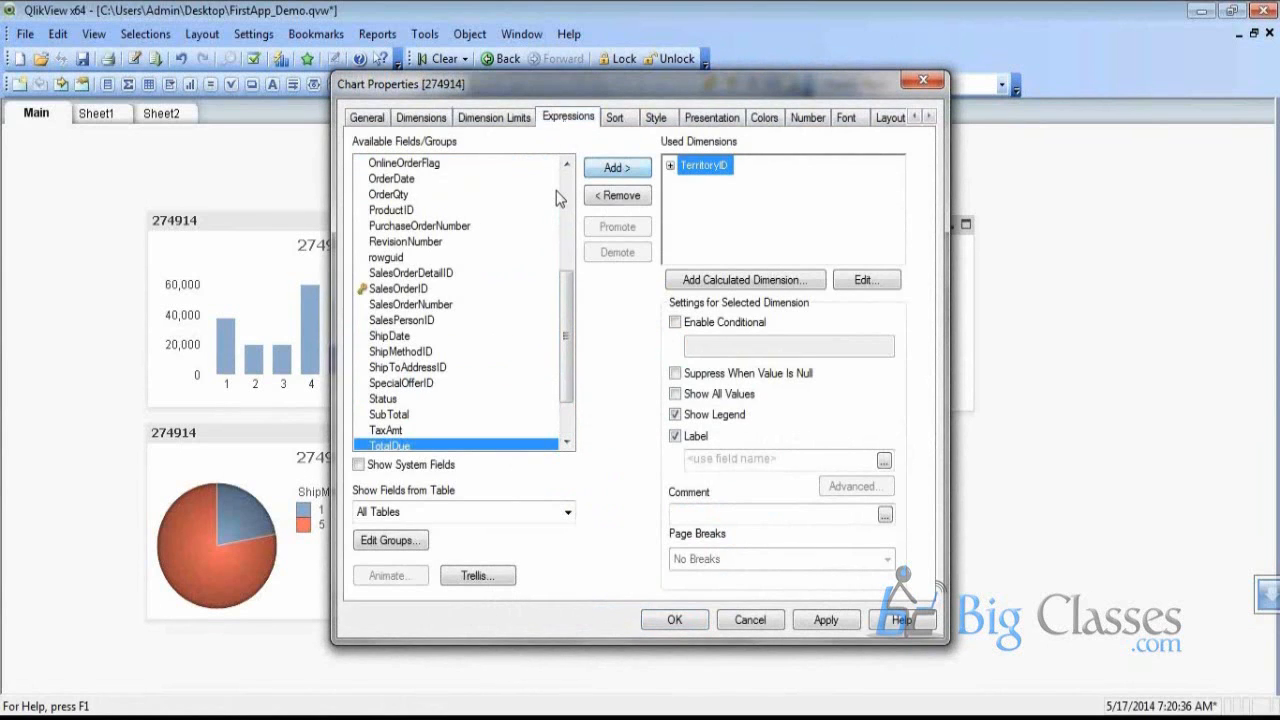
left_click(716, 252)
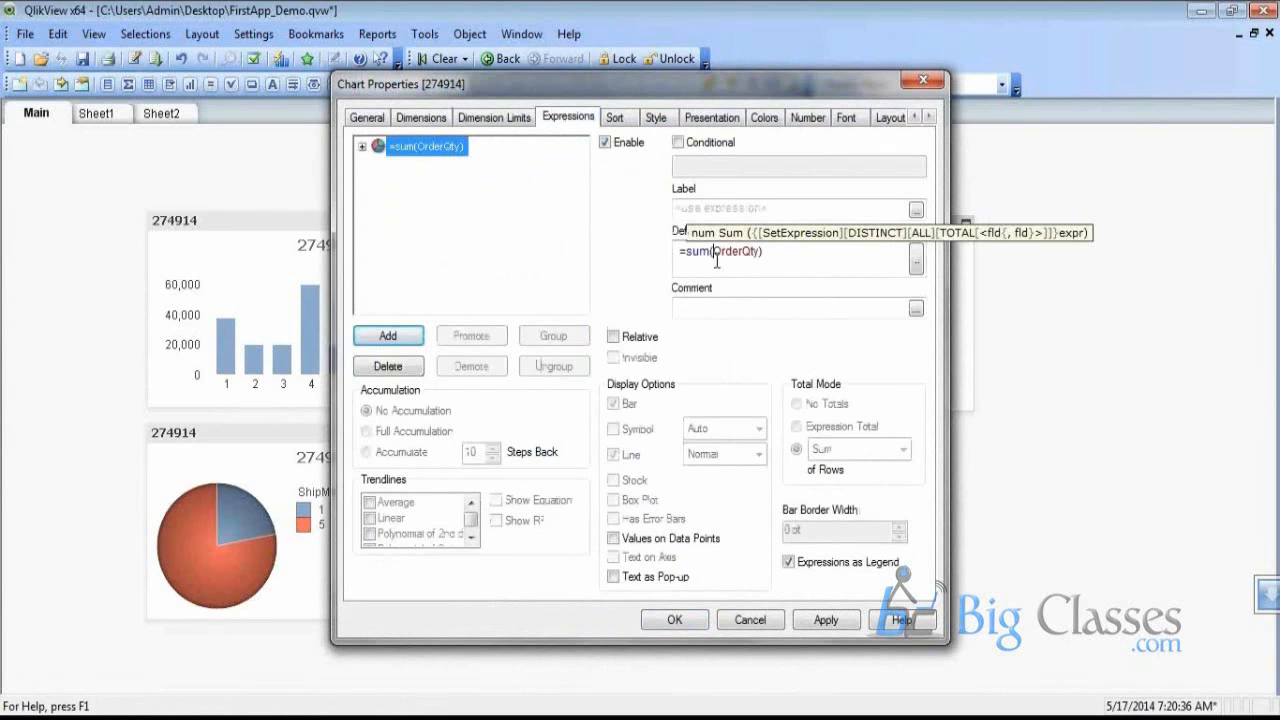
type("{}")
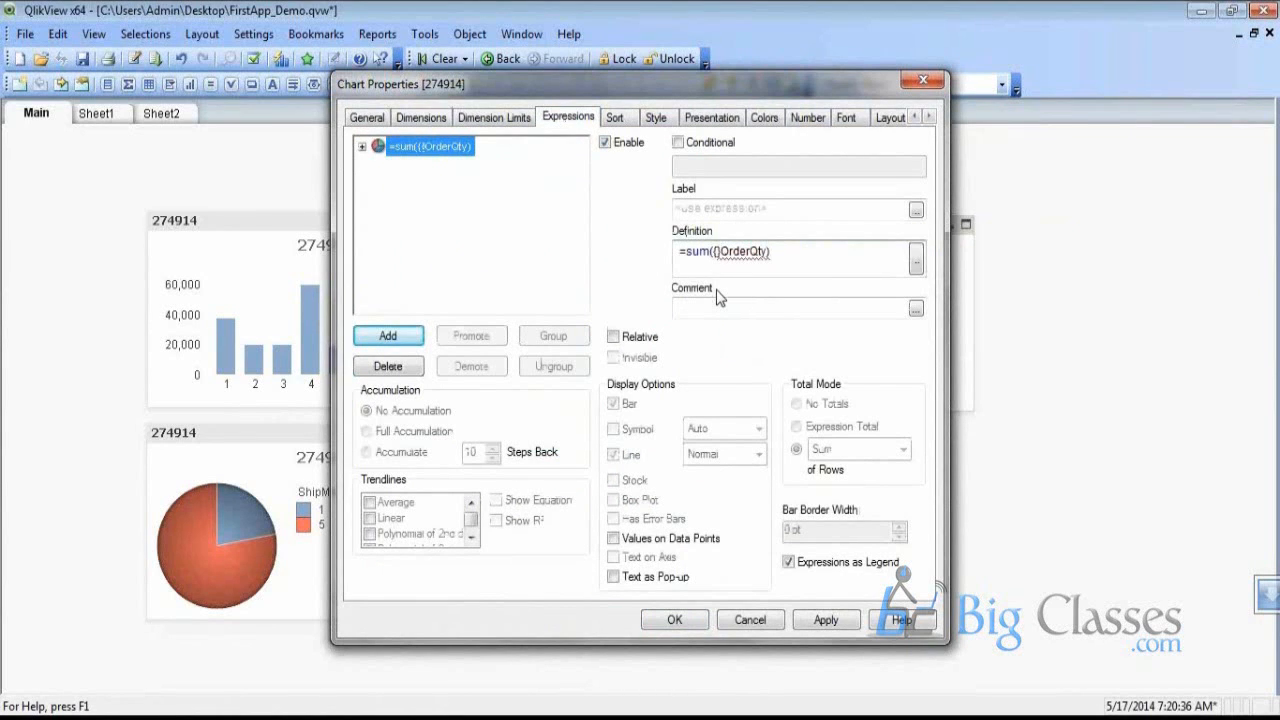
type("<>")
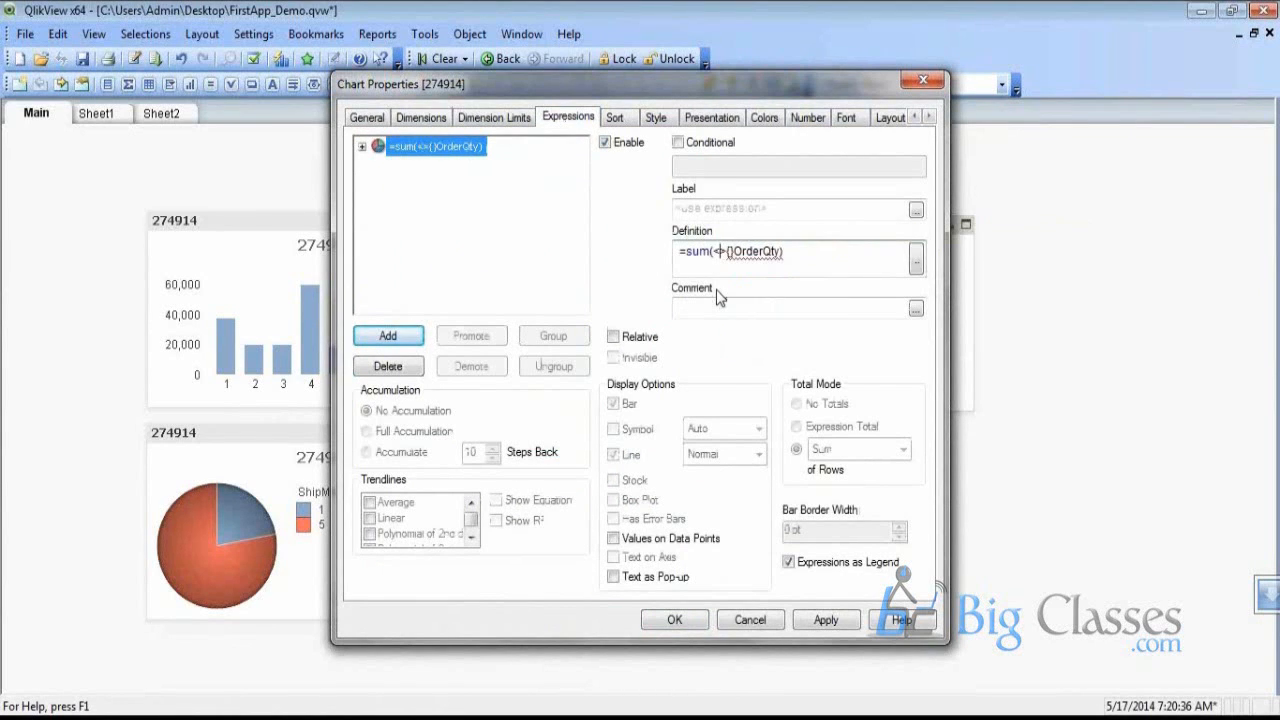
key("BackSpace")
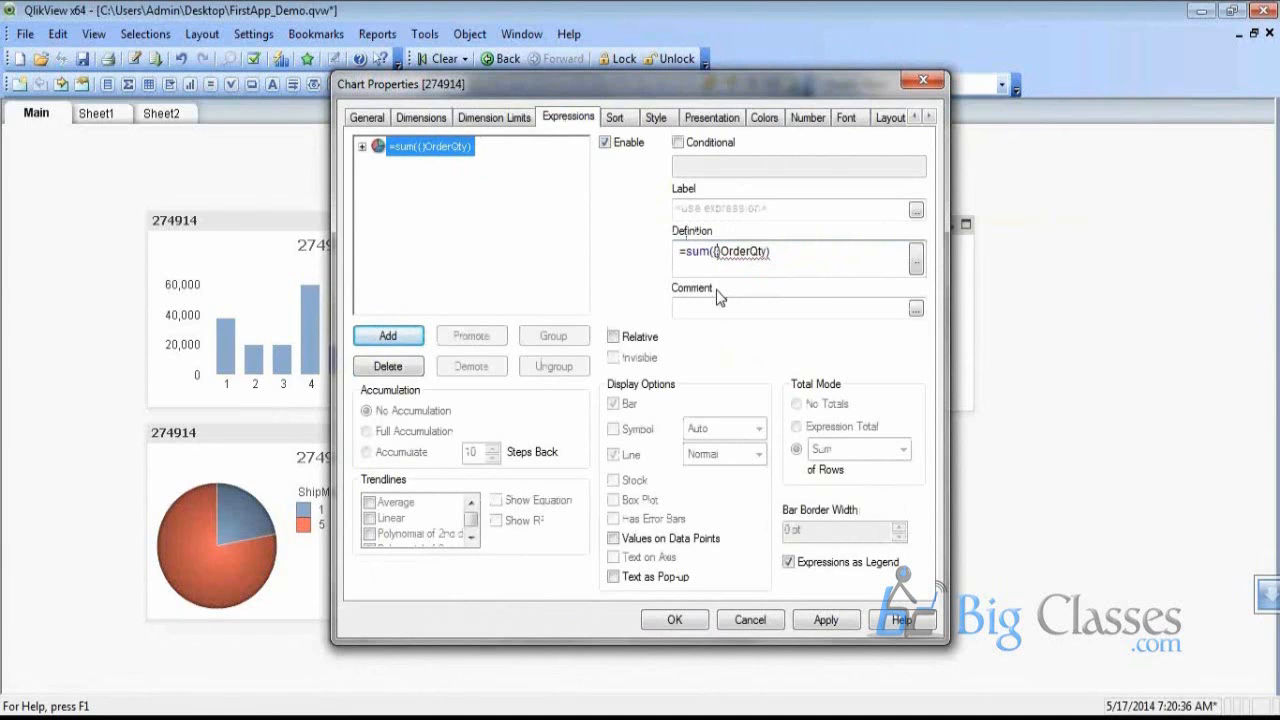
type("<>")
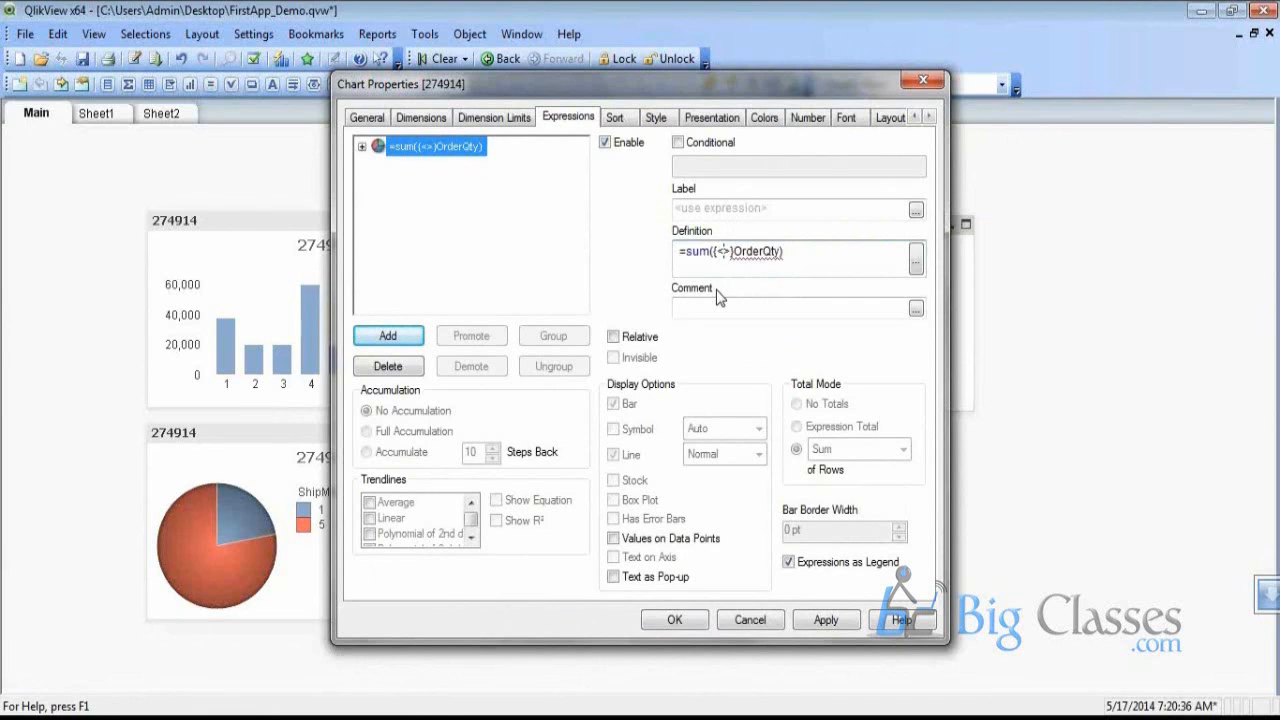
type("Yea")
key("Return")
type("= ")
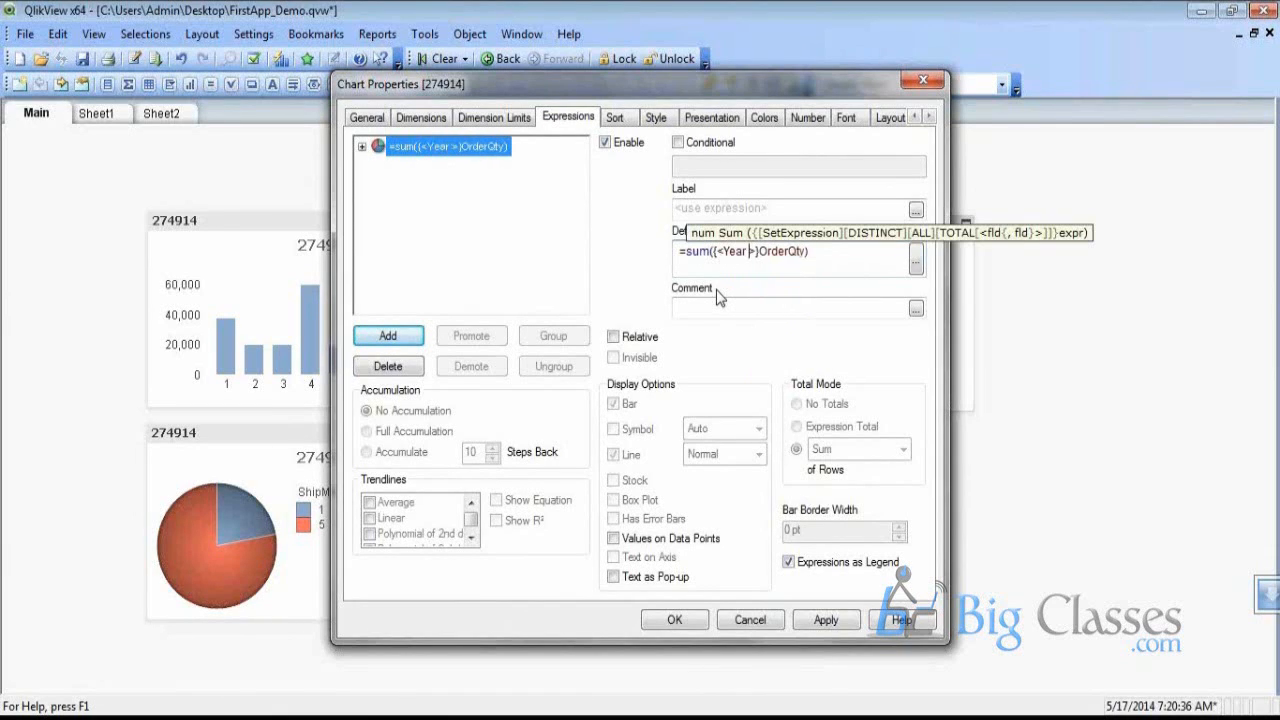
type("{}")
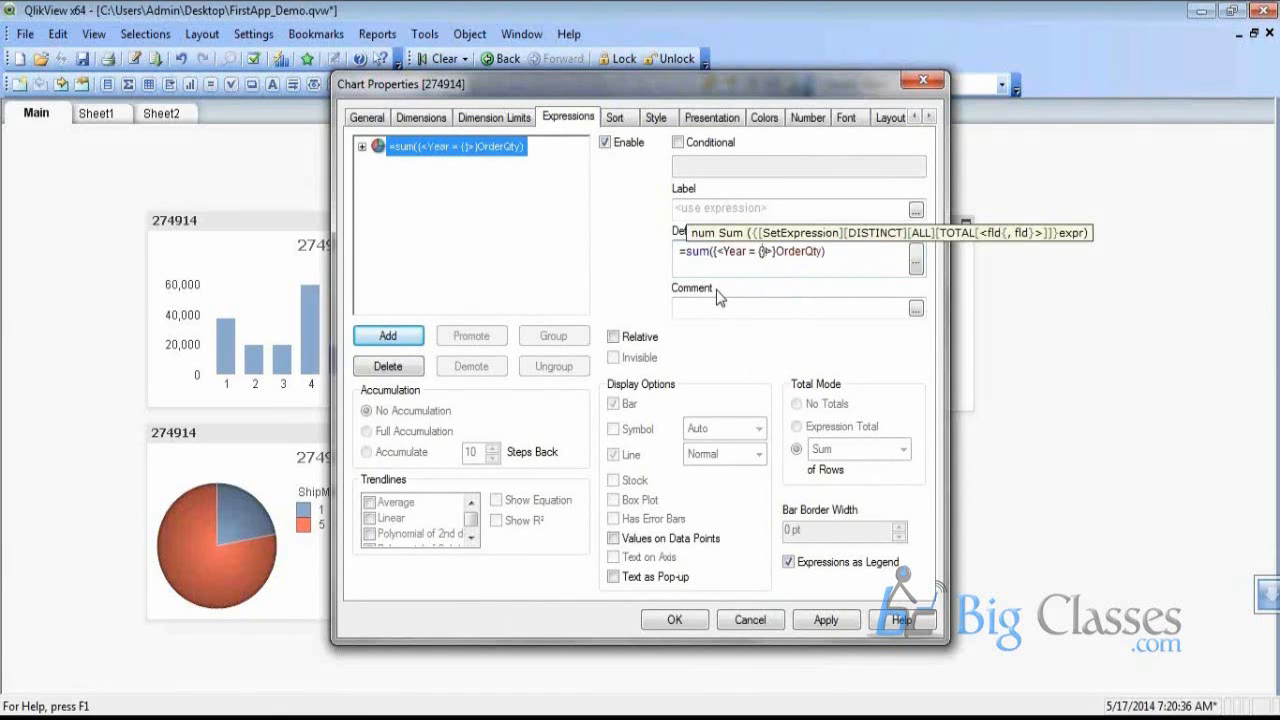
left_click(914, 262)
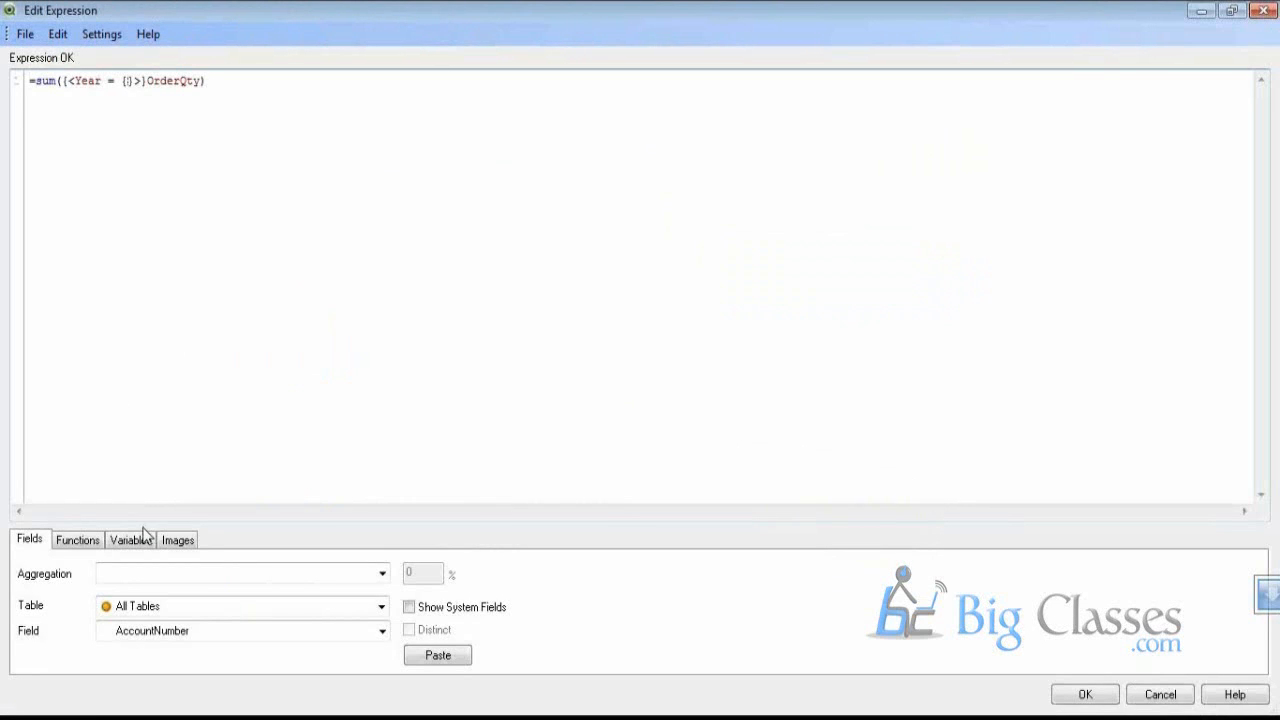
Filter the sum expression on Year = $(vCurrentYear), copy it, and confirm
left_click(140, 540)
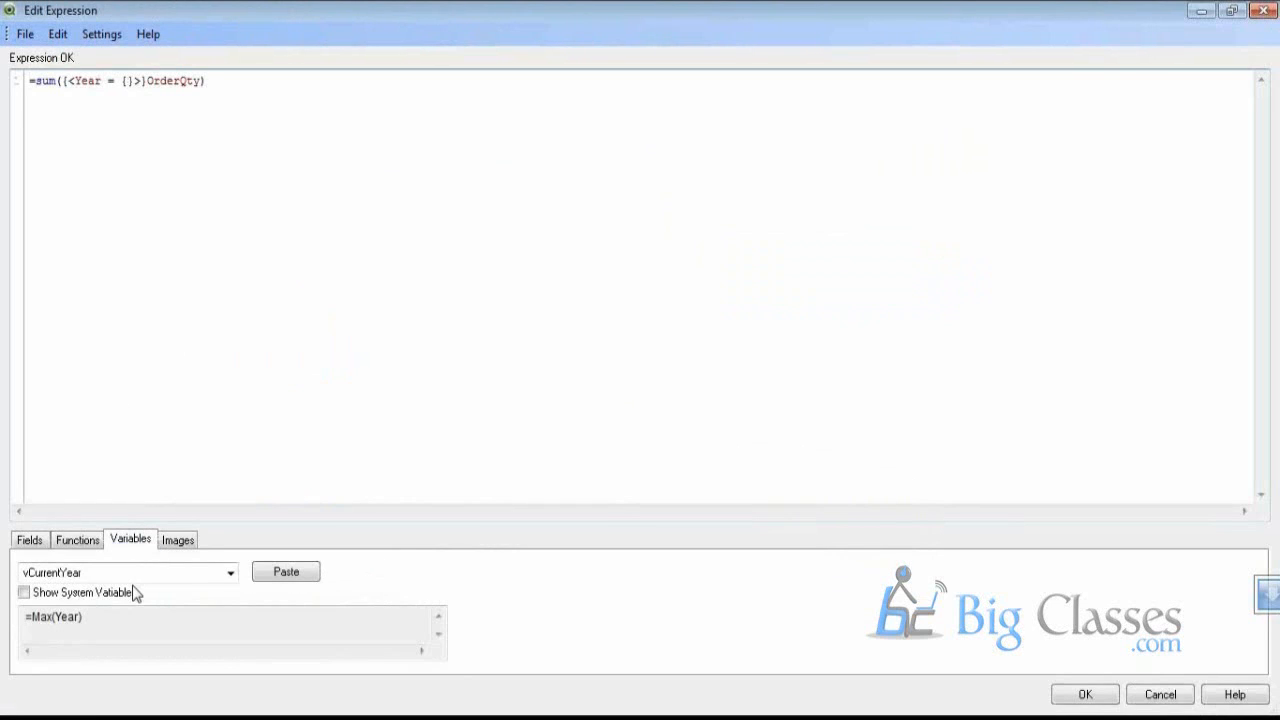
left_click(283, 578)
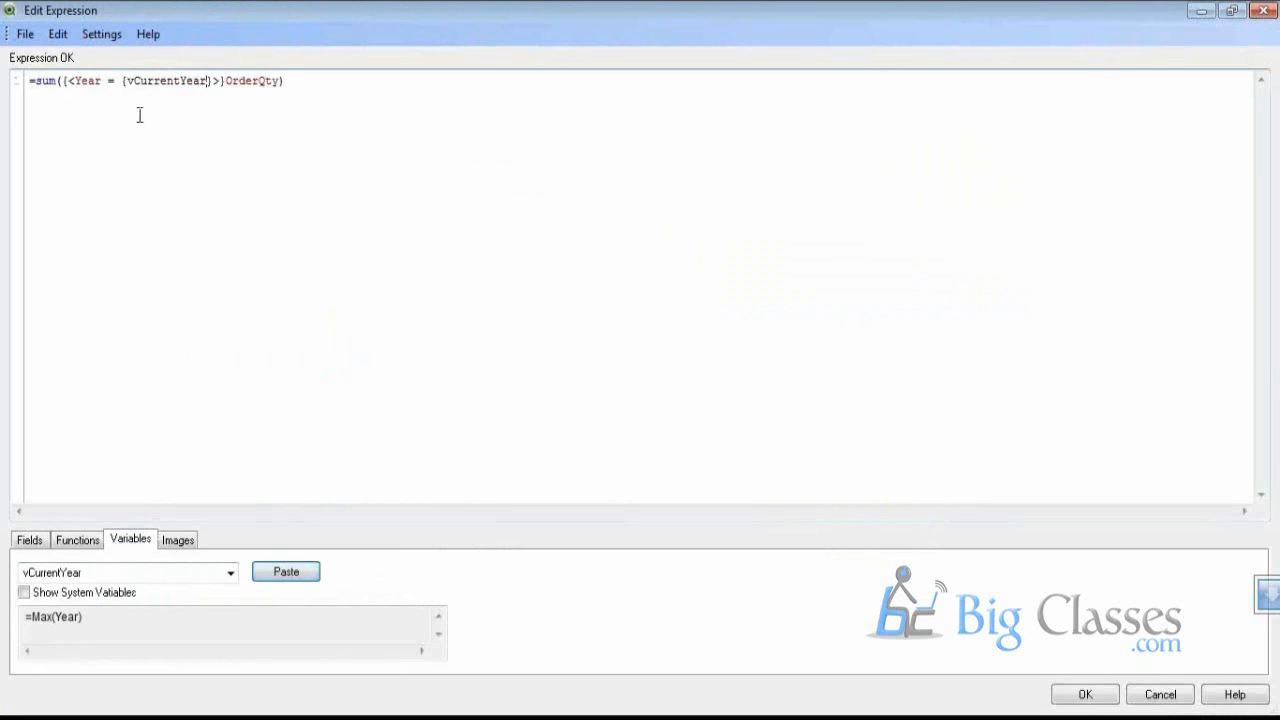
key("ctrl+Left")
type("$(")
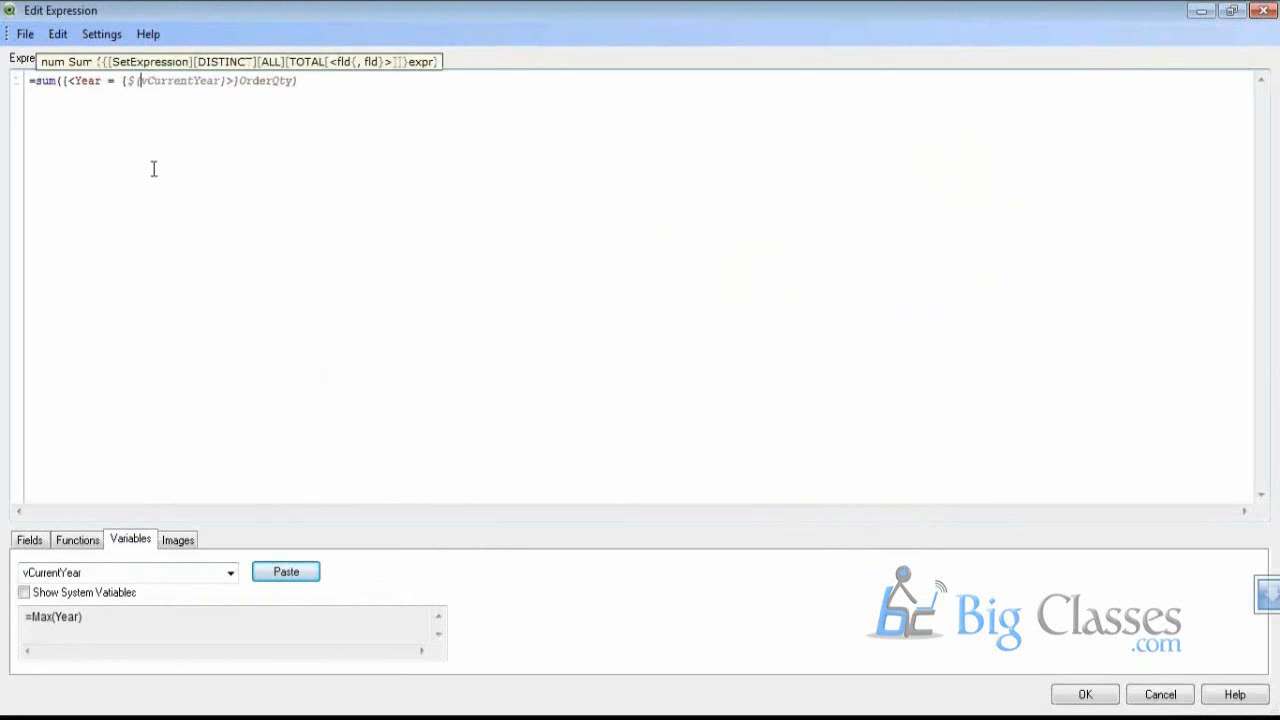
type(")")
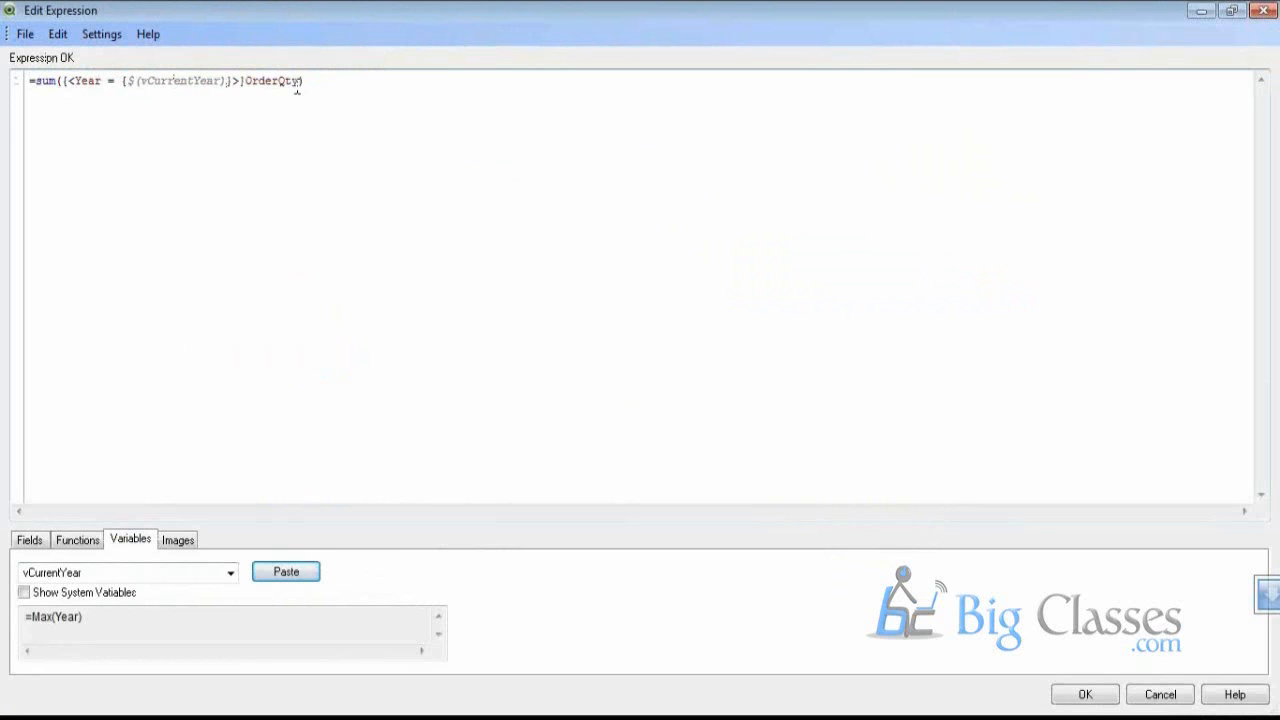
left_click_drag(303, 80, 238, 90)
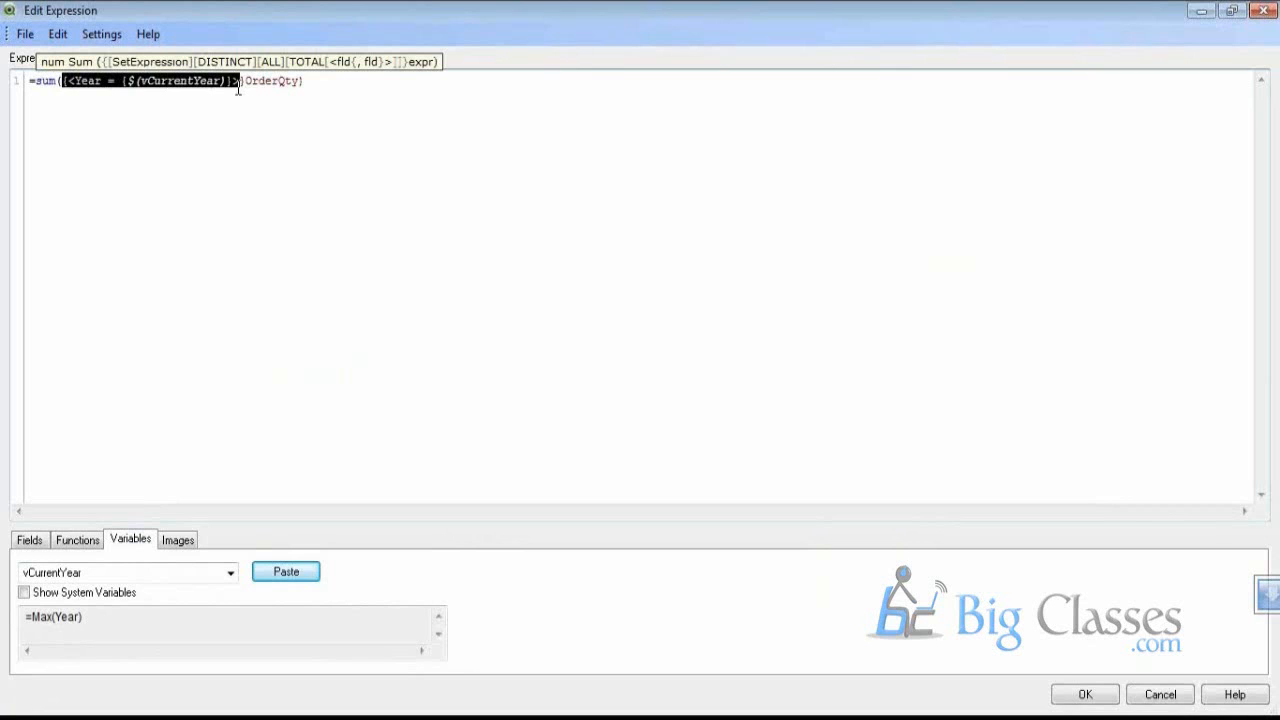
left_click(1098, 702)
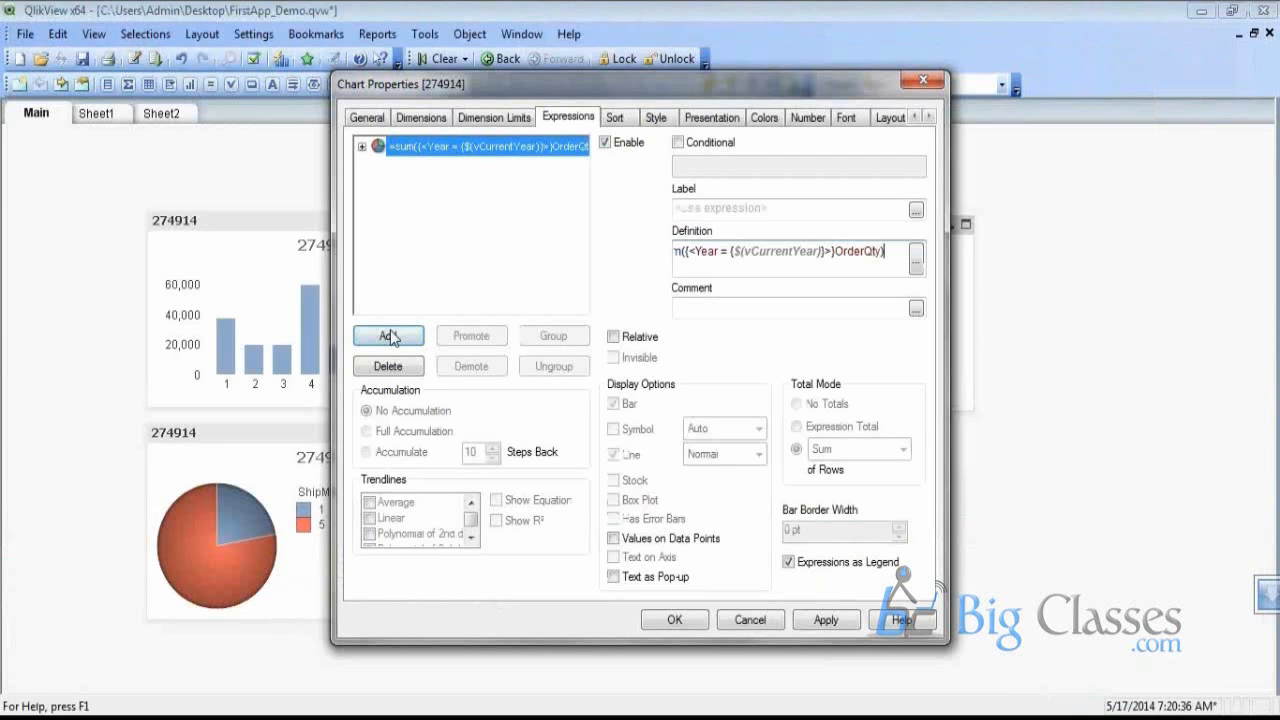
Add a second expression summing OrderQty for Year = $(vPreviousYear)
left_click(392, 337)
type("=sum({<Year = {$(vCurrentYear)}>}OrderQty)")
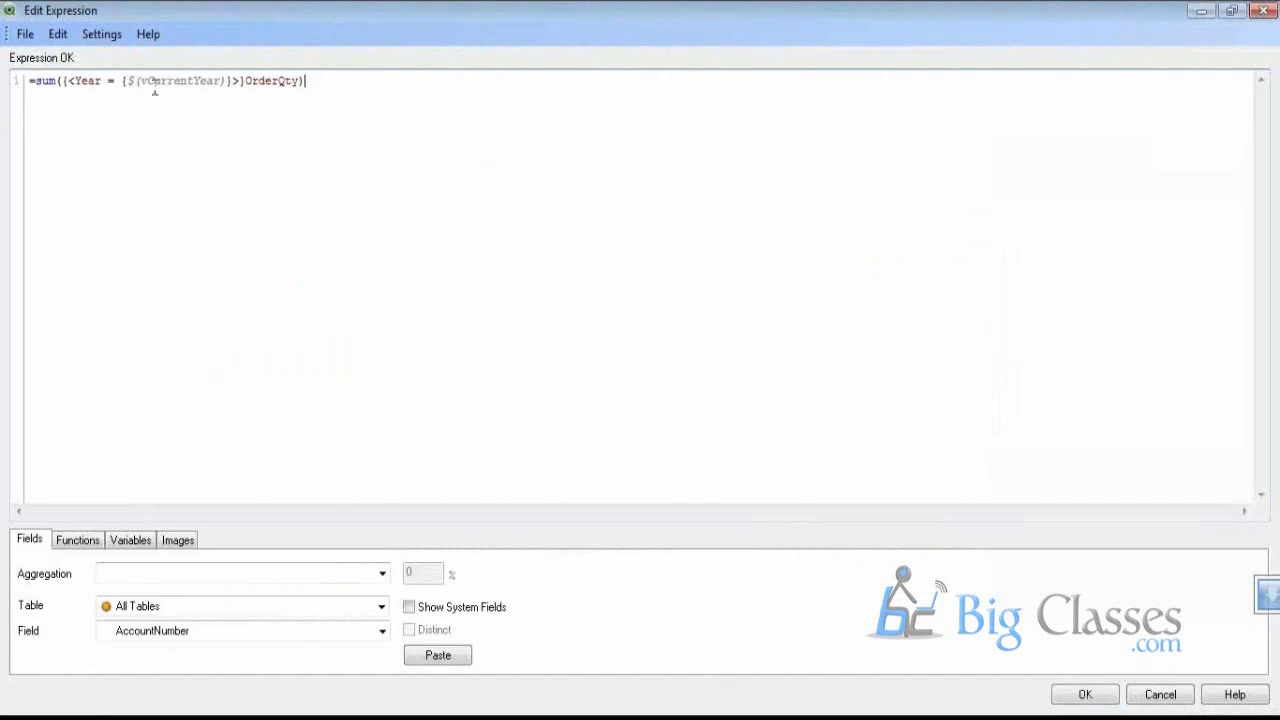
double_click(162, 80)
left_click(130, 540)
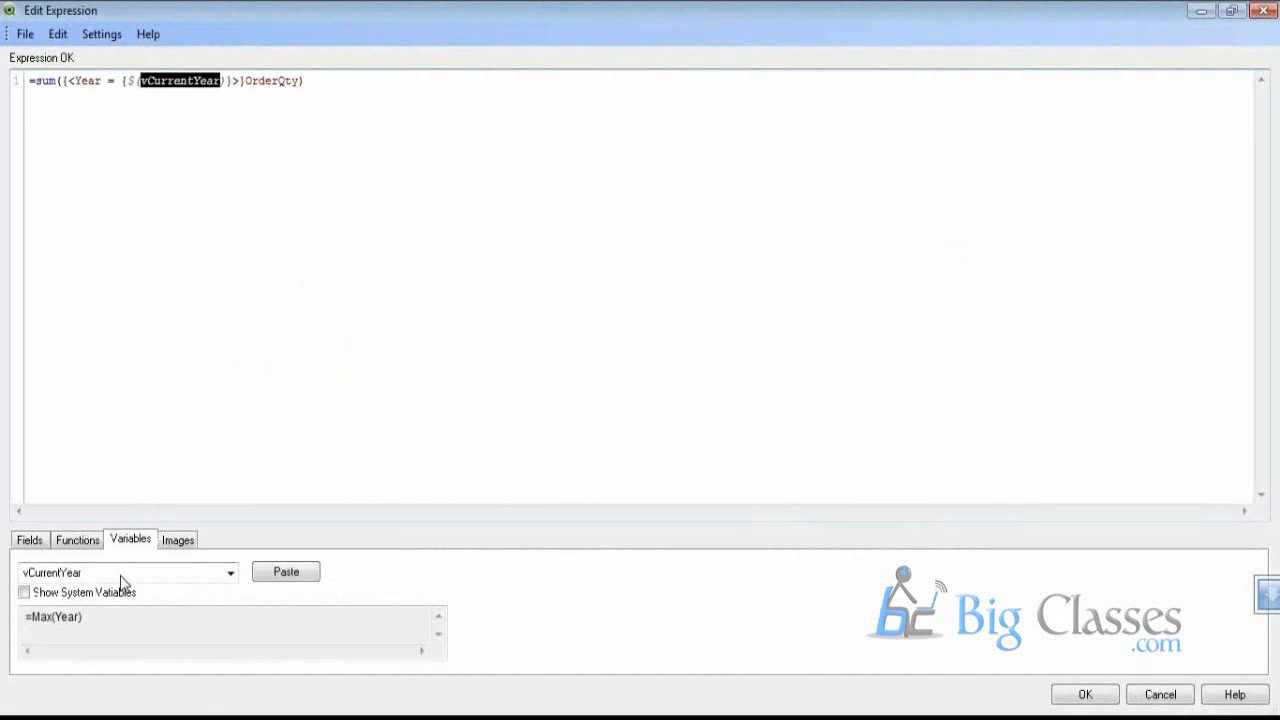
left_click(122, 580)
left_click(114, 604)
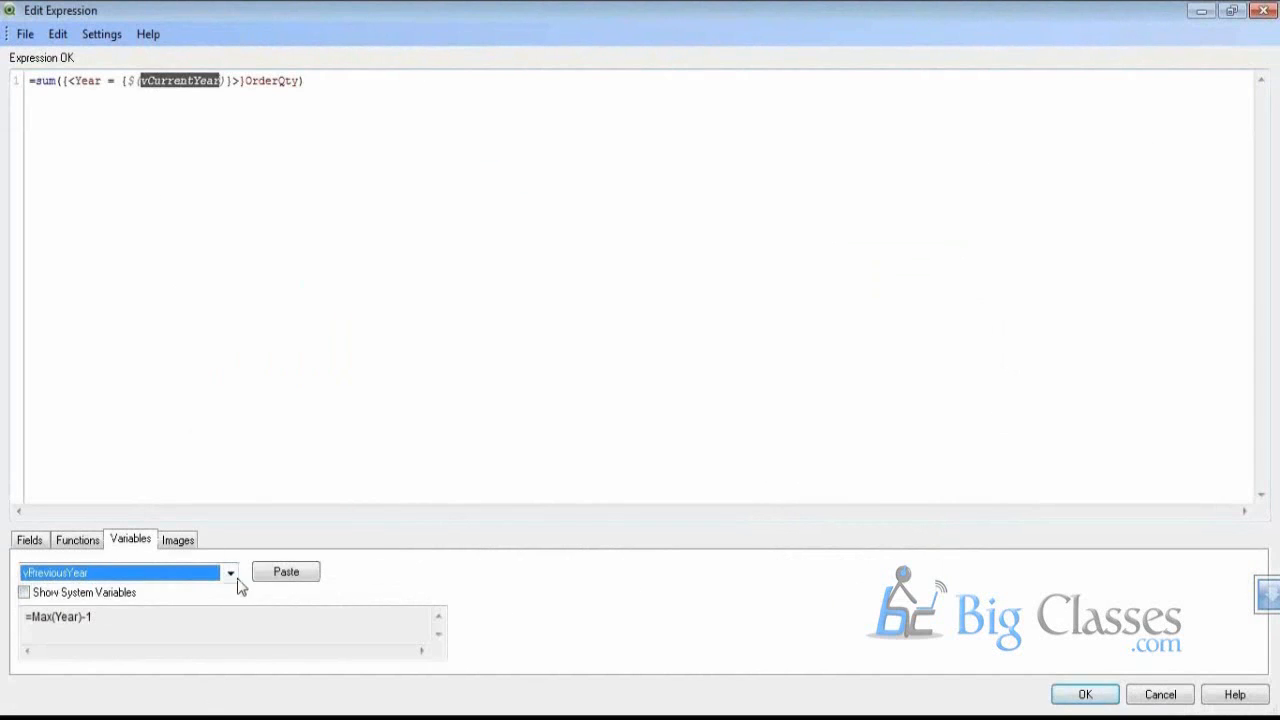
left_click(286, 571)
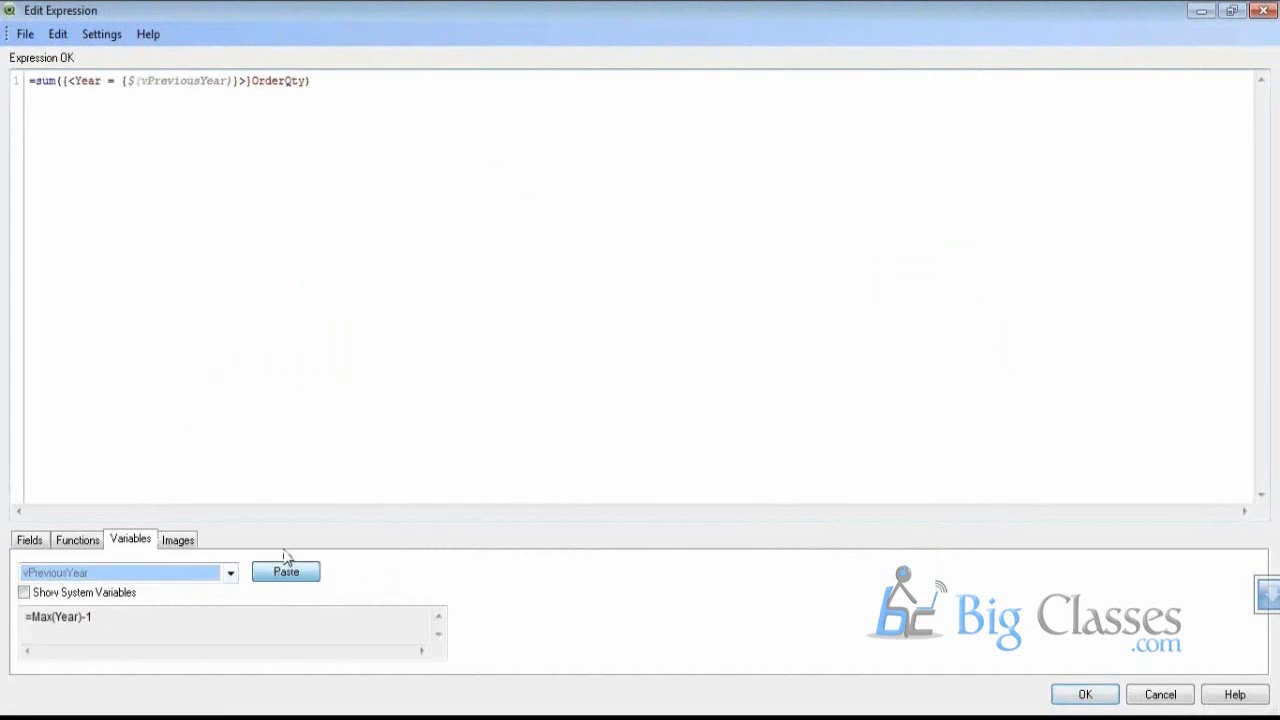
left_click(1086, 700)
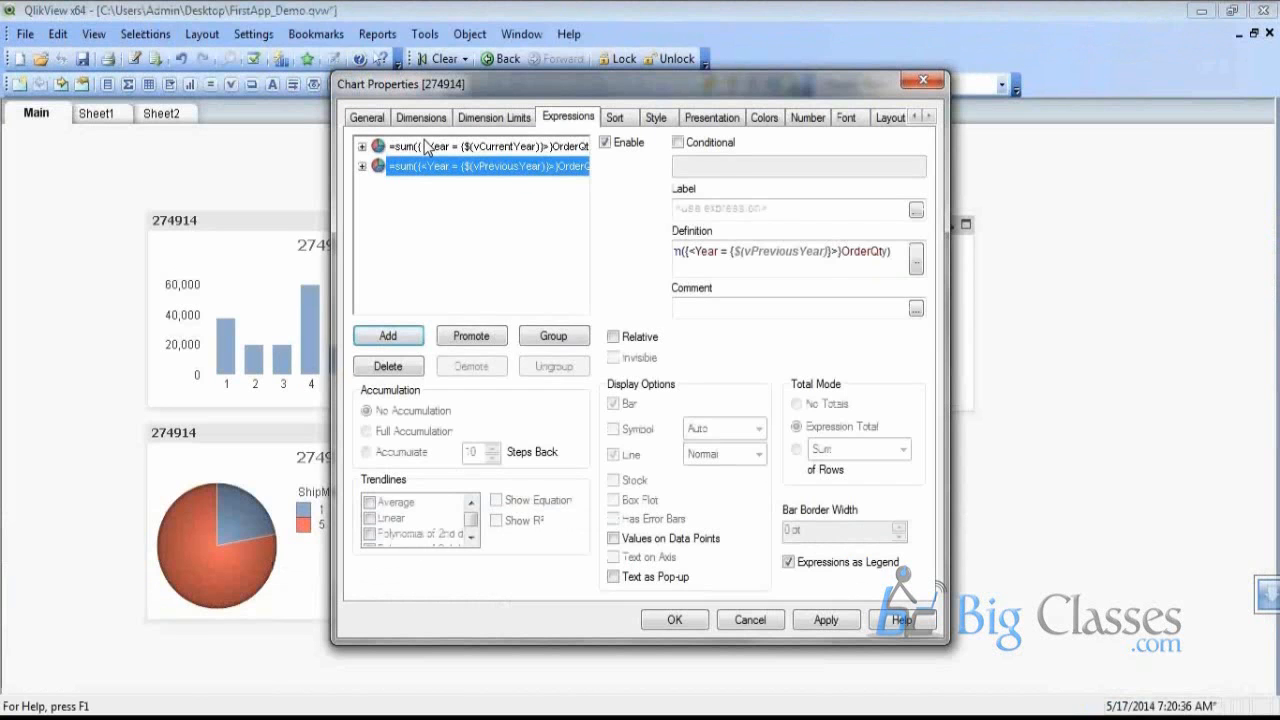
Label the two expressions CurrentYear and PreviousYear and apply
left_click(450, 146)
left_click(750, 210)
type("CurrentYear")
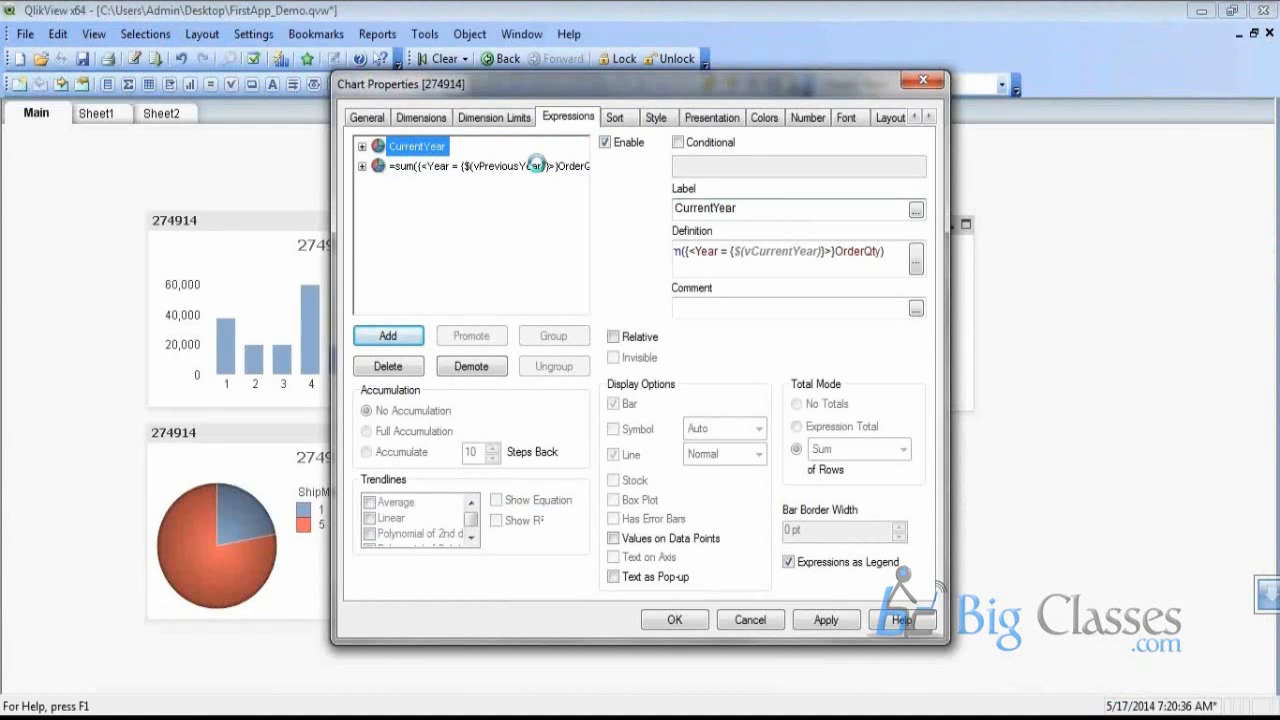
left_click(537, 165)
left_click(709, 210)
type("Pre")
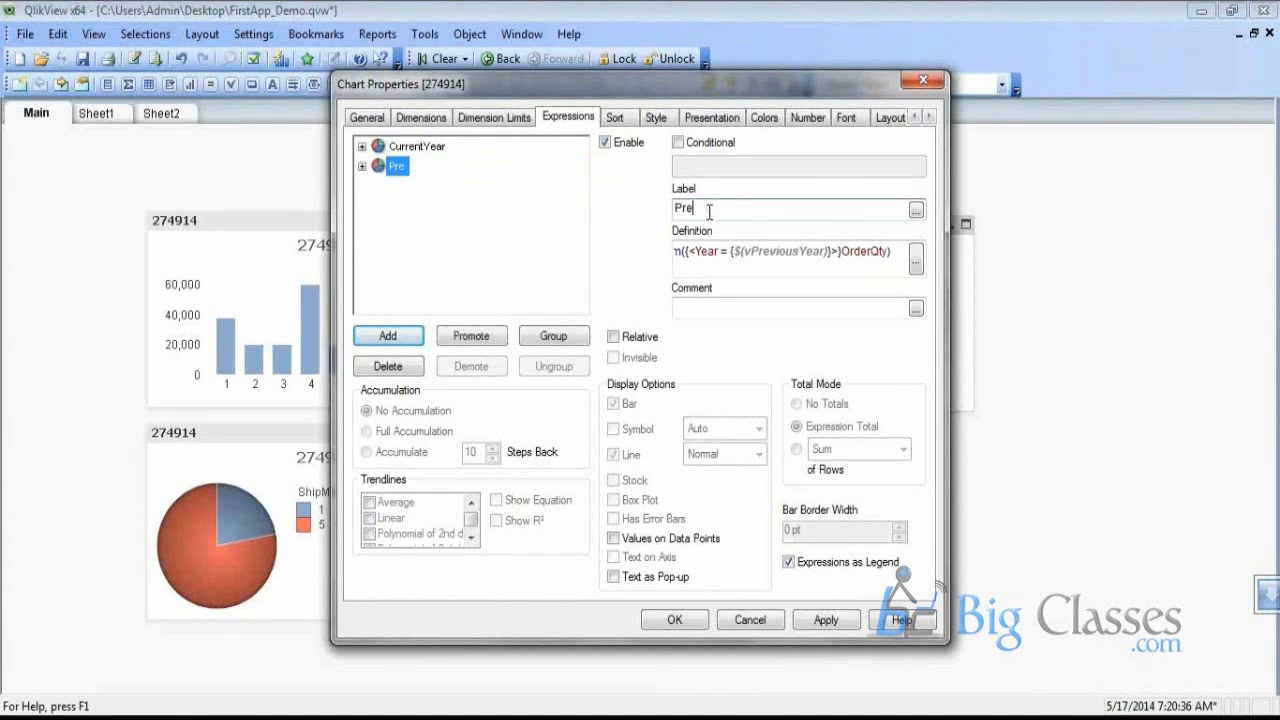
type("vious")
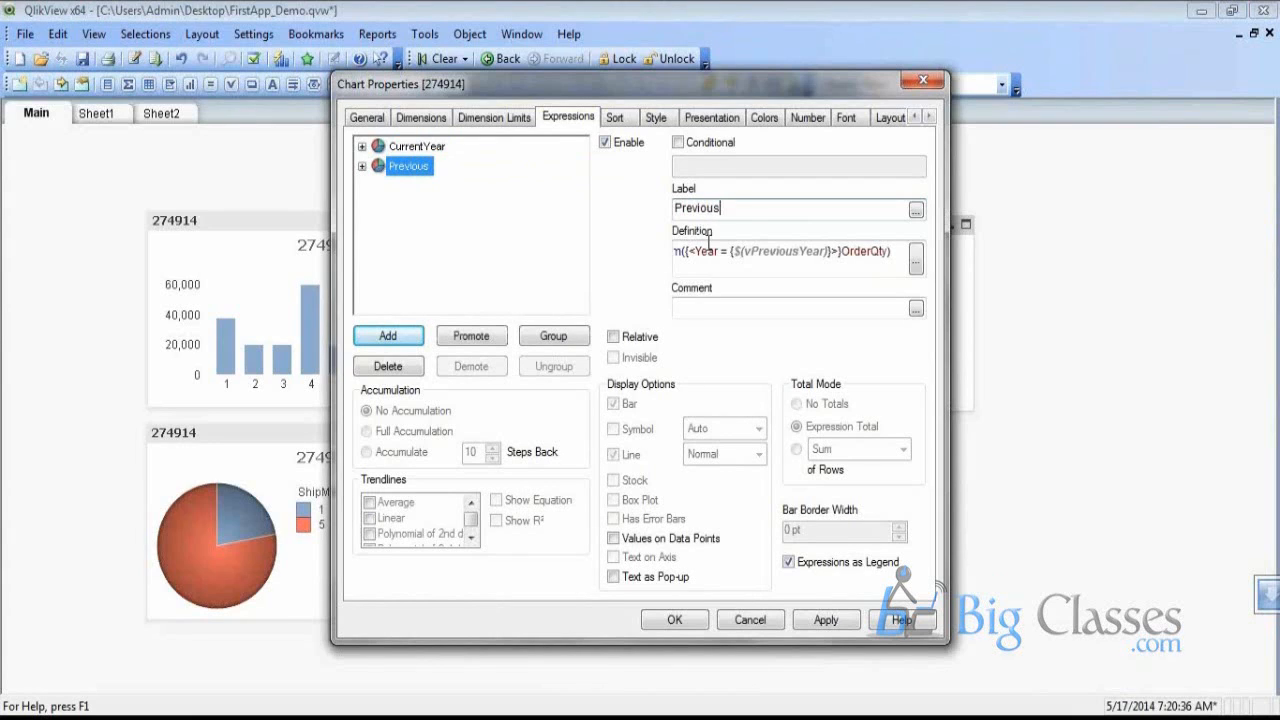
type("Year")
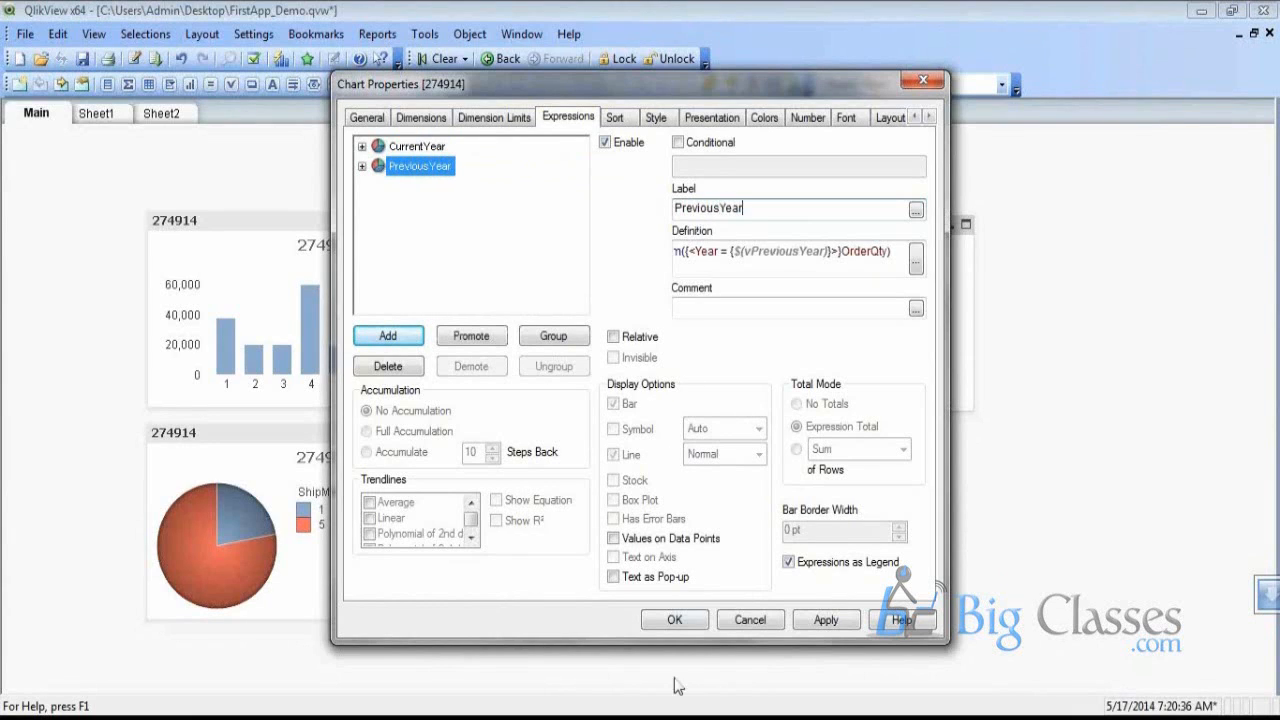
left_click(672, 621)
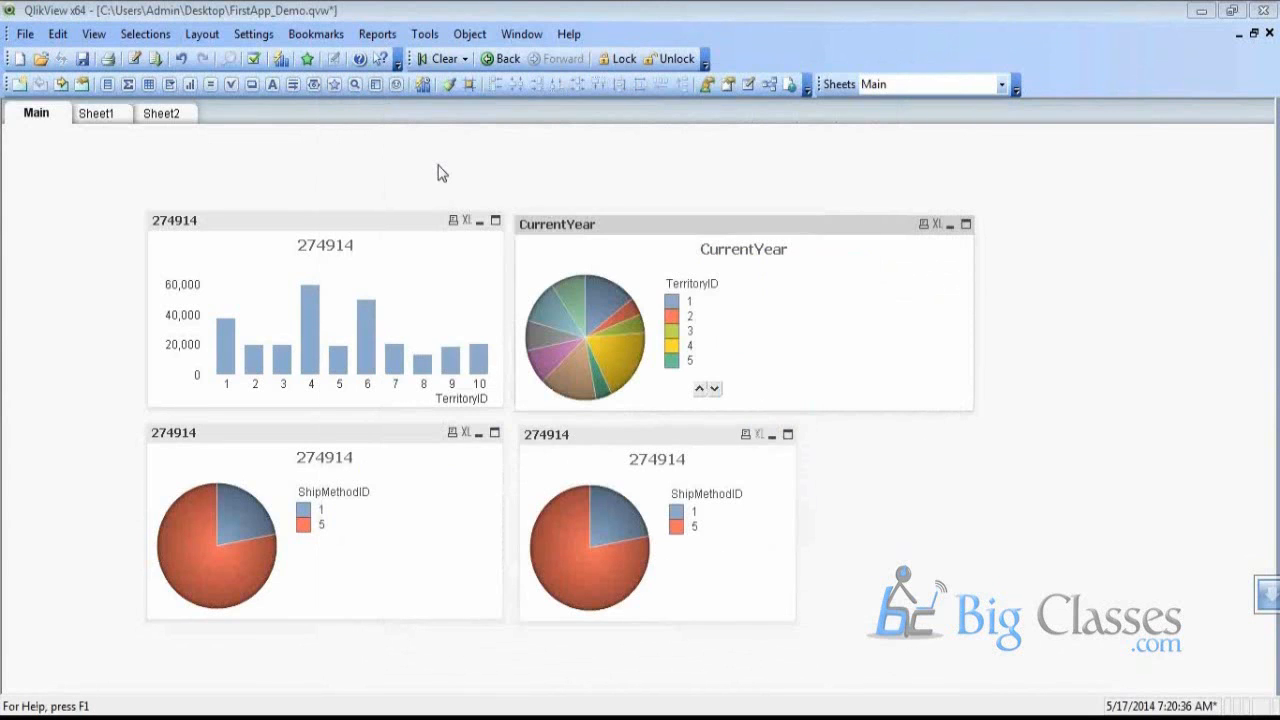
Change the chart type to Bar Chart on the General tab
key("alt+Return")
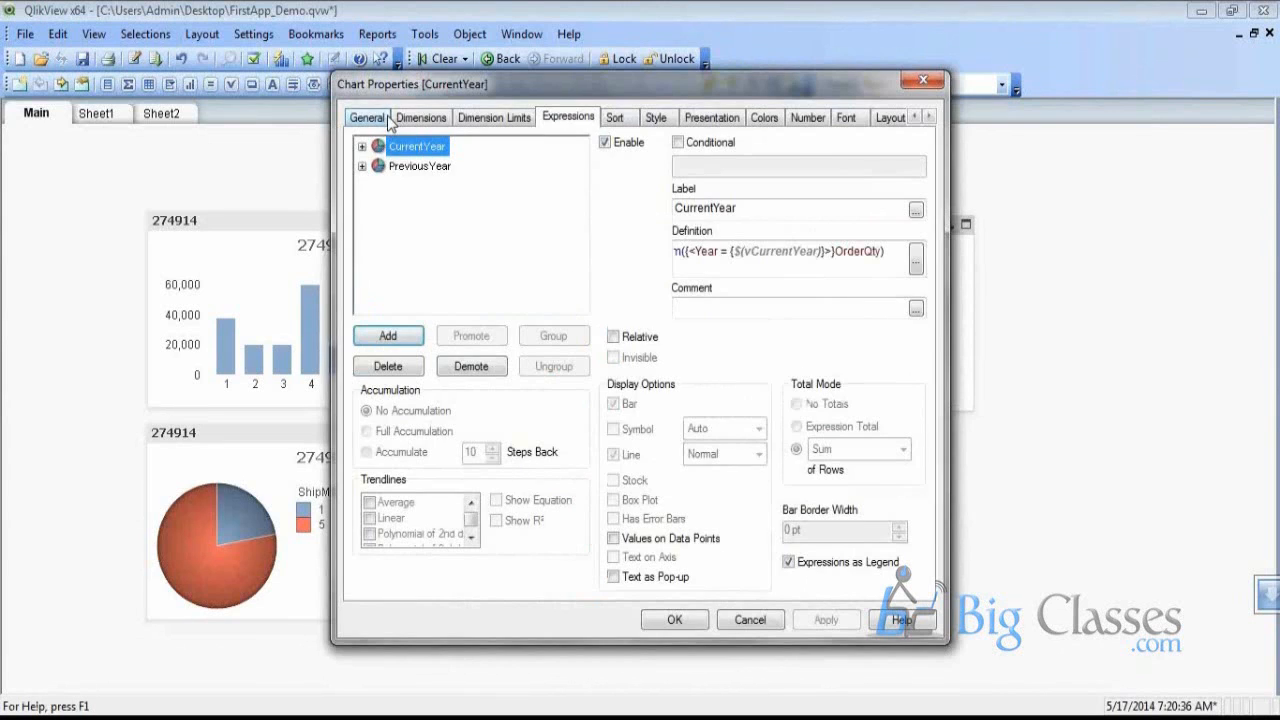
left_click(390, 118)
left_click(363, 374)
left_click(672, 617)
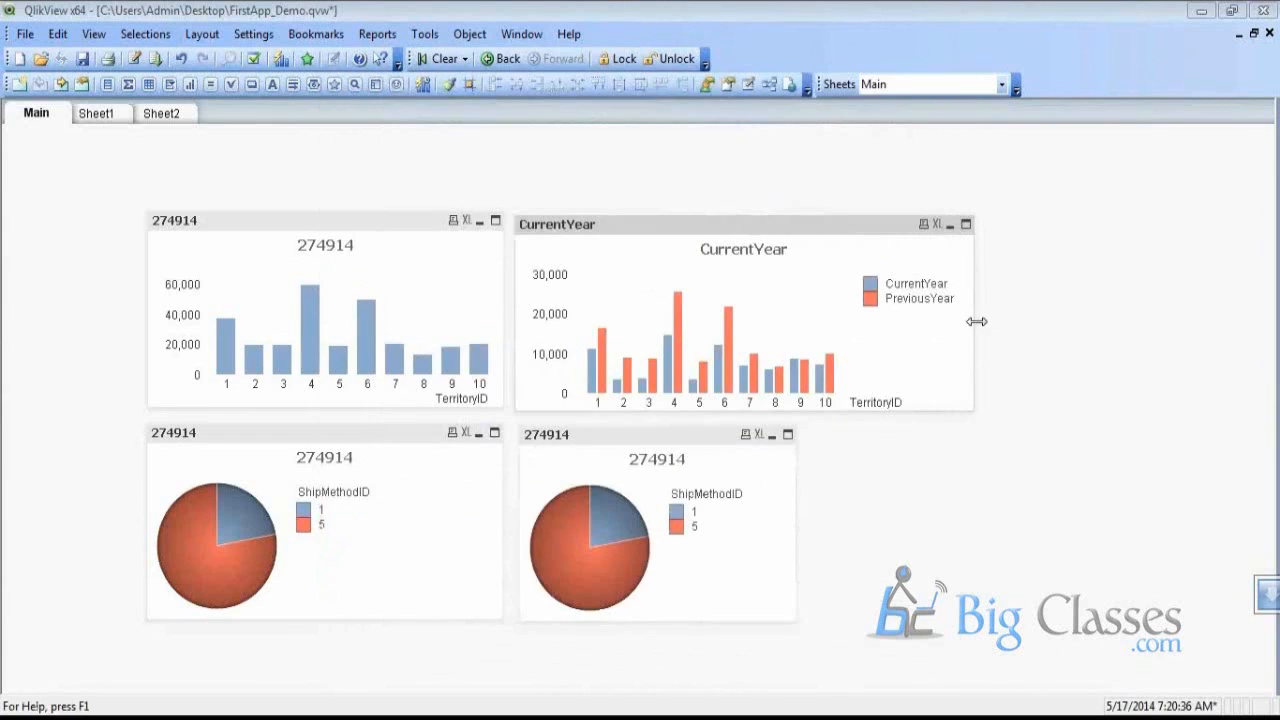
Widen the CurrentYear chart to the right and reopen its Properties at the dimensions list
left_click_drag(994, 318, 1147, 321)
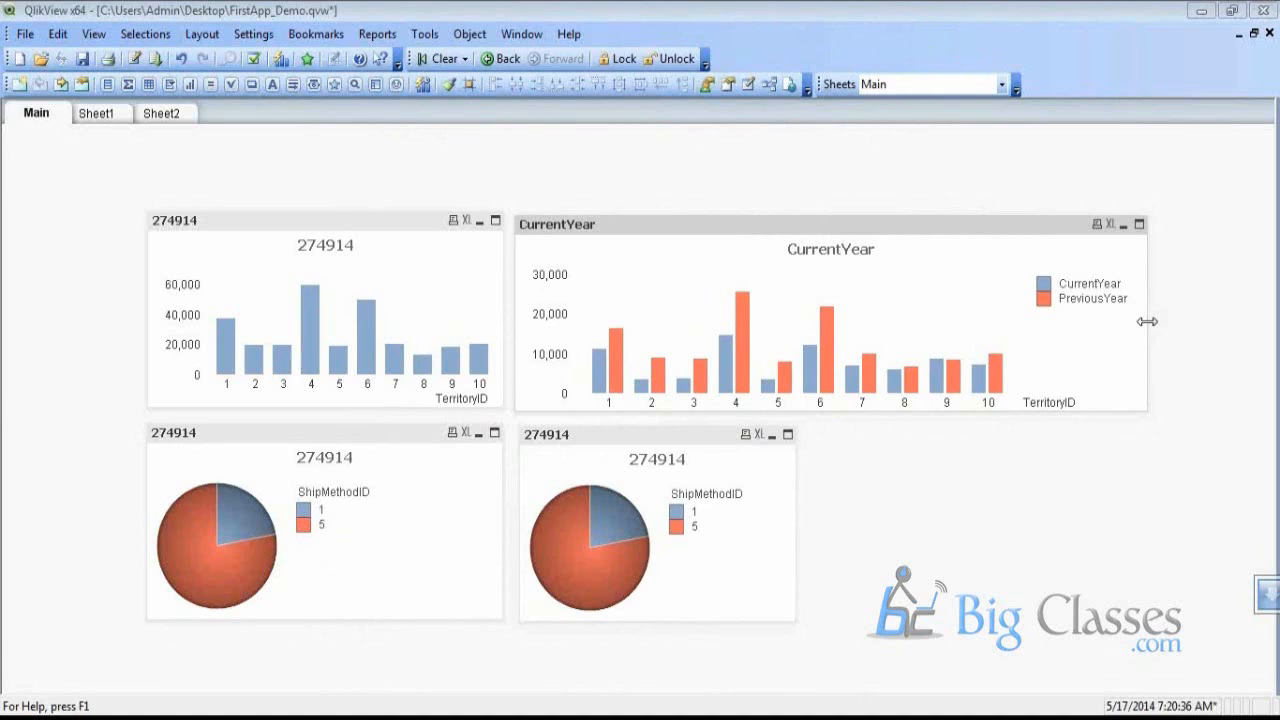
right_click(790, 250)
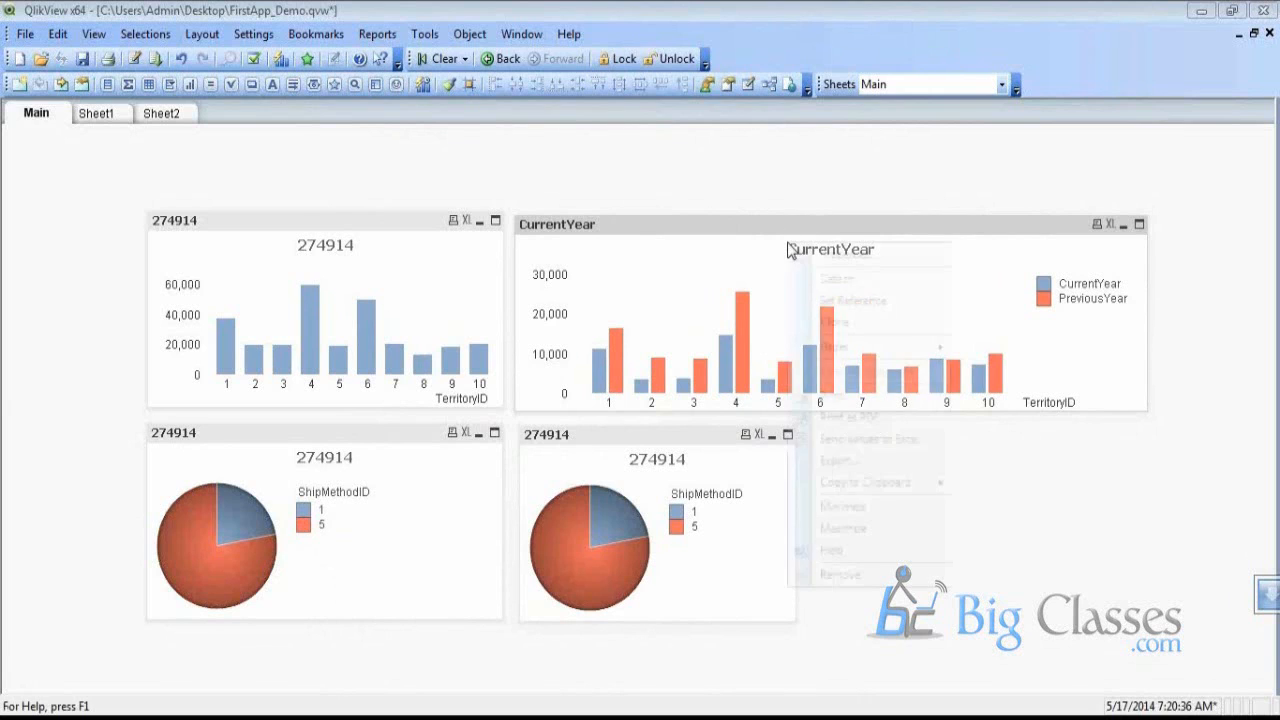
left_click(822, 250)
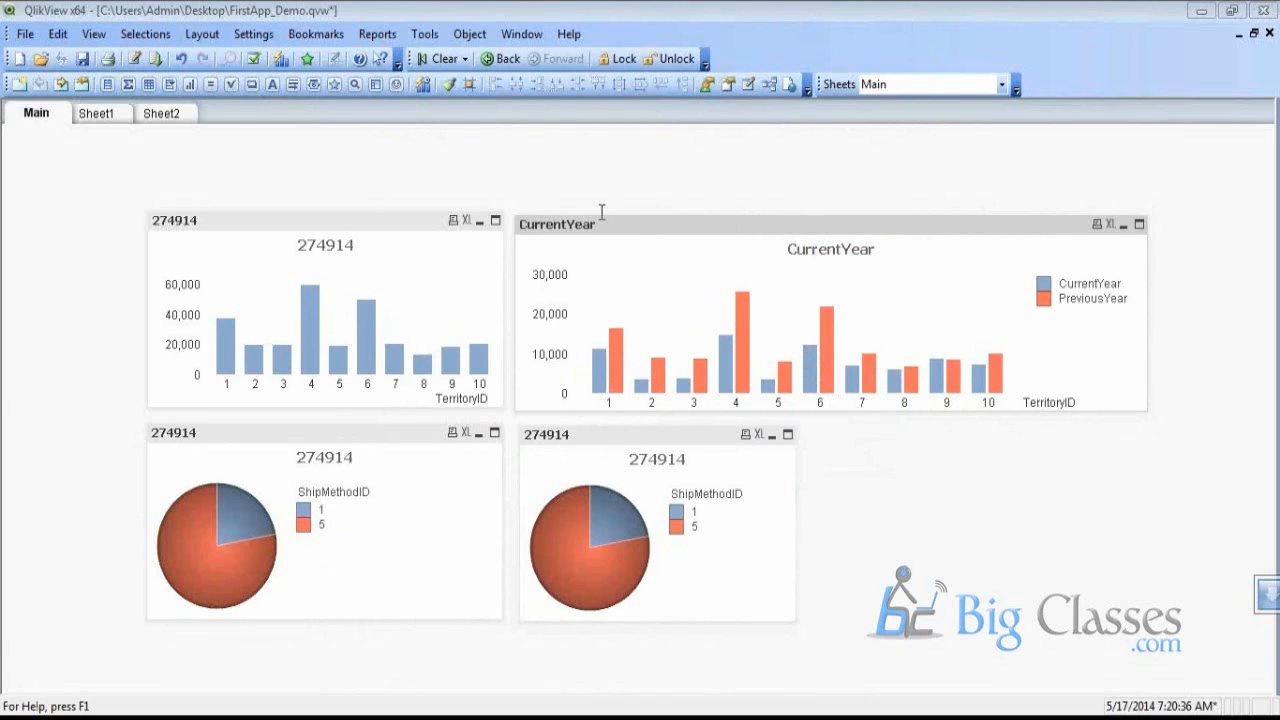
scroll(435, 375, "down", 5)
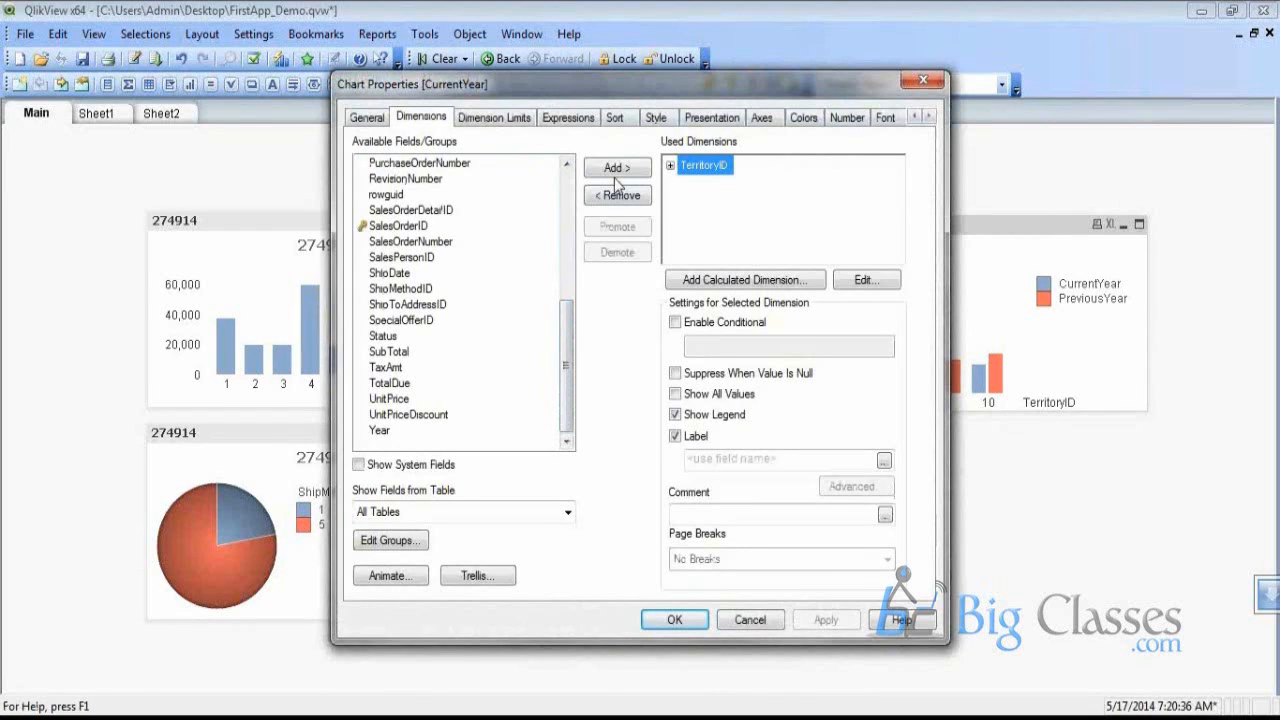
Replace the TerritoryID dimension with SpecialOfferID and apply the change
left_click(607, 168)
left_click(703, 165)
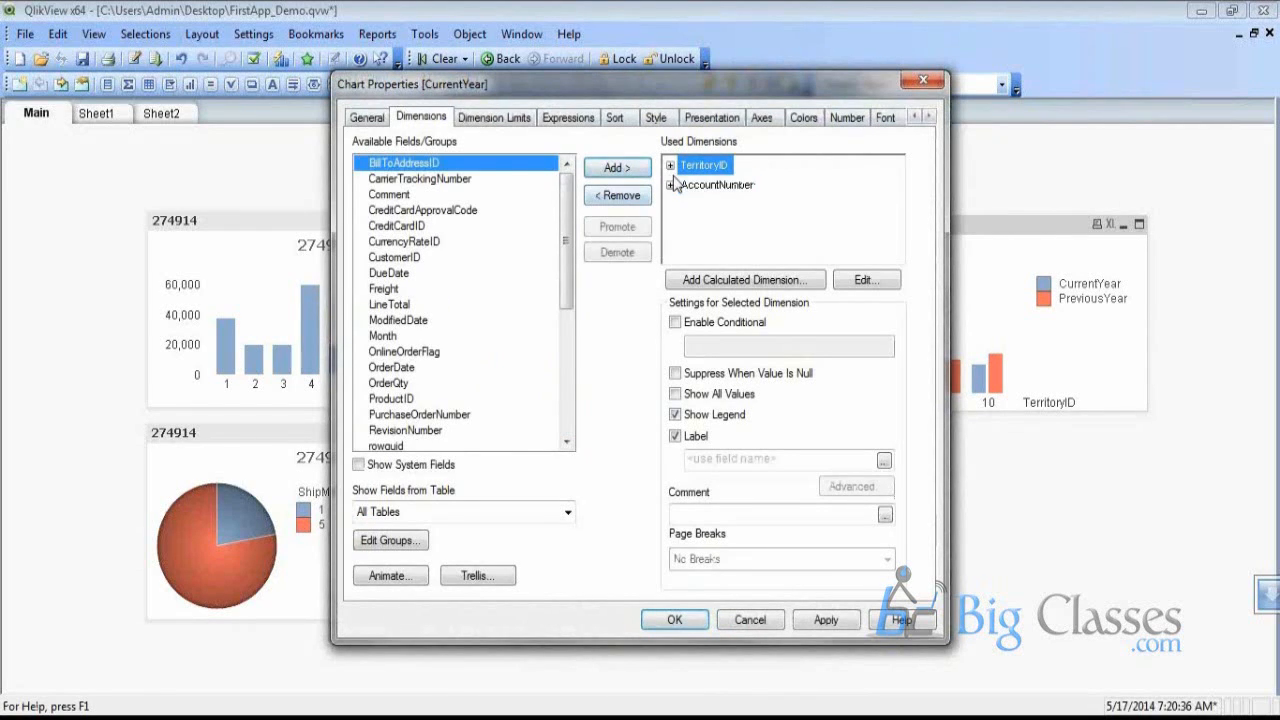
left_click(617, 195)
left_click(421, 228)
scroll(430, 266, "down", 3)
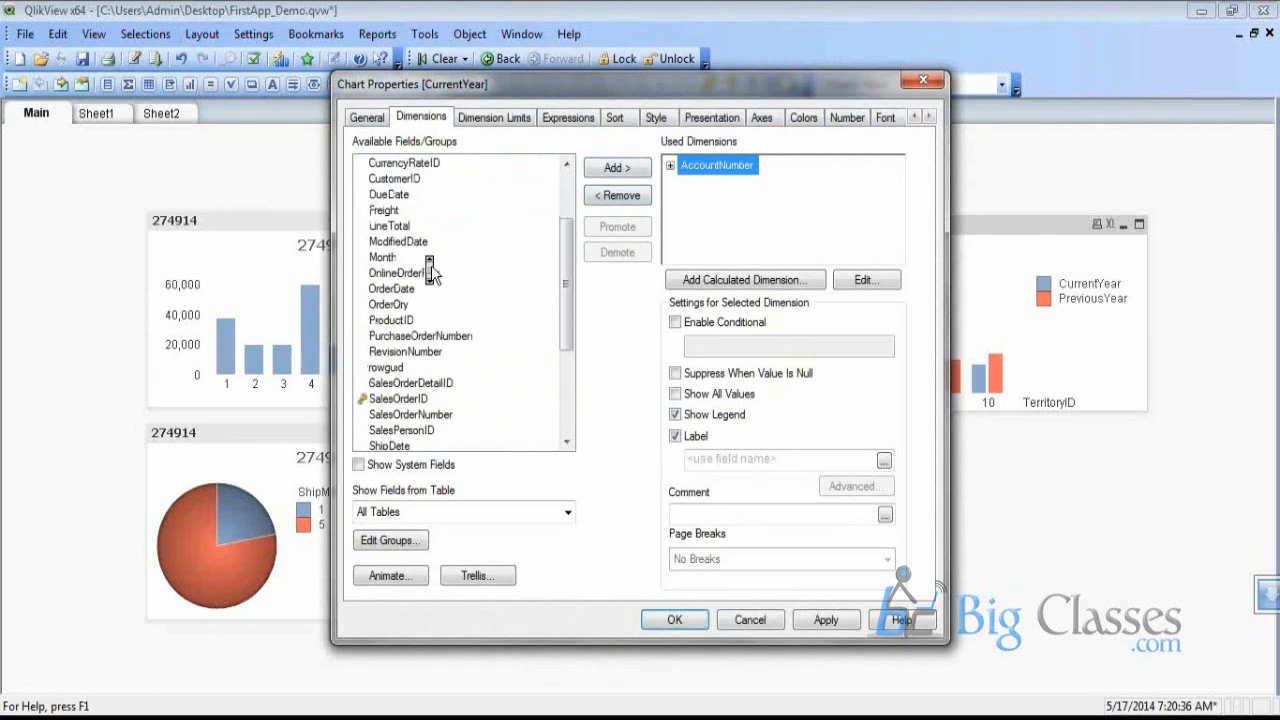
left_click(645, 197)
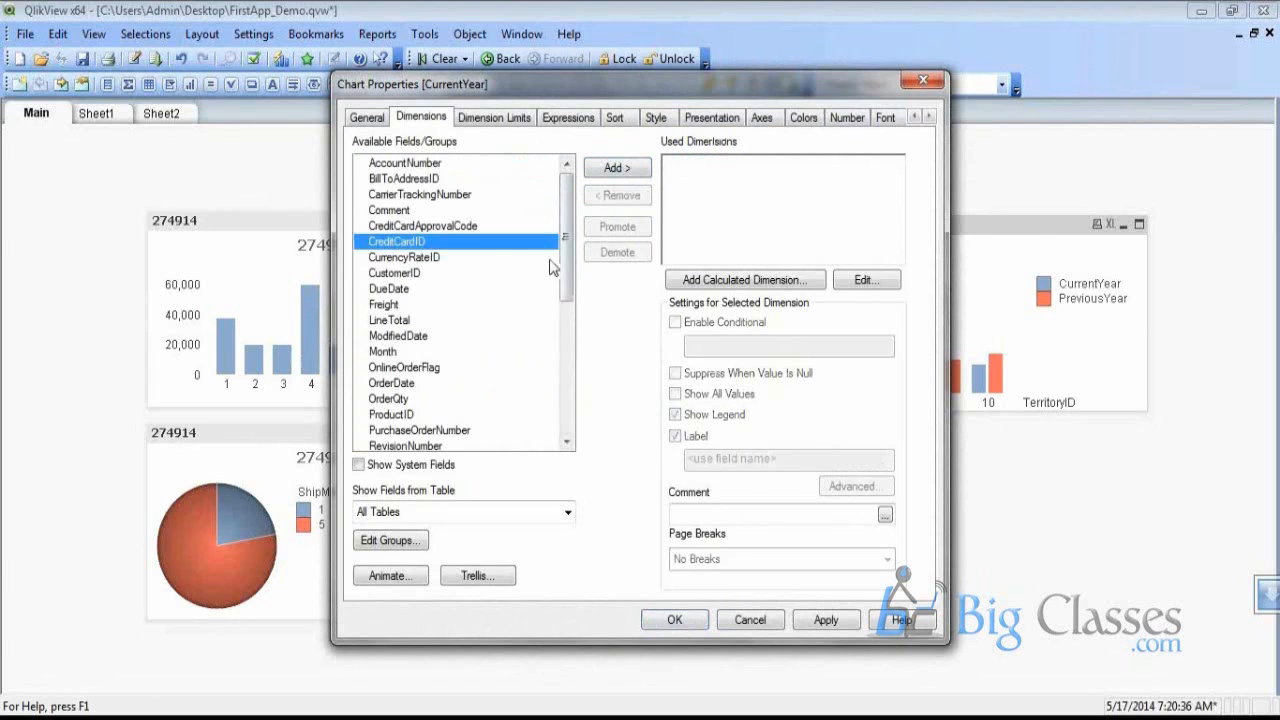
left_click_drag(565, 262, 448, 377)
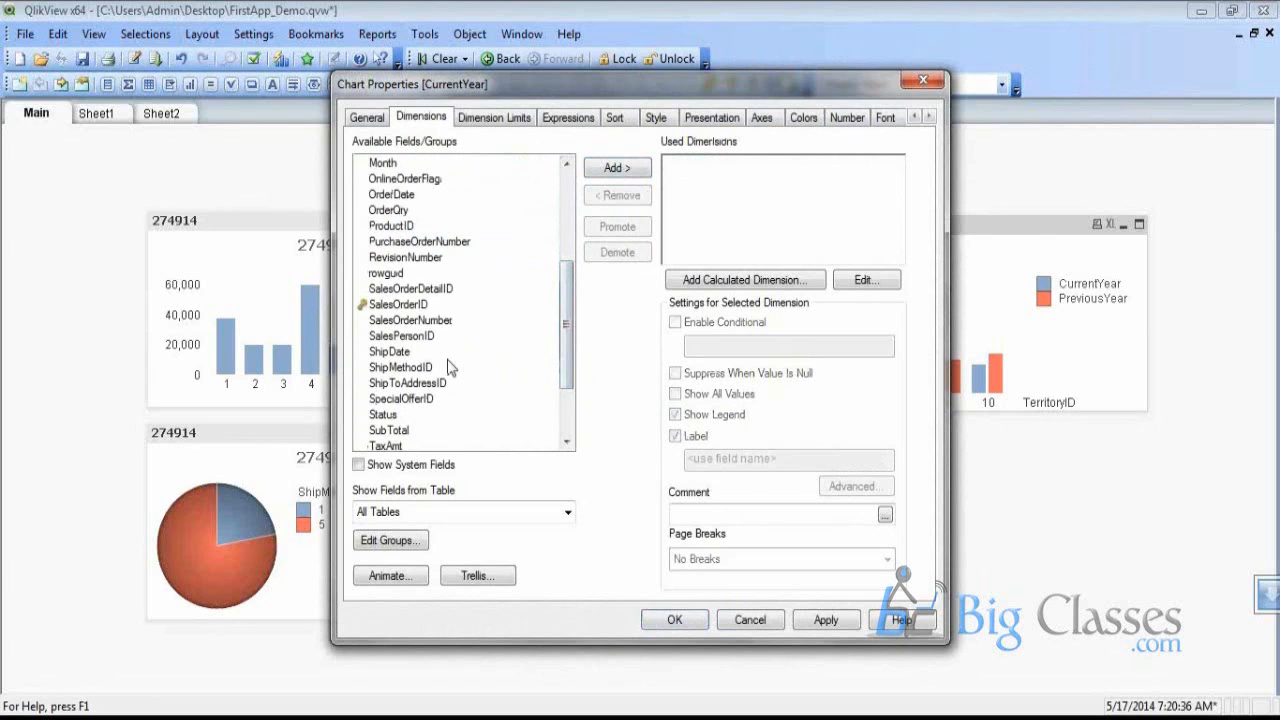
left_click(445, 380)
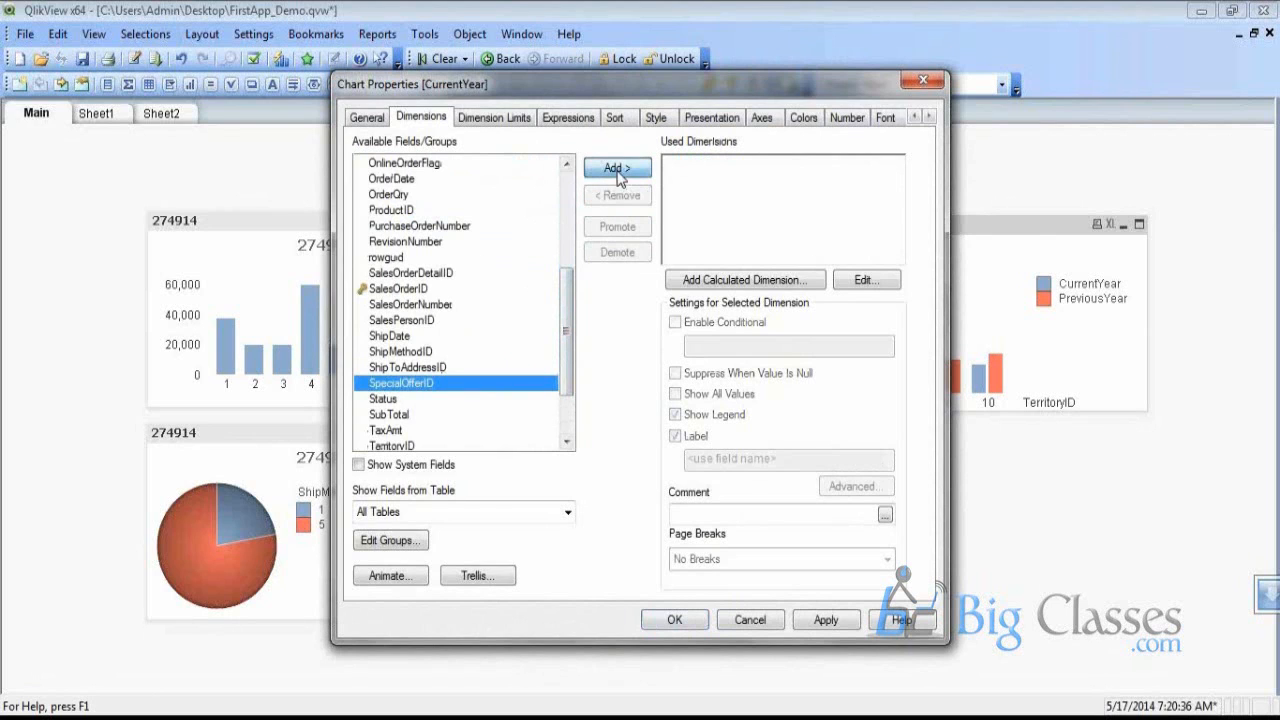
left_click(617, 168)
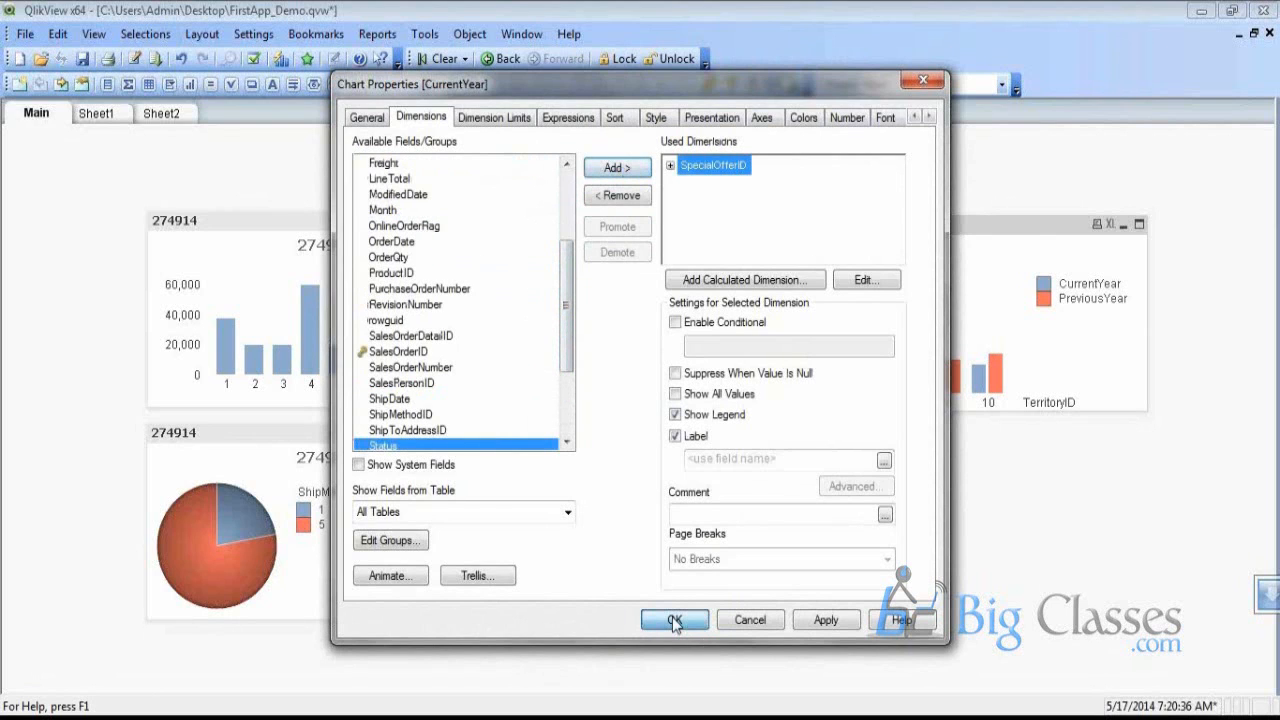
left_click(674, 621)
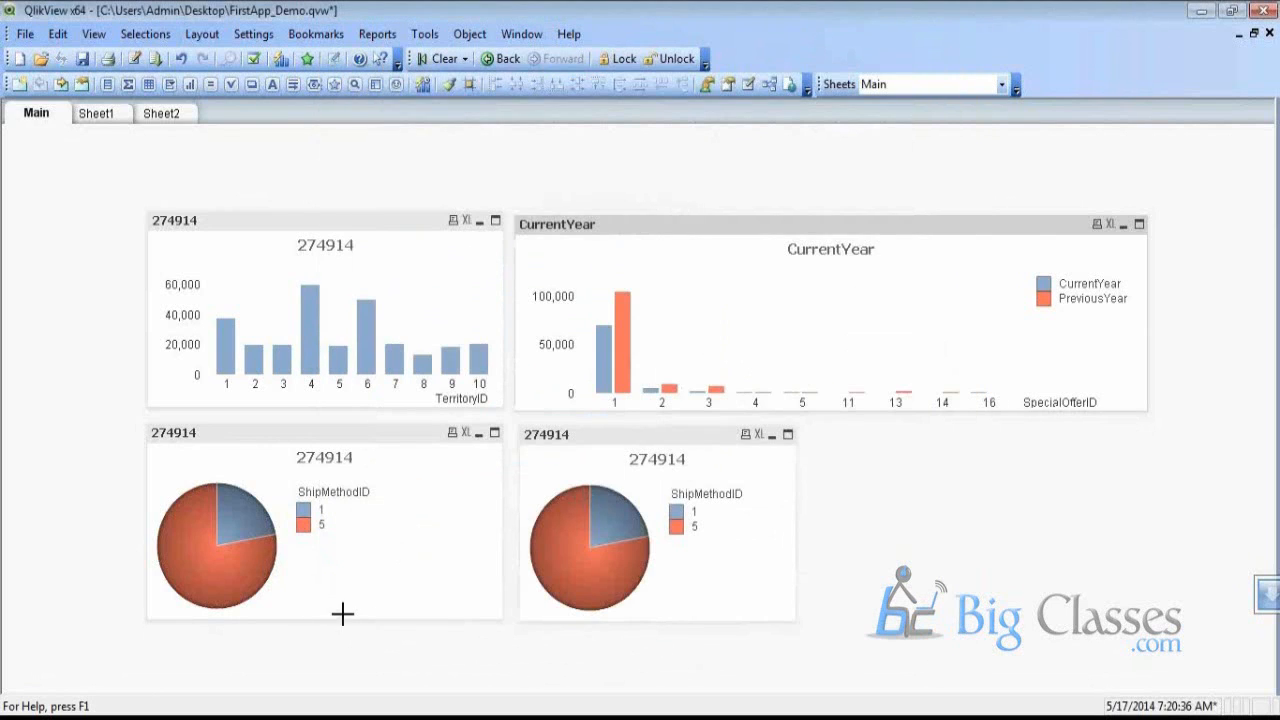
mouse_move(327, 712)
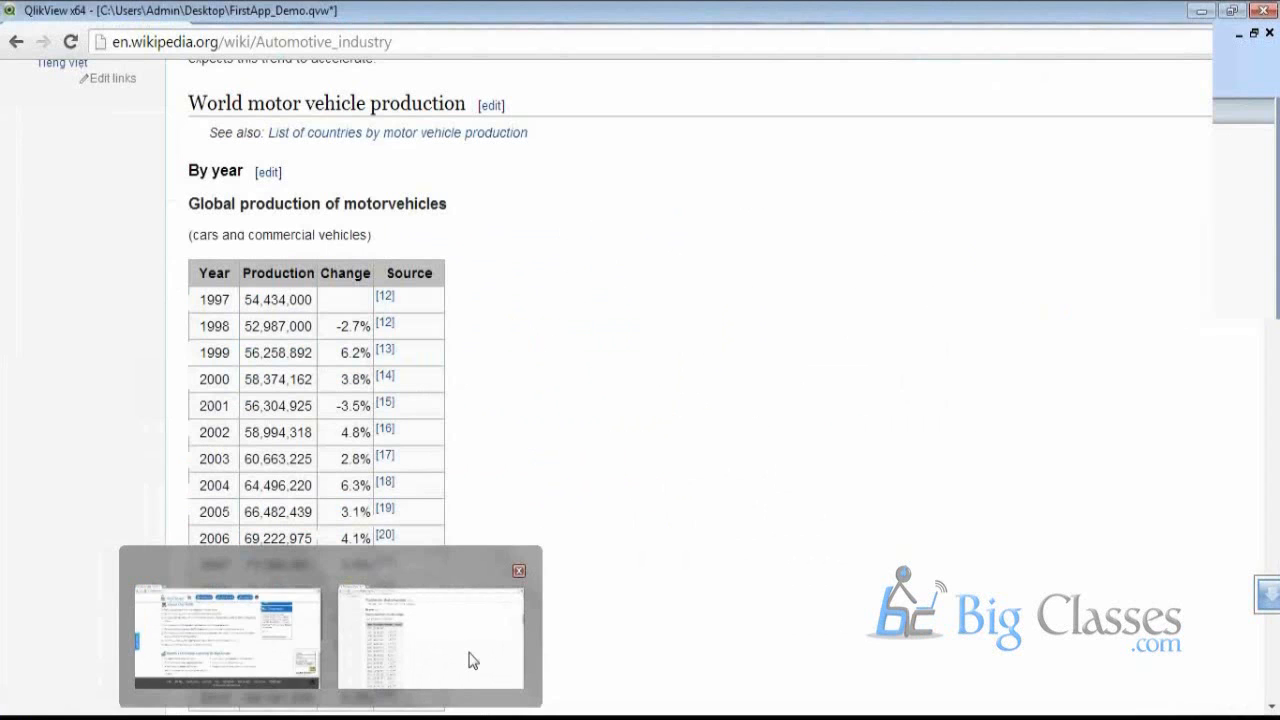
left_click(471, 655)
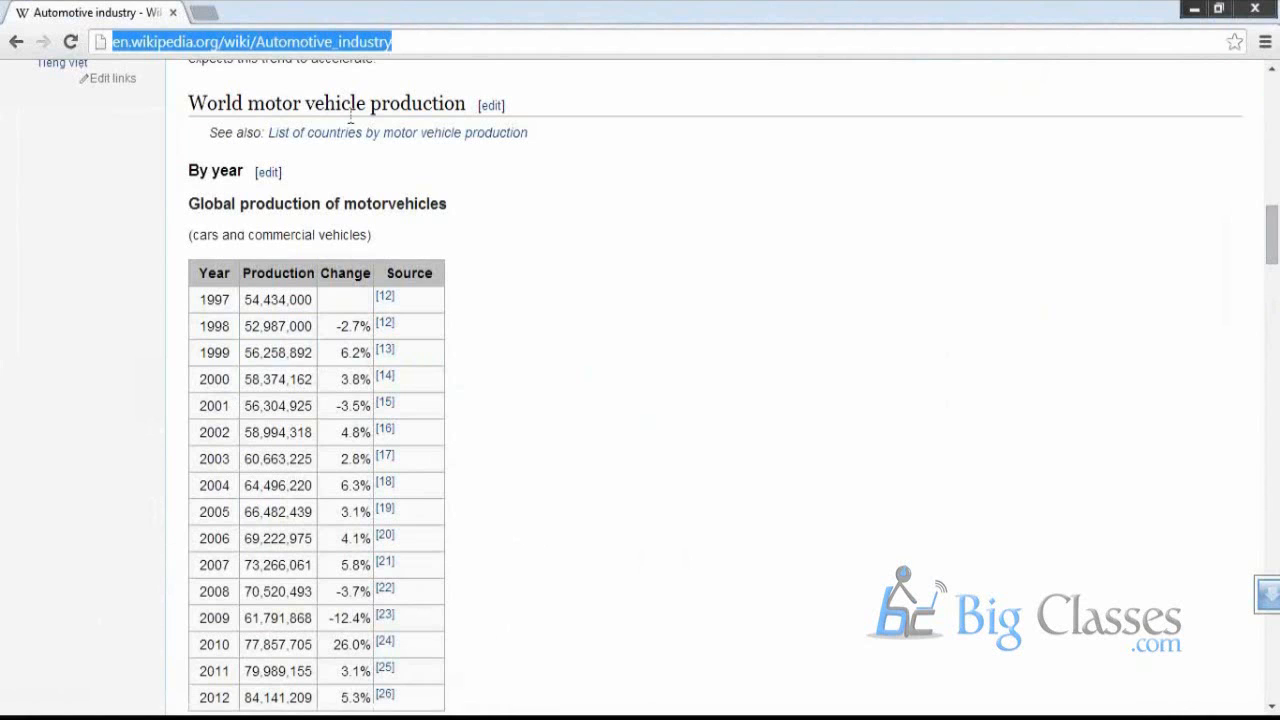
key("alt+Tab")
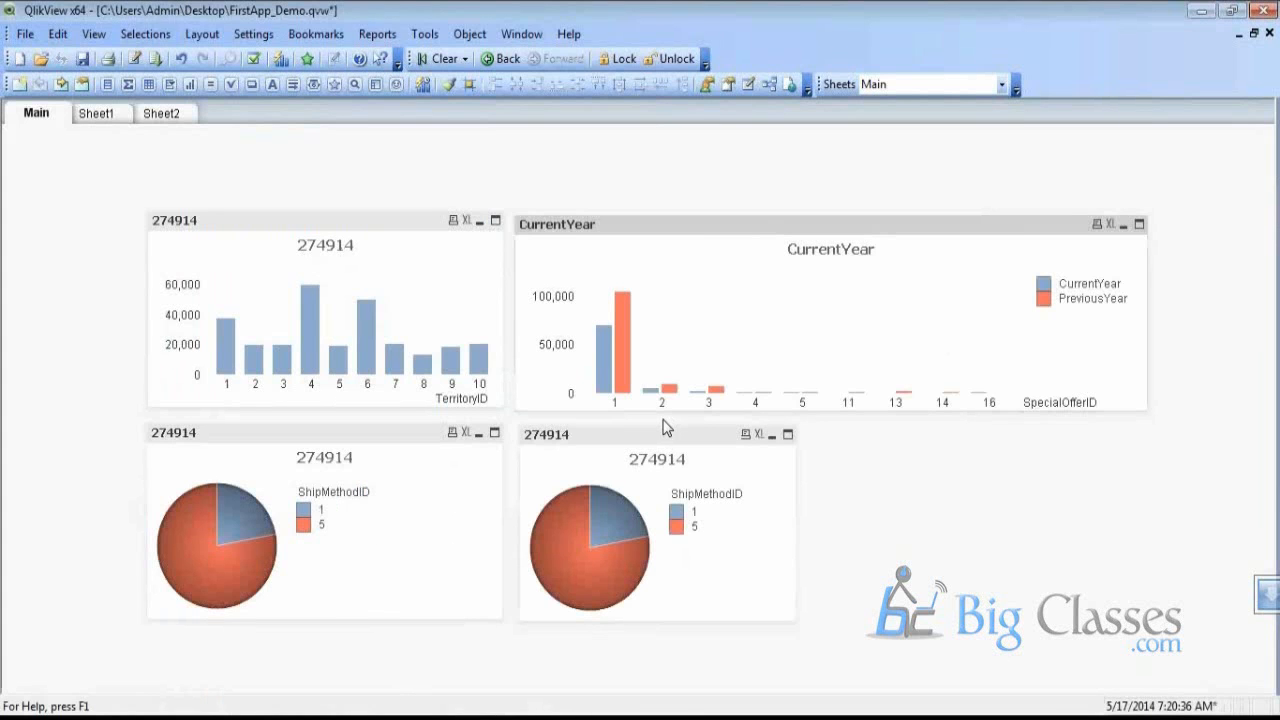
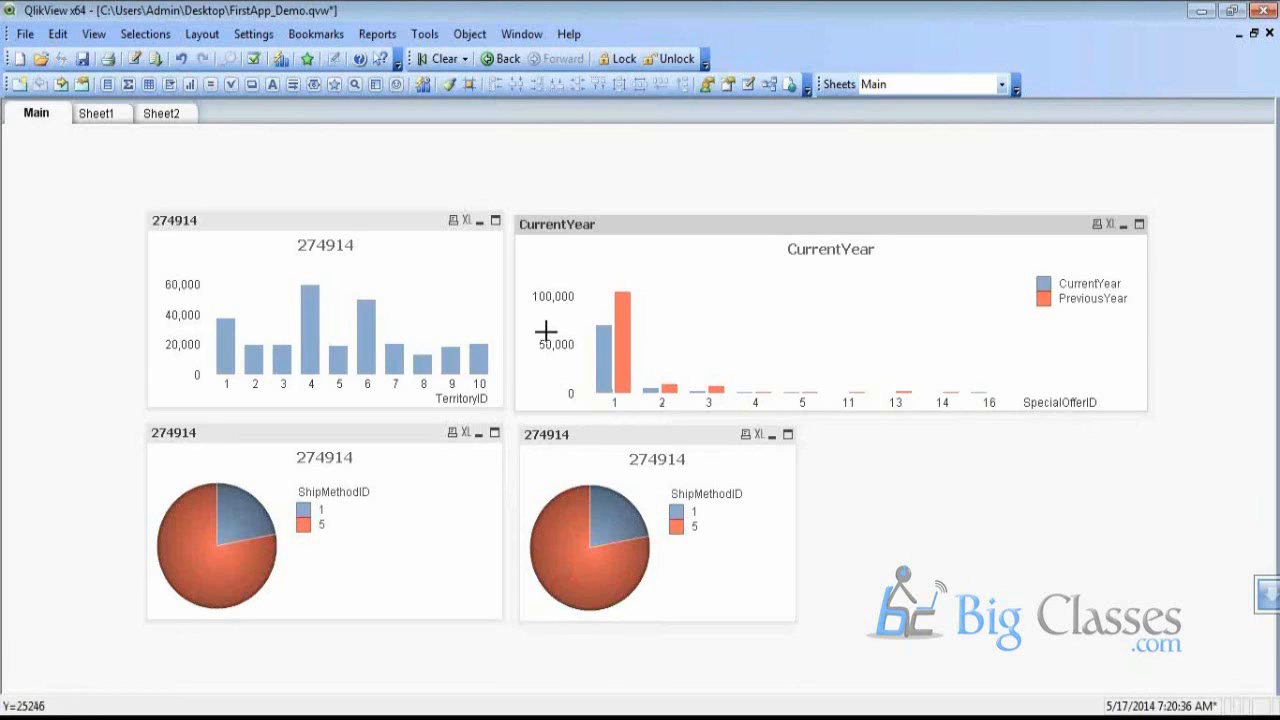
Open the FirstApp_Demo load script editor and add a new script tab
left_click(134, 59)
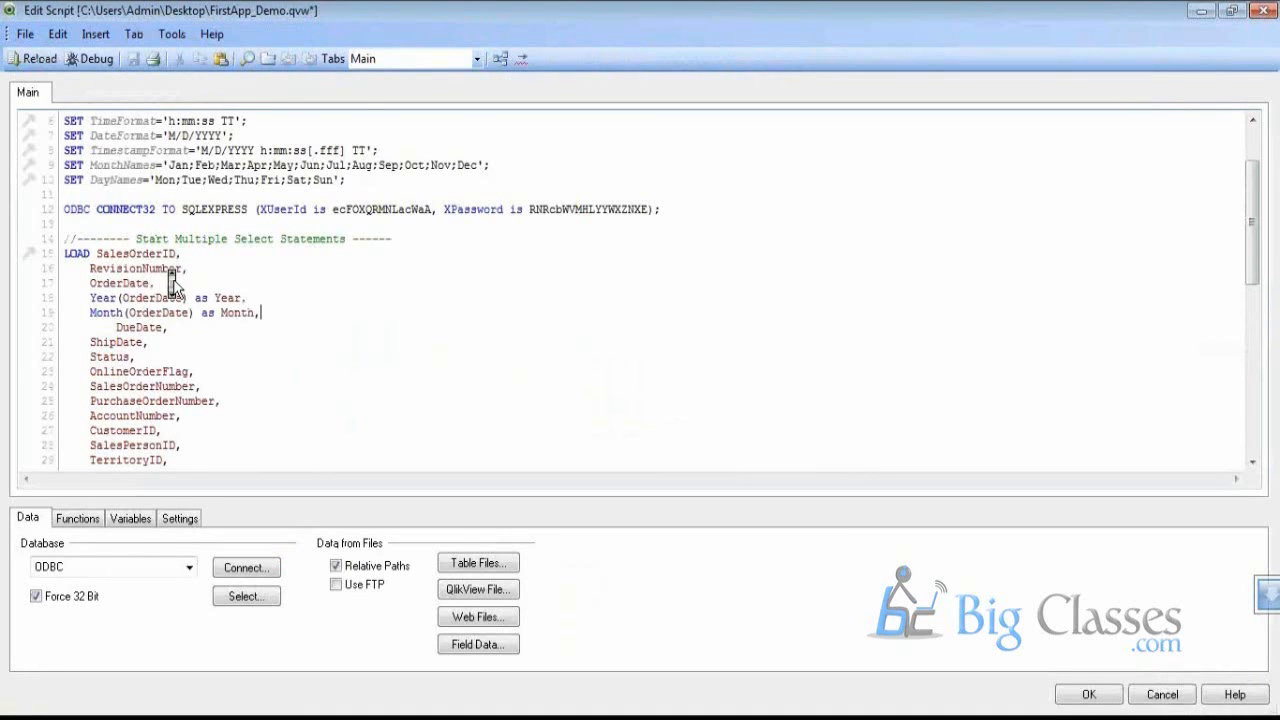
scroll(172, 285, "down", 8)
scroll(172, 285, "up", 9)
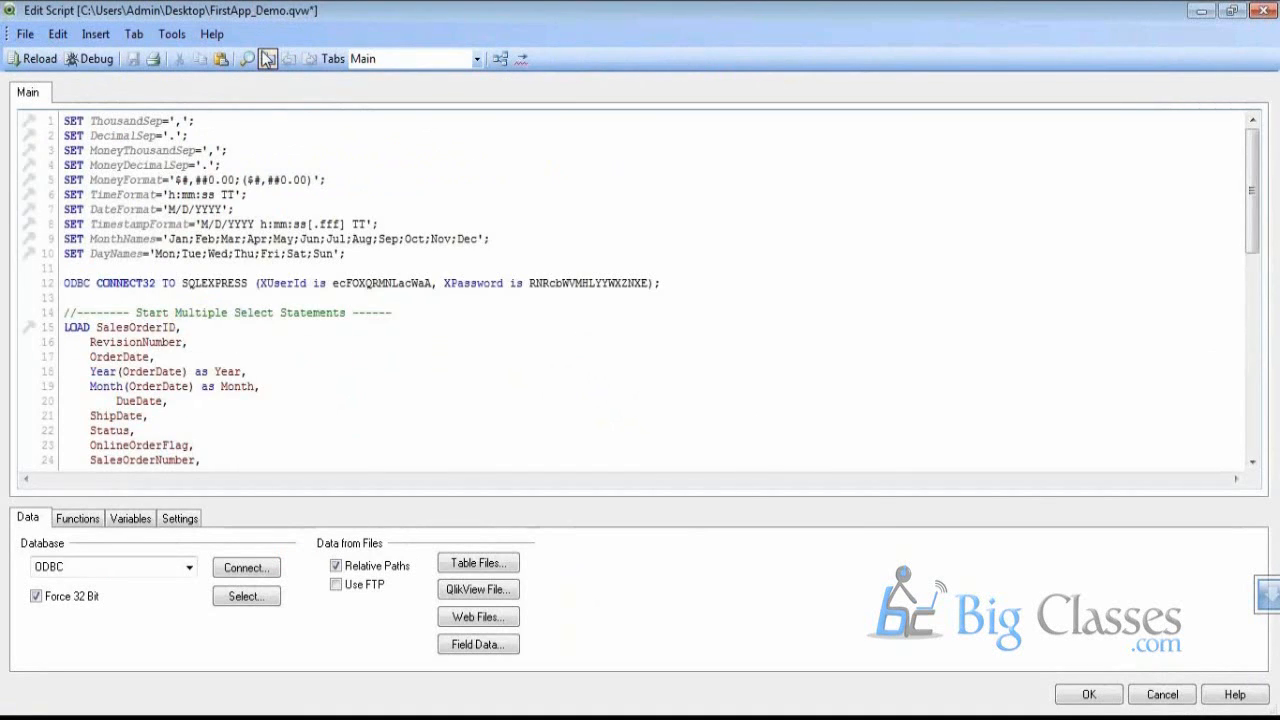
left_click(268, 59)
Accept Main 2 as the tab name and try a Web Files load of the Wikipedia page
left_click(730, 500)
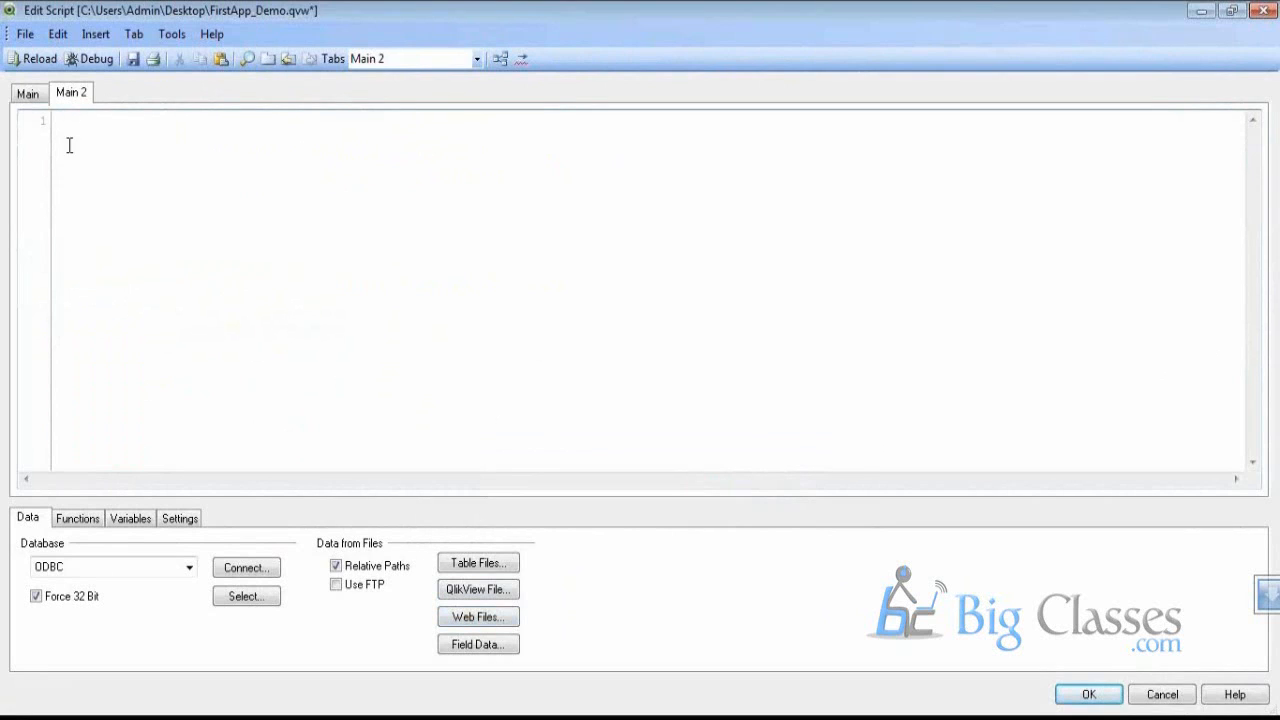
left_click(470, 617)
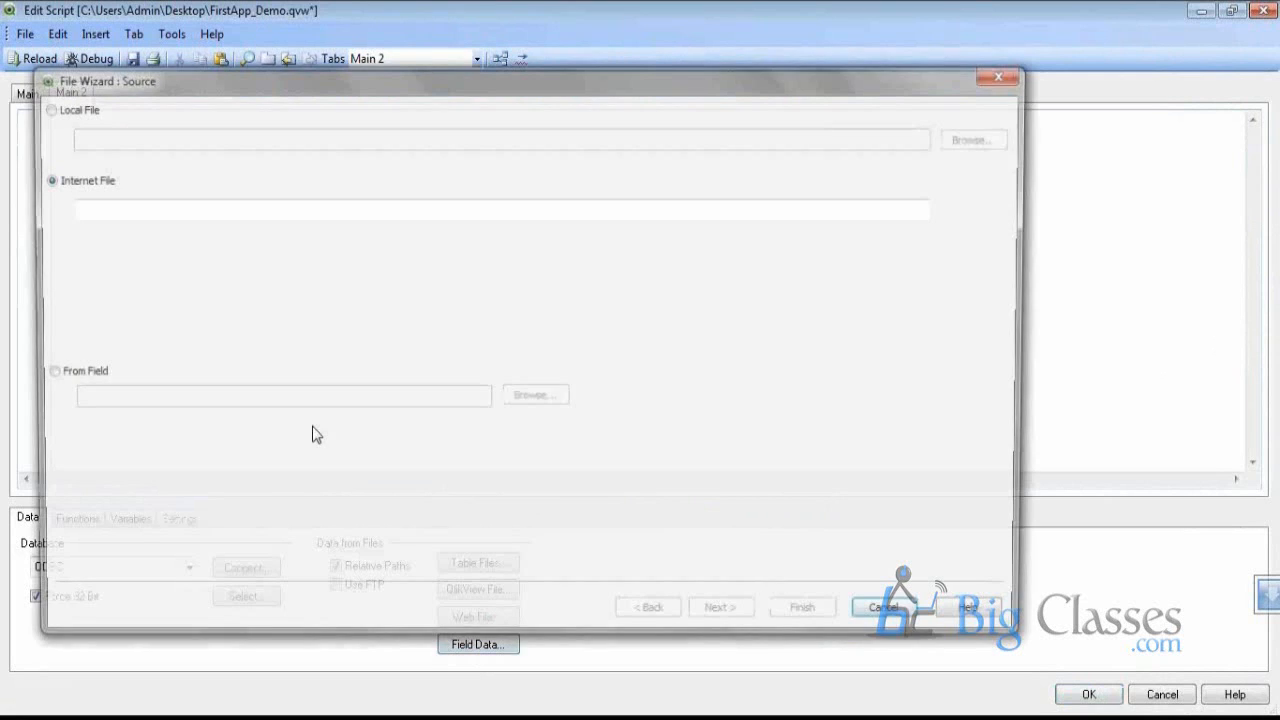
type("http://en.wikipedia.org/wiki/Automotive_industry")
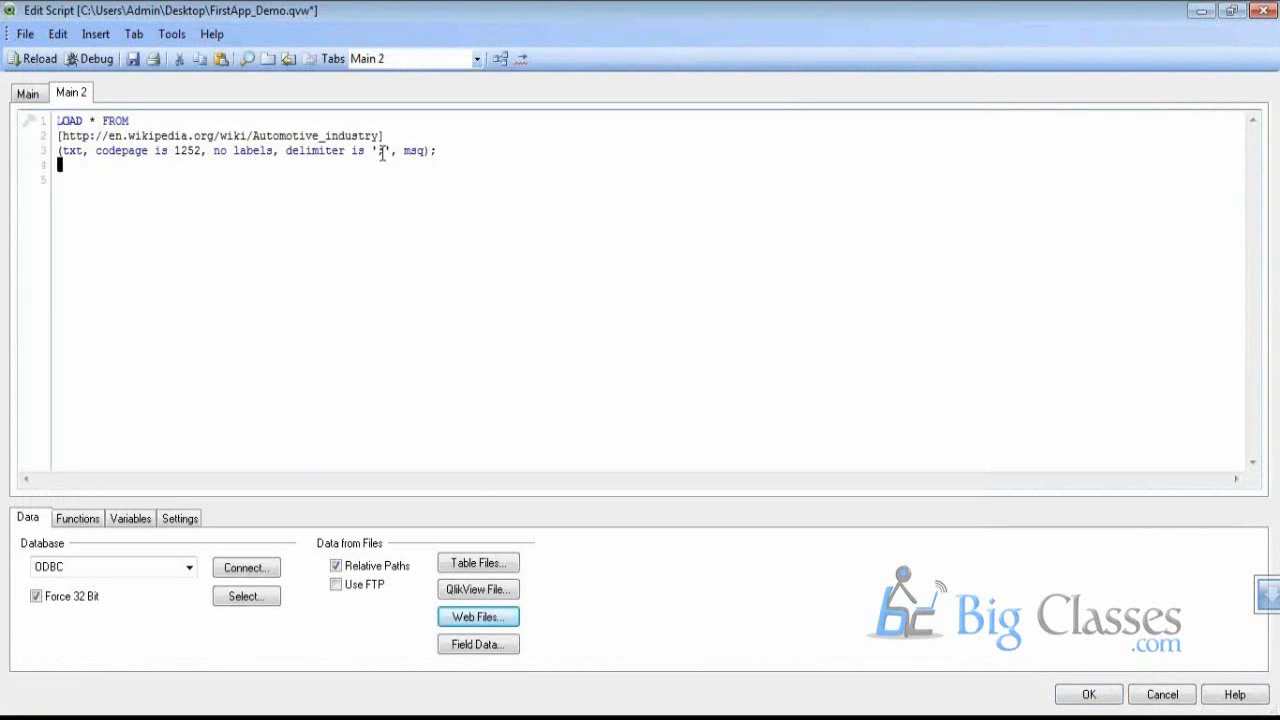
Select and delete the generated trial LOAD statement, leaving Main 2 empty
left_click(109, 179)
right_click(109, 180)
left_click_drag(404, 170, 45, 118)
key("Delete")
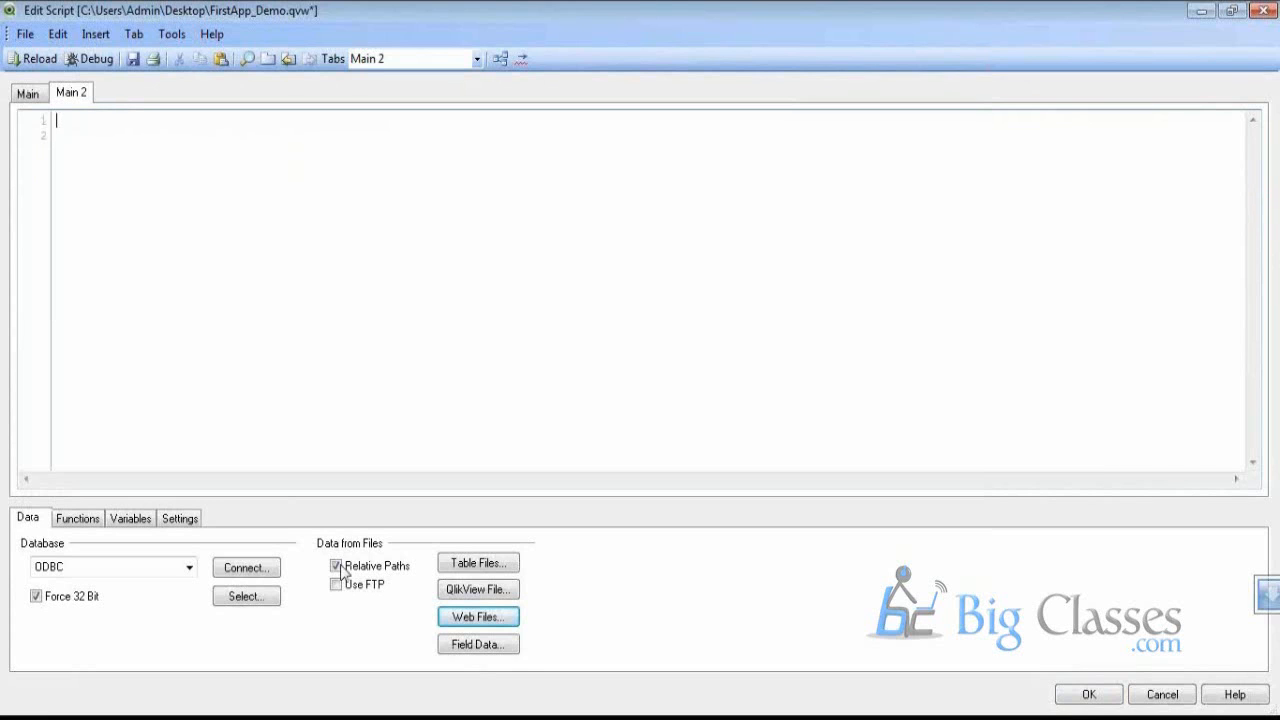
Load the Automotive_industry page as a web file and preview its tables @2 through @9
left_click(473, 622)
type("http://en.wikipedia.org/wiki/Automotive_industry")
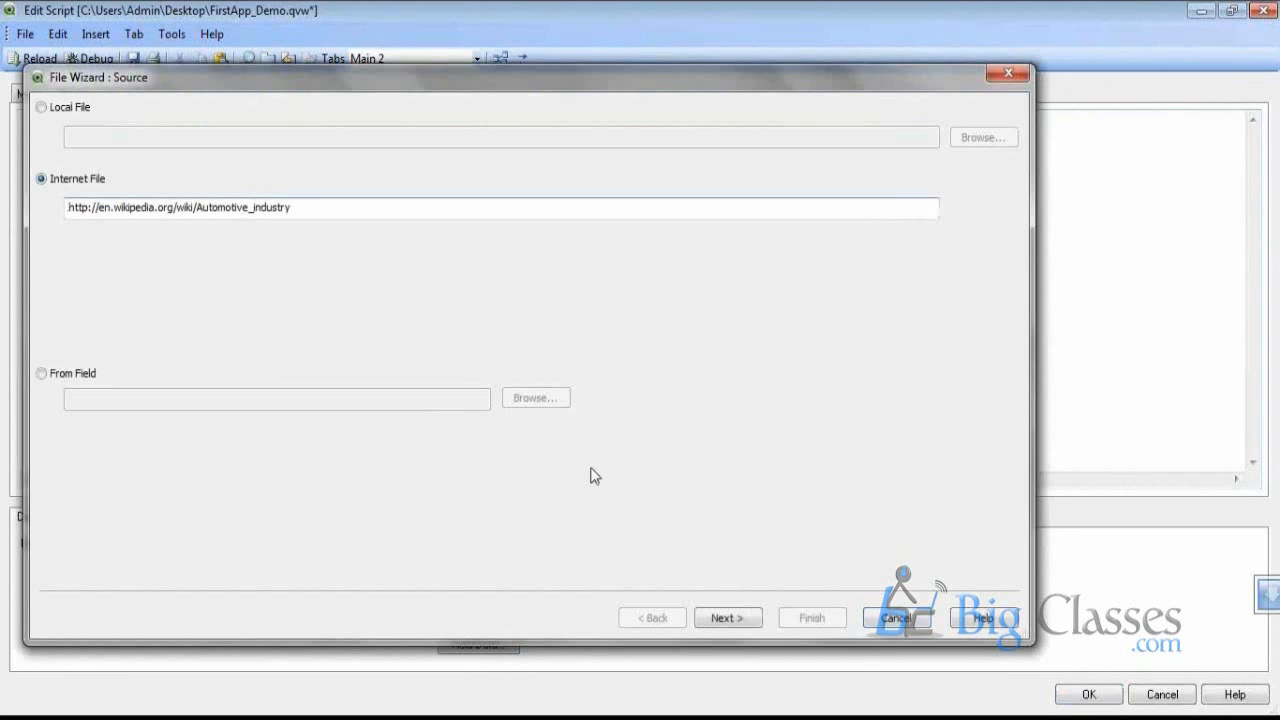
left_click(737, 626)
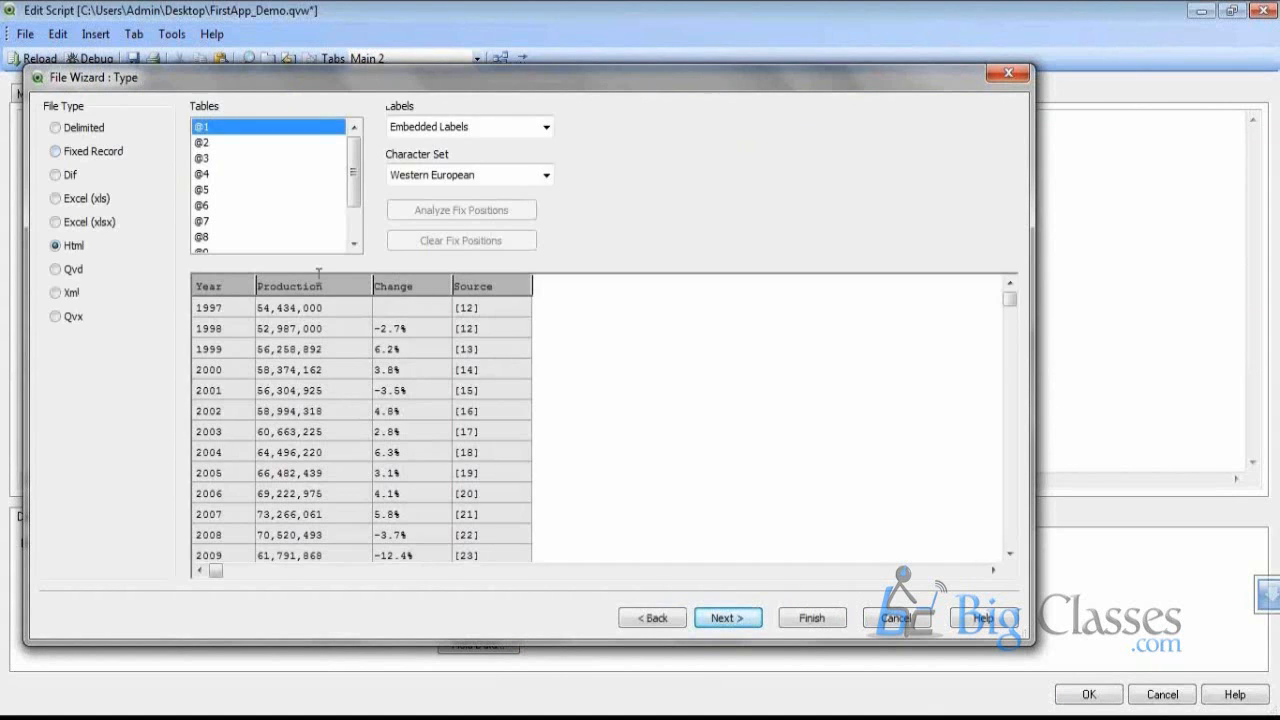
left_click(233, 145)
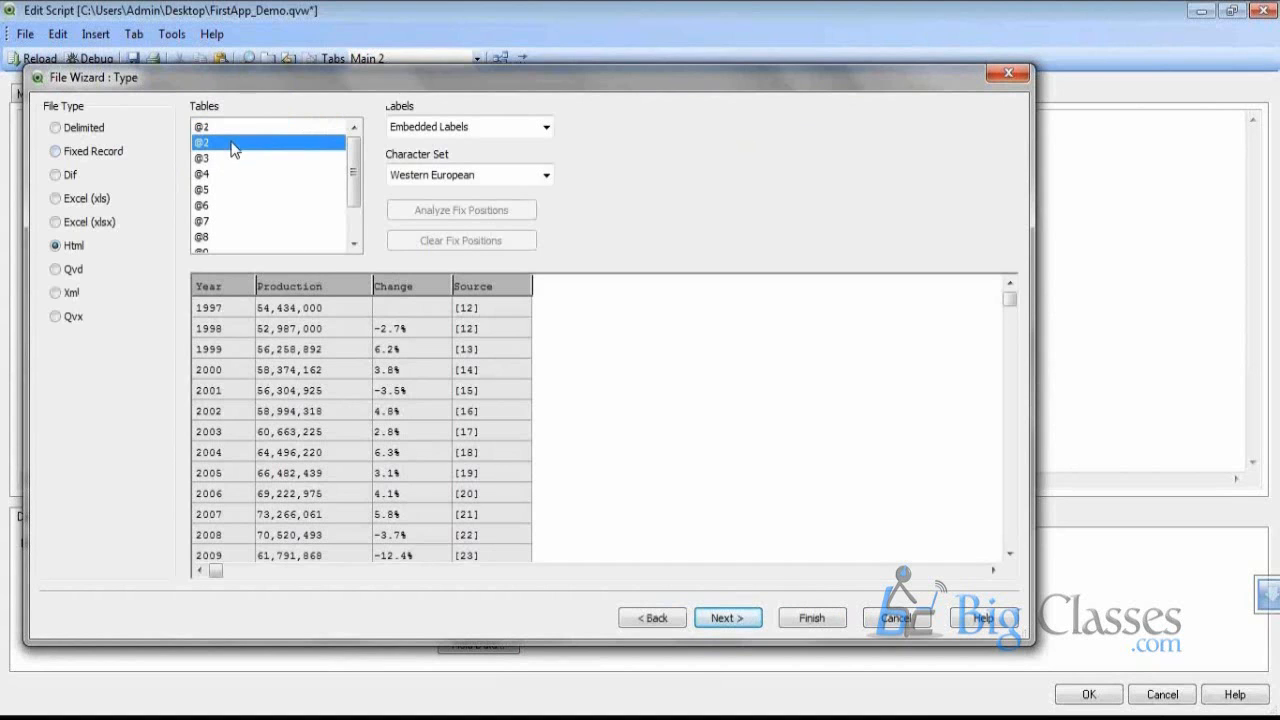
left_click(232, 159)
left_click(229, 174)
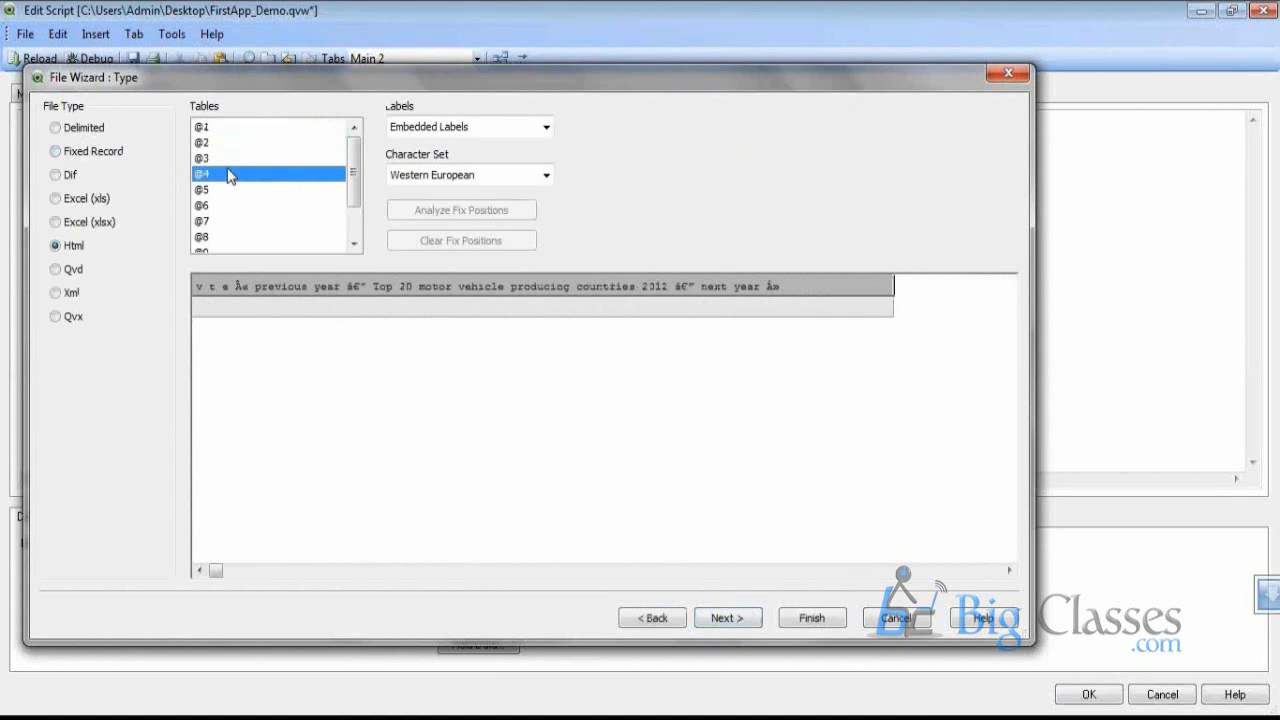
left_click(233, 189)
left_click(227, 205)
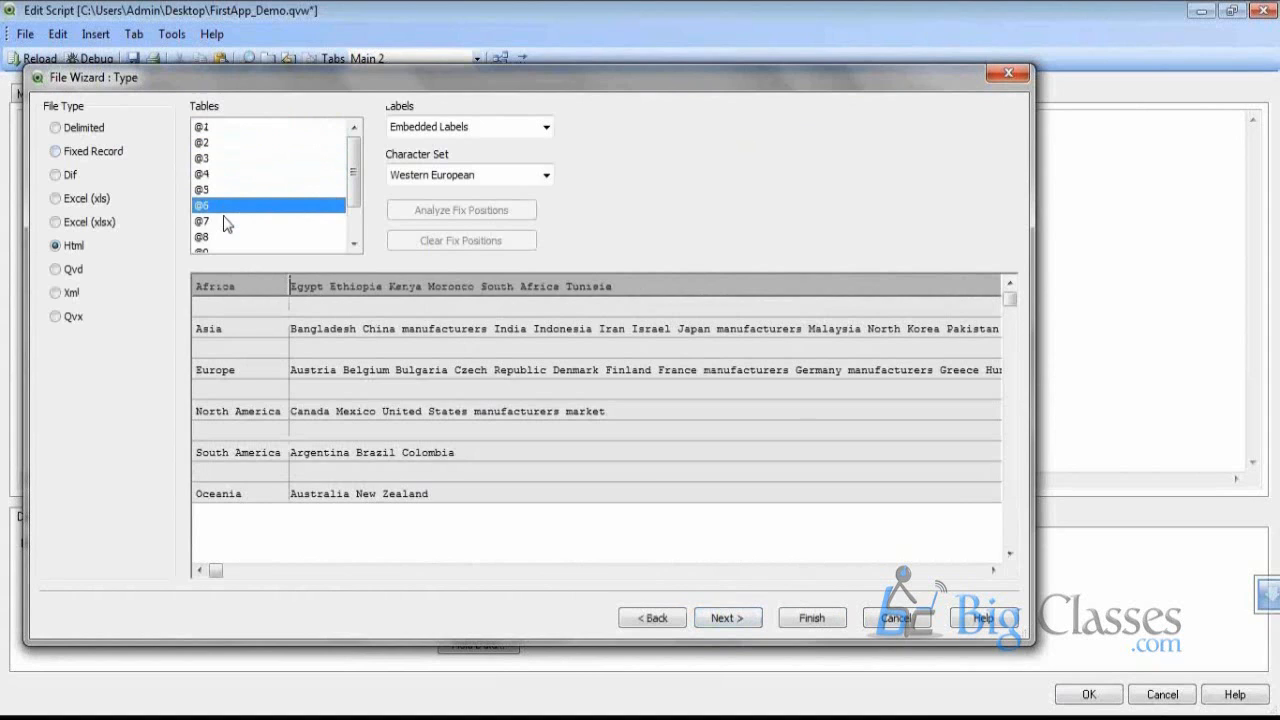
left_click(228, 237)
left_click(228, 251)
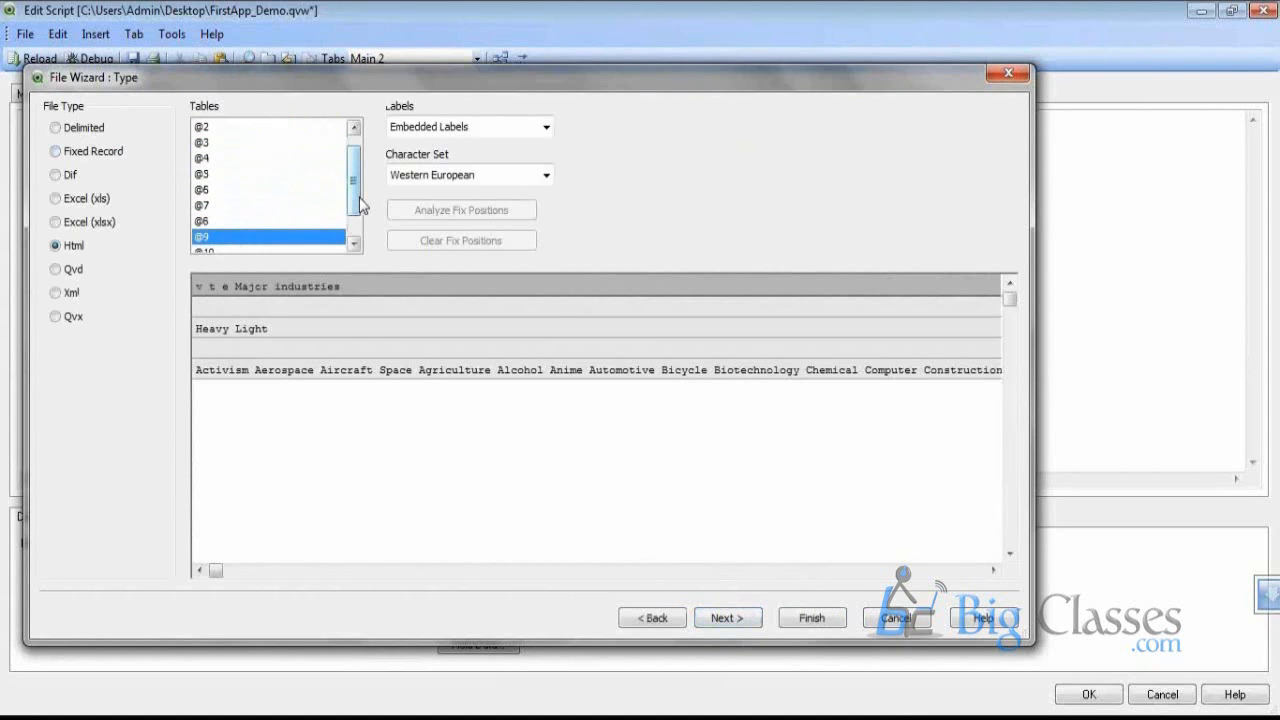
left_click_drag(356, 197, 301, 226)
left_click(301, 226)
left_click(284, 236)
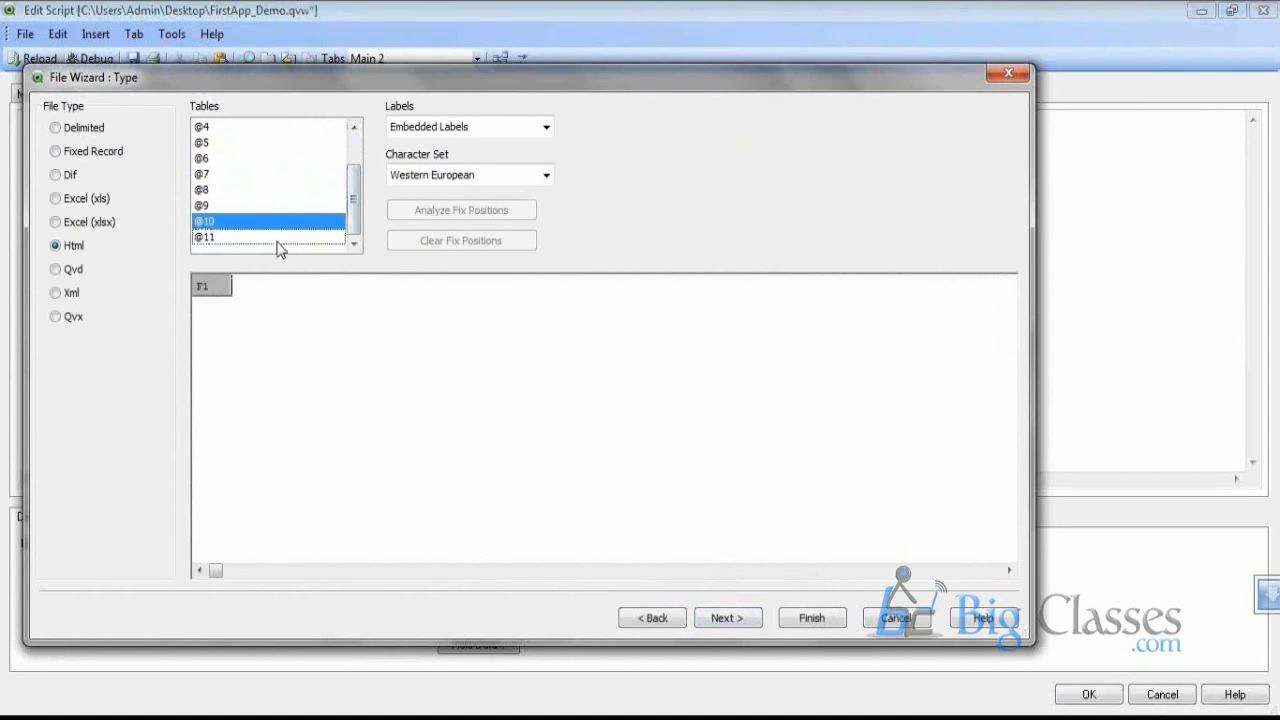
left_click_drag(353, 170, 362, 129)
left_click(320, 127)
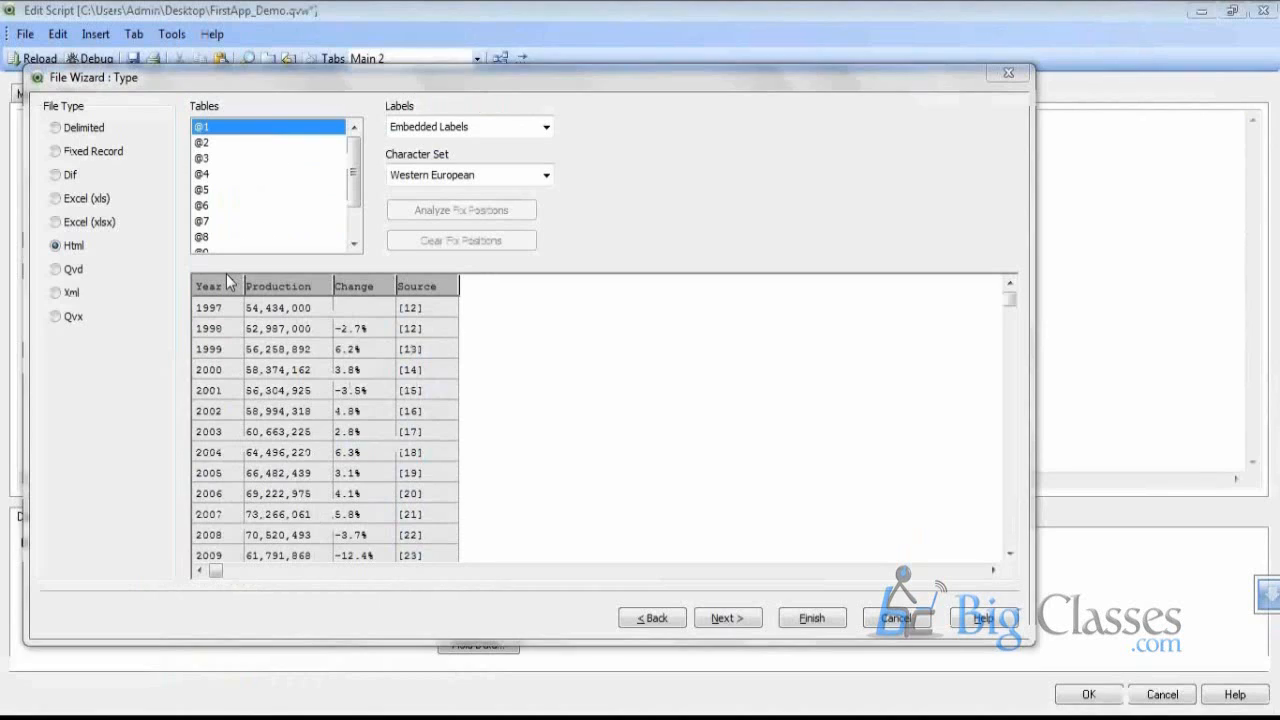
left_click(220, 142)
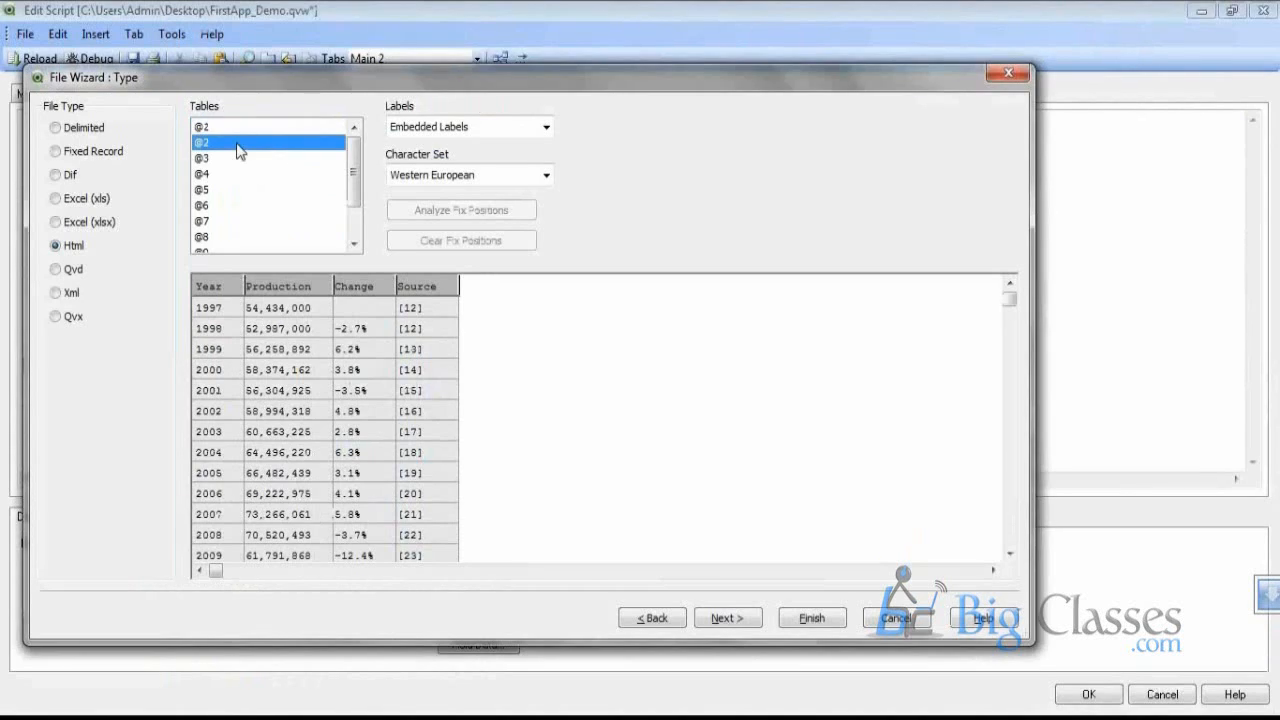
key("alt+Tab")
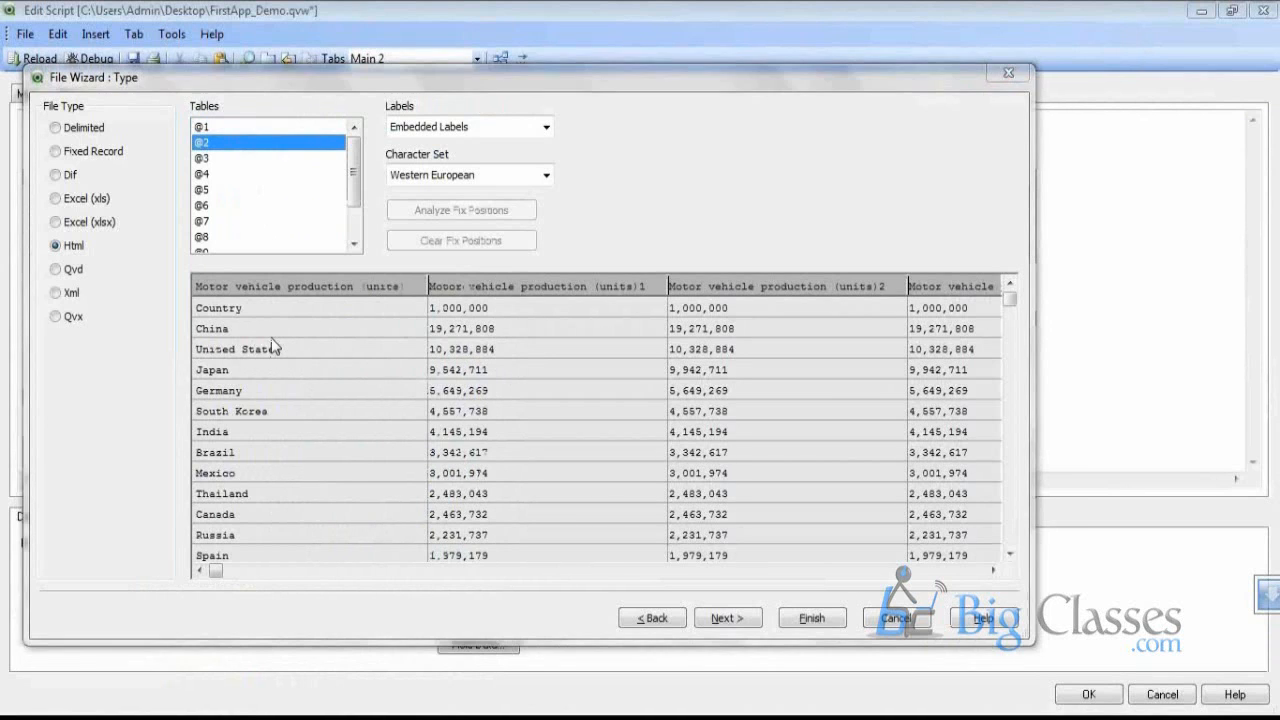
scroll(275, 345, "down", 8)
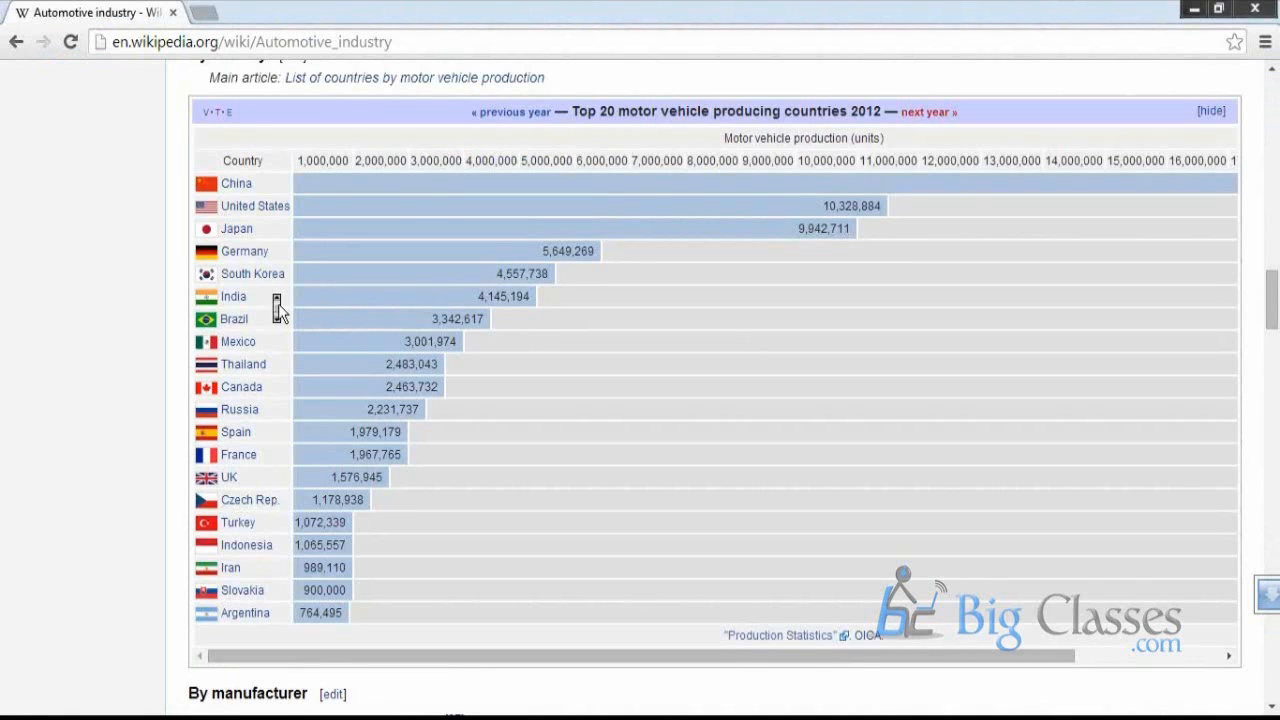
scroll(277, 310, "up", 1)
key("alt+Tab")
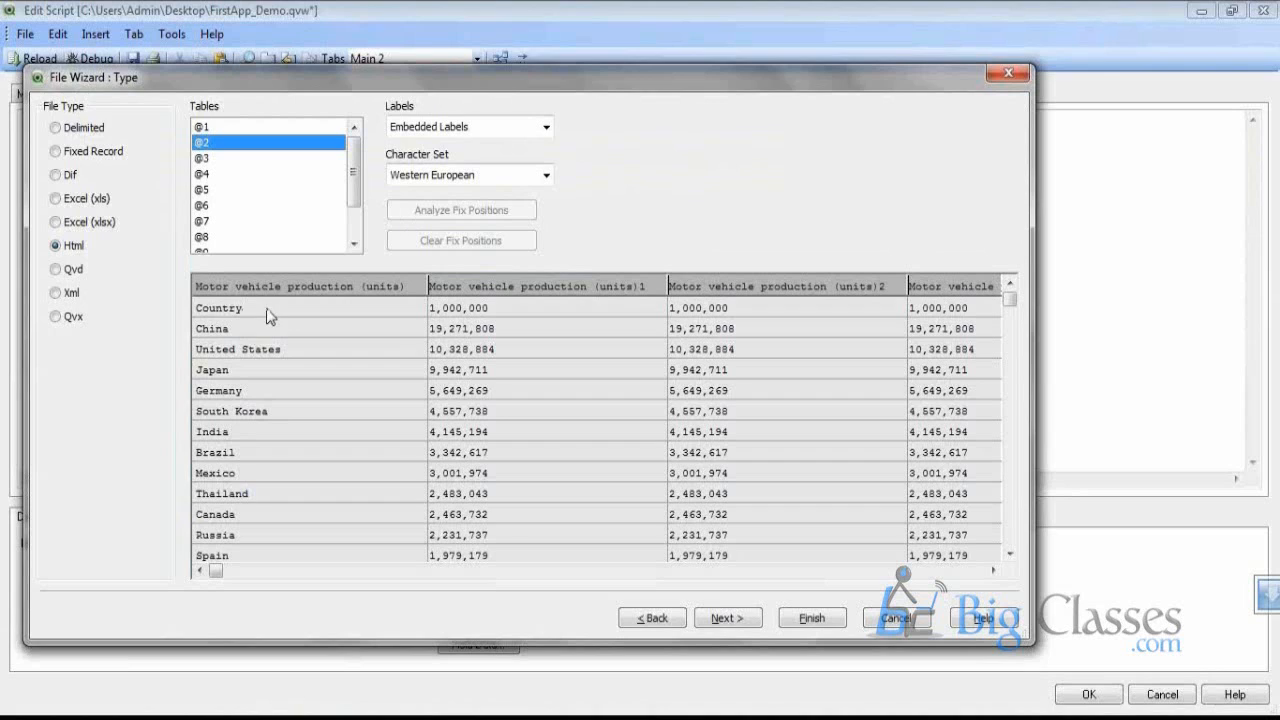
key("alt+Tab")
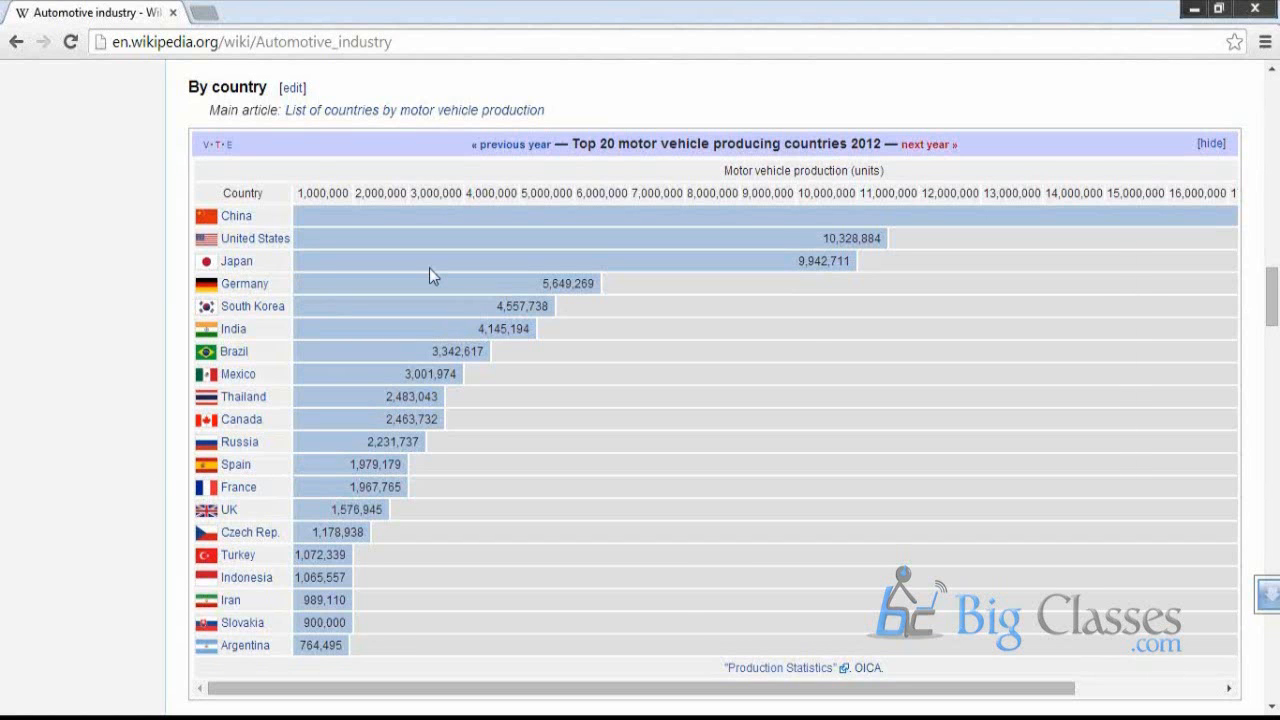
key("alt+Tab")
Check manufacturer table @4 on Wikipedia, then insert a LOAD of yearly production table @1
left_click(230, 175)
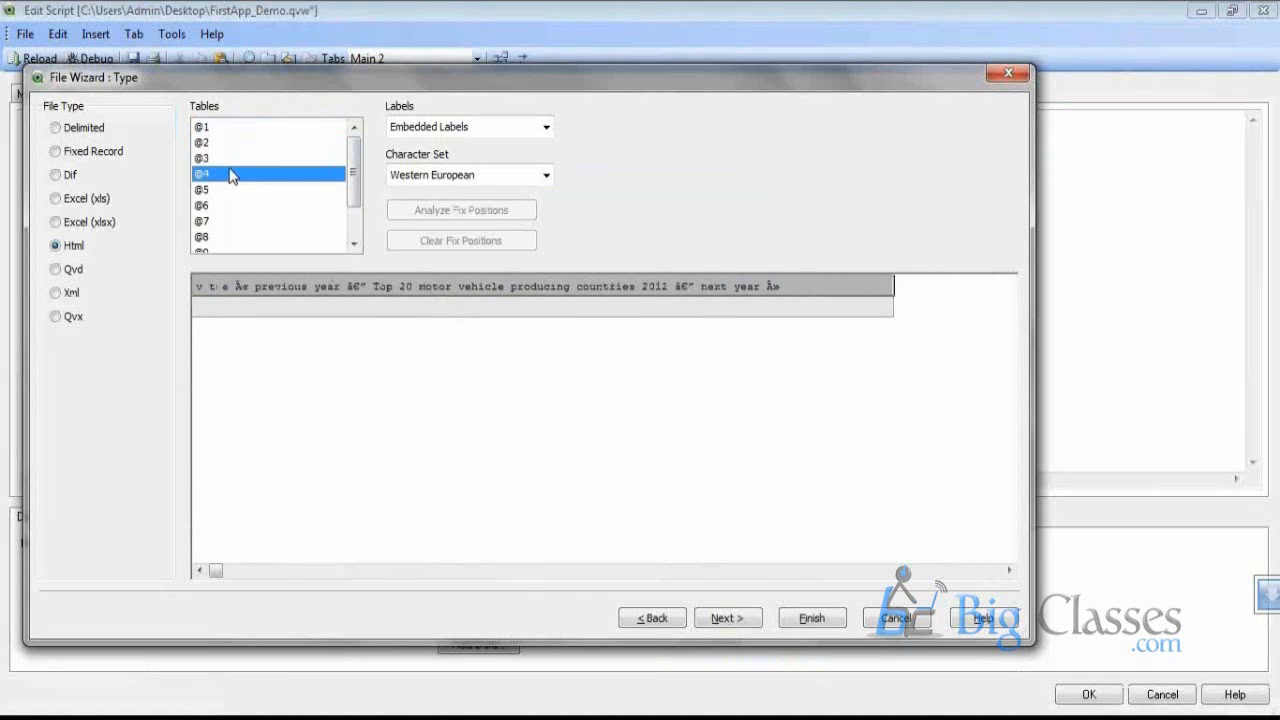
key("alt+Tab")
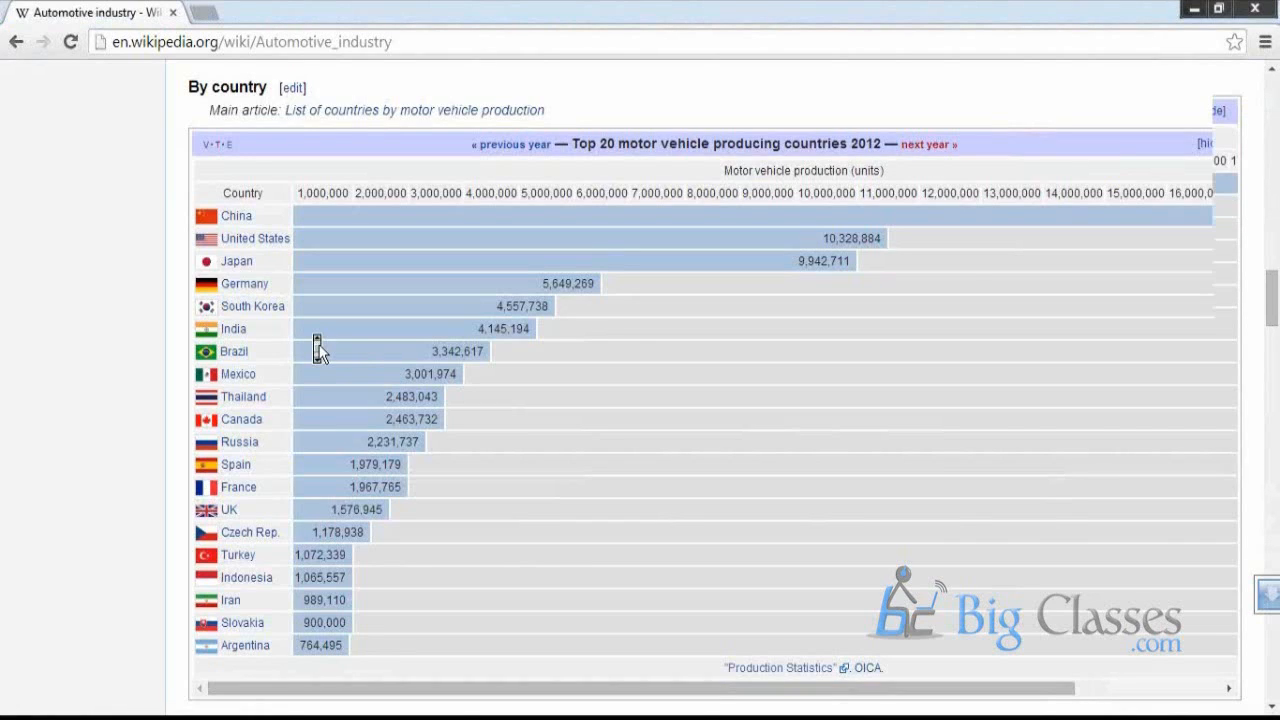
scroll(318, 349, "down", 6)
scroll(318, 349, "down", 4)
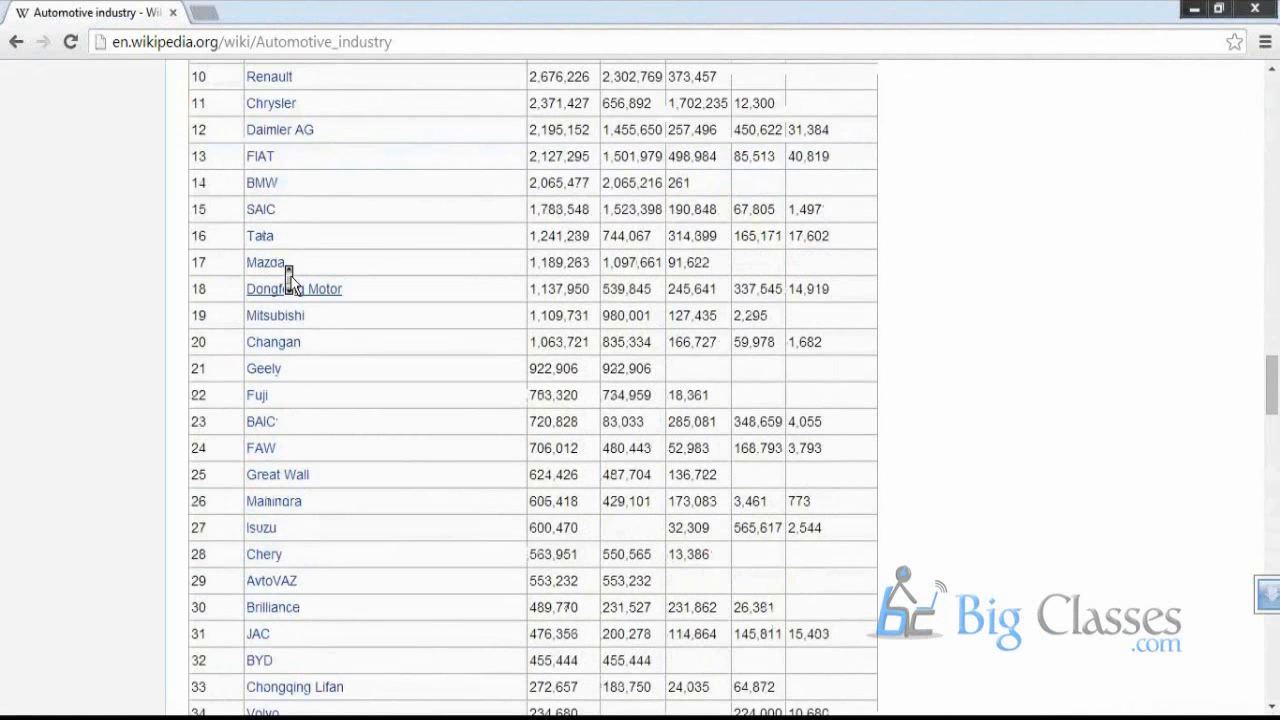
scroll(286, 277, "up", 10)
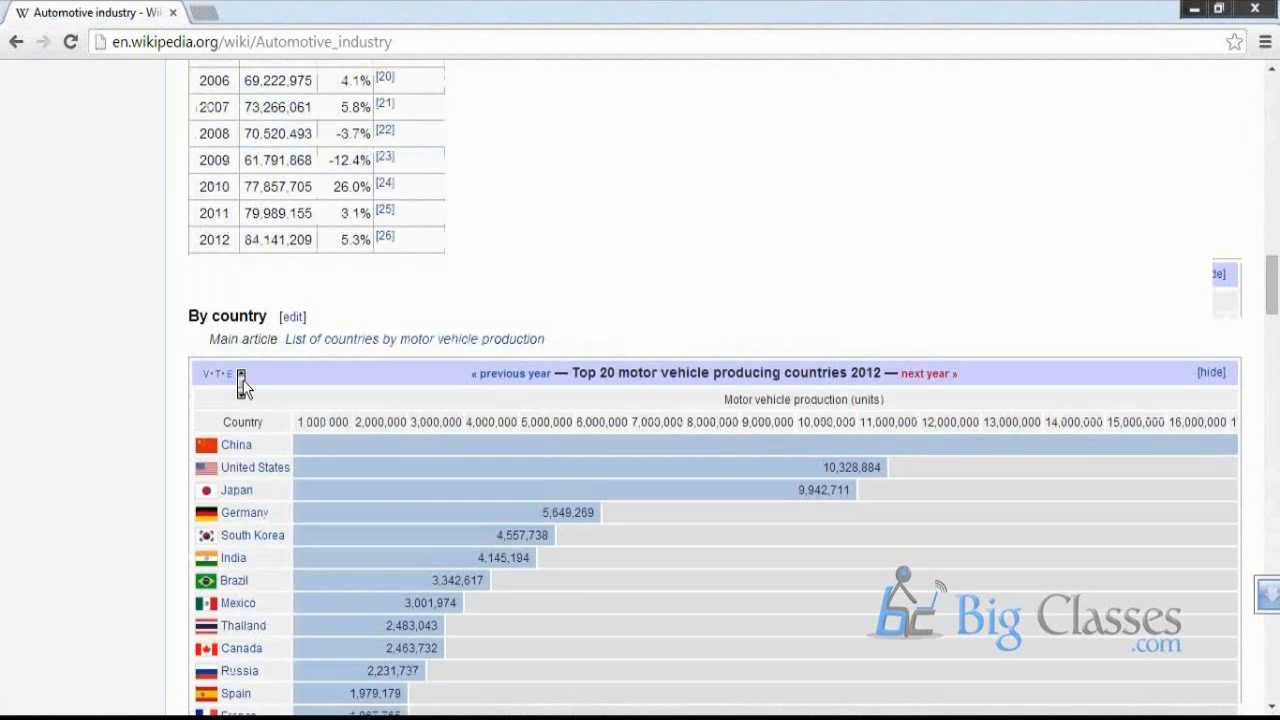
scroll(240, 385, "down", 20)
scroll(243, 371, "up", 12)
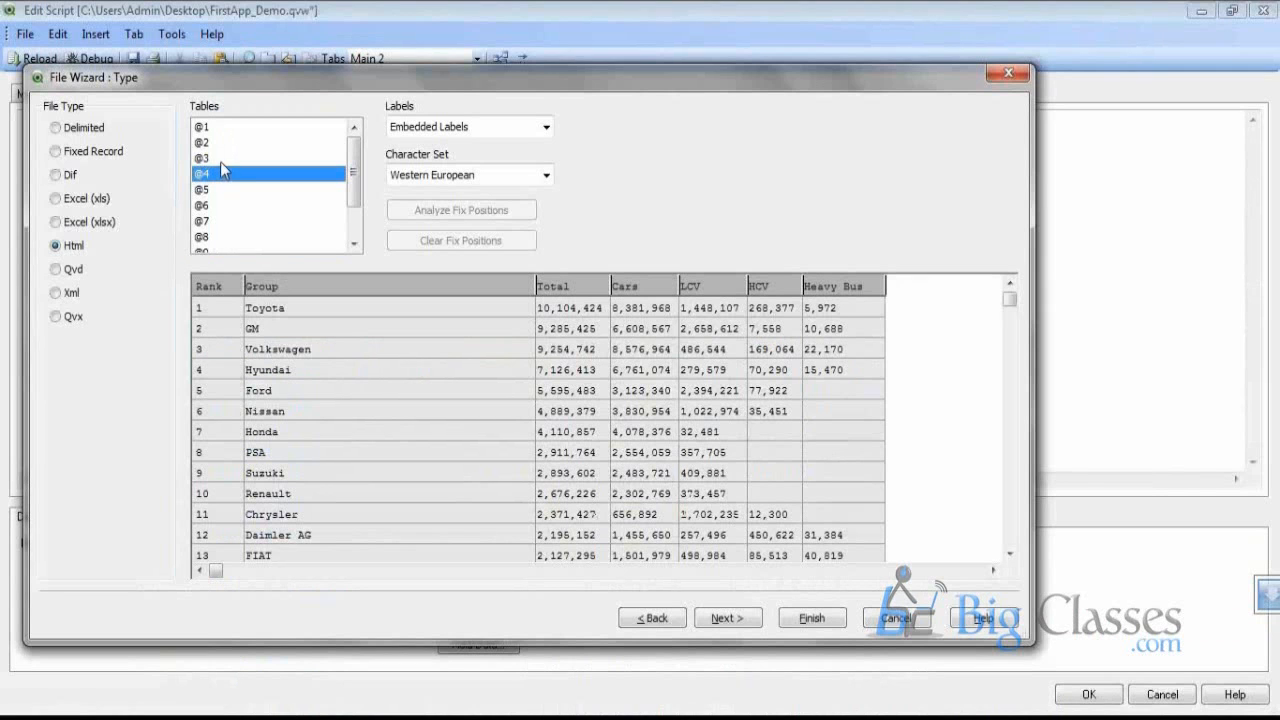
left_click(223, 133)
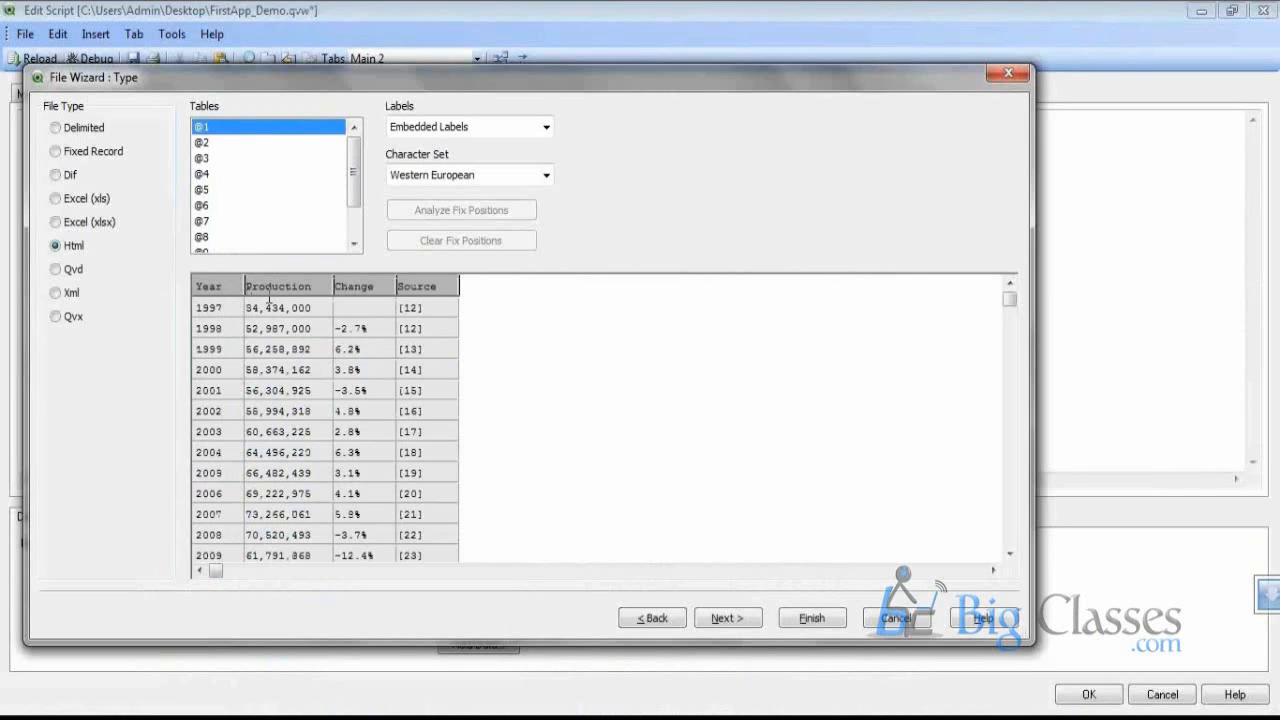
left_click(836, 628)
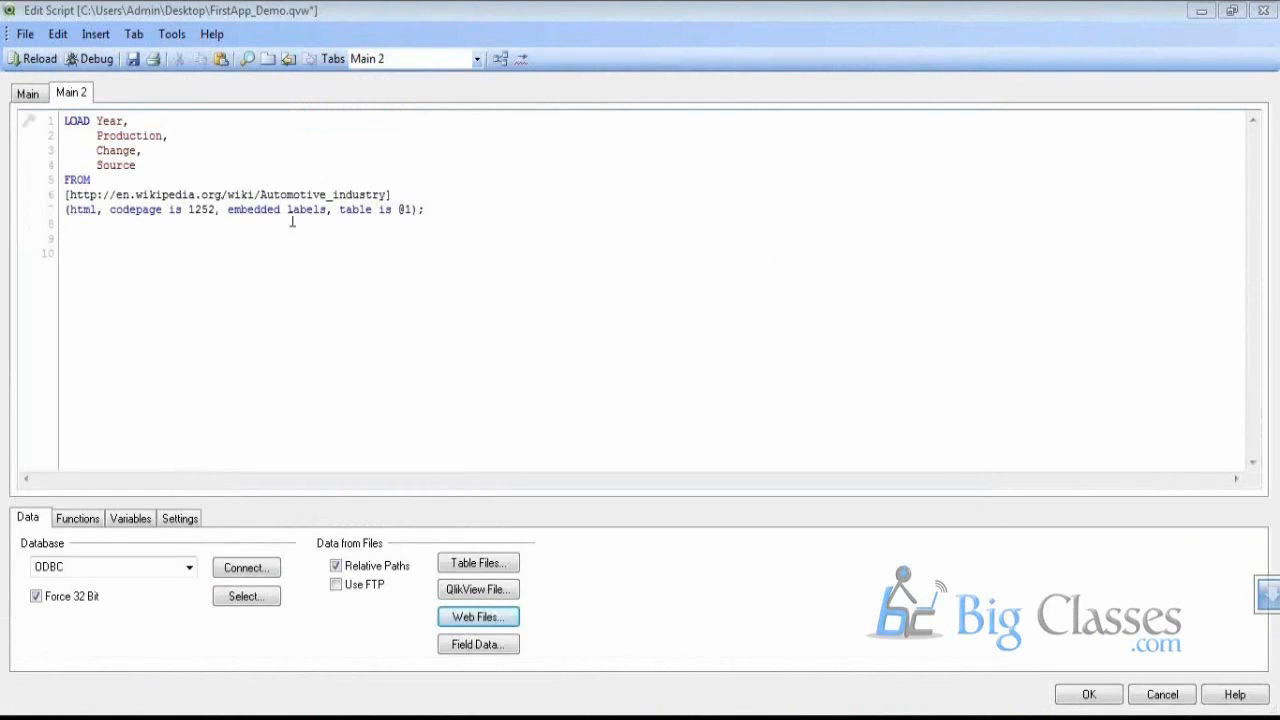
Below the first LOAD, start a Web Files import of the Automotive_industry page and preview table @4
left_click_drag(426, 209, 62, 118)
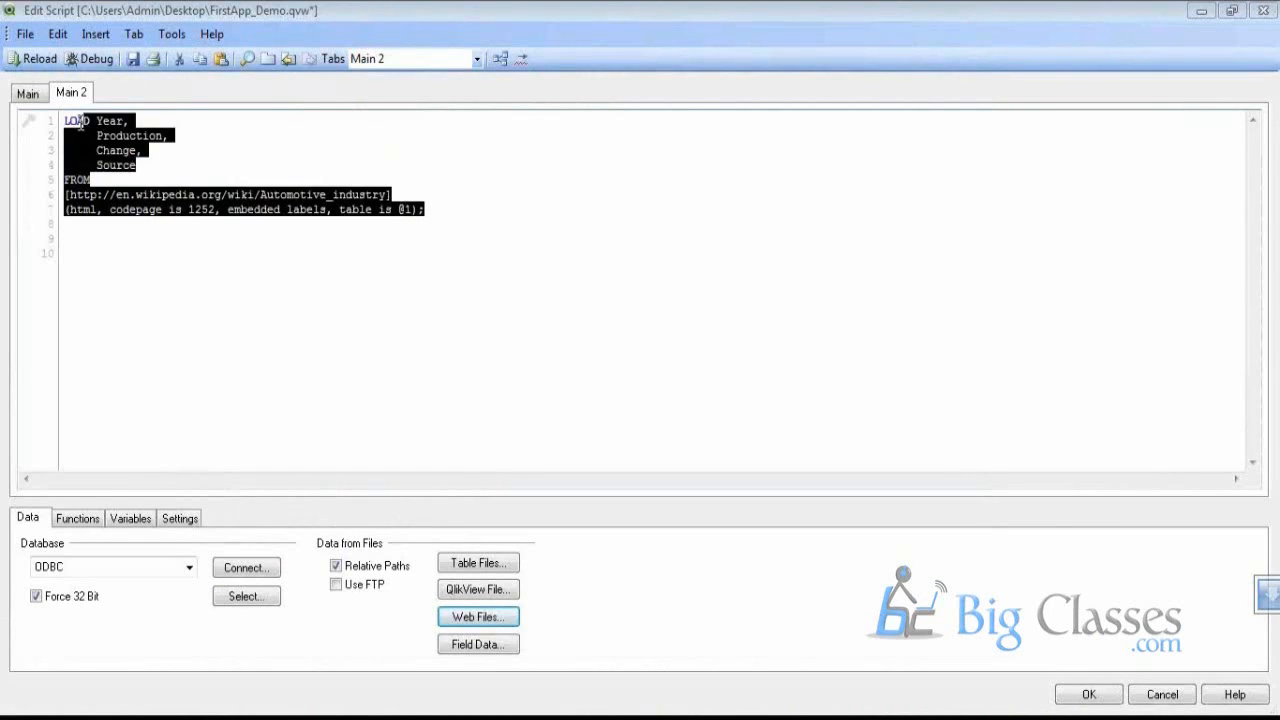
left_click(141, 260)
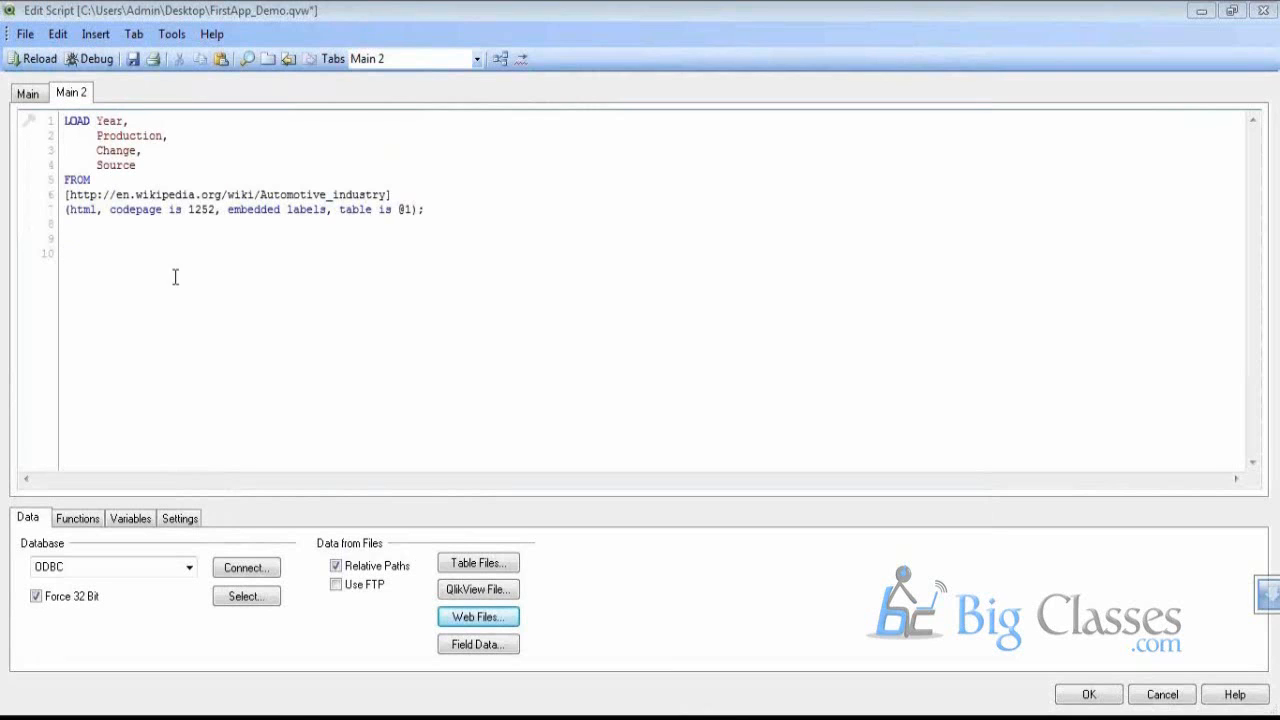
left_click(494, 628)
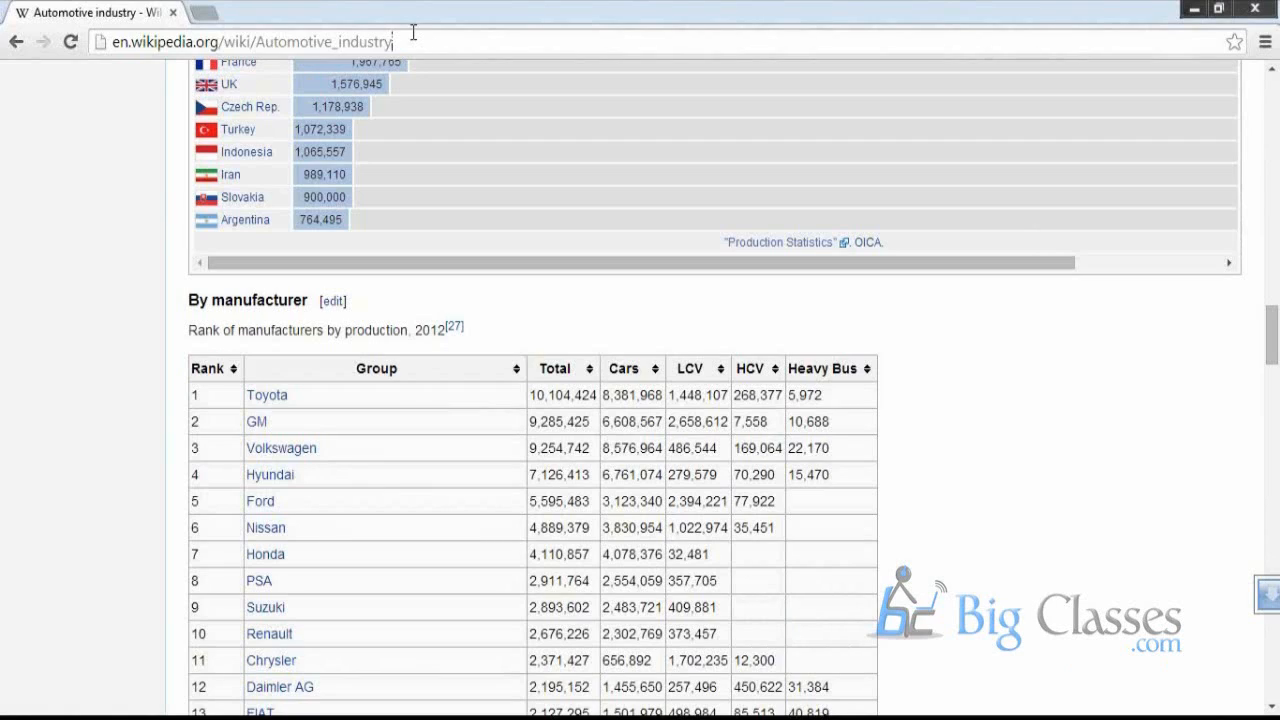
left_click(414, 36)
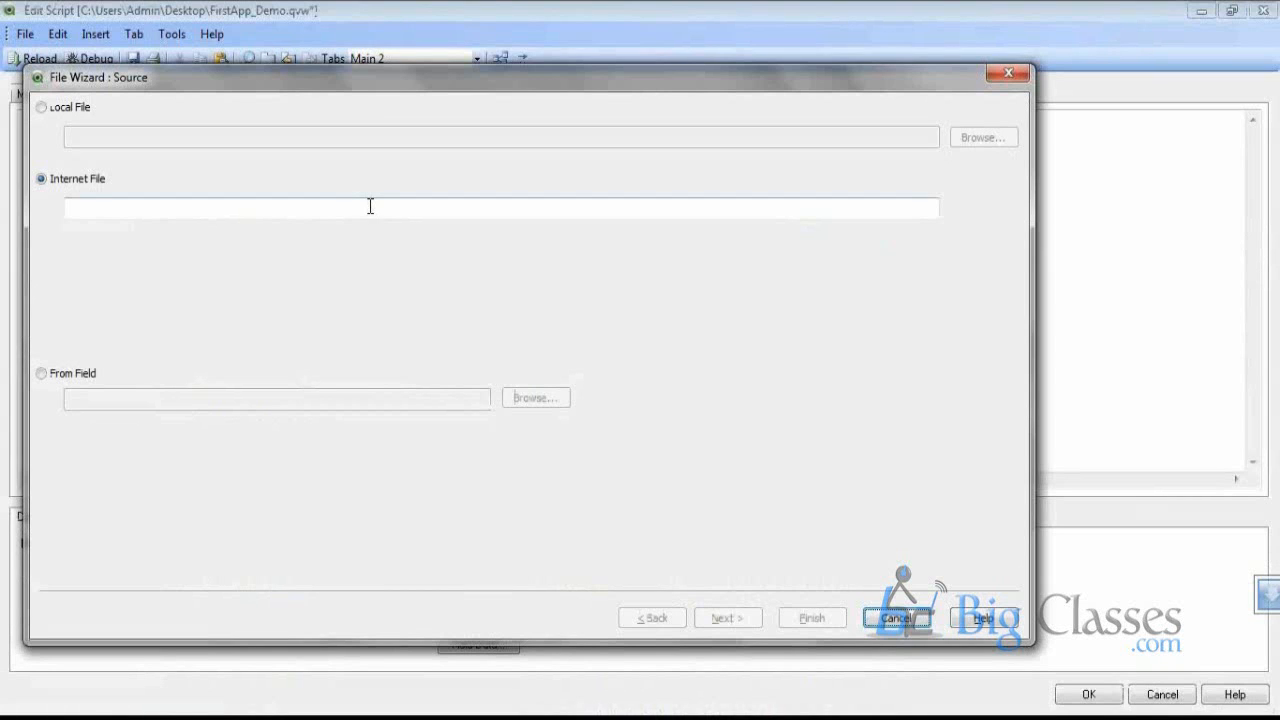
type("http://en.wikipedia.org/wiki/Automotive_industry")
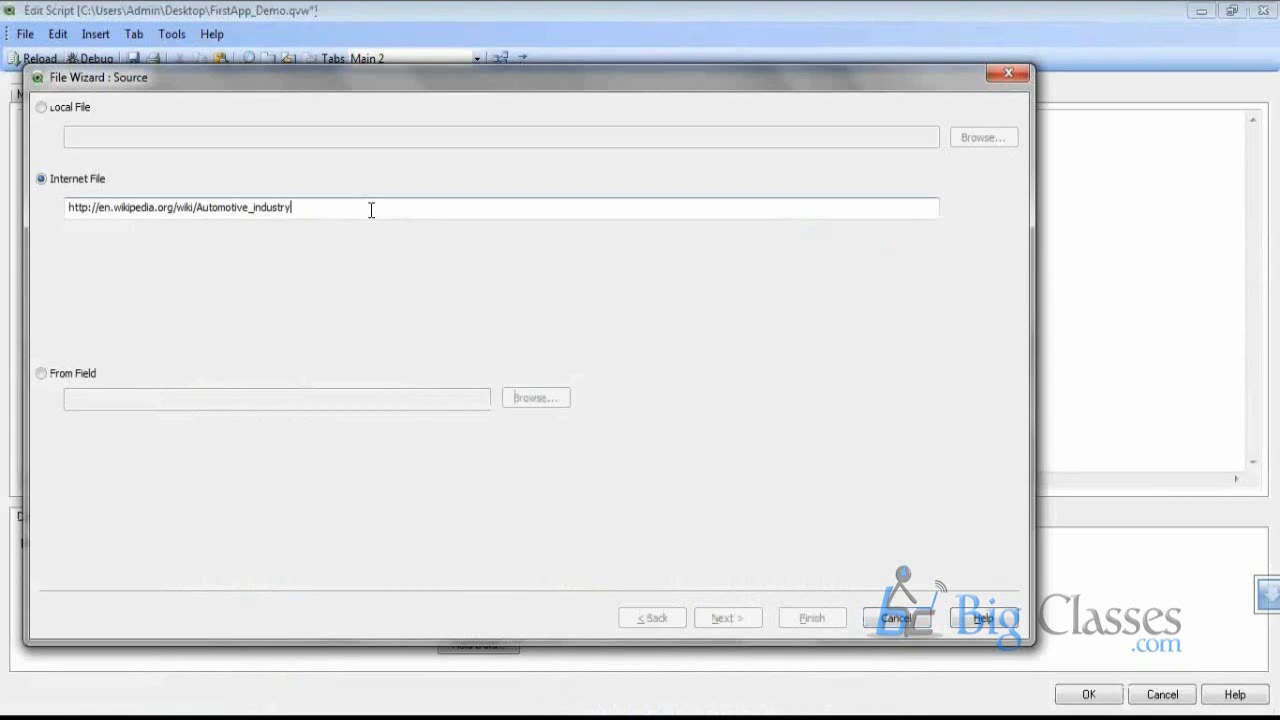
left_click(740, 616)
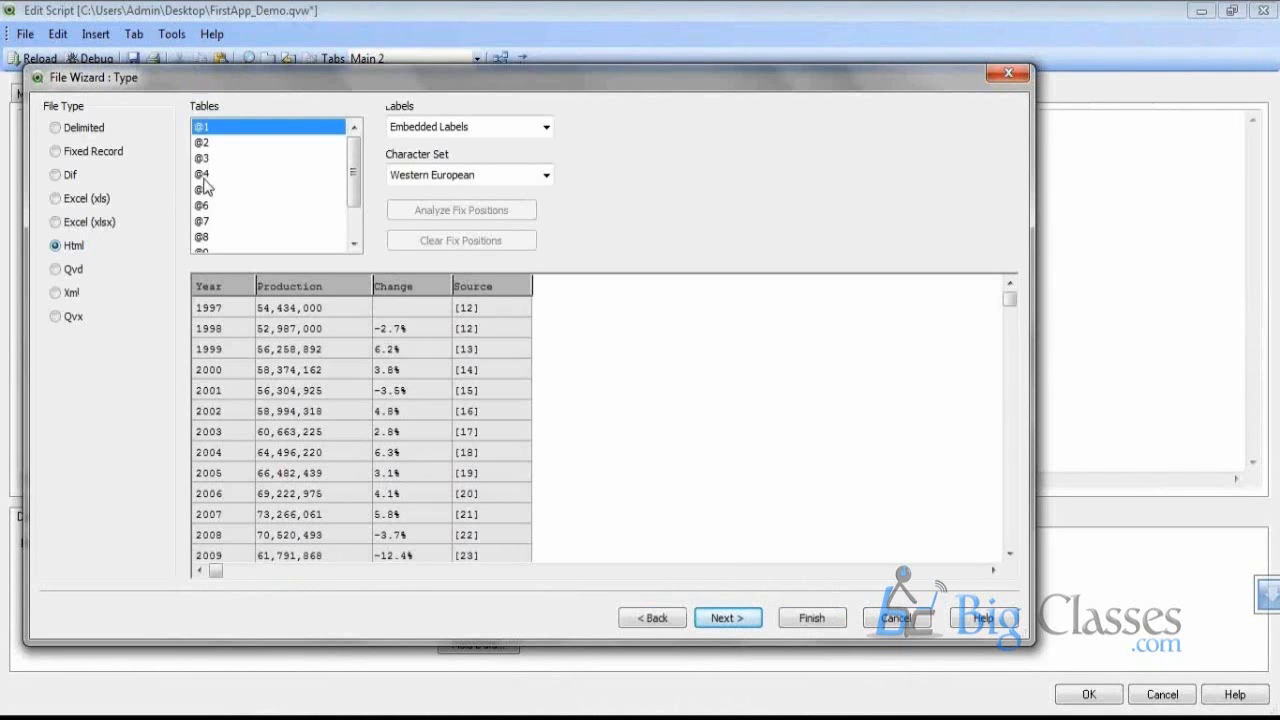
left_click(226, 178)
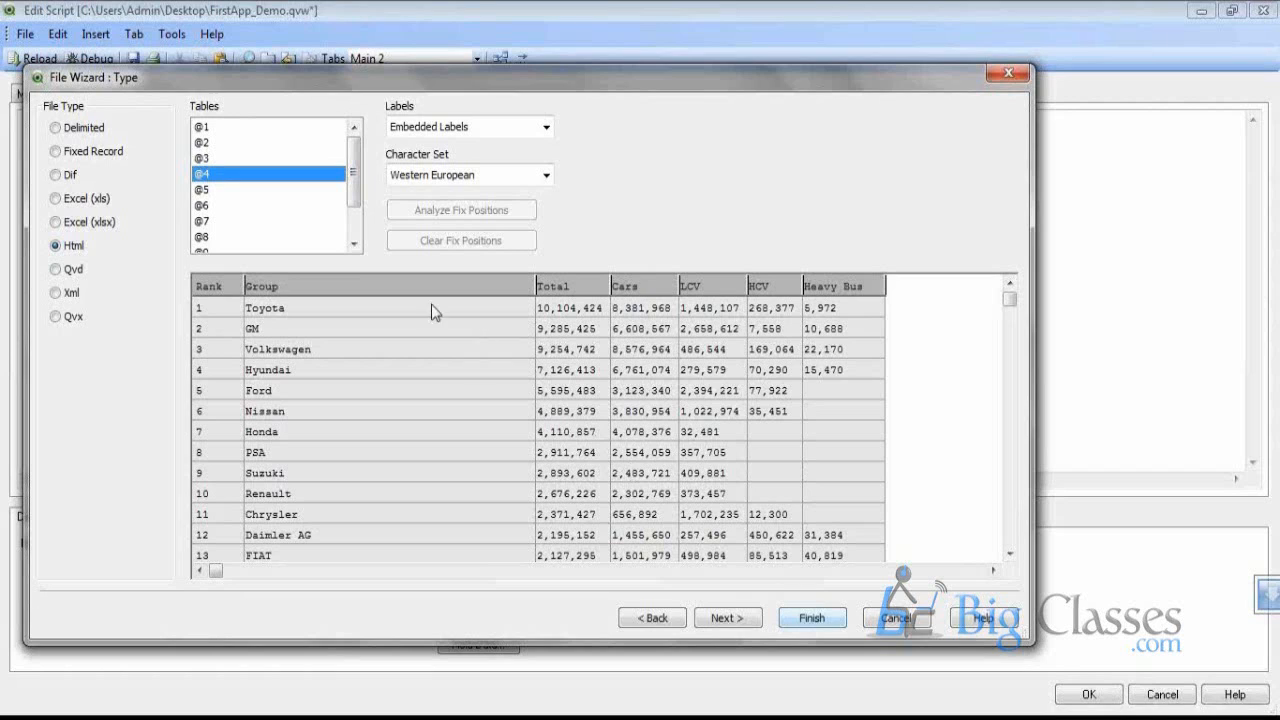
Preview tables @3 and @2, then insert a LOAD of country production table @2
left_click(261, 158)
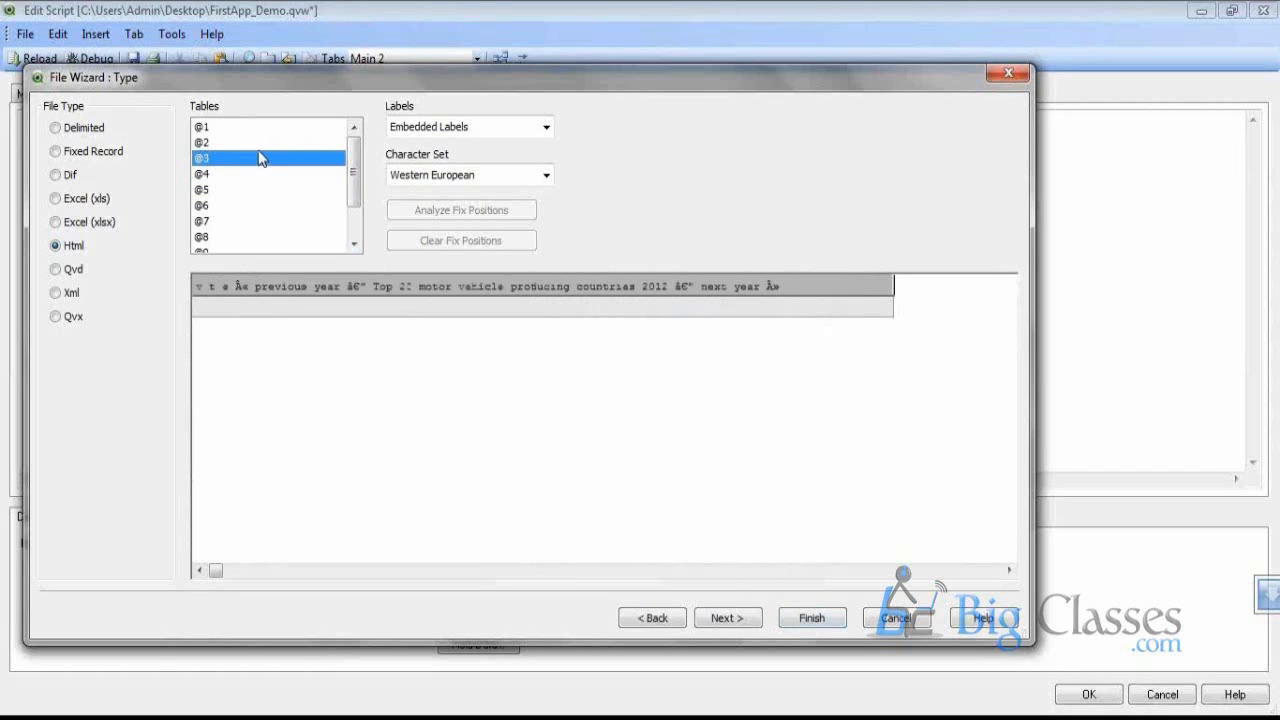
left_click(258, 142)
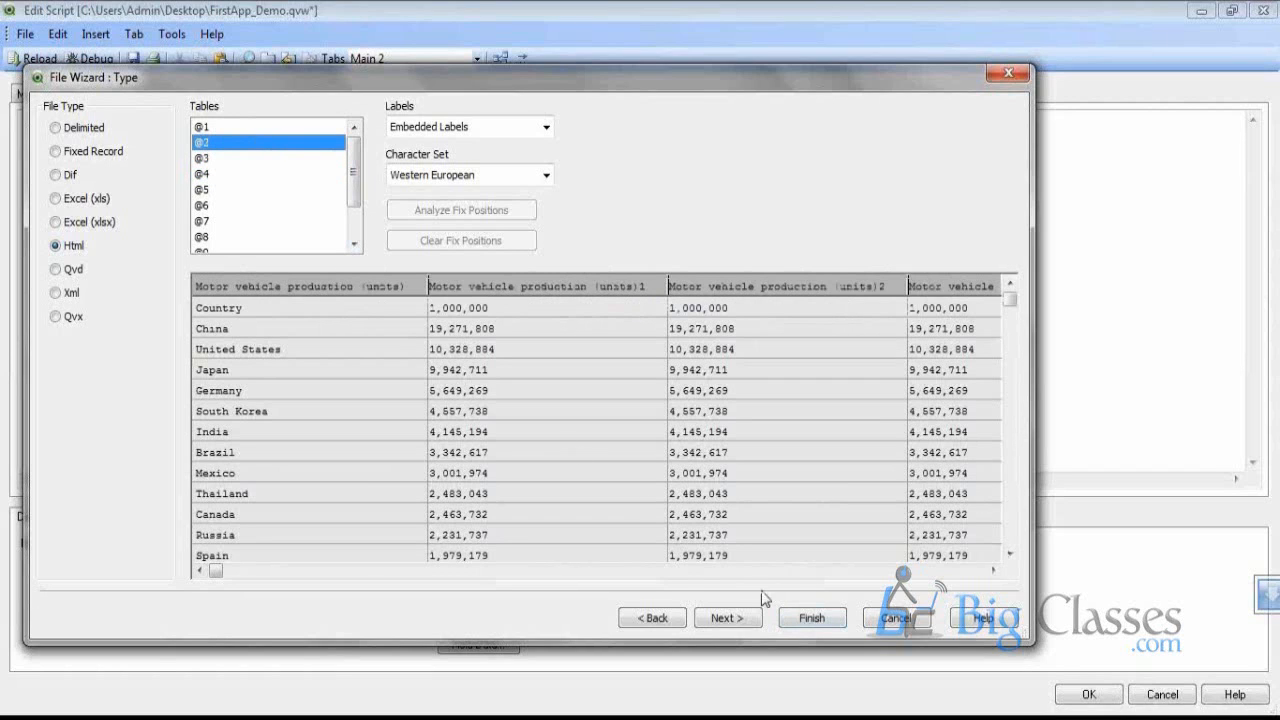
left_click(811, 619)
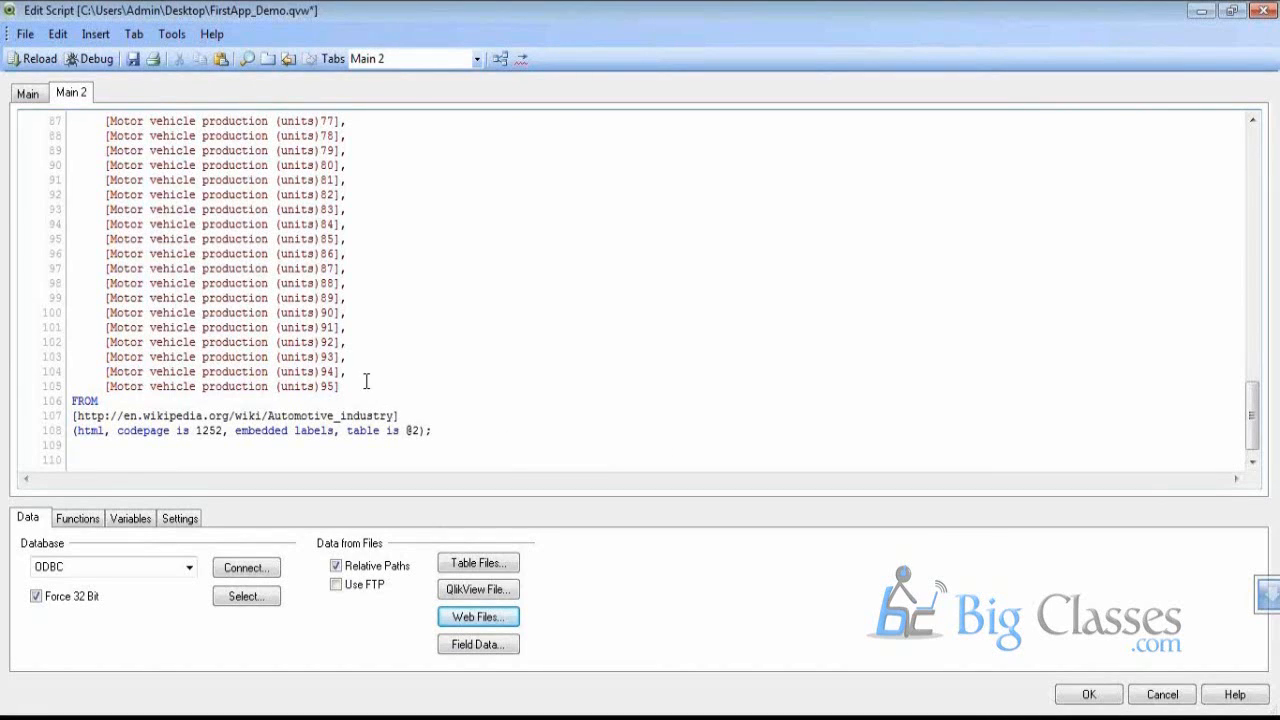
scroll(358, 368, "up", 10)
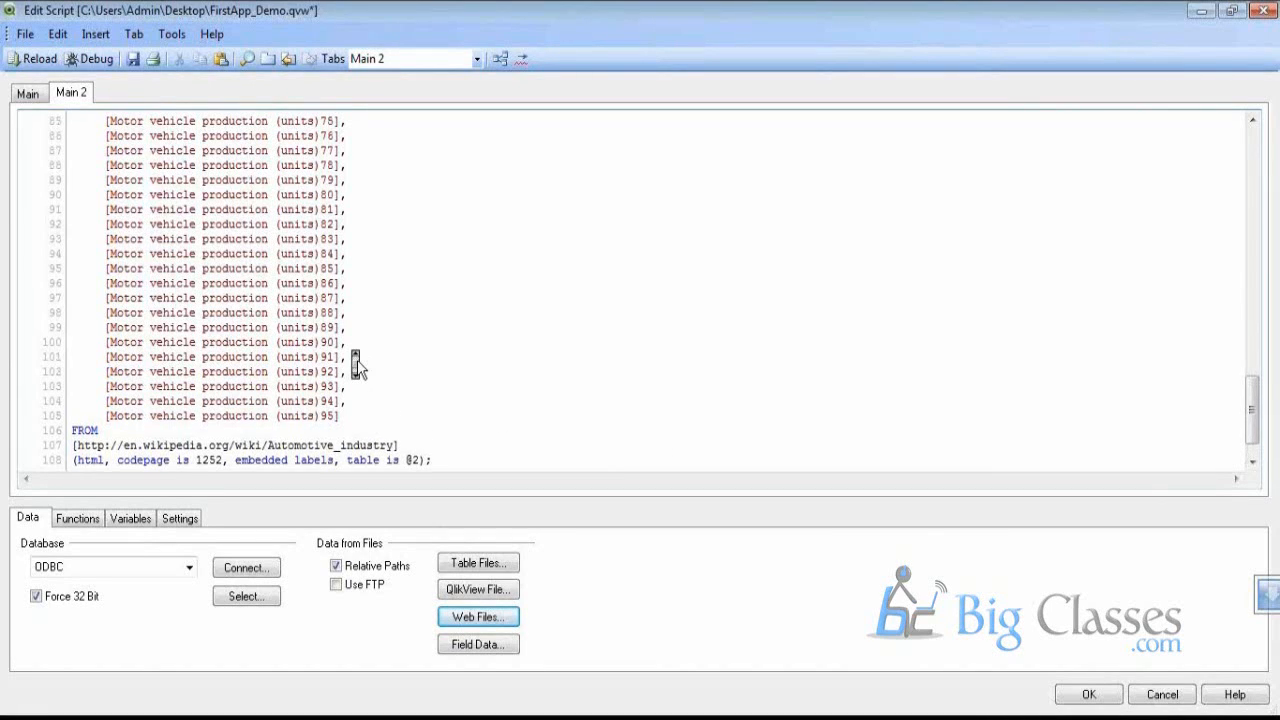
scroll(358, 368, "up", 19)
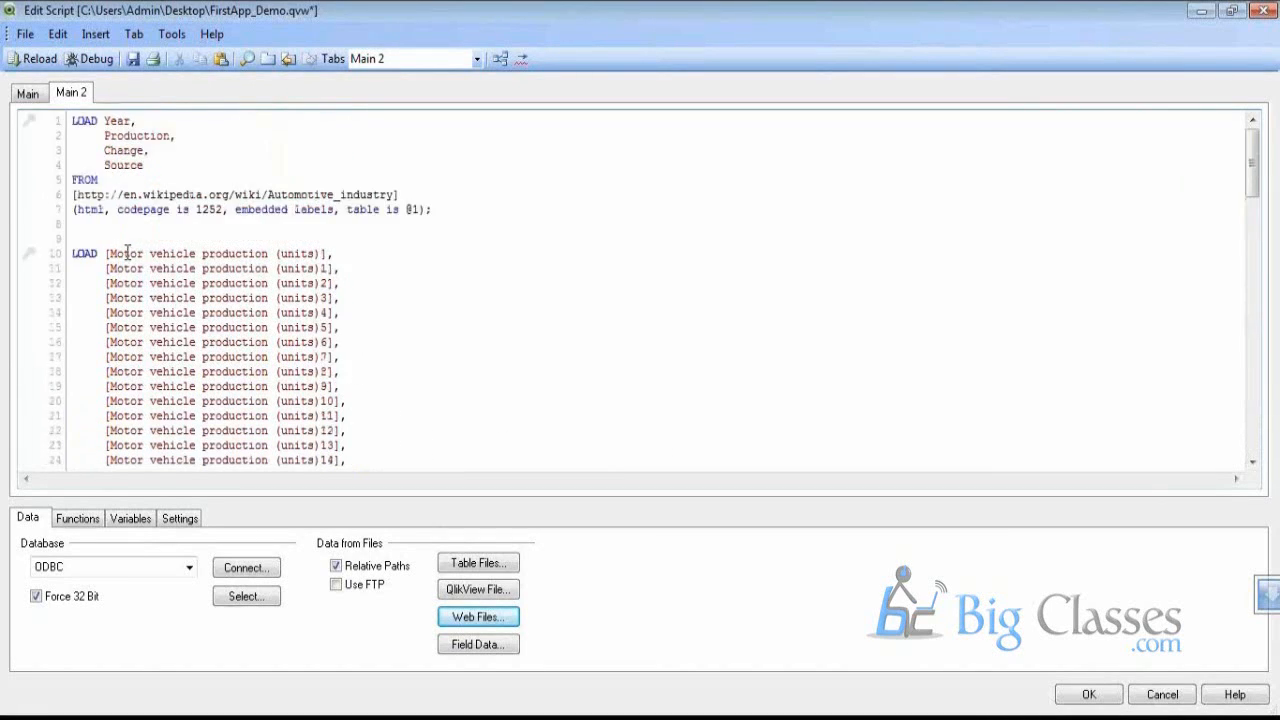
left_click(112, 253)
left_click_drag(118, 241, 332, 249)
left_click(139, 240)
type("if( h")
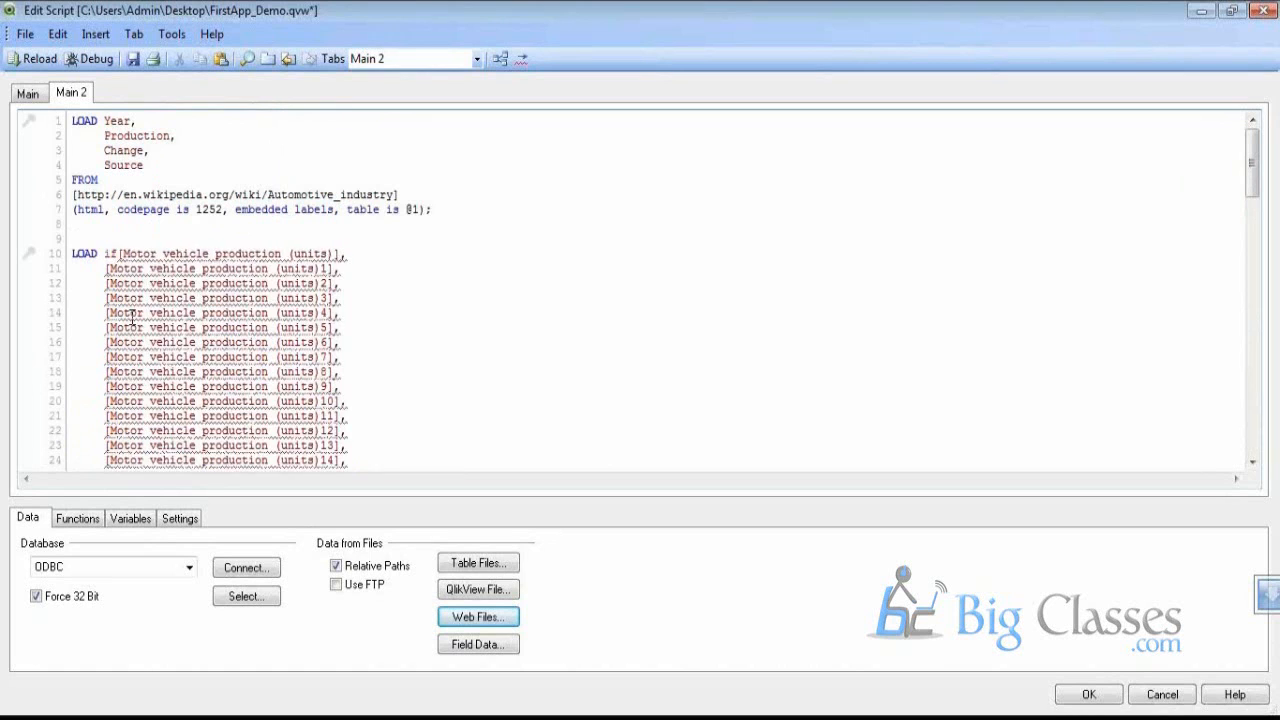
key("BackSpace")
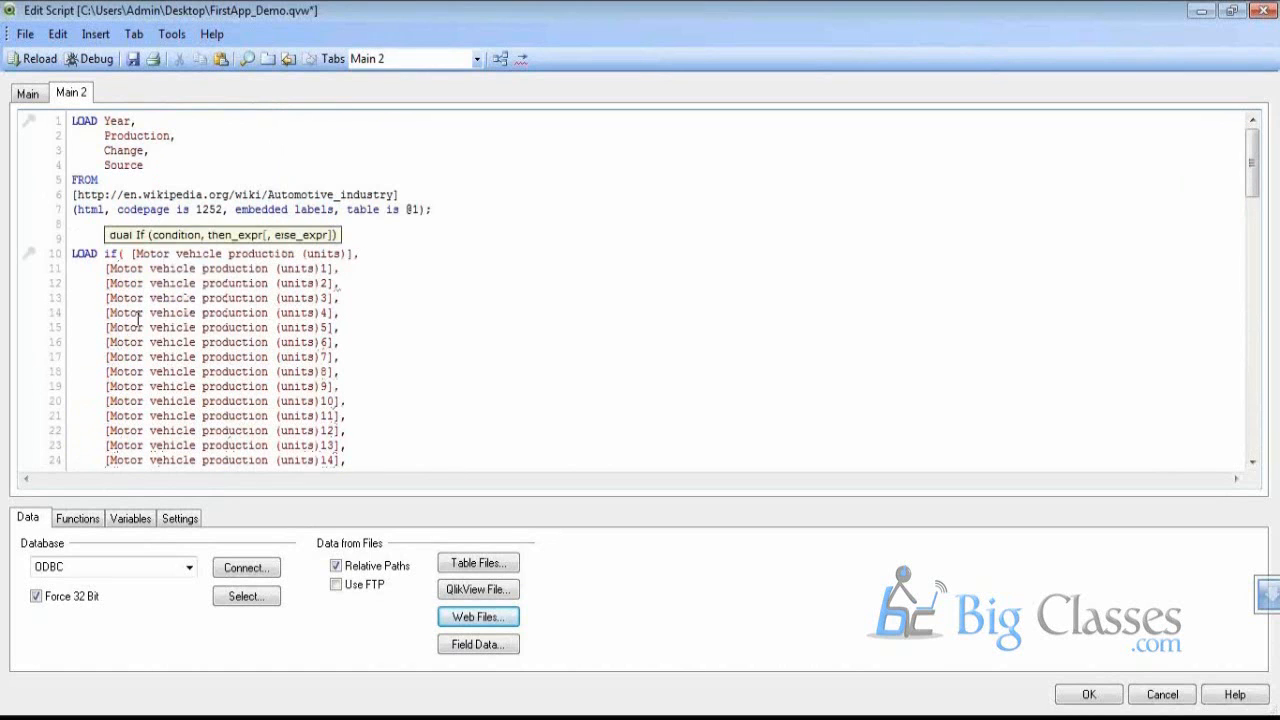
type("isnul")
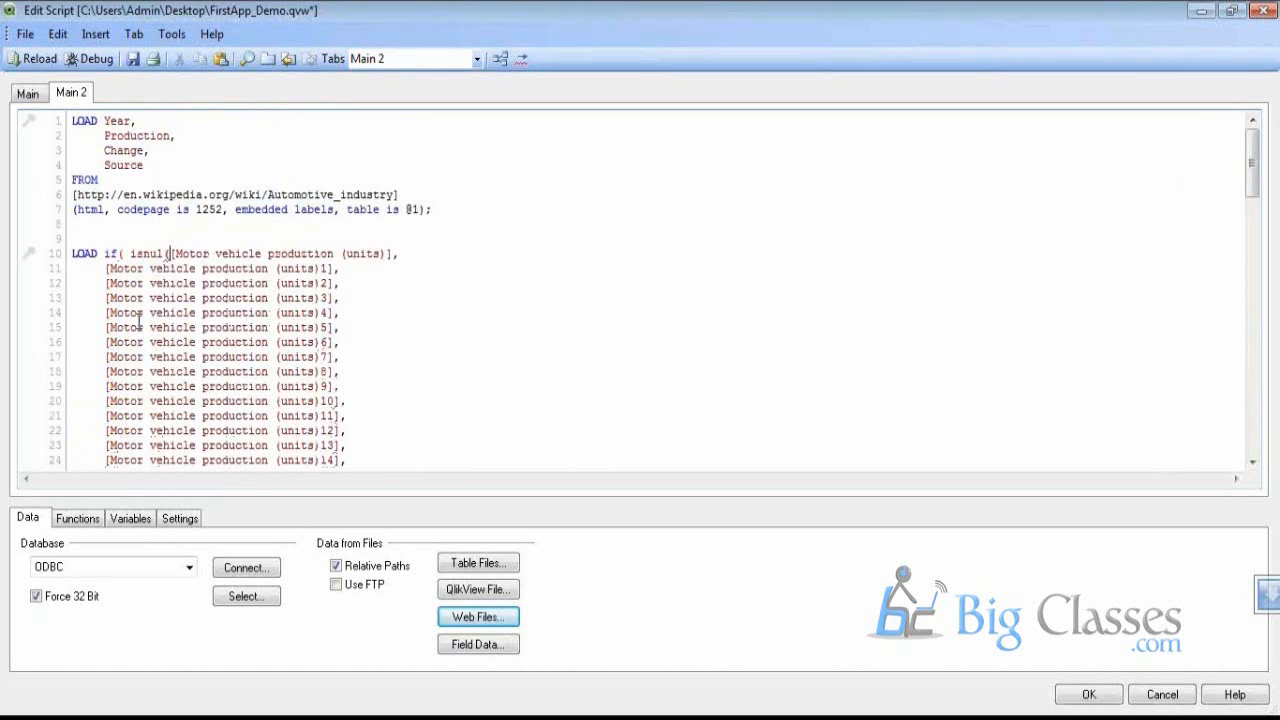
key("Return")
type("(")
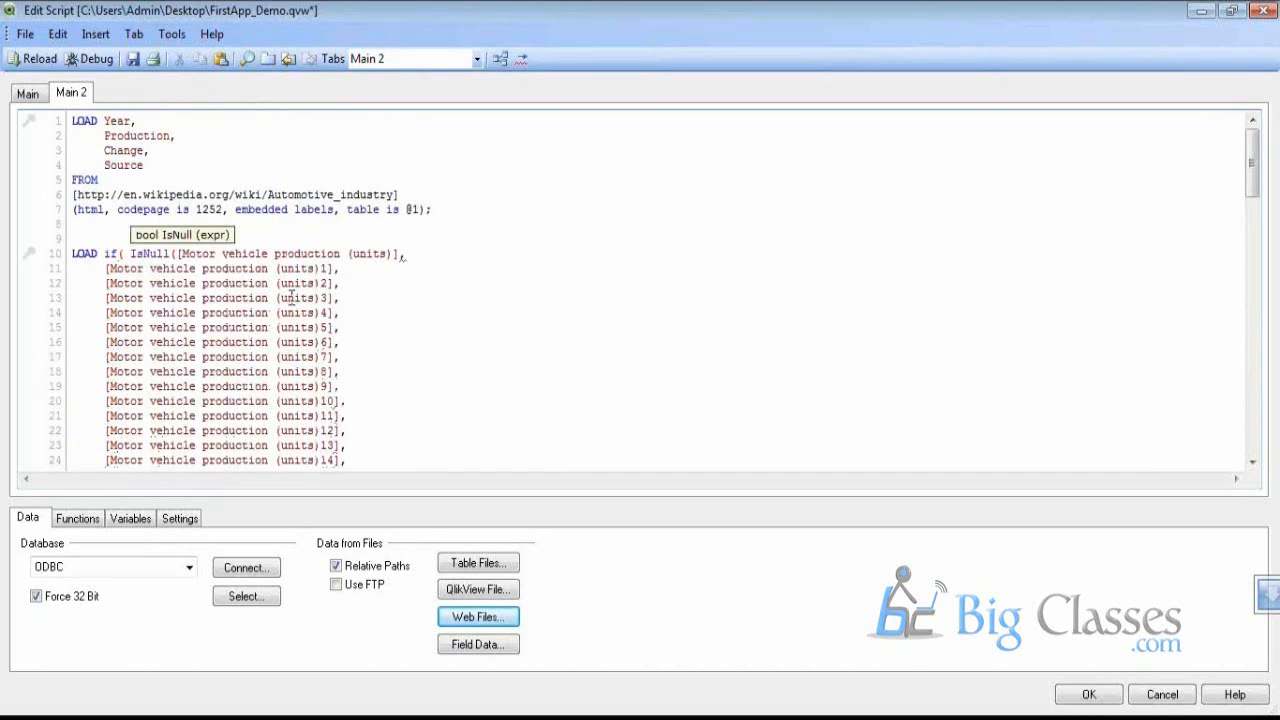
left_click(400, 256)
type(", ,")
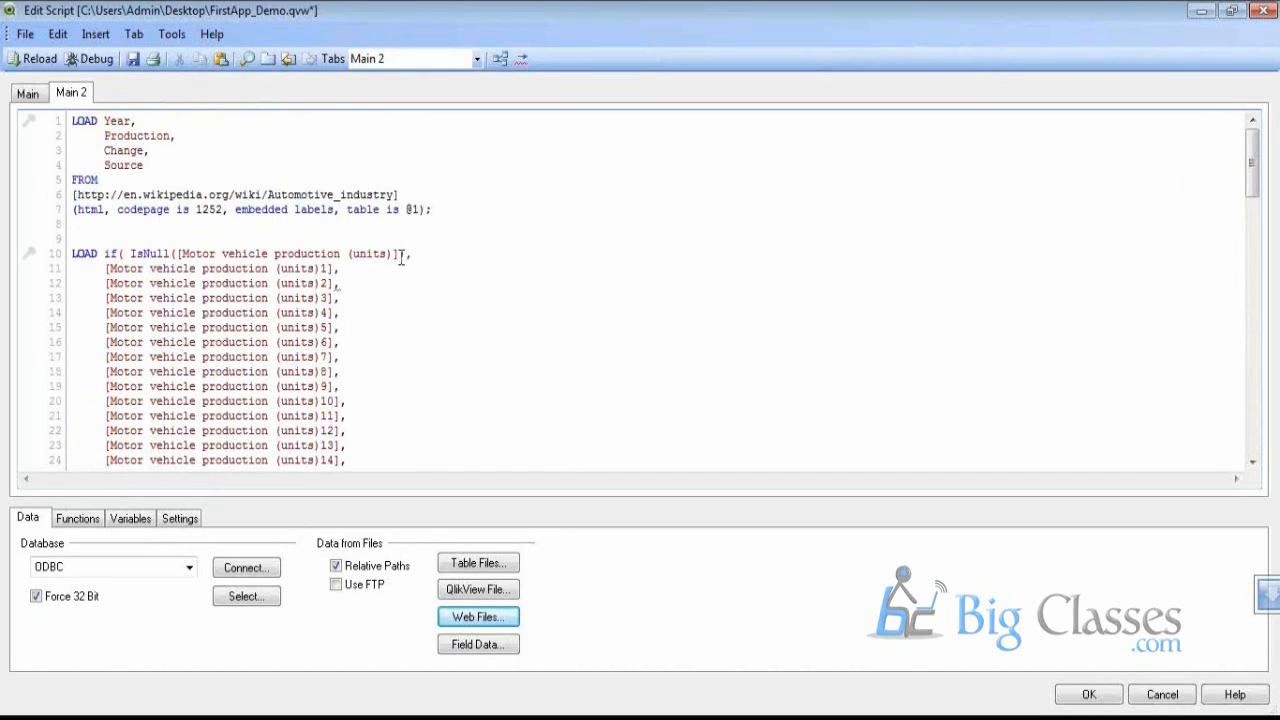
key("BackSpace")
key("BackSpace")
key("BackSpace")
left_click(105, 256)
left_click_drag(130, 255, 176, 264)
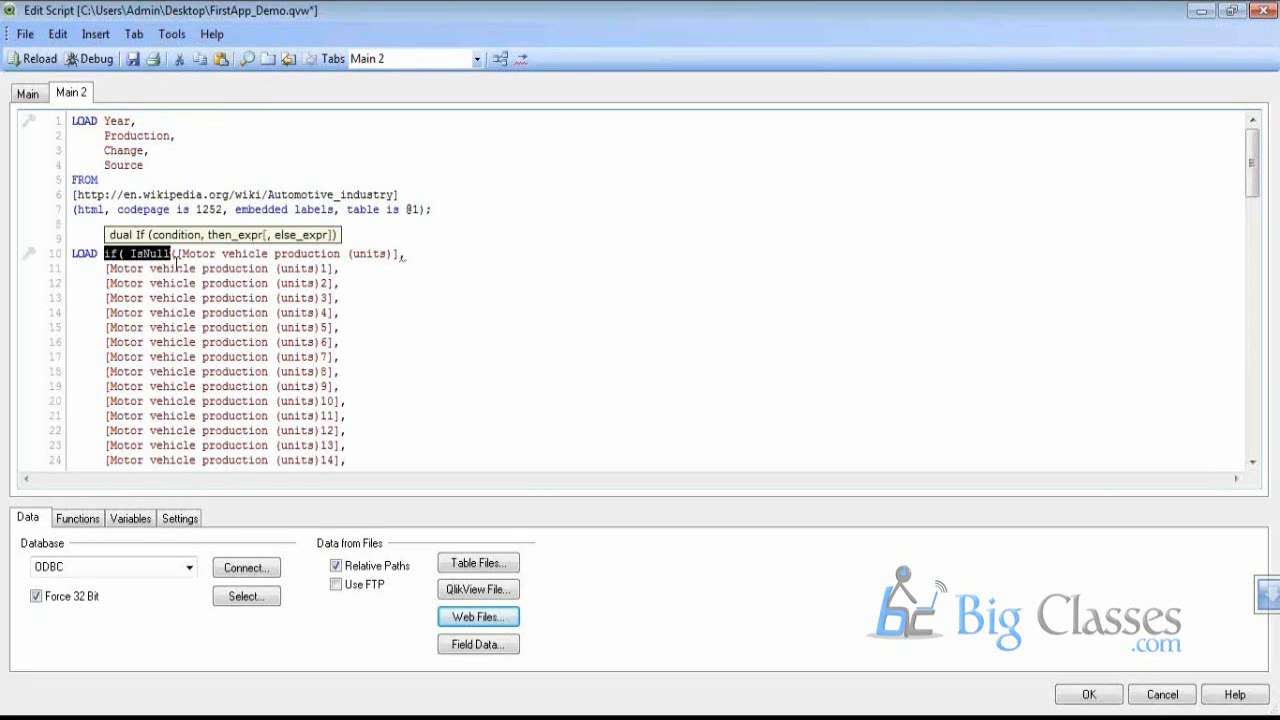
key("BackSpace")
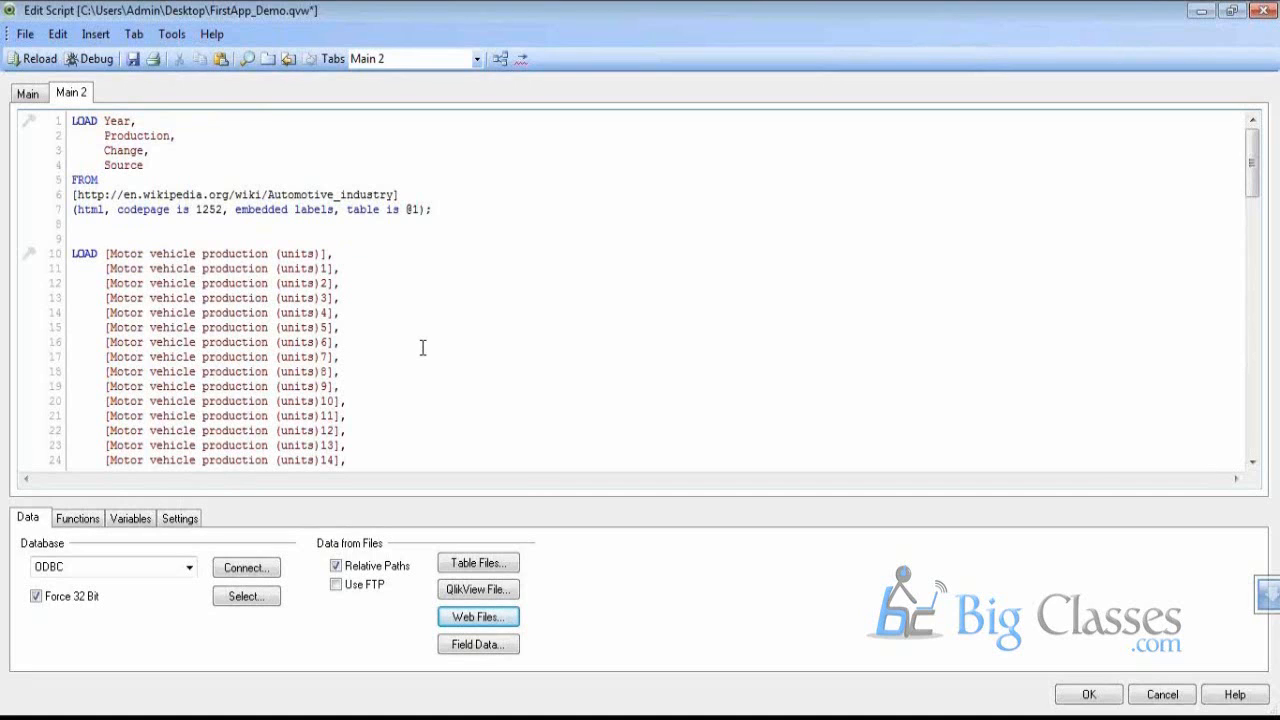
left_click(422, 347)
Return to the Automotive industry article in the browser and scroll through it
mouse_move(357, 712)
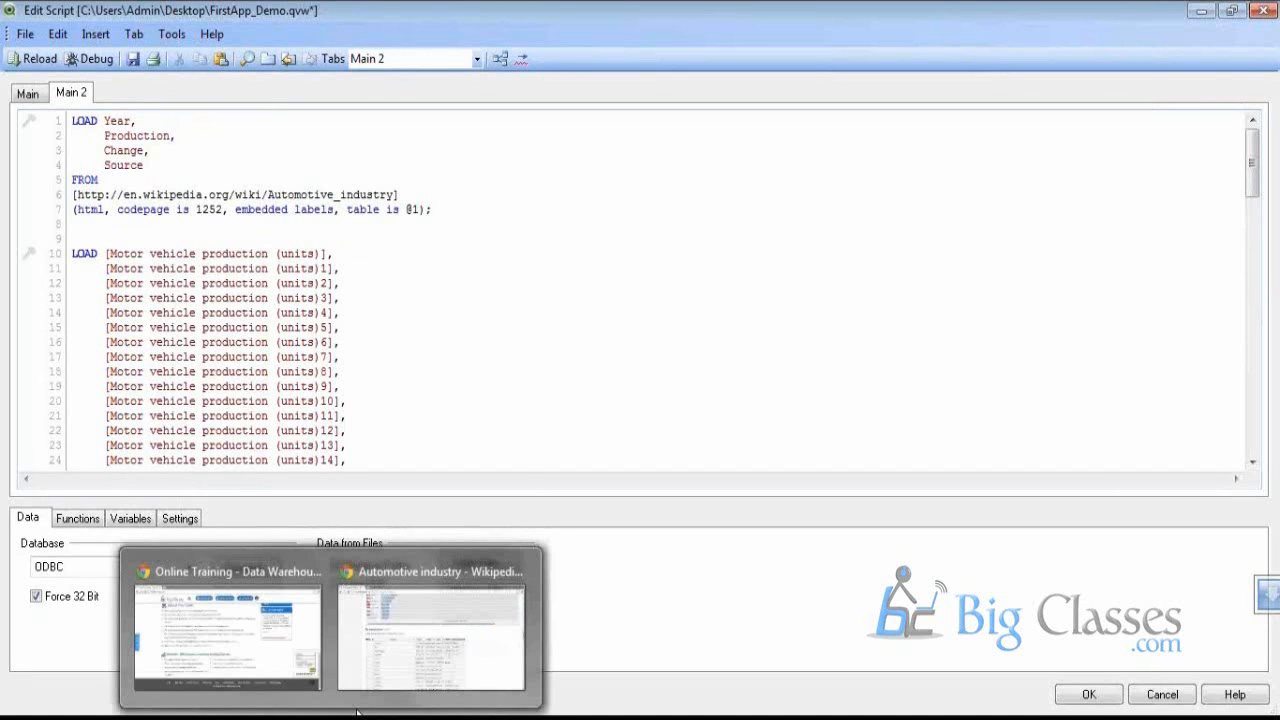
left_click(430, 630)
scroll(400, 385, "up", 3)
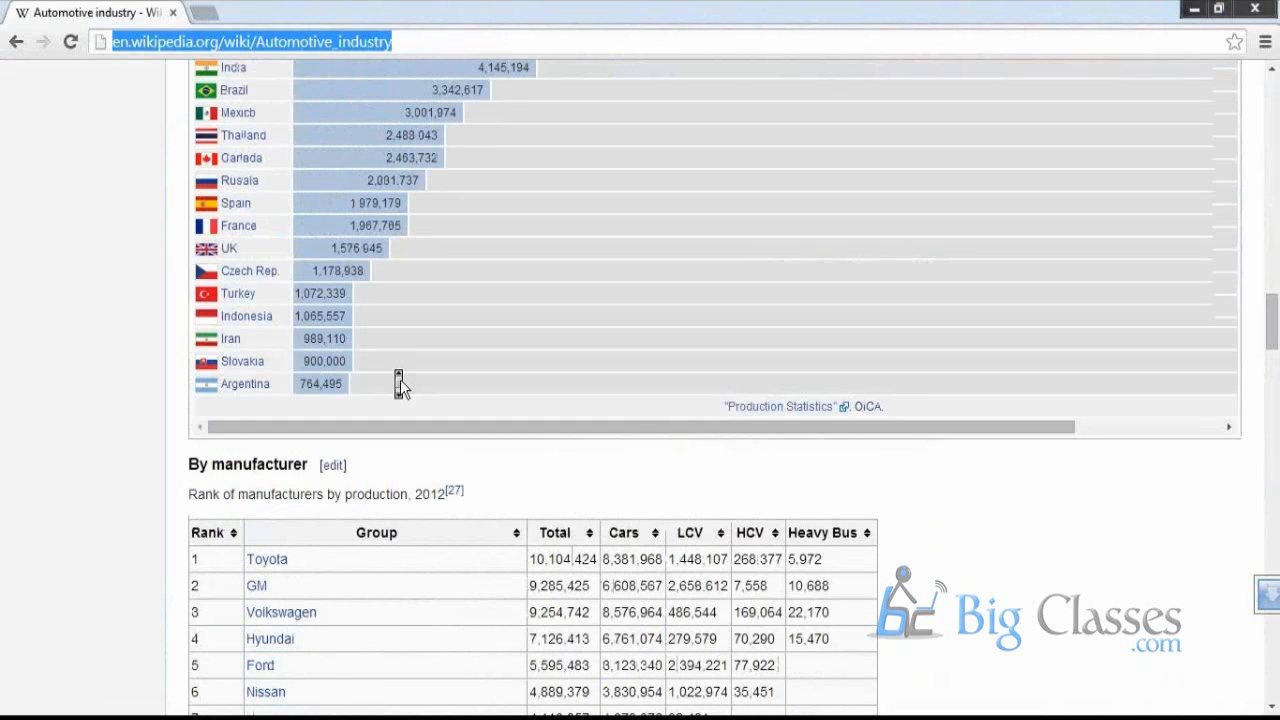
scroll(400, 385, "down", 13)
scroll(397, 392, "up", 20)
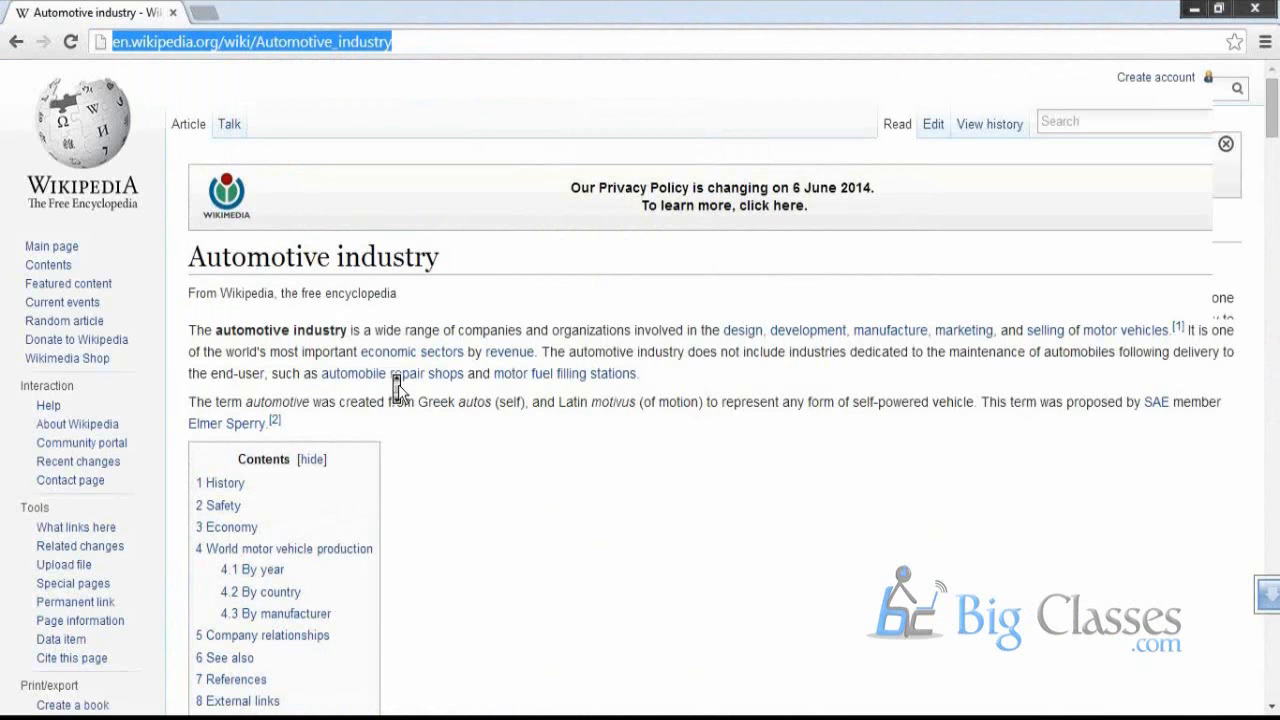
scroll(397, 387, "down", 13)
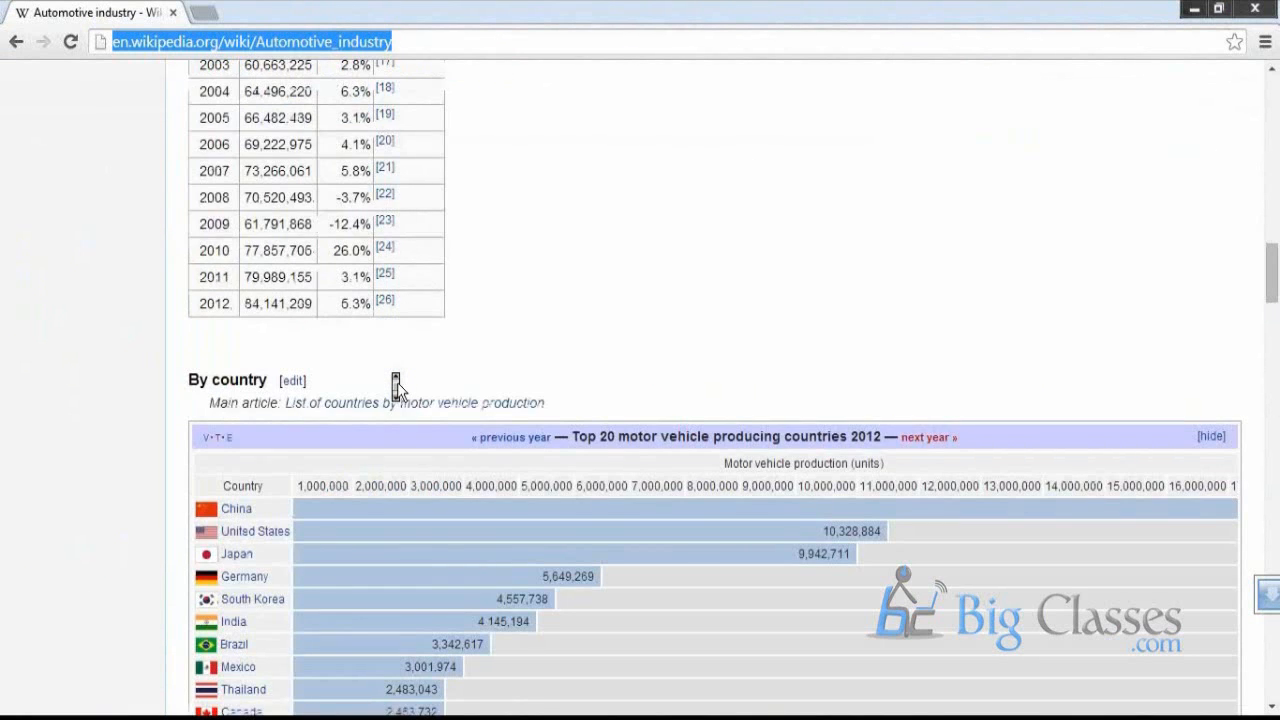
scroll(396, 385, "down", 4)
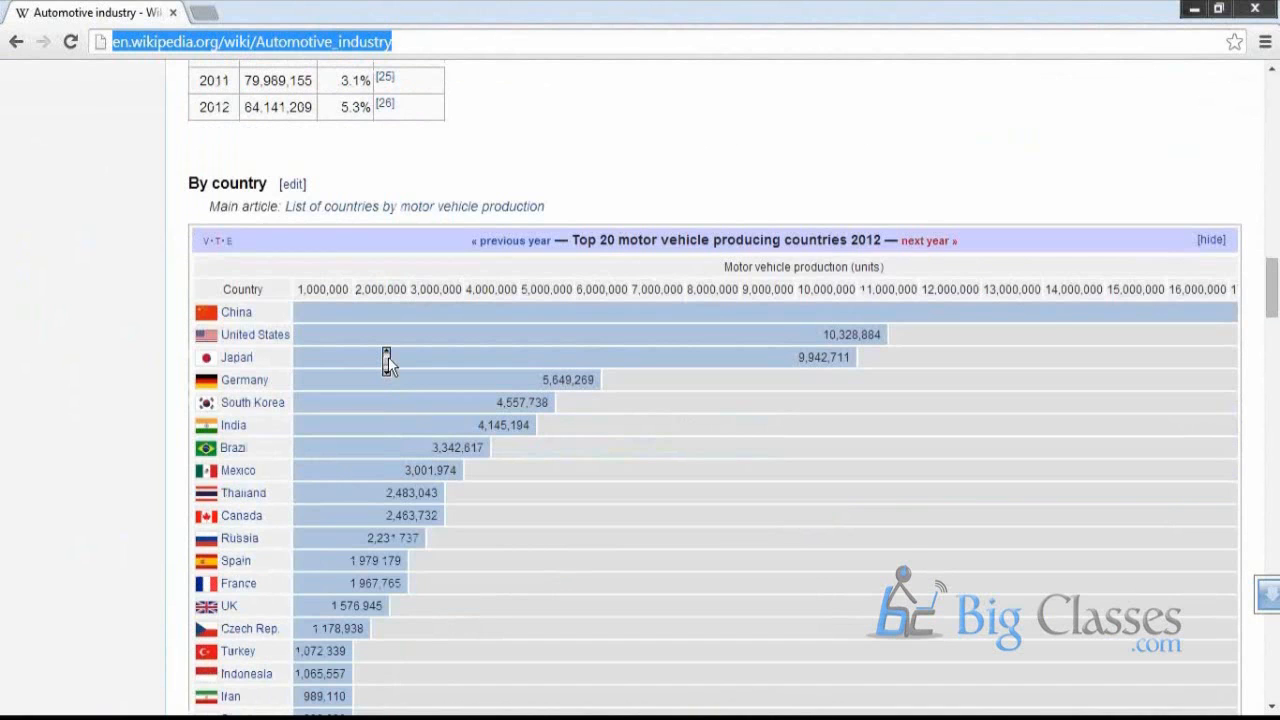
scroll(388, 362, "up", 1)
scroll(388, 362, "up", 11)
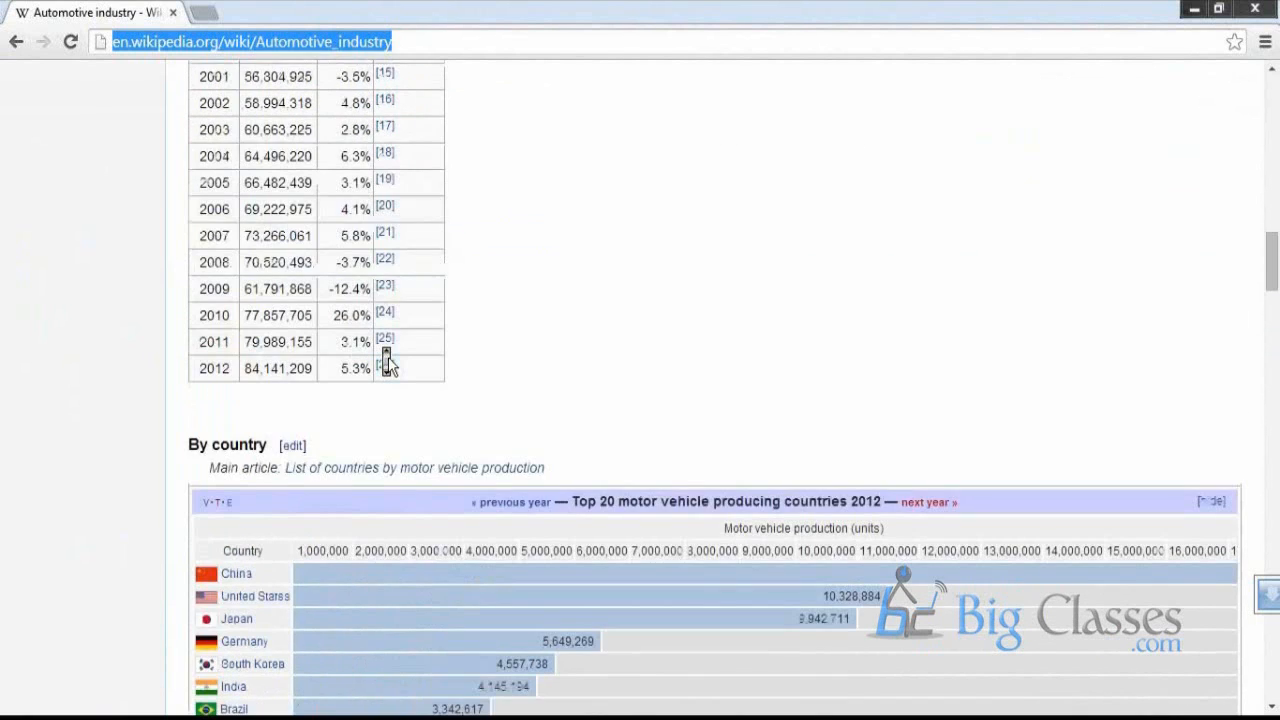
scroll(455, 290, "up", 2)
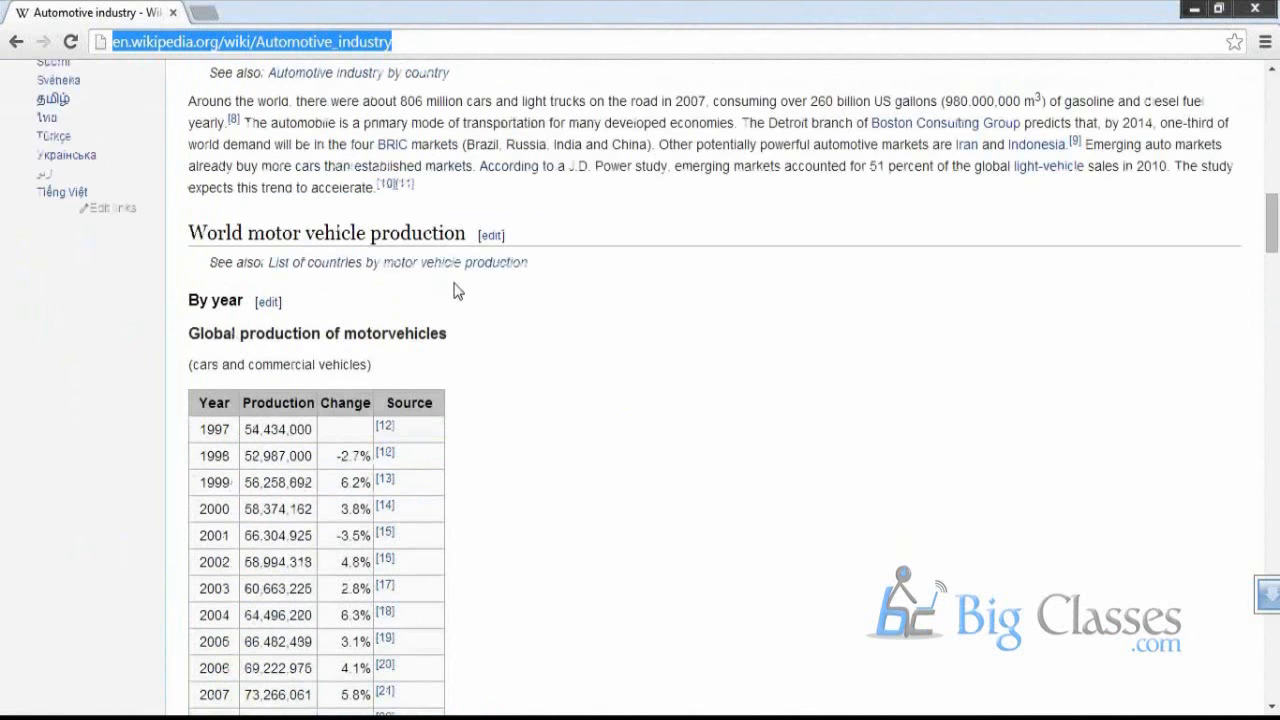
Open the List of countries by motor vehicle production article and scroll its table
key("Return")
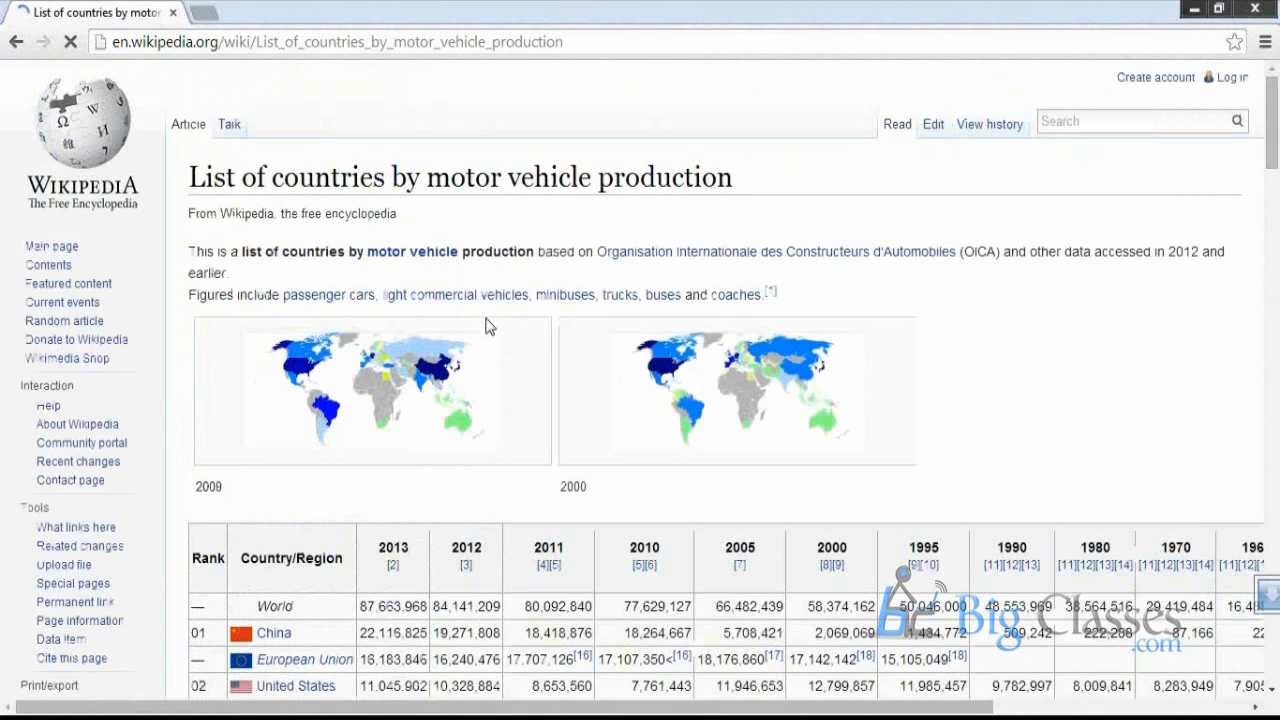
scroll(487, 326, "down", 2)
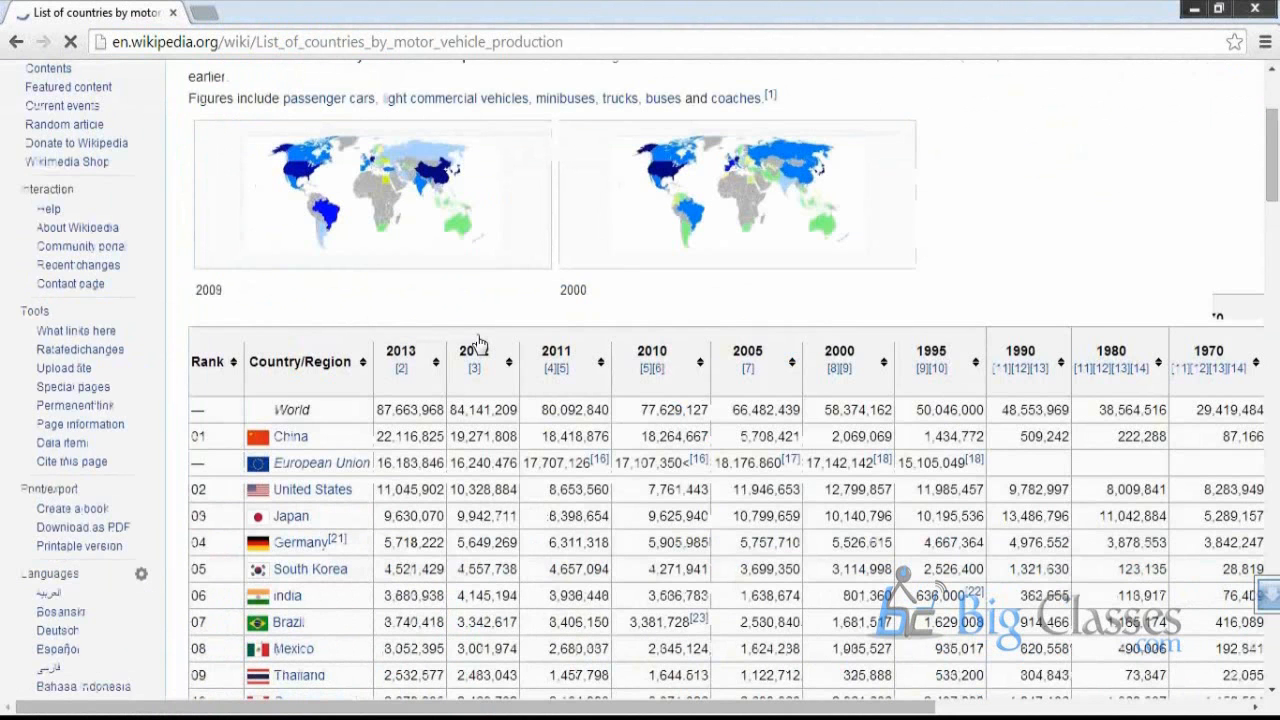
middle_click(475, 354)
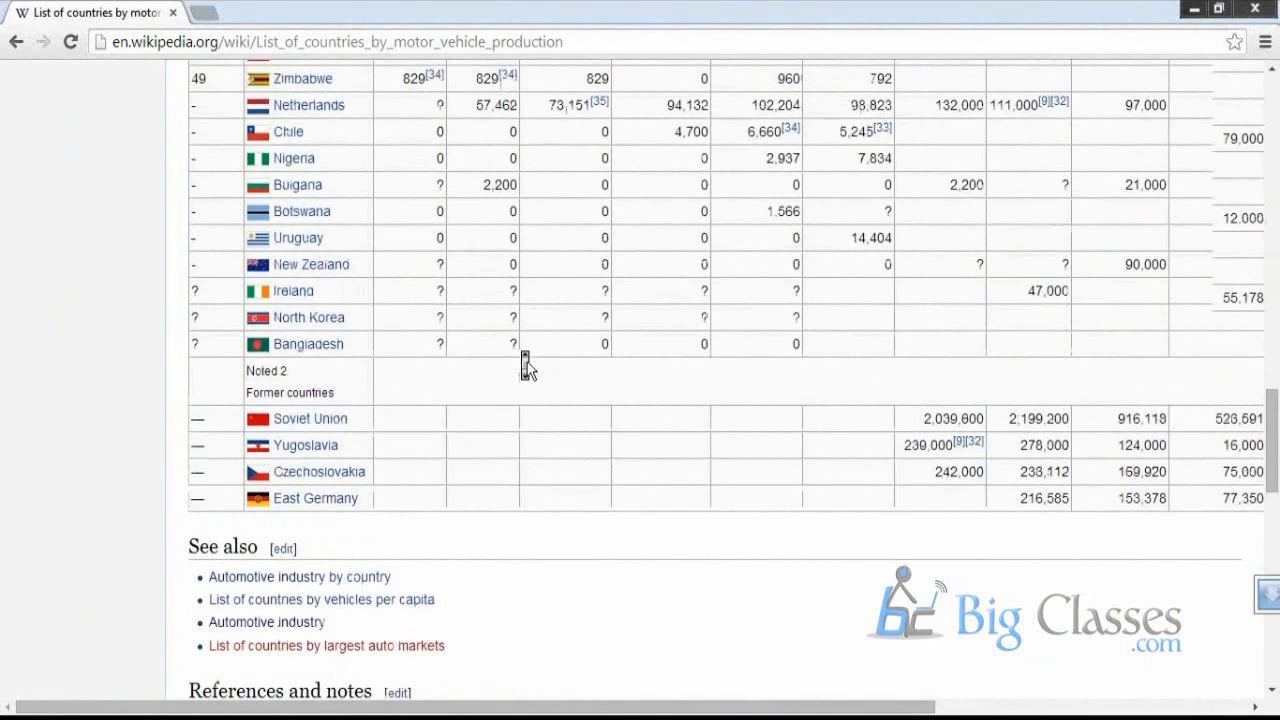
scroll(527, 361, "up", 2)
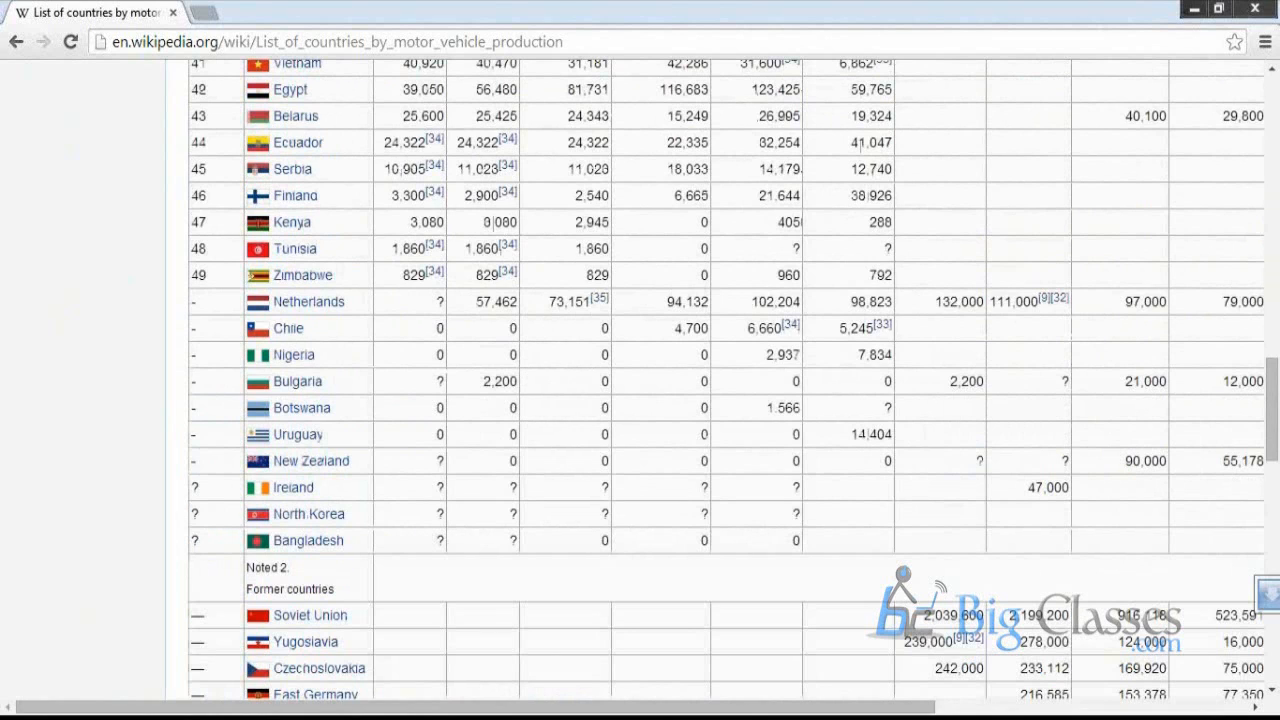
Scroll through the country production table down to the Former countries rows
key("alt+Tab")
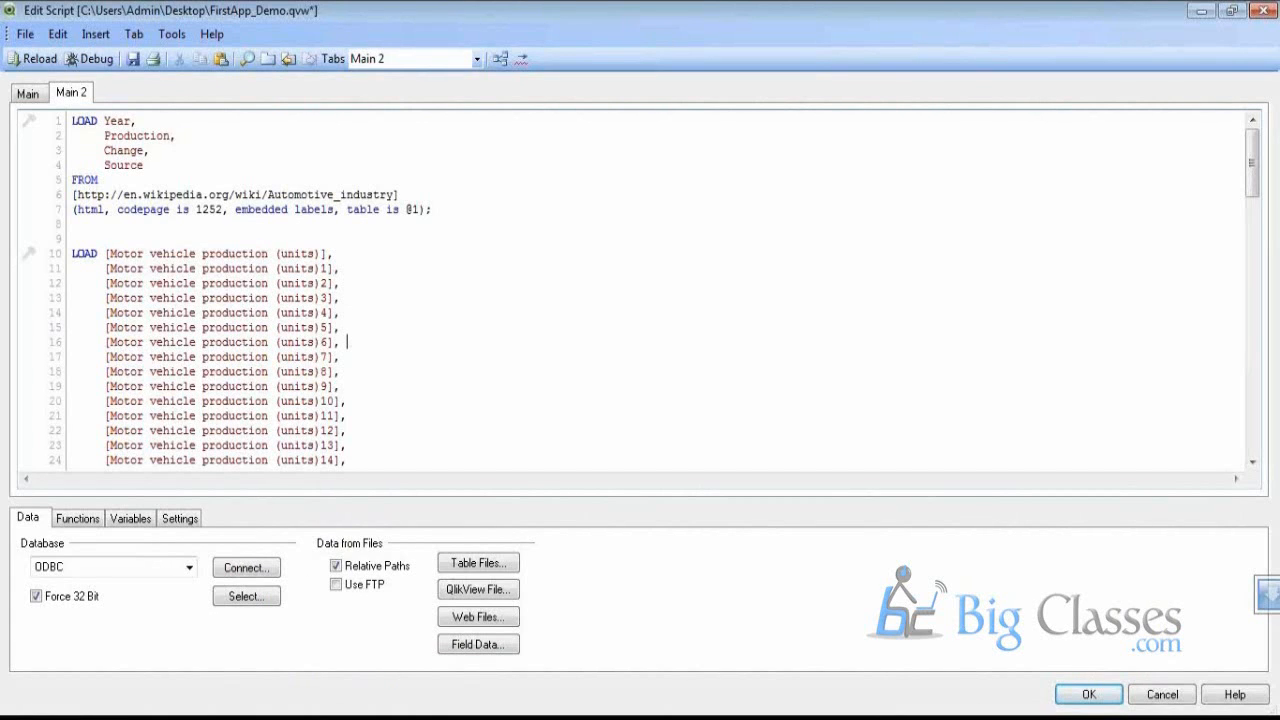
key("alt+Tab")
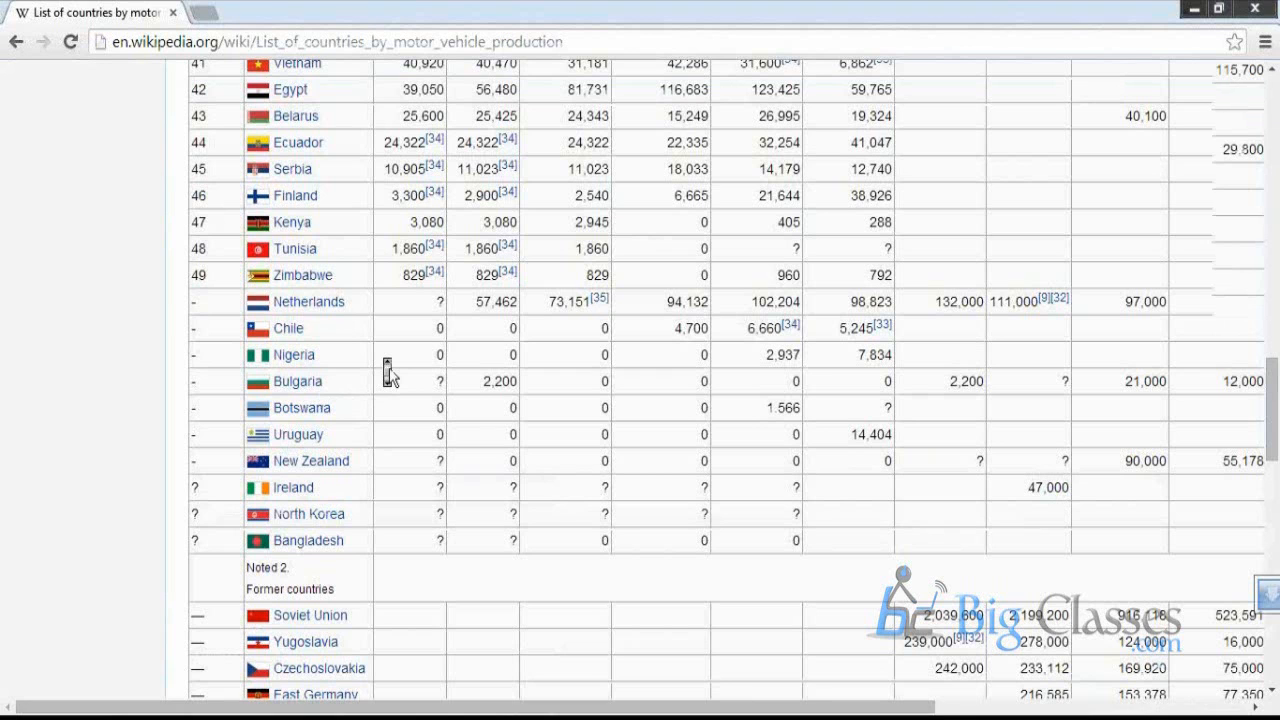
scroll(389, 373, "up", 1)
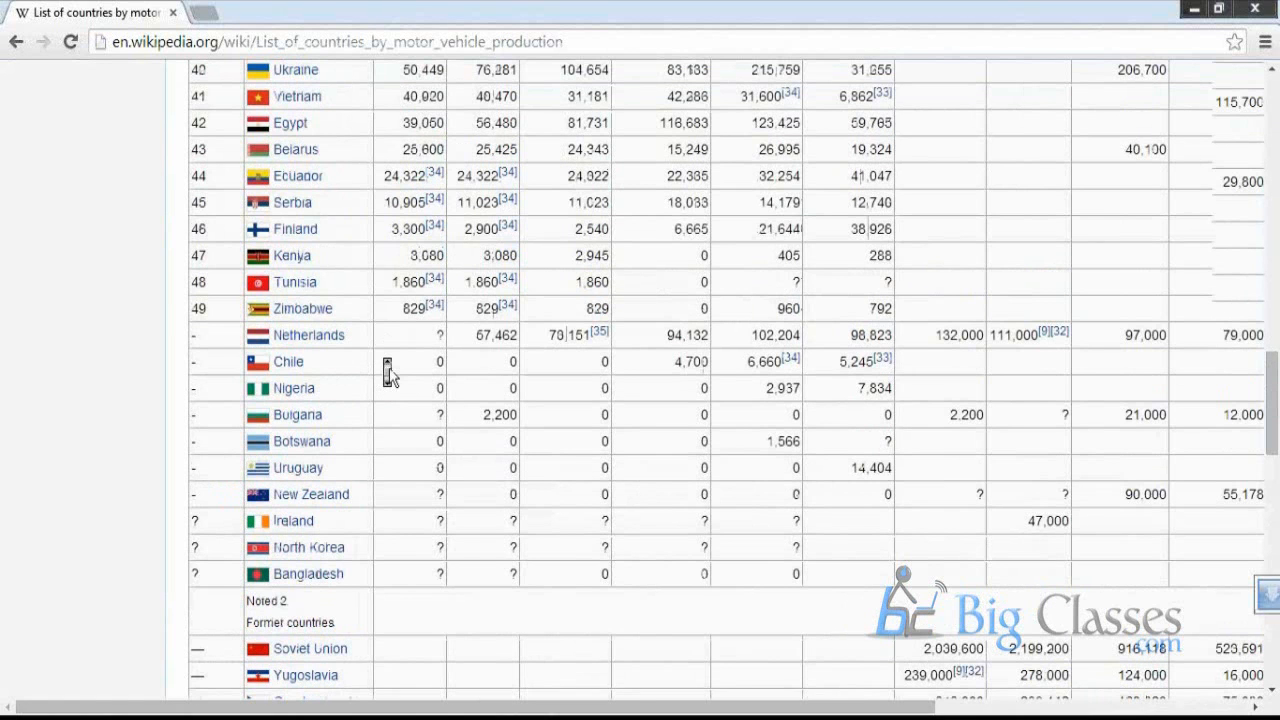
scroll(389, 373, "up", 5)
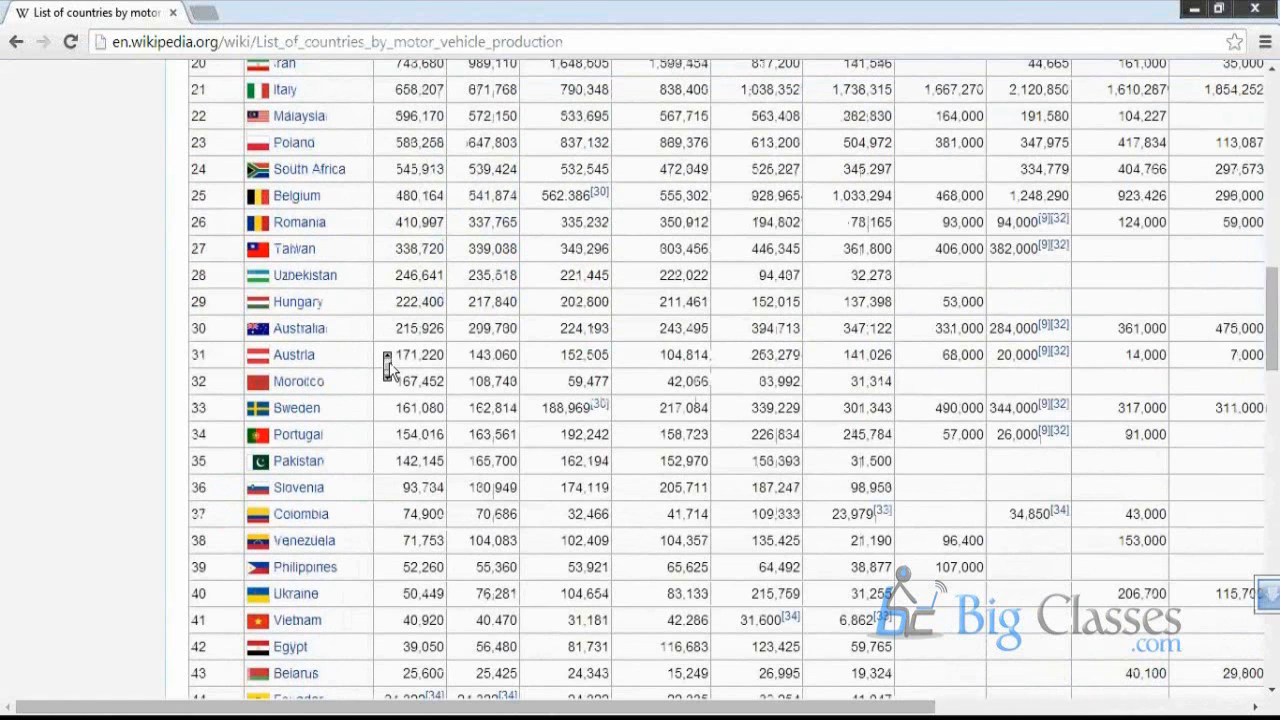
scroll(389, 367, "up", 3)
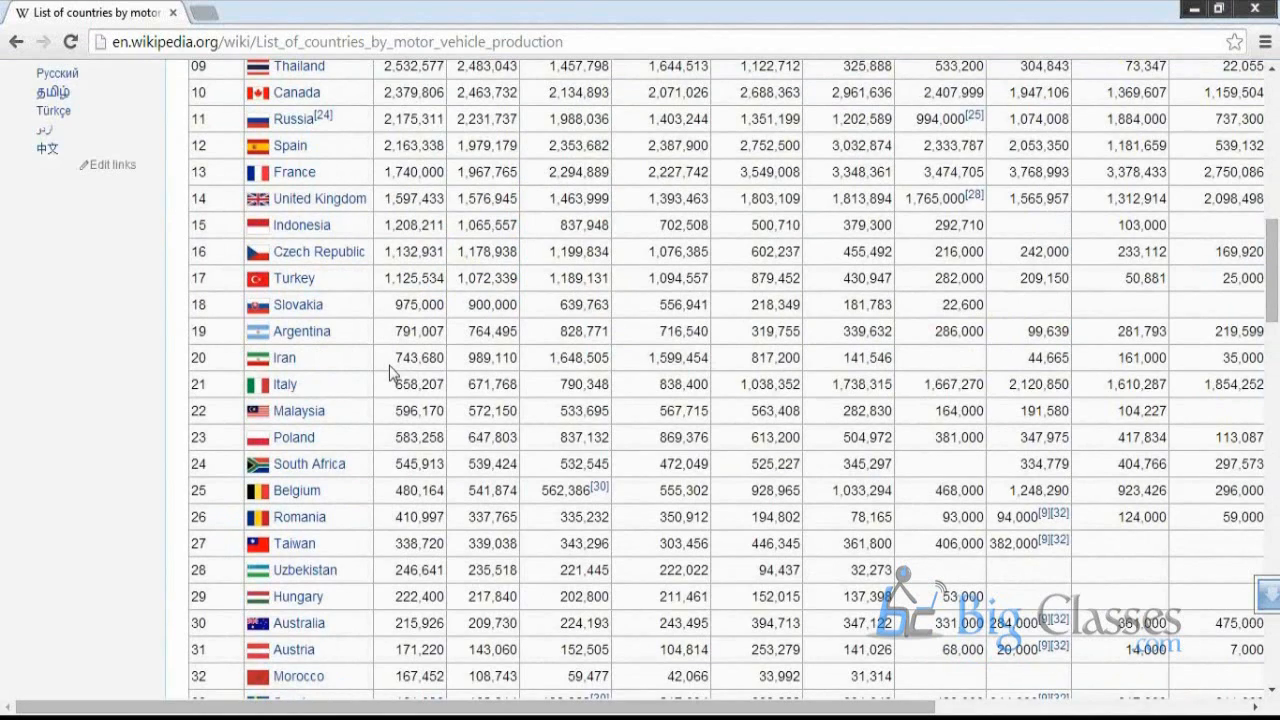
scroll(389, 373, "up", 5)
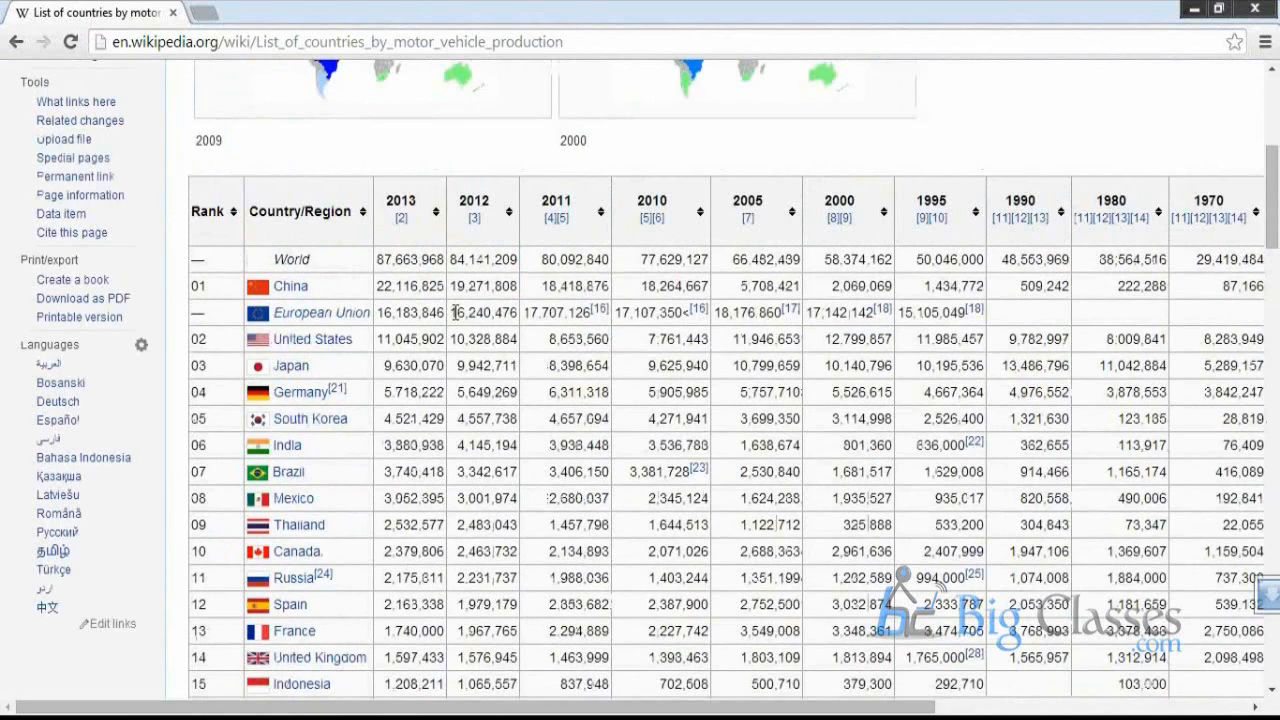
scroll(455, 312, "right", 3)
scroll(445, 290, "left", 3)
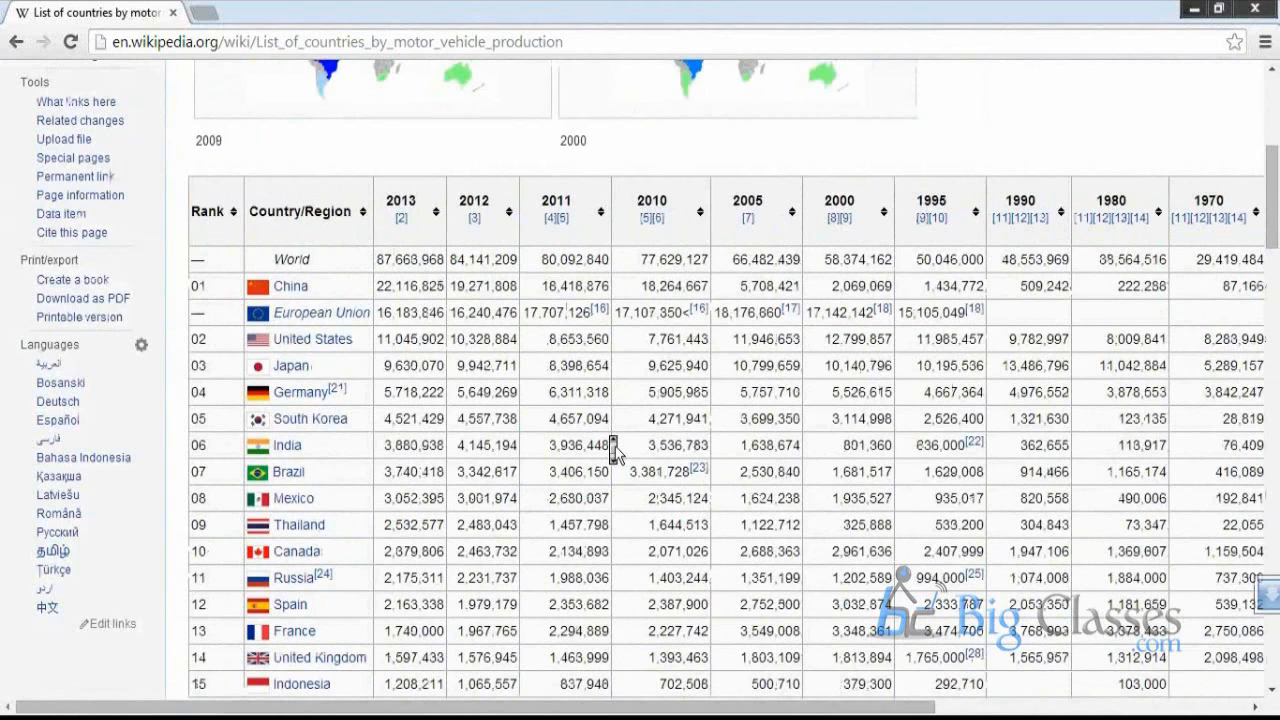
scroll(614, 452, "up", 1)
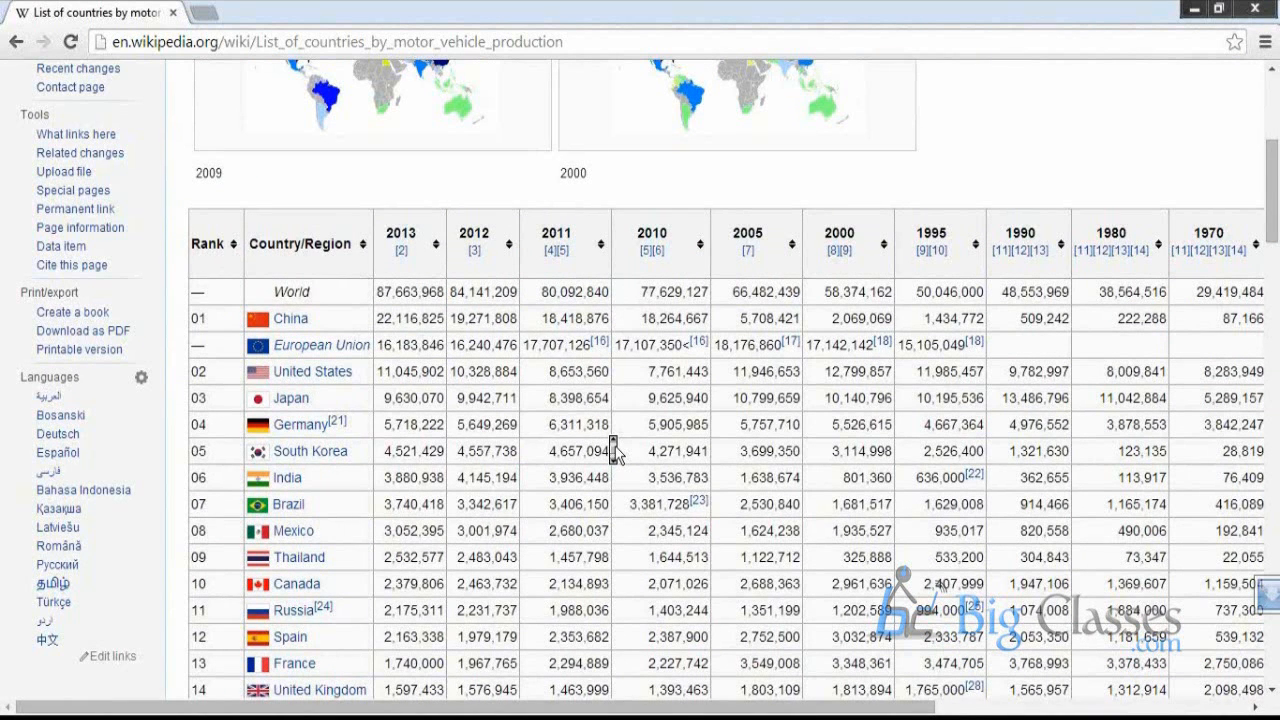
scroll(614, 452, "up", 4)
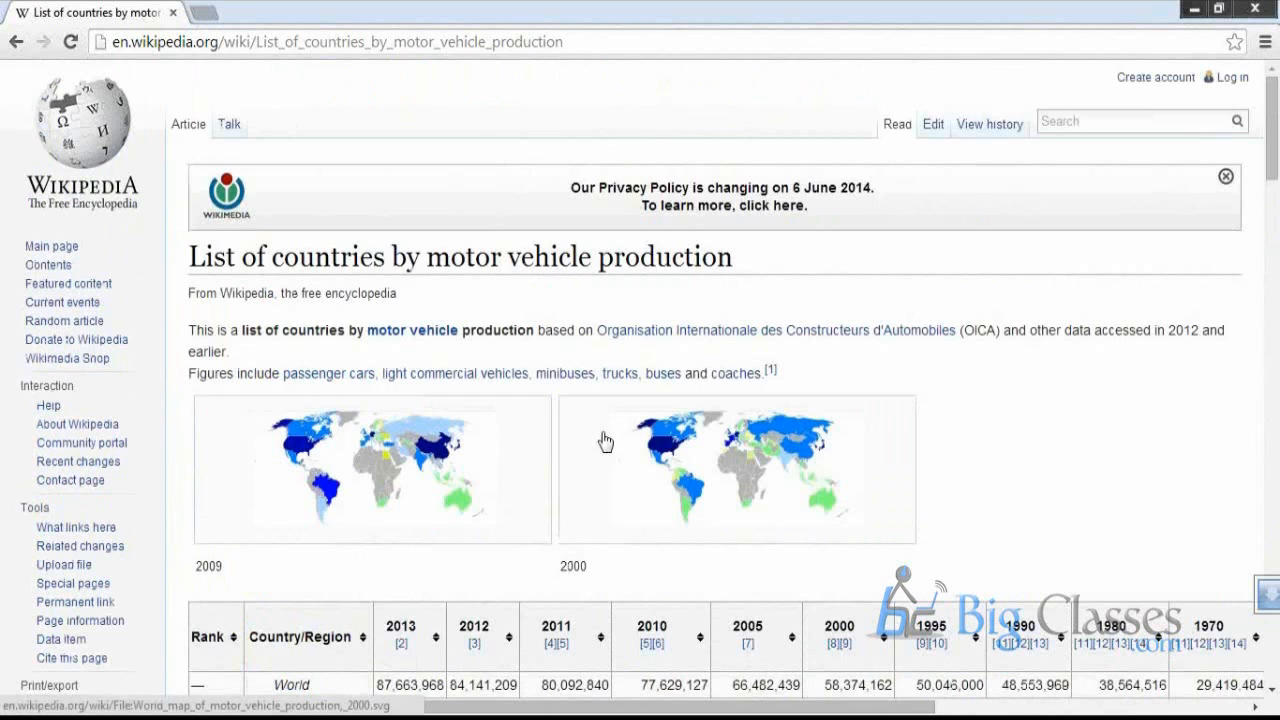
left_click(605, 441)
scroll(603, 438, "down", 1)
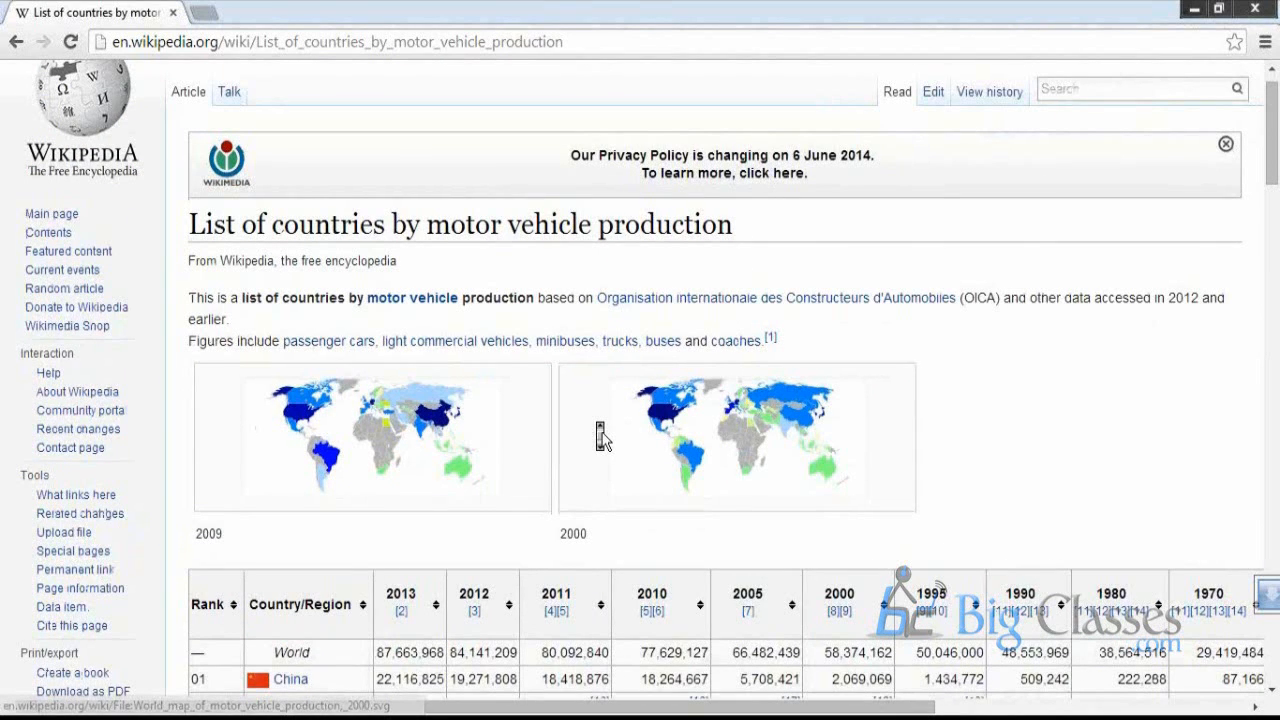
scroll(503, 335, "down", 5)
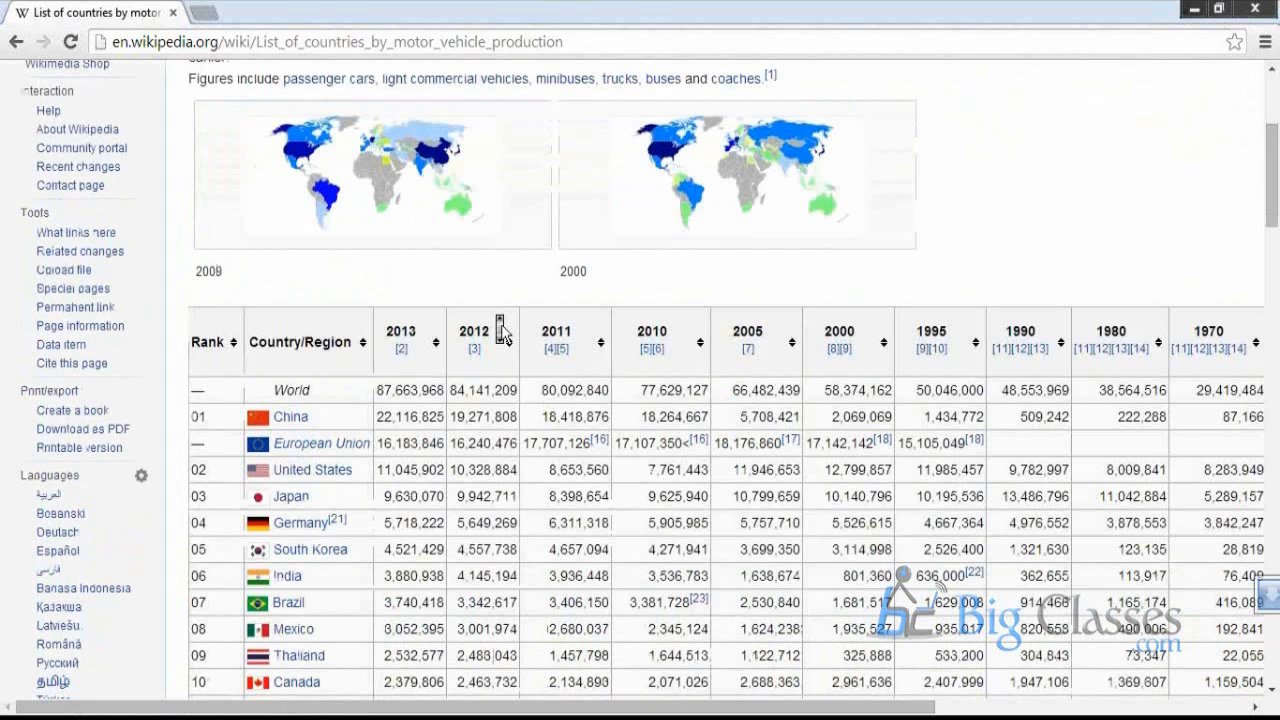
scroll(501, 330, "down", 9)
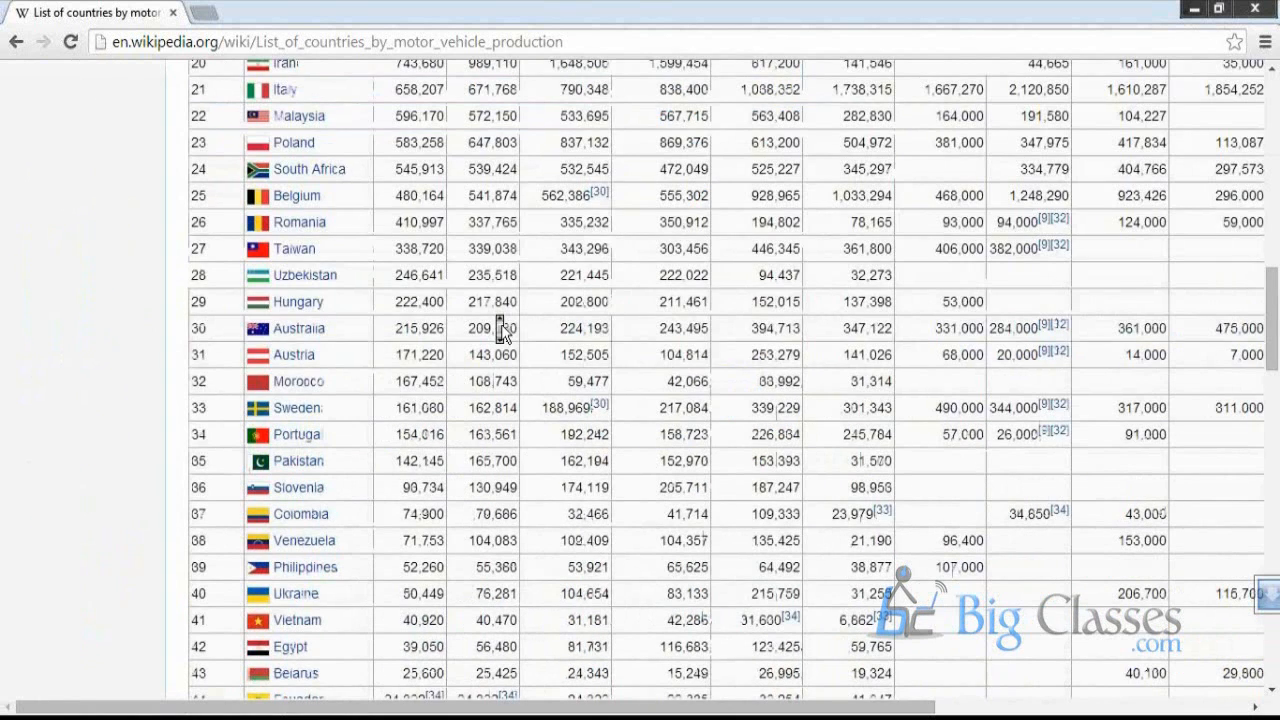
scroll(501, 324, "down", 6)
left_click_drag(566, 709, 602, 708)
Copy the article's web address from the browser address bar
left_click(355, 42)
right_click(358, 44)
left_click(385, 120)
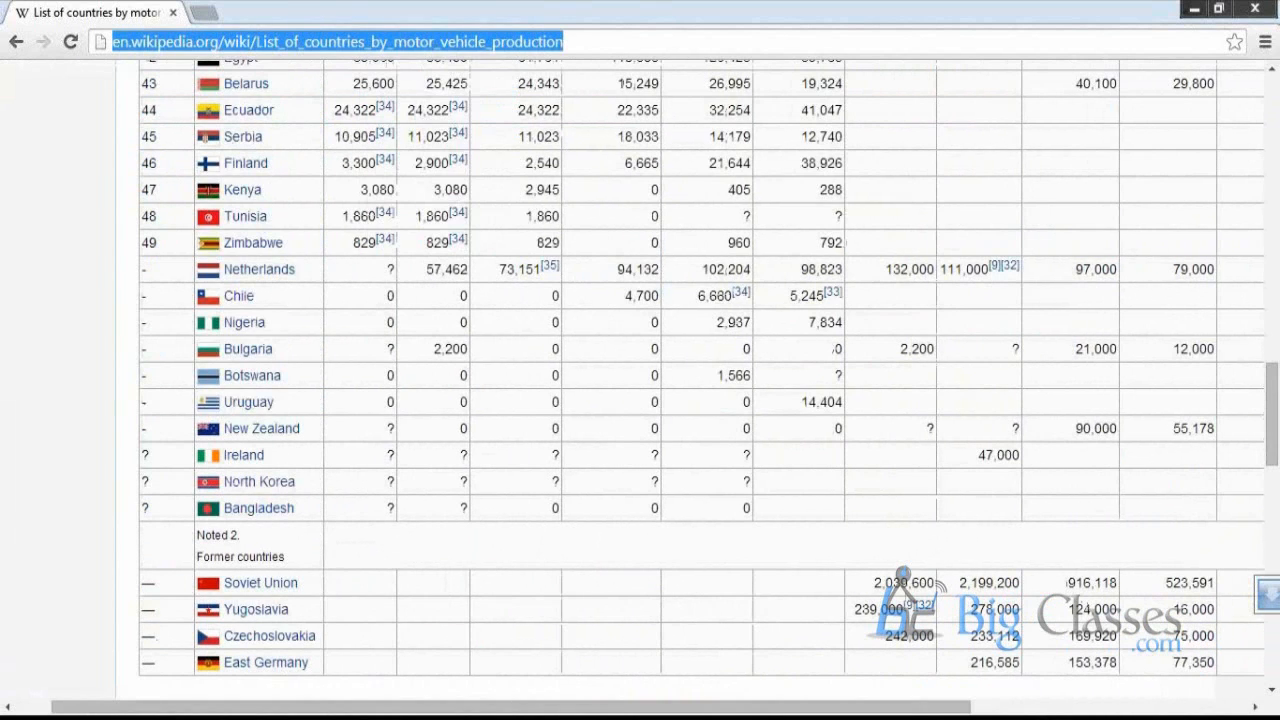
Back in QlikView, delete the entire Main 2 script
key("alt+Tab")
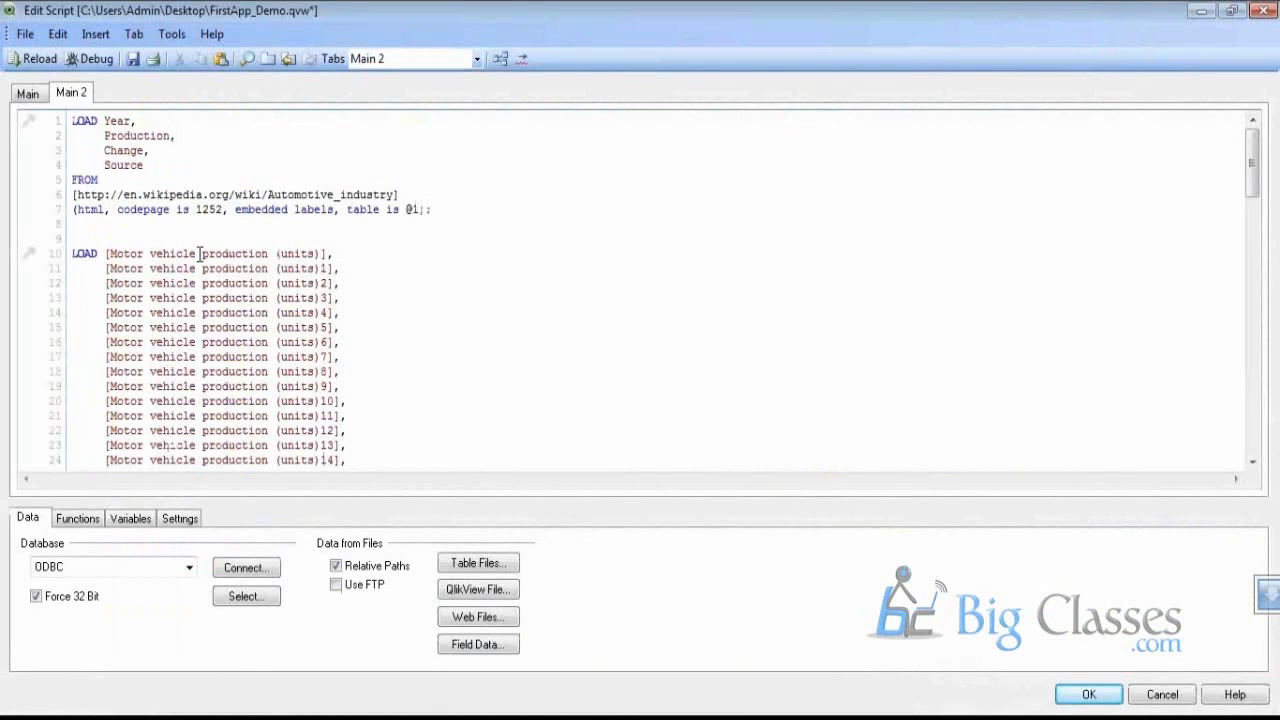
key("ctrl+s")
key("ctrl+a")
key("Delete")
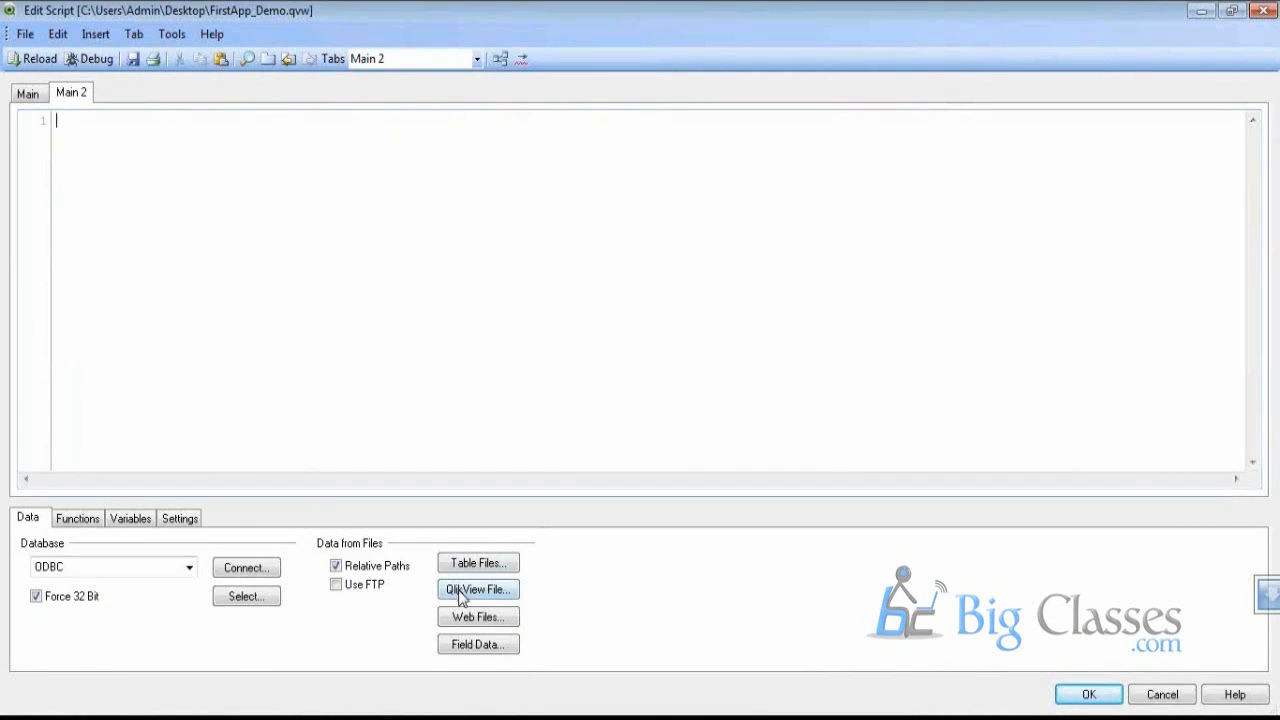
Cancel the mistaken QlikView document load and start a Web Files import instead
left_click(461, 590)
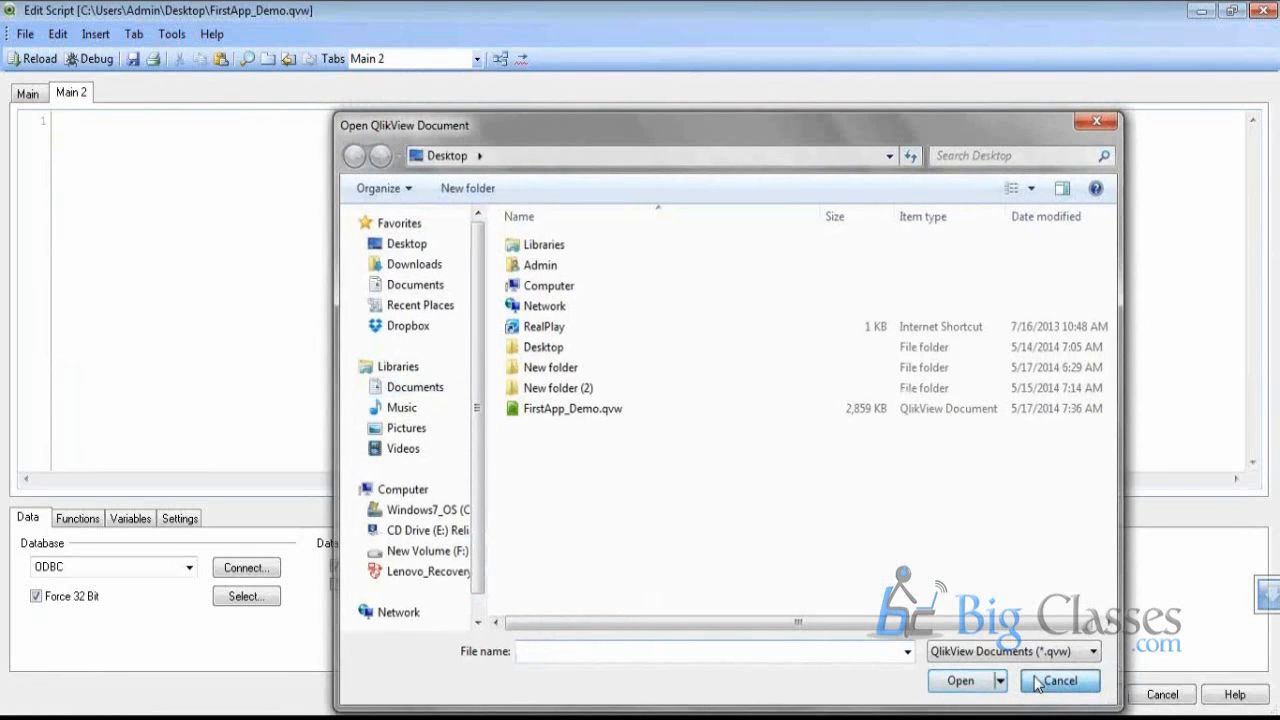
left_click(1040, 683)
mouse_move(330, 717)
left_click(428, 648)
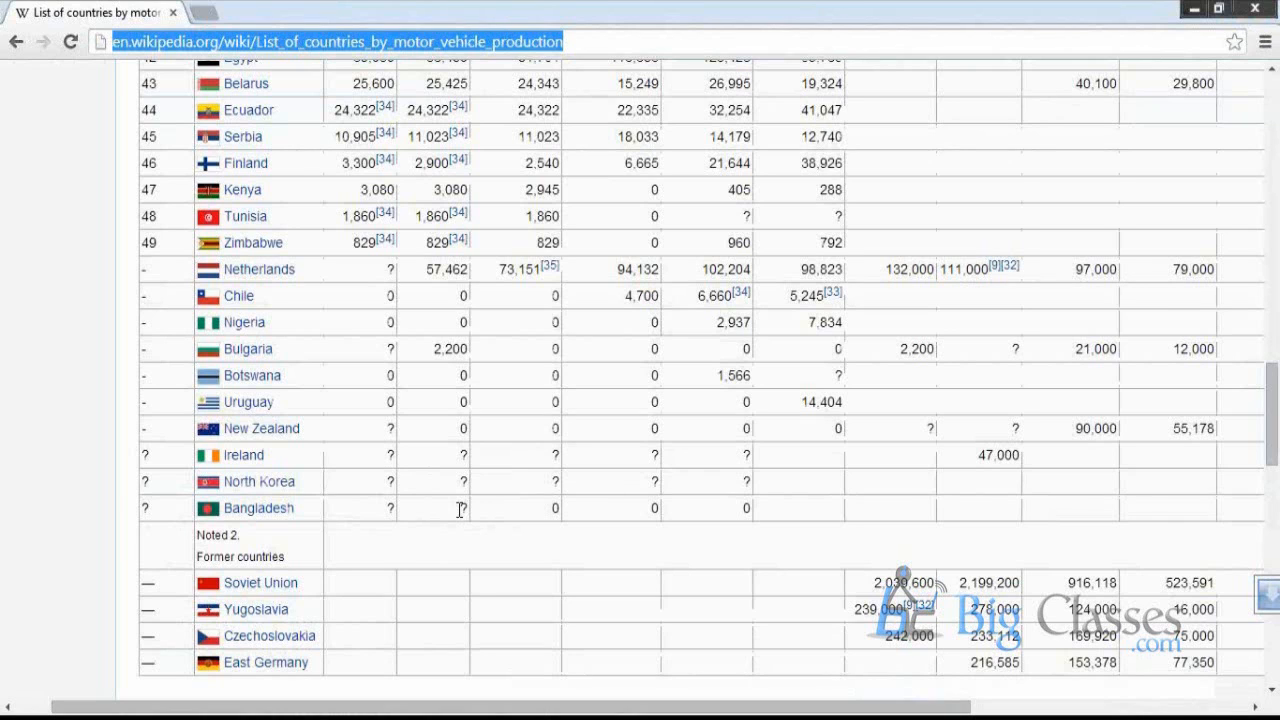
right_click(478, 717)
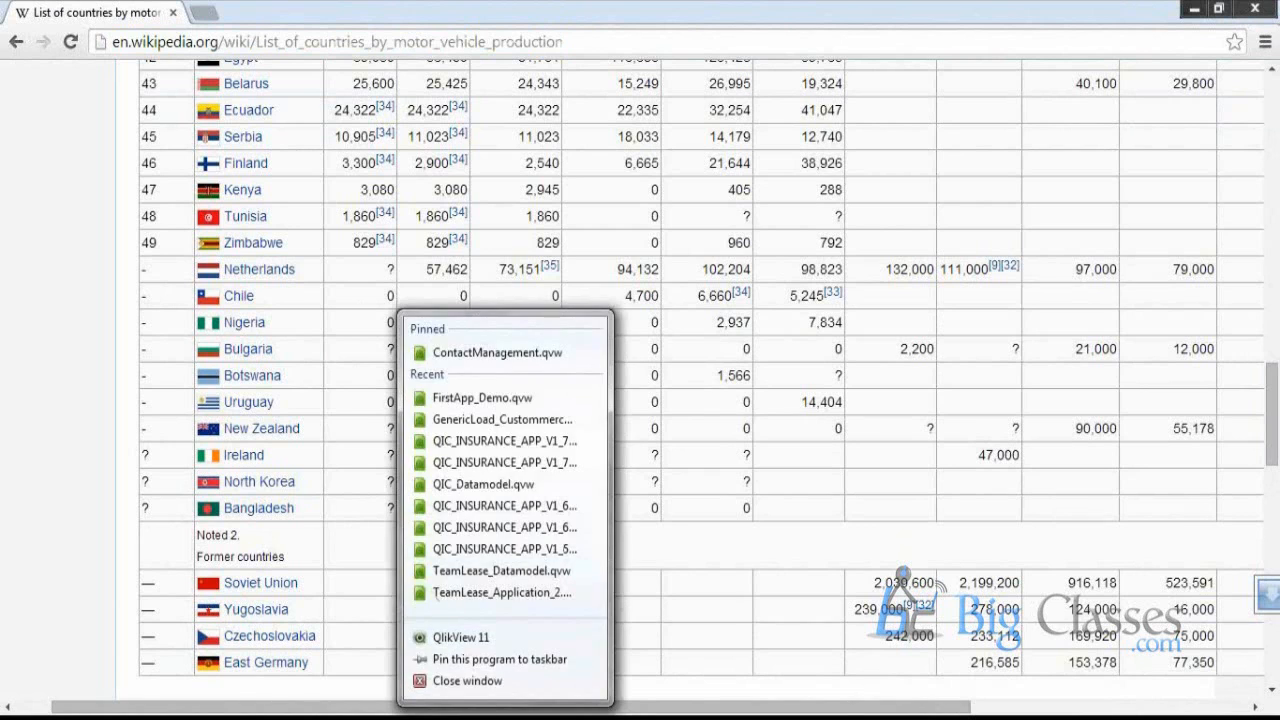
left_click(486, 717)
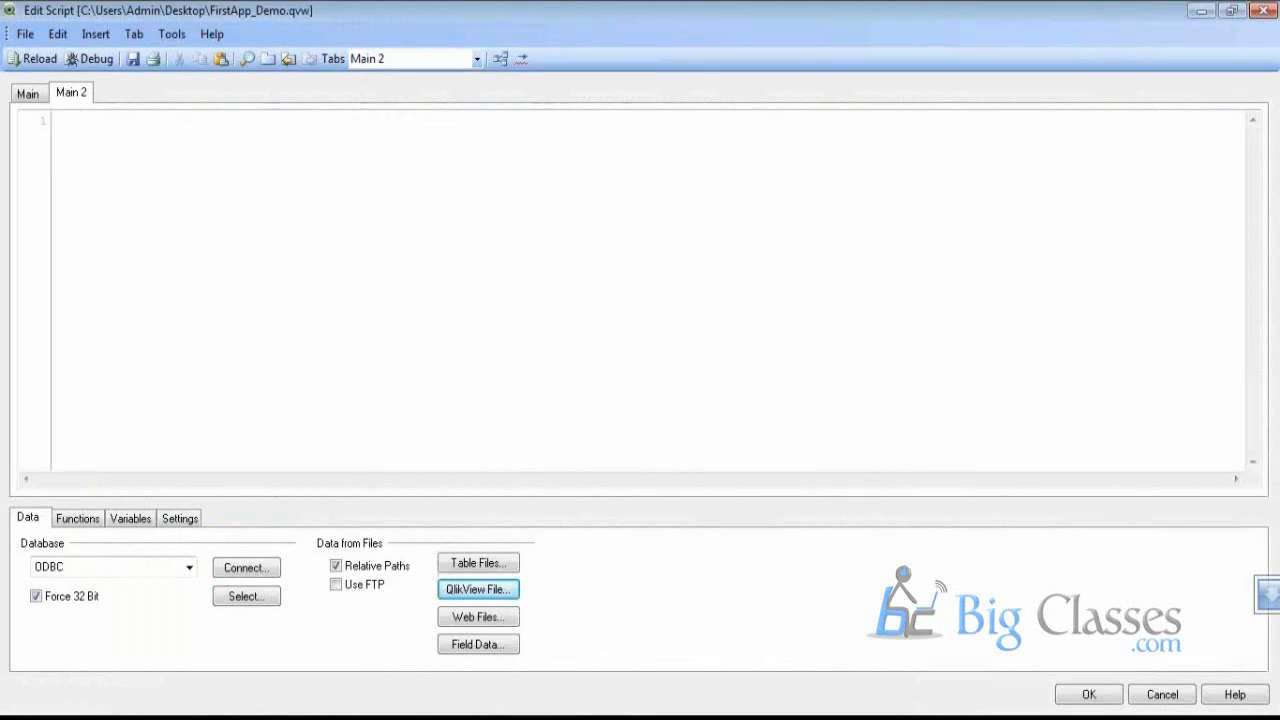
left_click(445, 617)
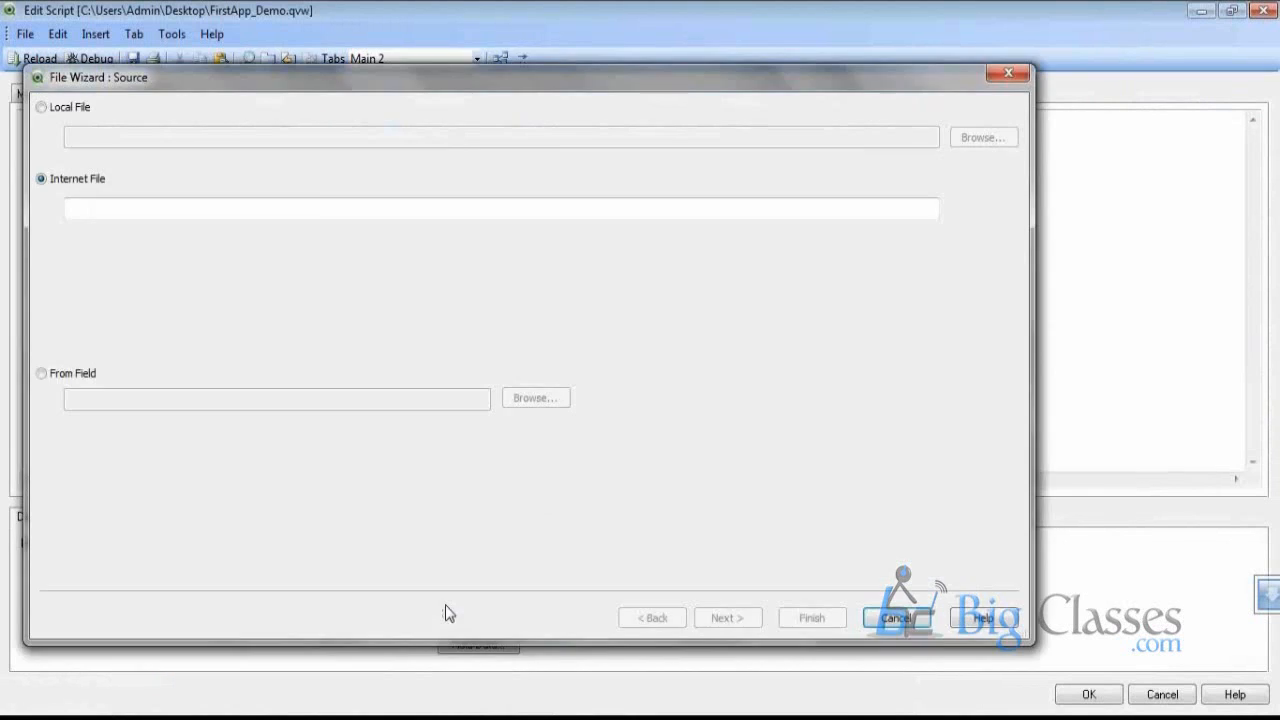
Load table @1 of List_of_countries_by_motor_vehicle_production as Html with embedded labels
left_click(314, 206)
key("ctrl+v")
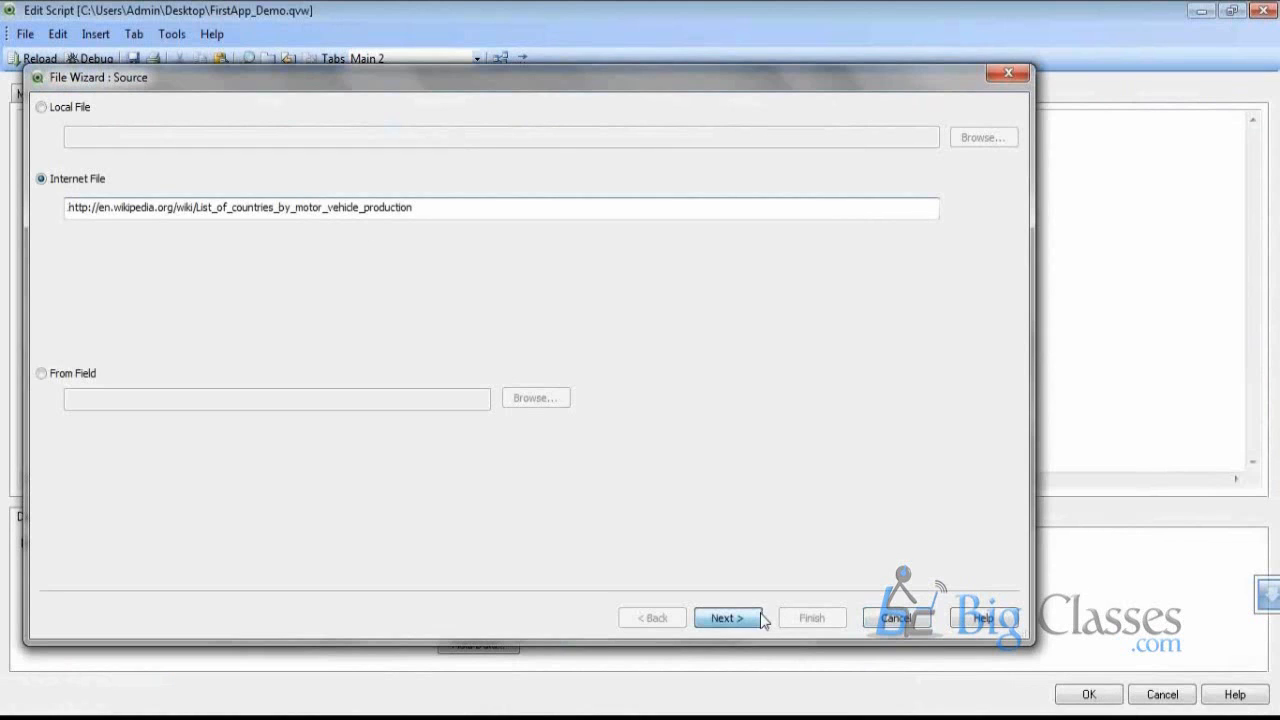
left_click(710, 617)
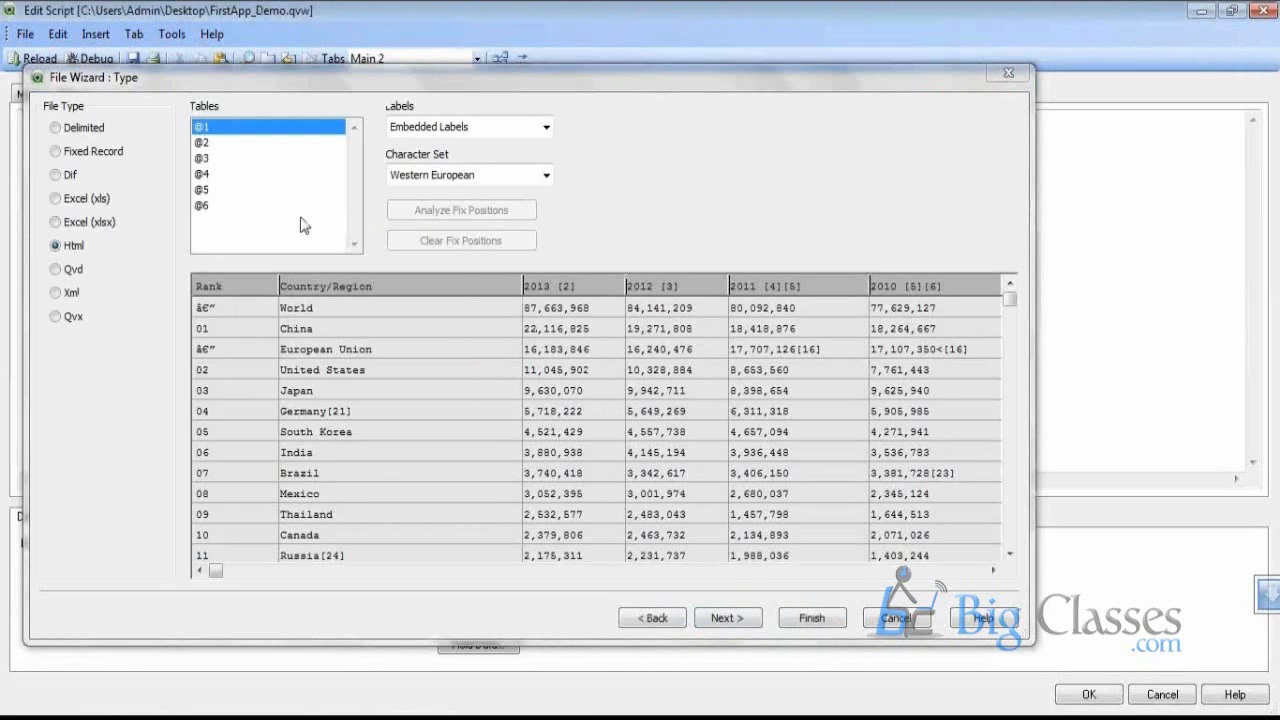
left_click(1012, 297)
left_click_drag(1014, 293, 1010, 475)
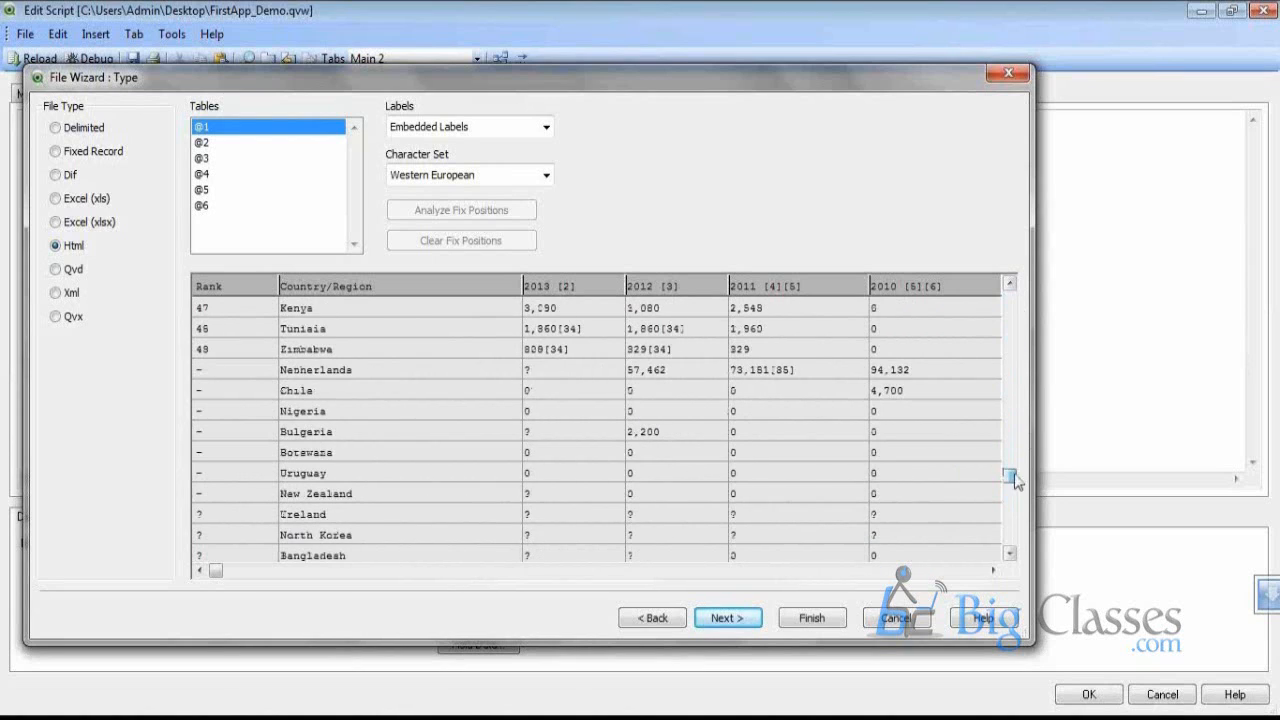
left_click(740, 620)
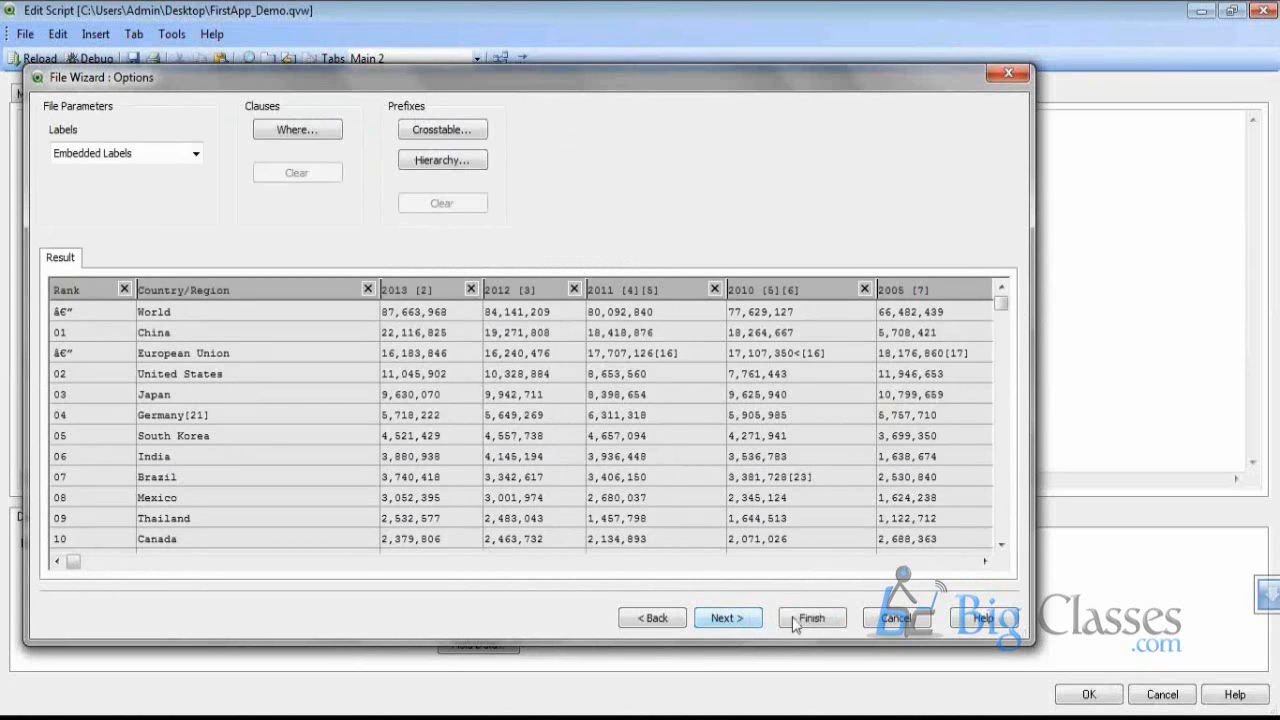
left_click(845, 625)
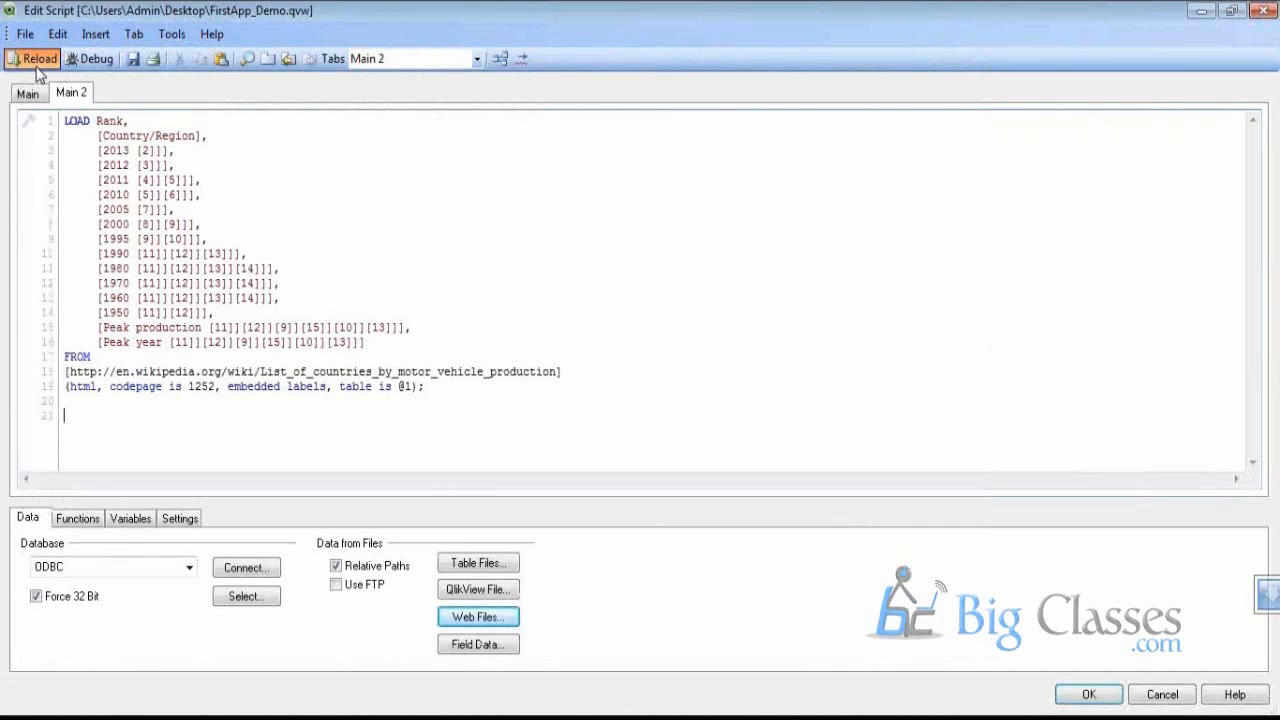
Reload the script, dismiss the syntax error, and reload again while checking the Wikipedia table
left_click(38, 62)
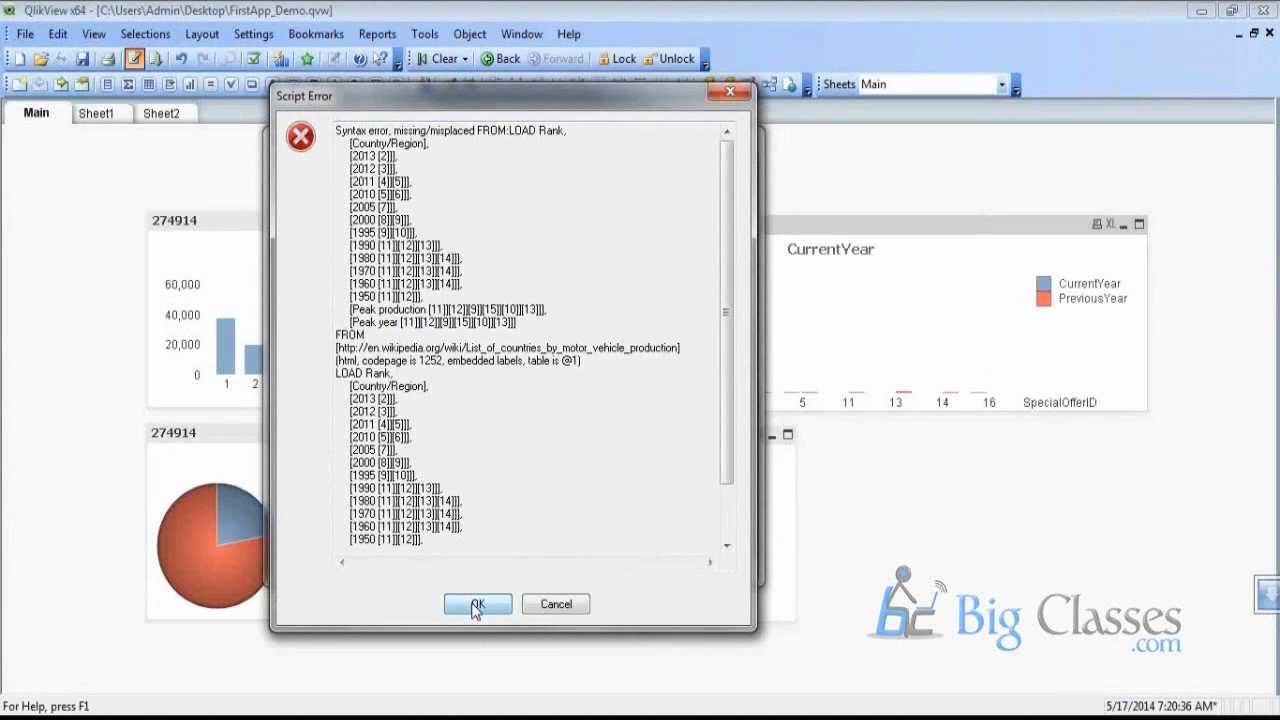
left_click(477, 606)
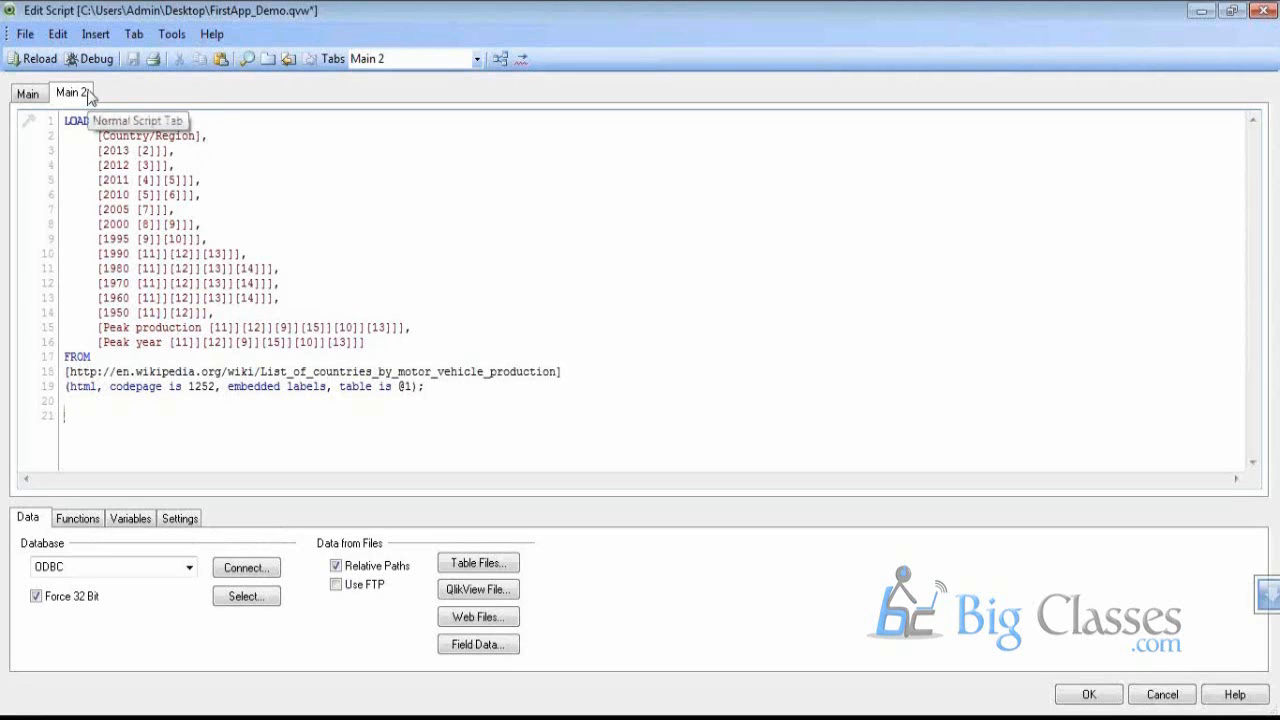
left_click(52, 64)
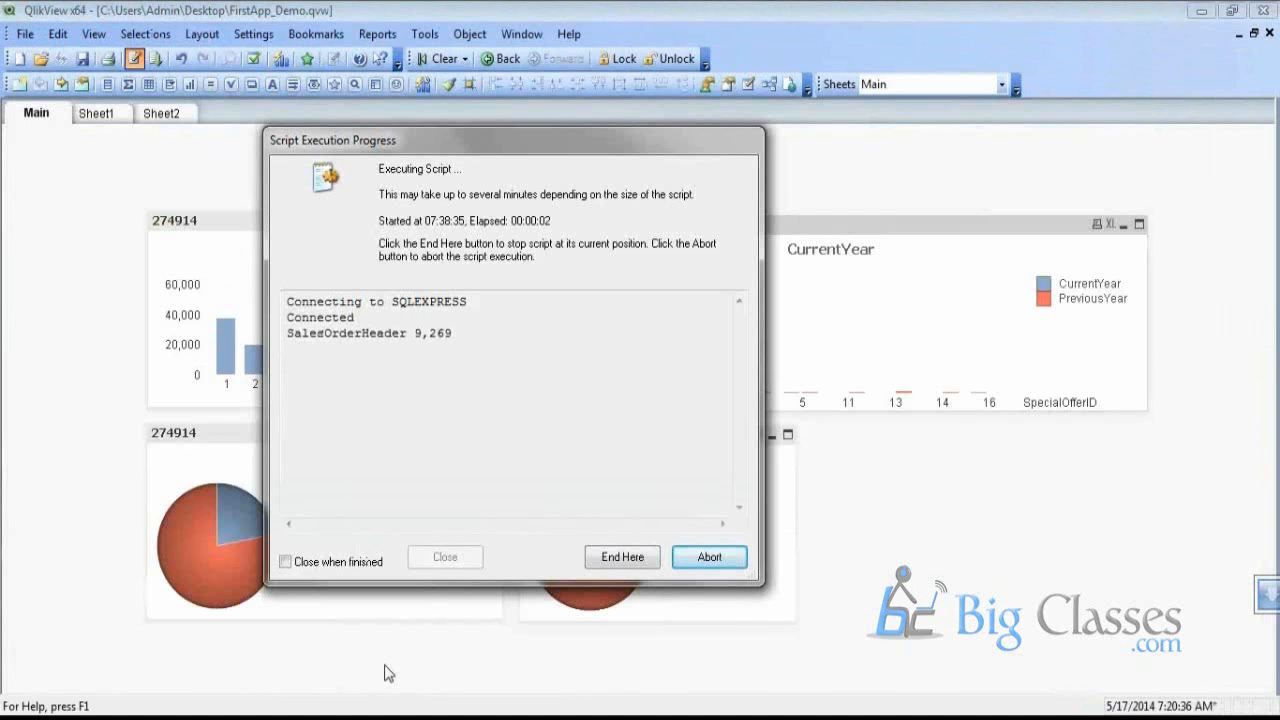
mouse_move(398, 711)
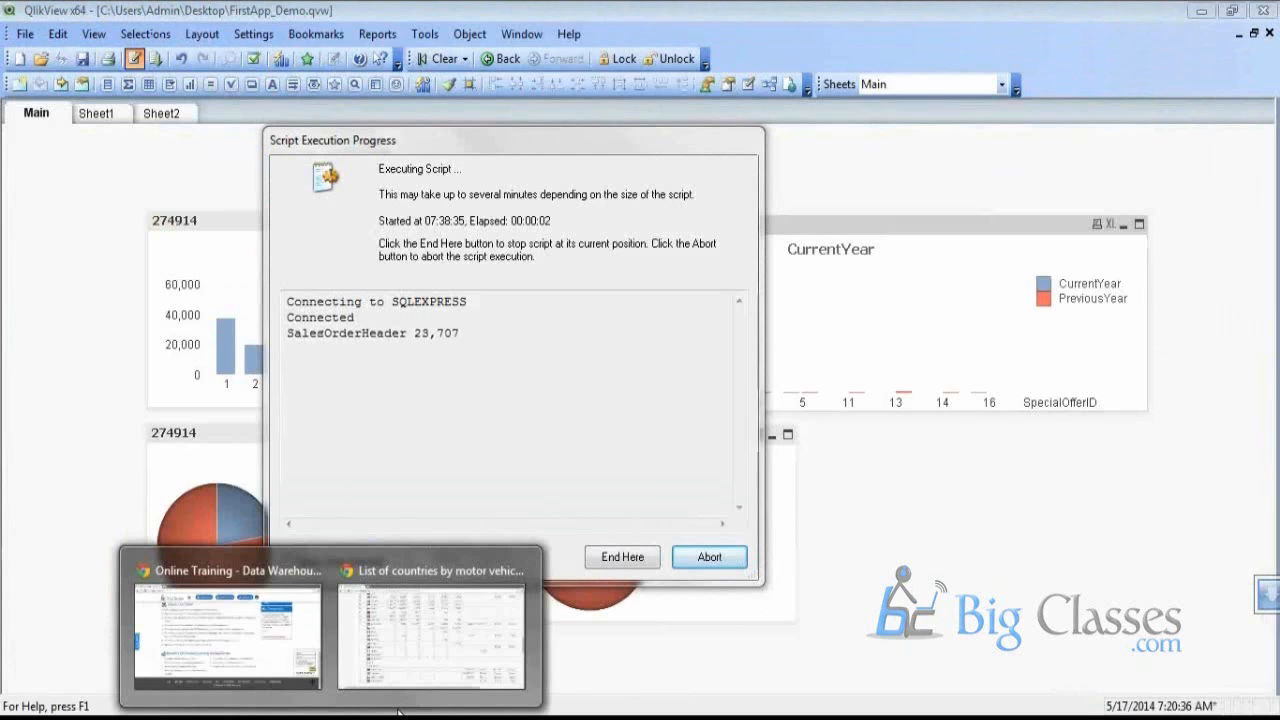
left_click(431, 625)
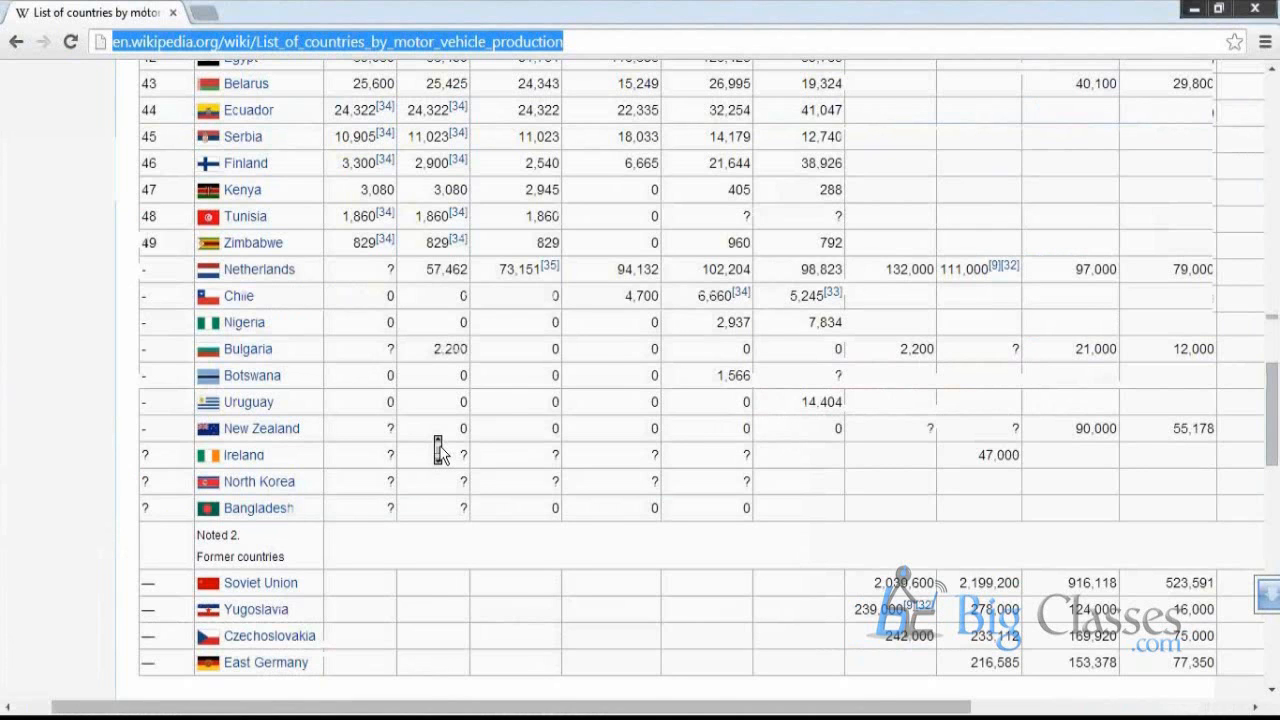
scroll(442, 453, "up", 16)
mouse_move(345, 715)
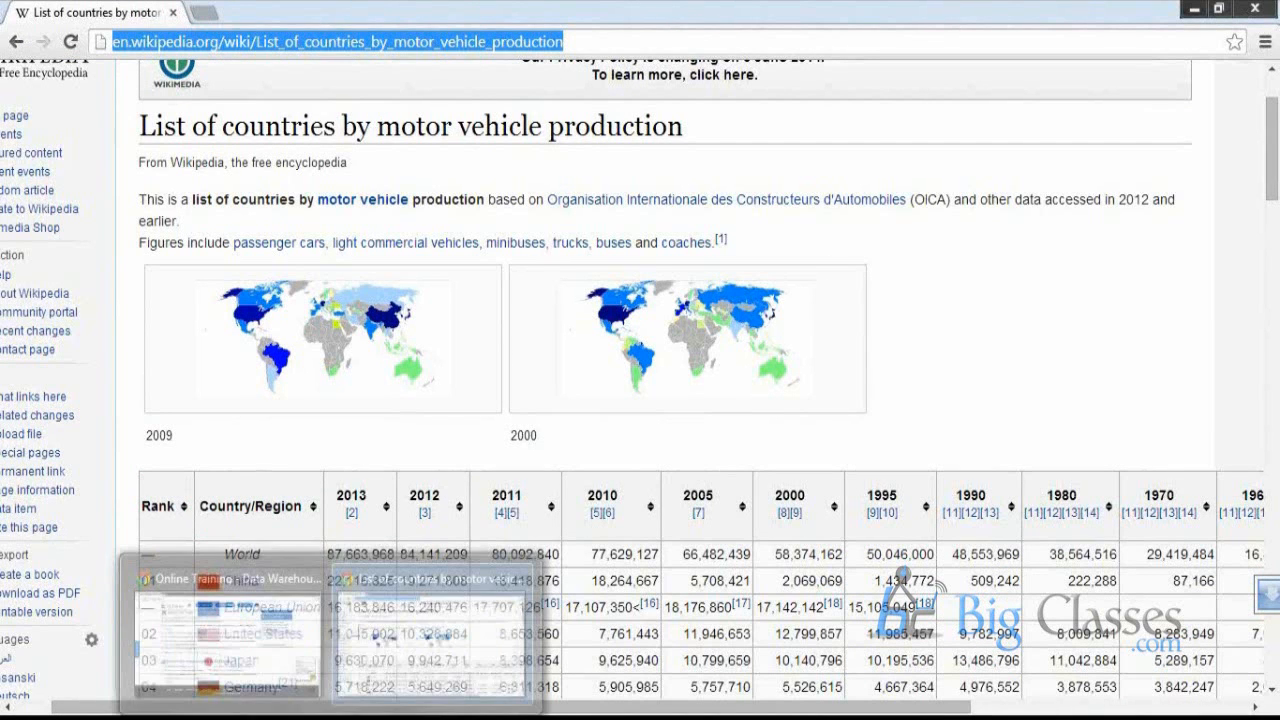
left_click(470, 590)
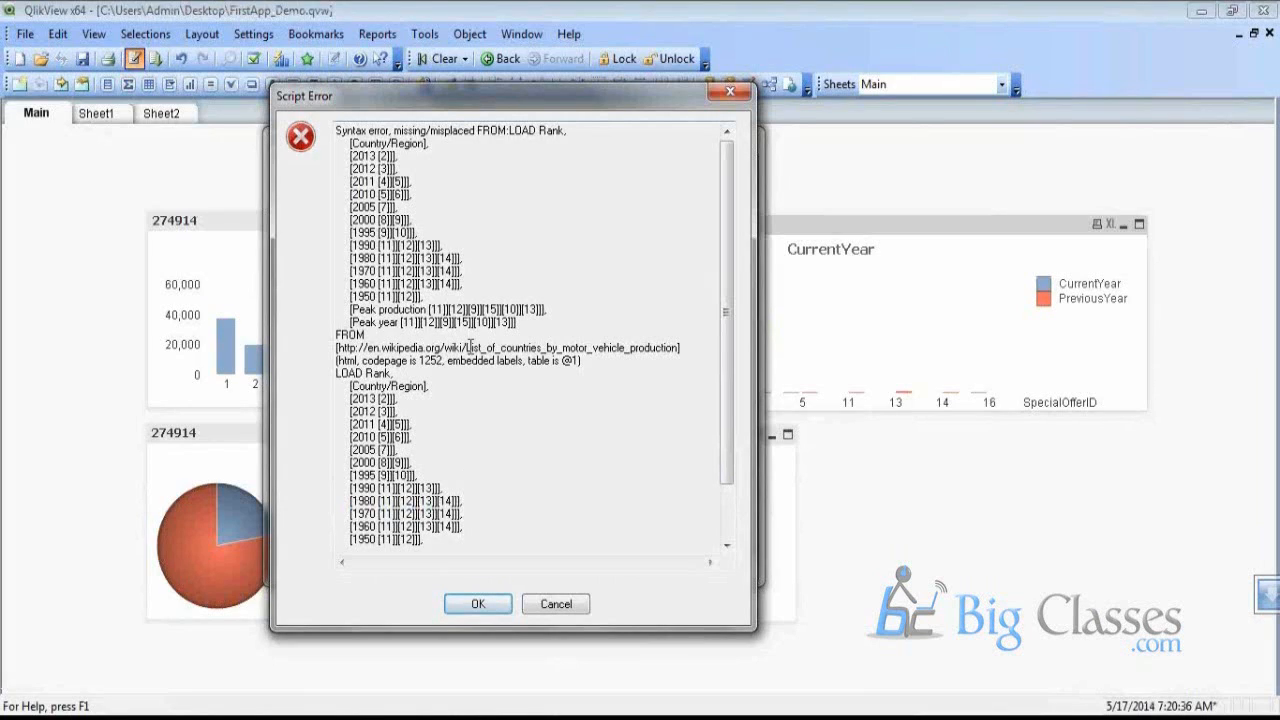
Dismiss the misplaced-FROM error, close the reload progress, and reopen the script editor
scroll(445, 200, "down", 1)
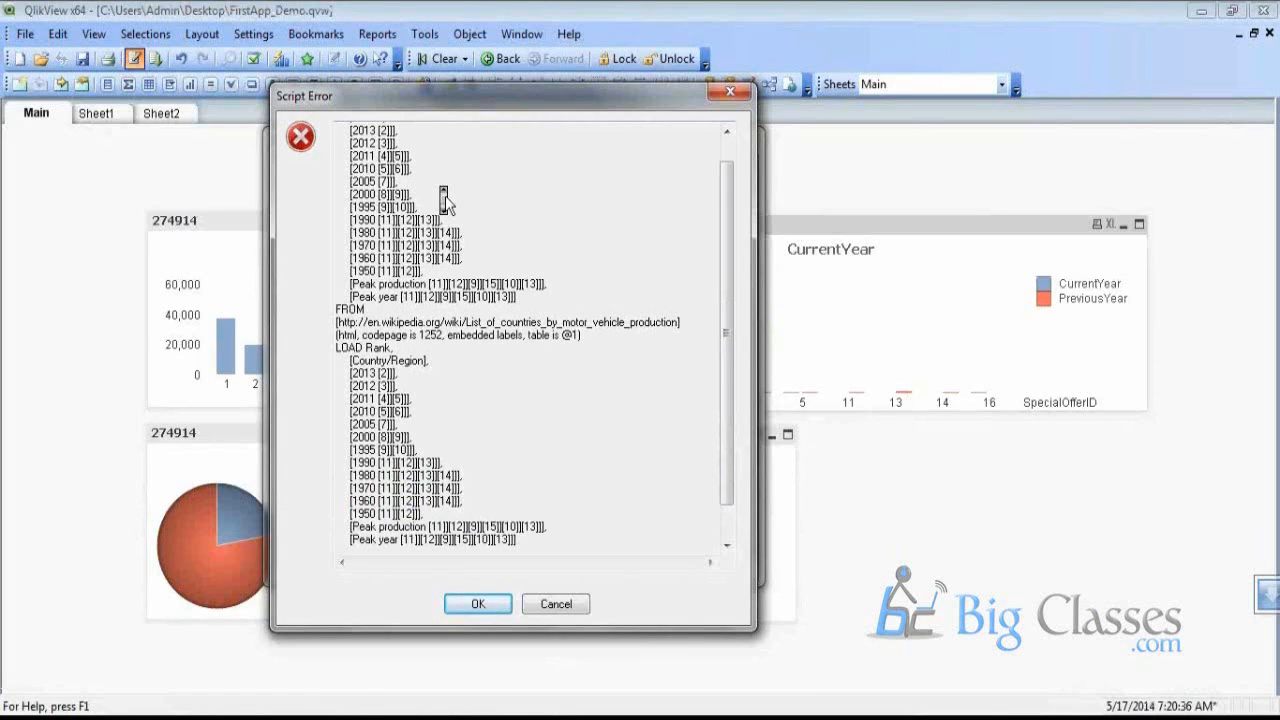
scroll(436, 308, "up", 1)
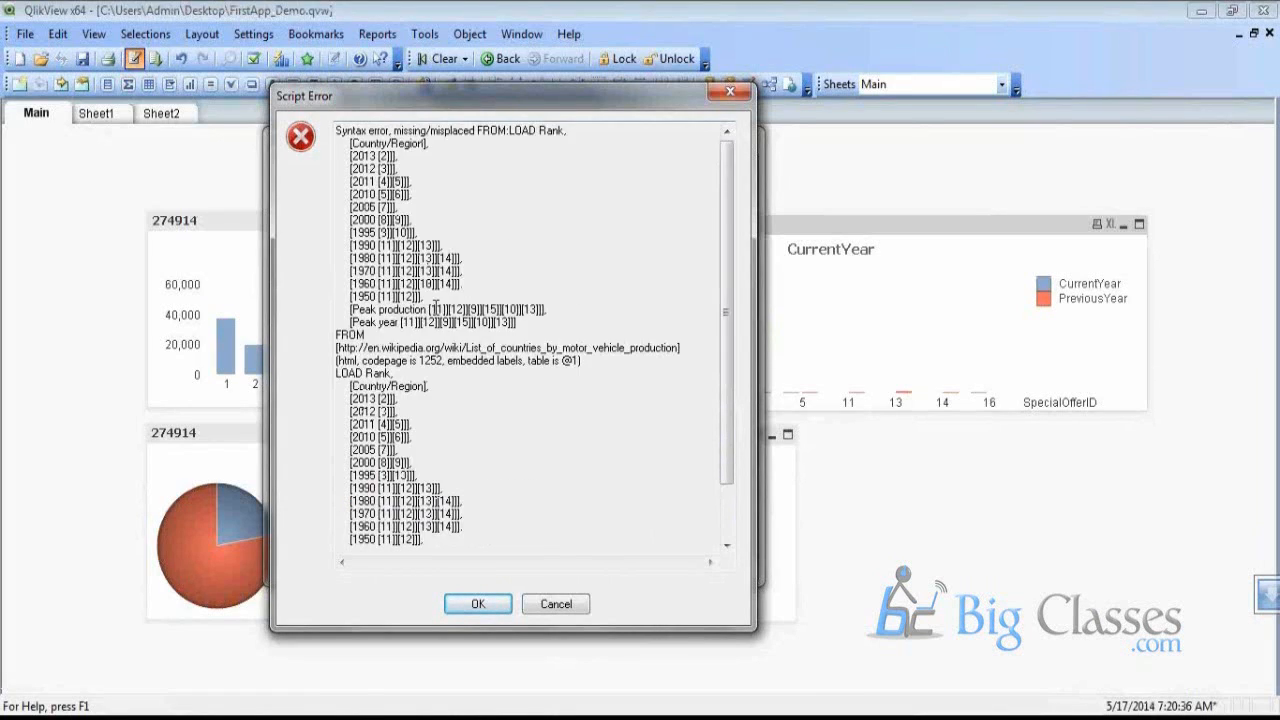
scroll(436, 318, "down", 2)
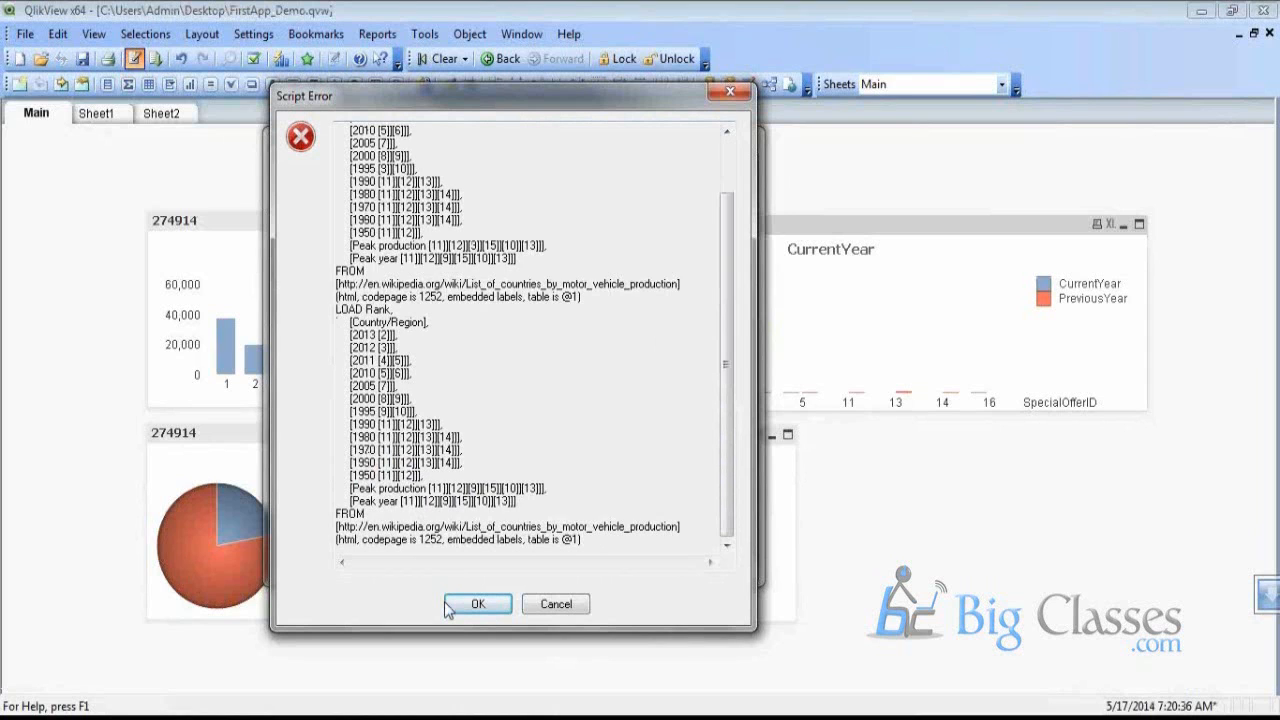
left_click(478, 604)
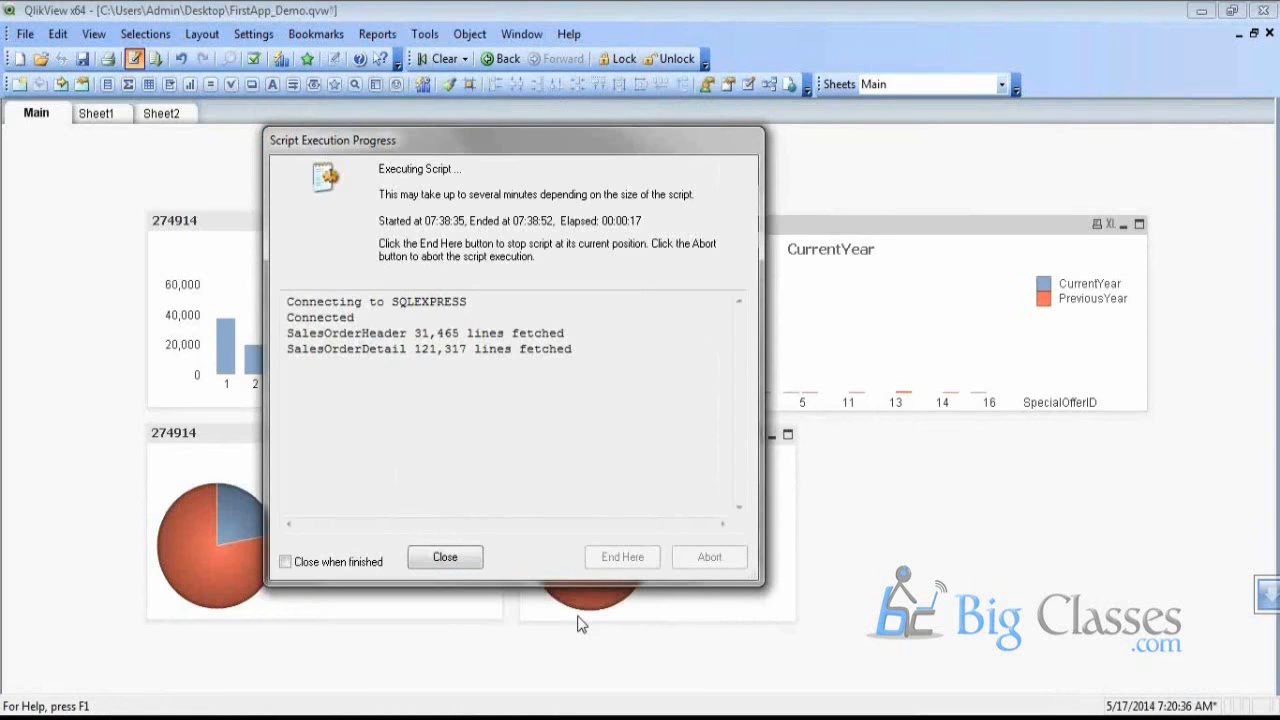
left_click(445, 558)
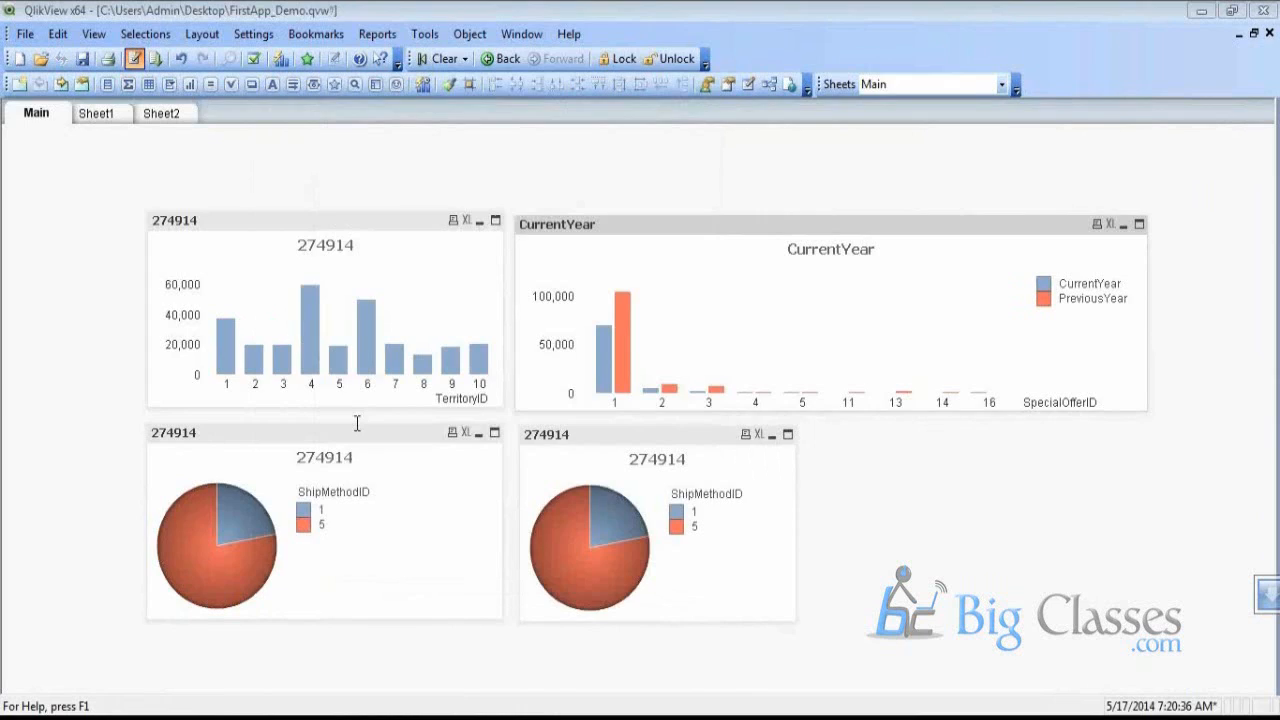
key("ctrl+e")
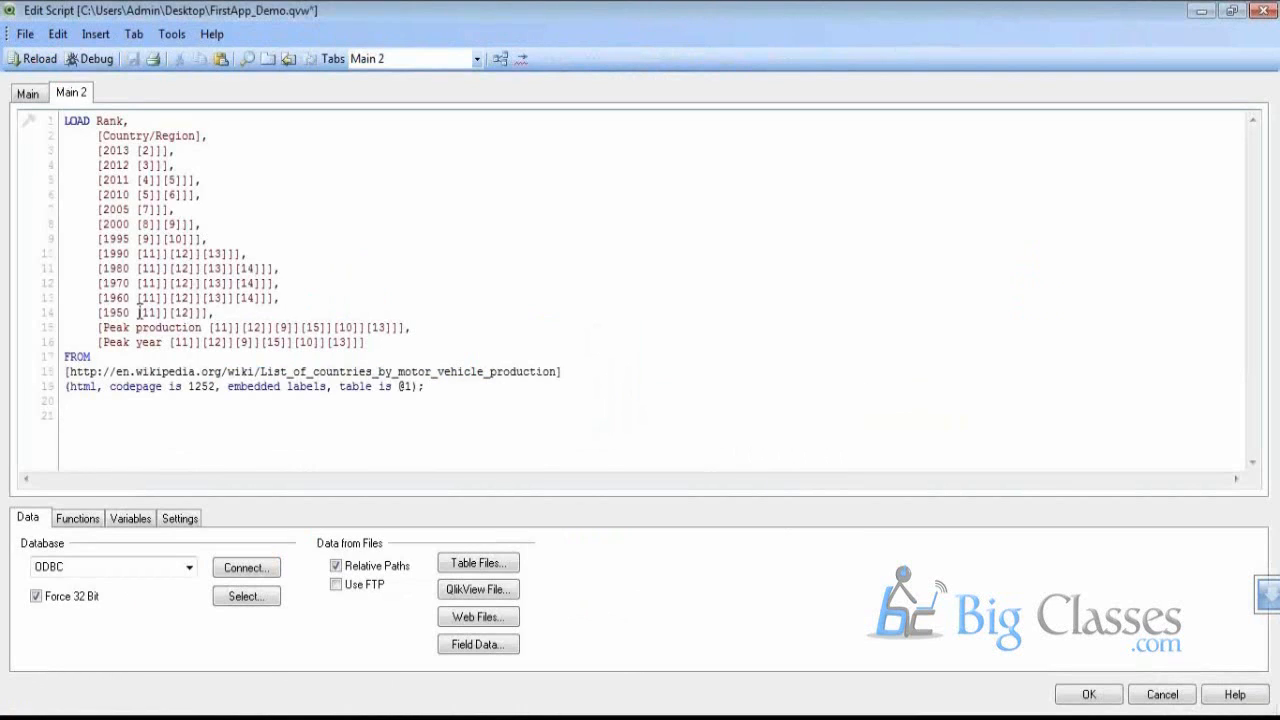
Alias the [Country/Region] field as Country, correcting the typo
left_click_drag(139, 312, 202, 313)
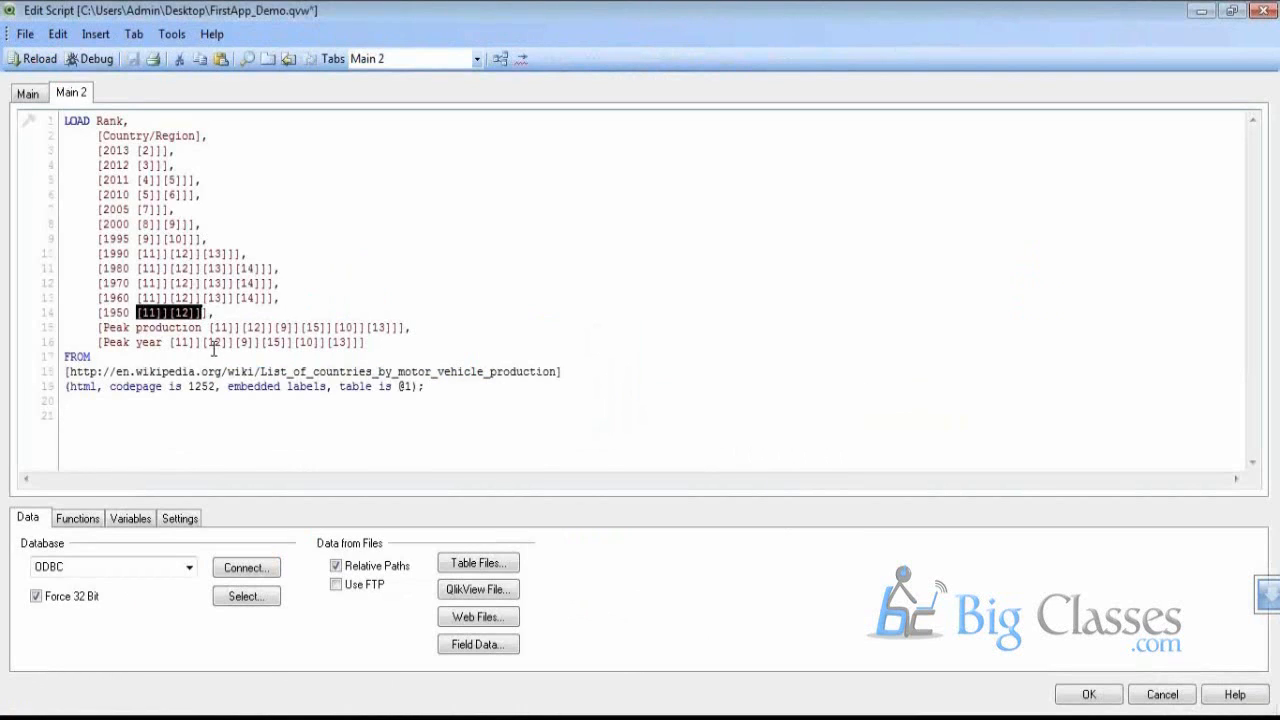
left_click(173, 151)
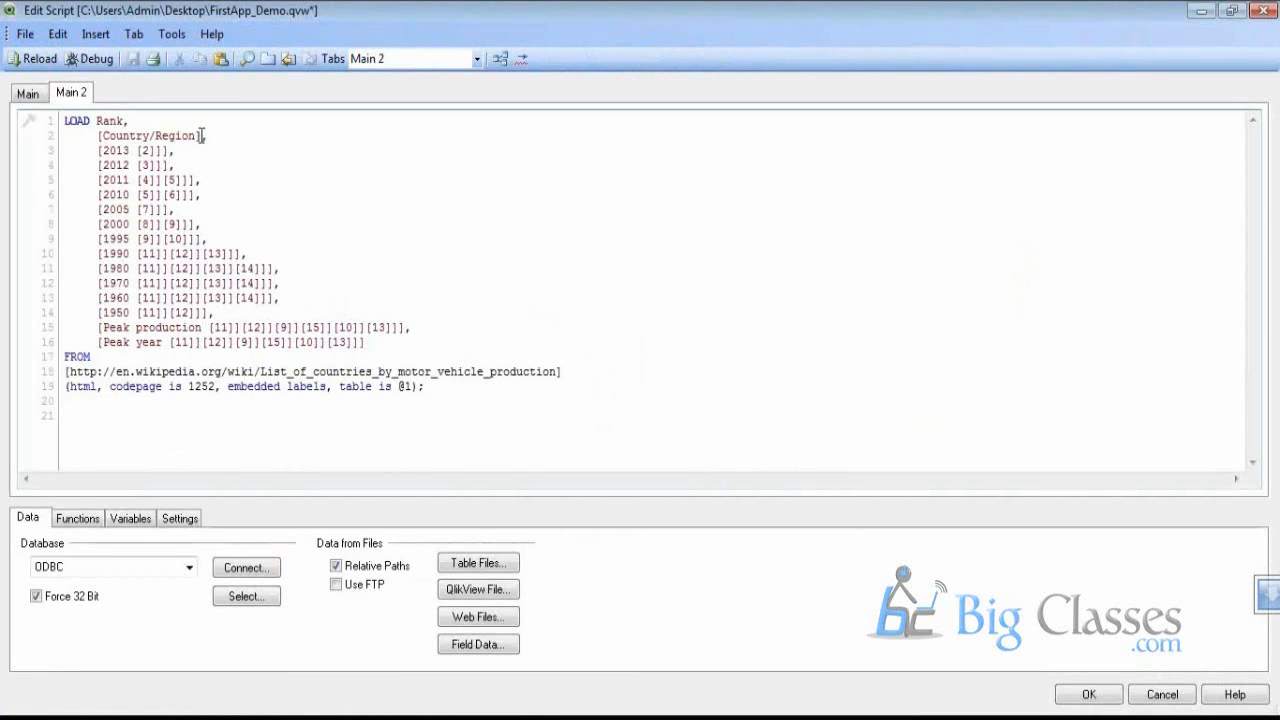
left_click(201, 135)
type("as Countroy")
key("BackSpace")
key("BackSpace")
type("y")
Alias the 2013, 2012, 2011 and 2010 columns as plain years
left_click(172, 152)
type("as 2013")
left_click(171, 176)
left_click(172, 166)
type("as 2012")
left_click(198, 179)
type("as 2011")
left_click(198, 195)
type("as 2010")
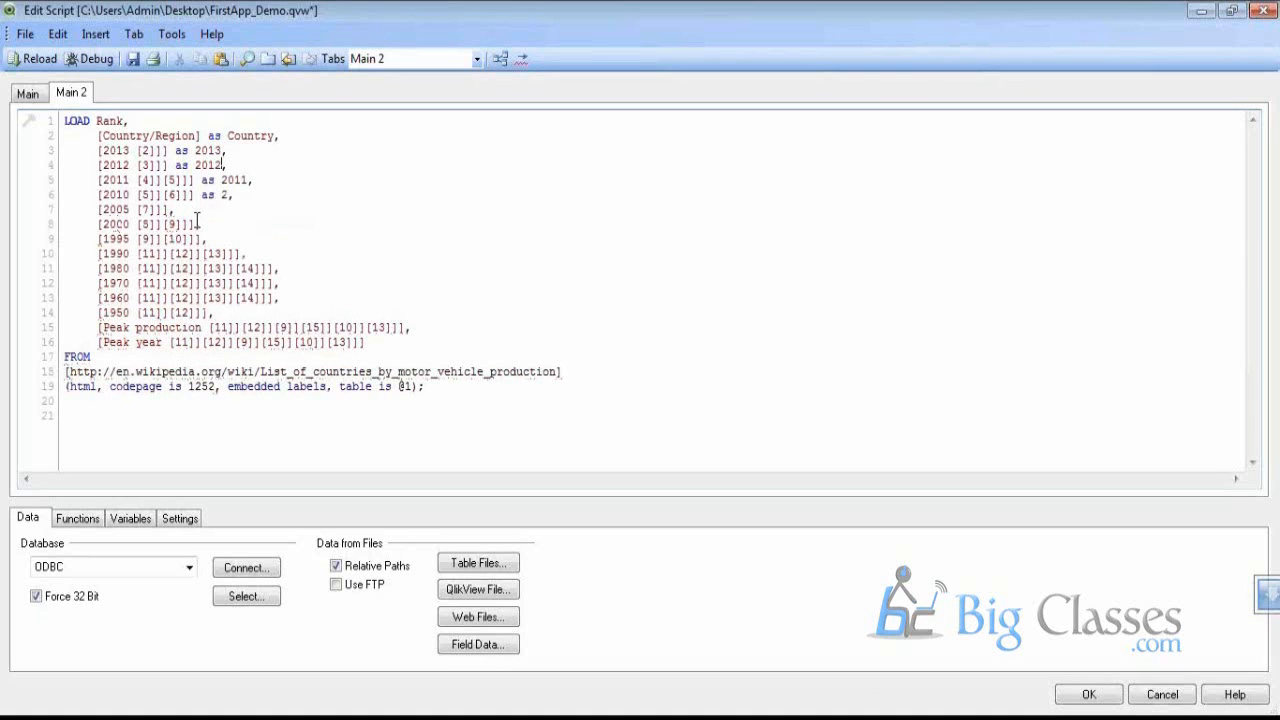
Alias the 2005, 2000, 1995 and 1990 columns as plain years
left_click(172, 211)
type("as 2005")
left_click(195, 227)
type("as 200")
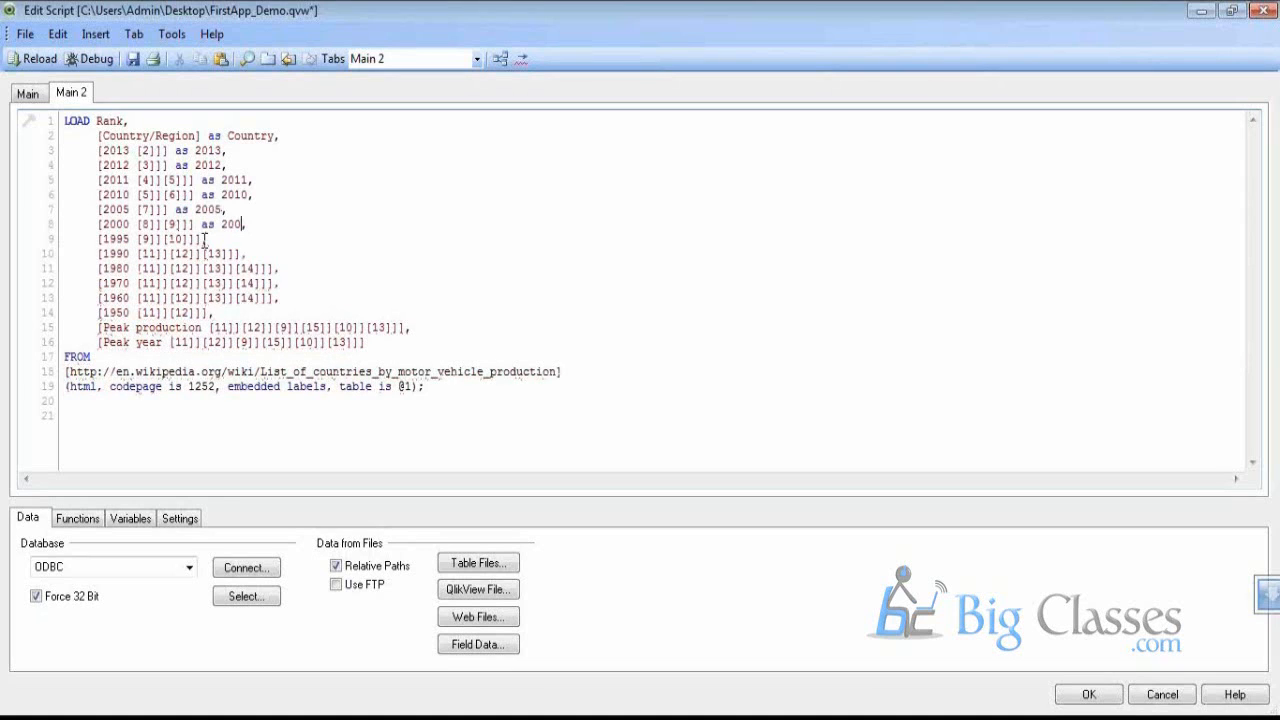
type("0")
left_click(203, 239)
type("as 1995")
left_click(243, 255)
type("as,")
type(" 19")
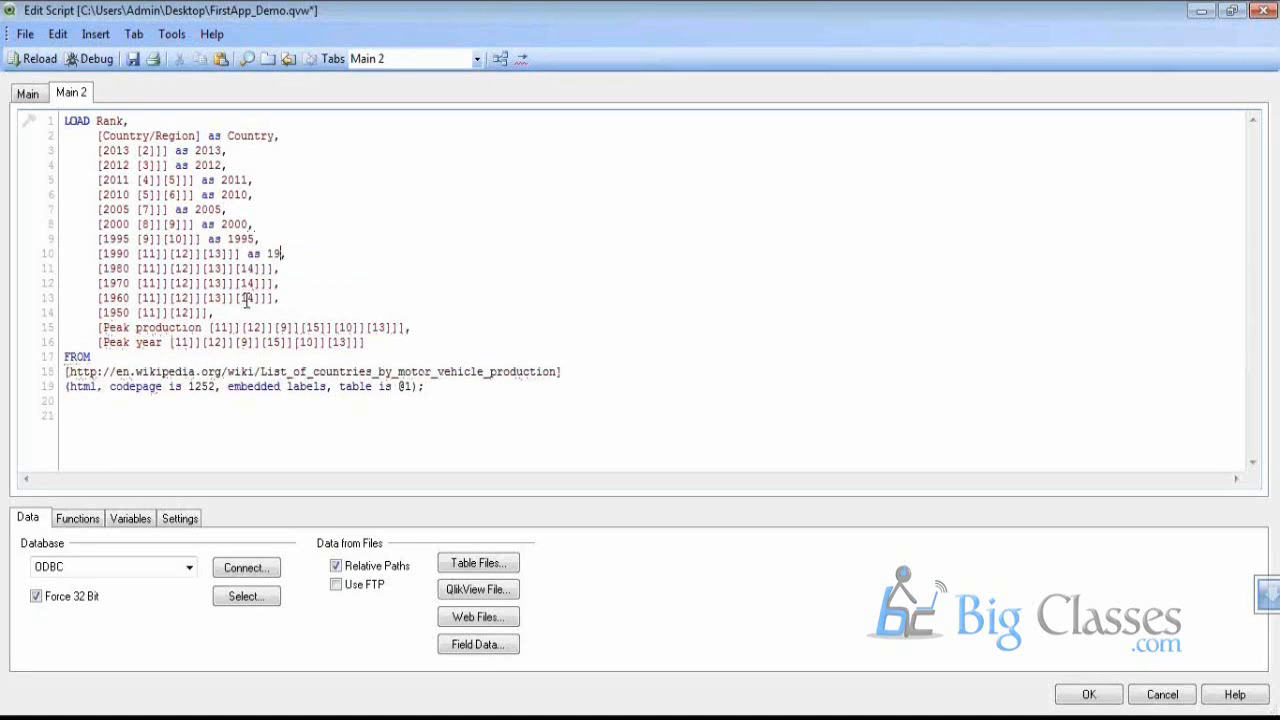
type("90")
Alias the 1980, 1970, 1960 and 1950 ('190') columns, plus Peak and PeakYear
left_click(276, 268)
type("as, 1980")
type("as 19")
type("70")
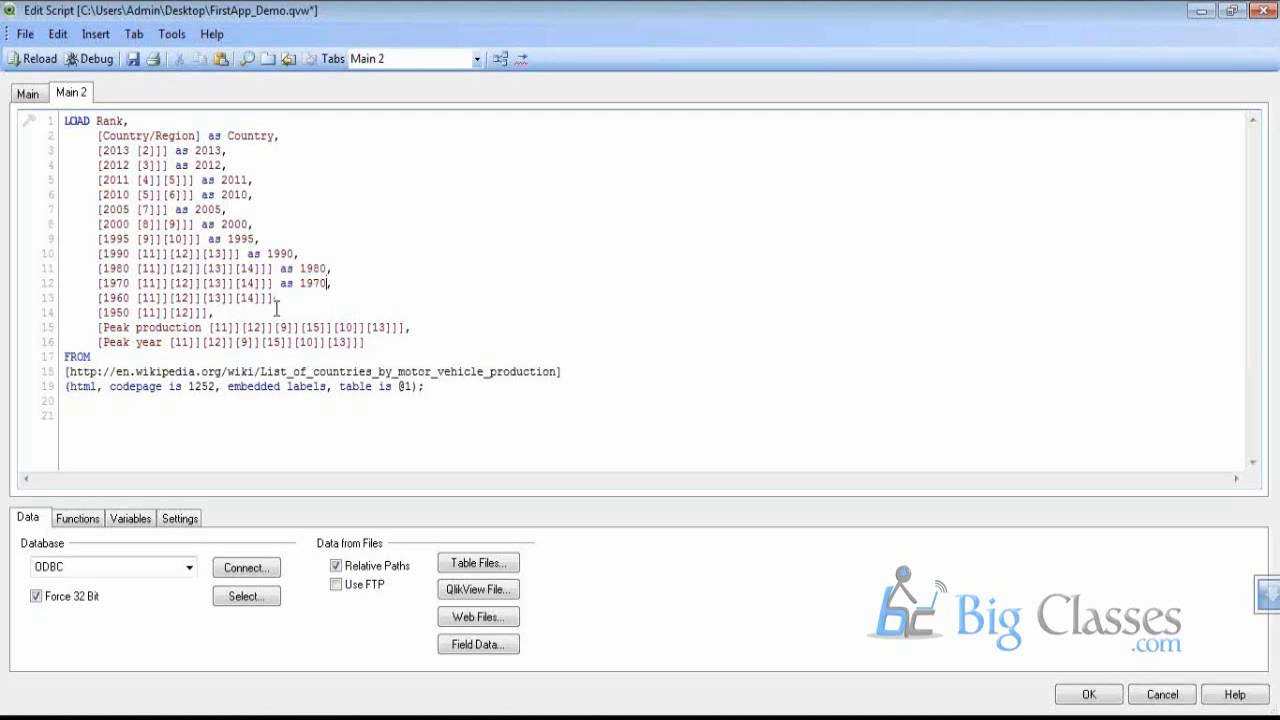
left_click(274, 303)
type("as 1960")
left_click(215, 316)
type("as 190")
left_click(405, 328)
type("as Peak")
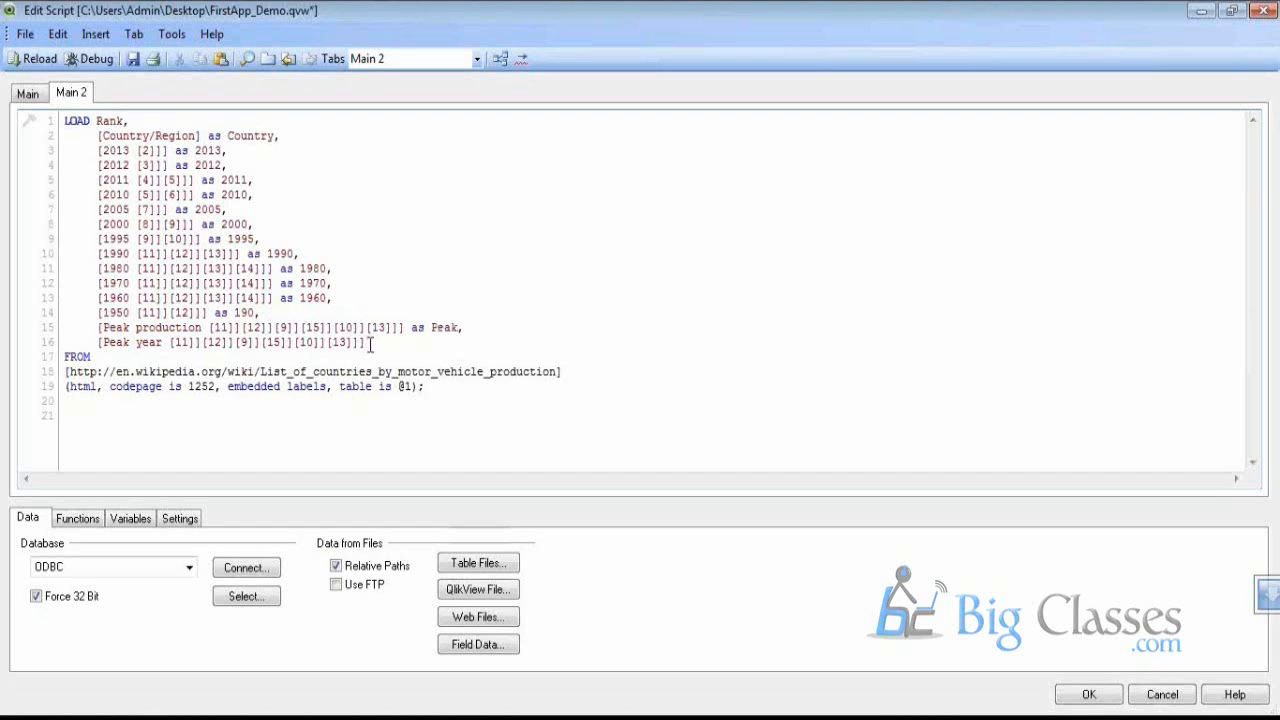
key("Down")
type("as PeakYear")
Accept the edited script, save the document and minimize QlikView
left_click(1070, 695)
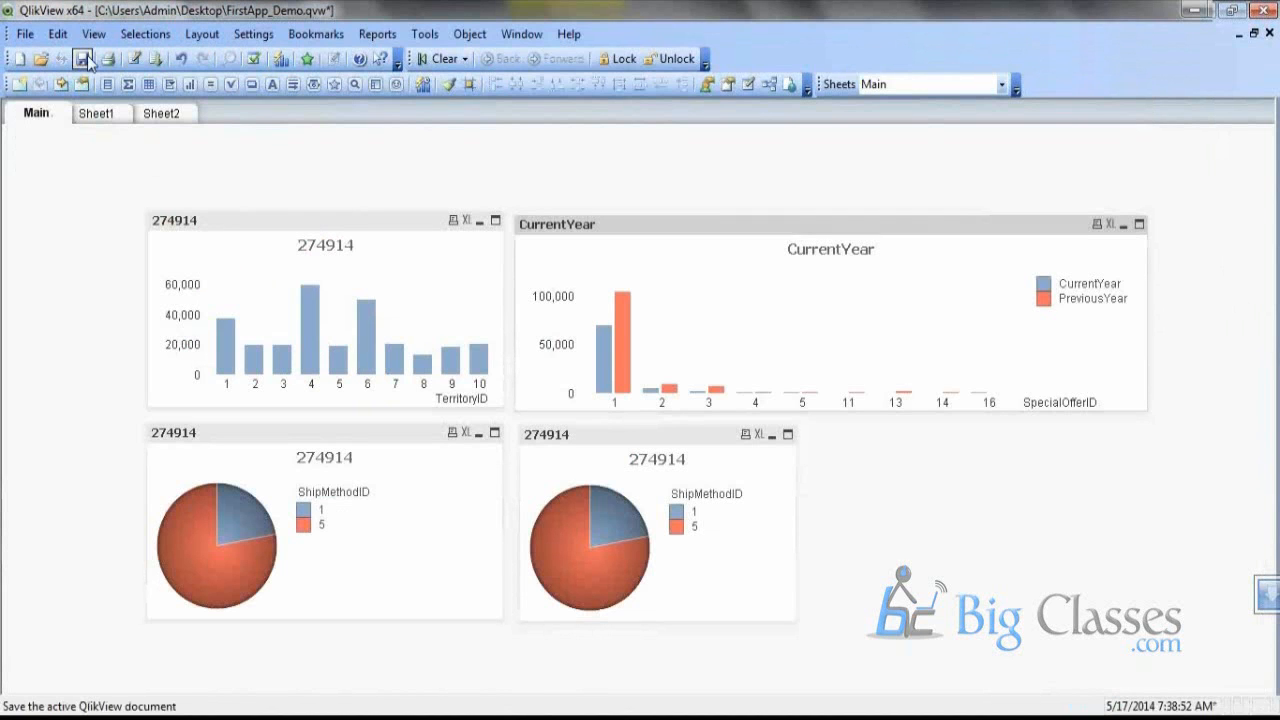
left_click(86, 60)
left_click(1262, 11)
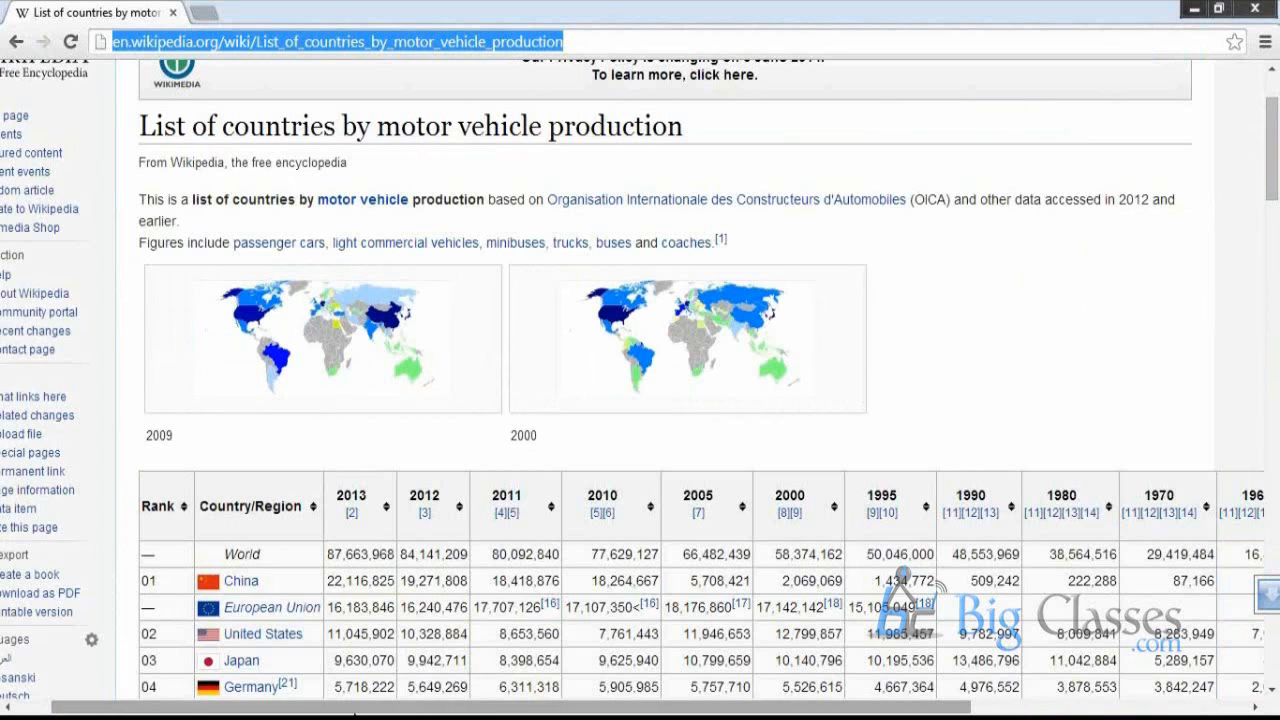
Show the desktop, then restore QlikView with the FirstApp_Demo Main sheet in front
right_click(556, 716)
left_click(598, 641)
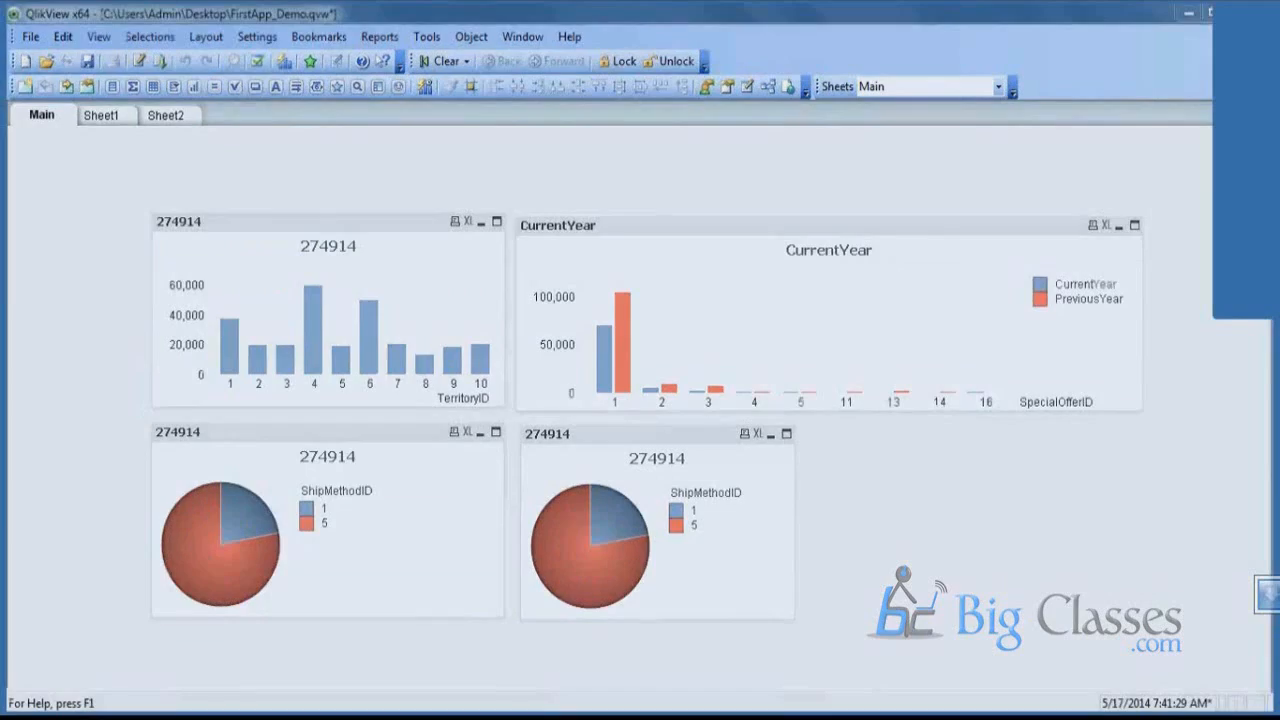
left_click(516, 687)
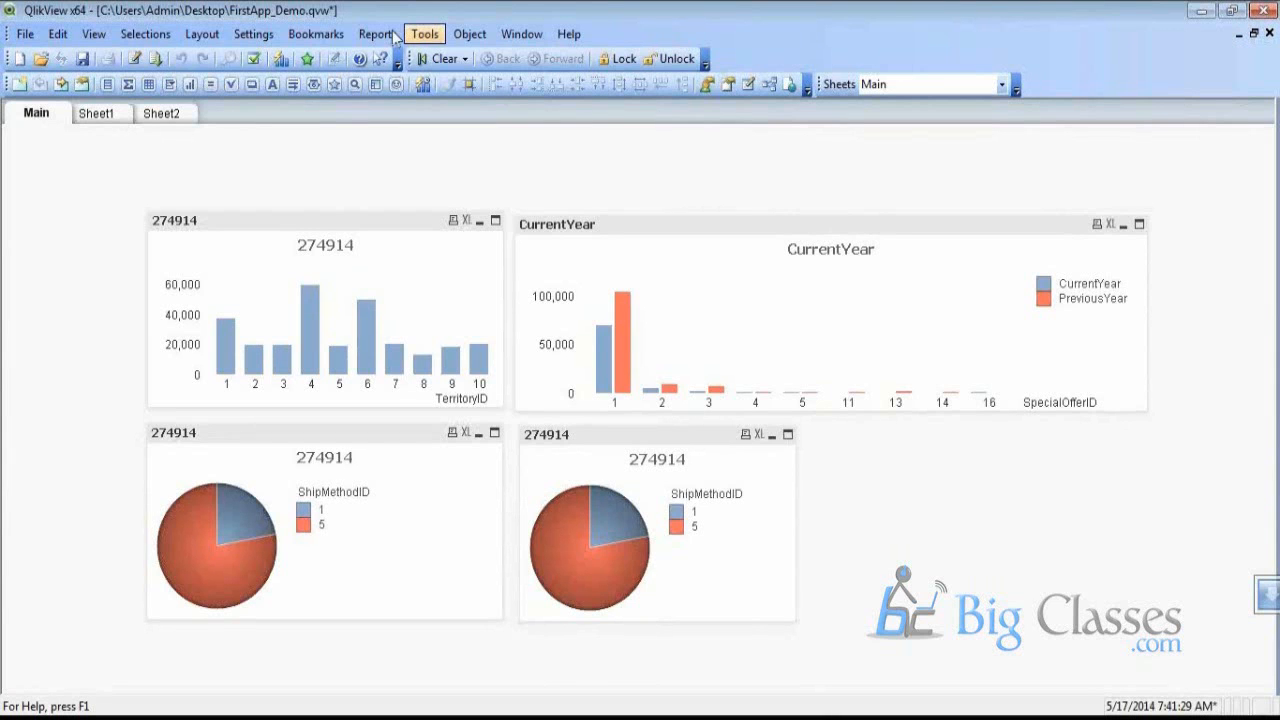
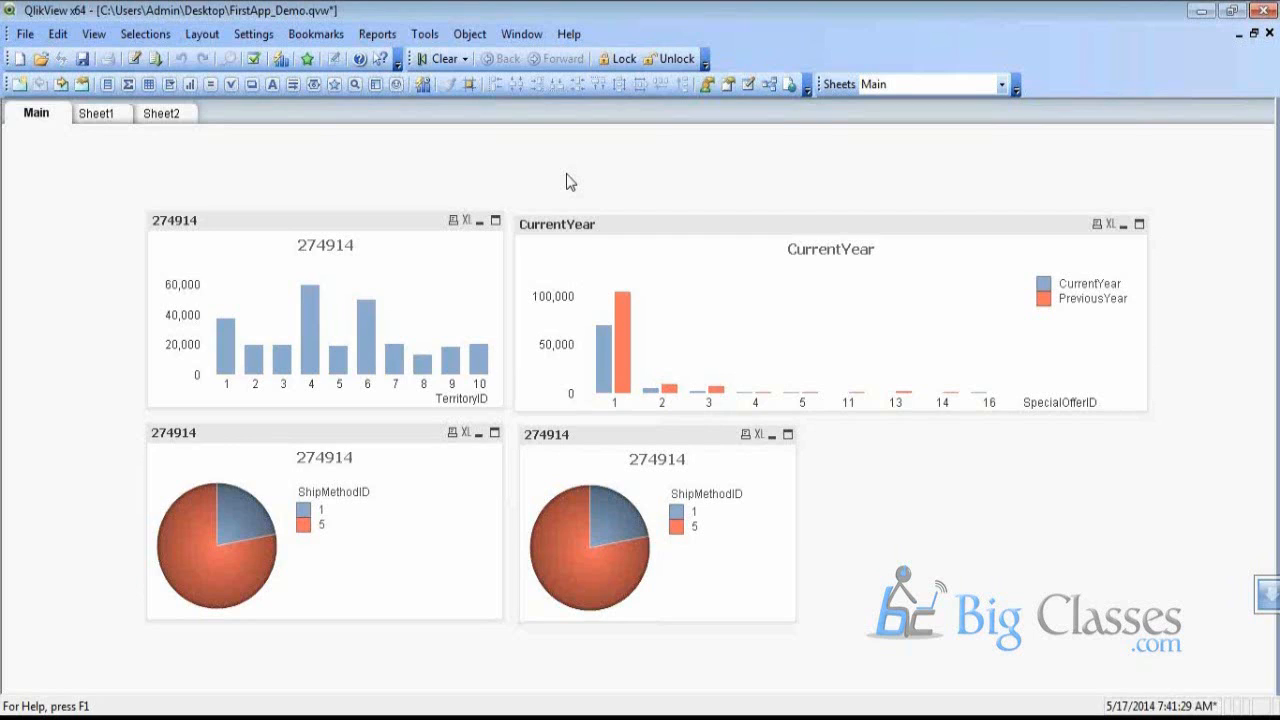
Add a TerritoryID list box to the Main sheet through Select Fields
right_click(480, 185)
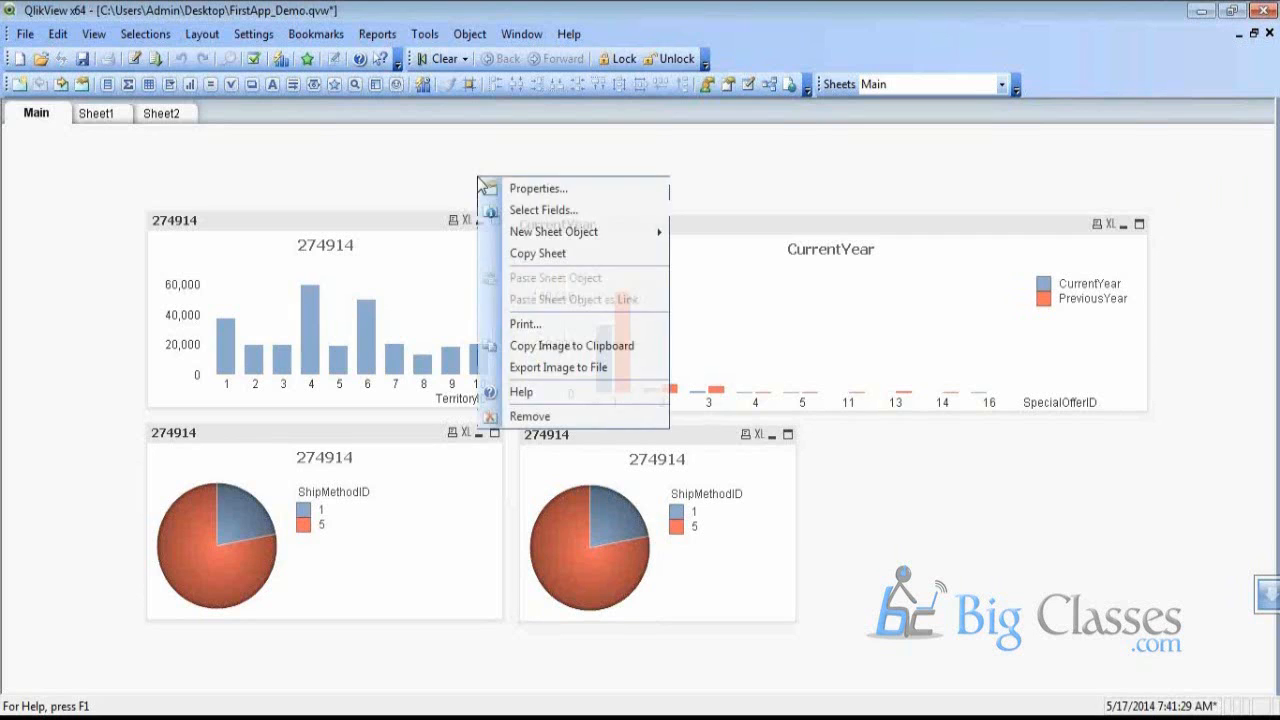
left_click(537, 209)
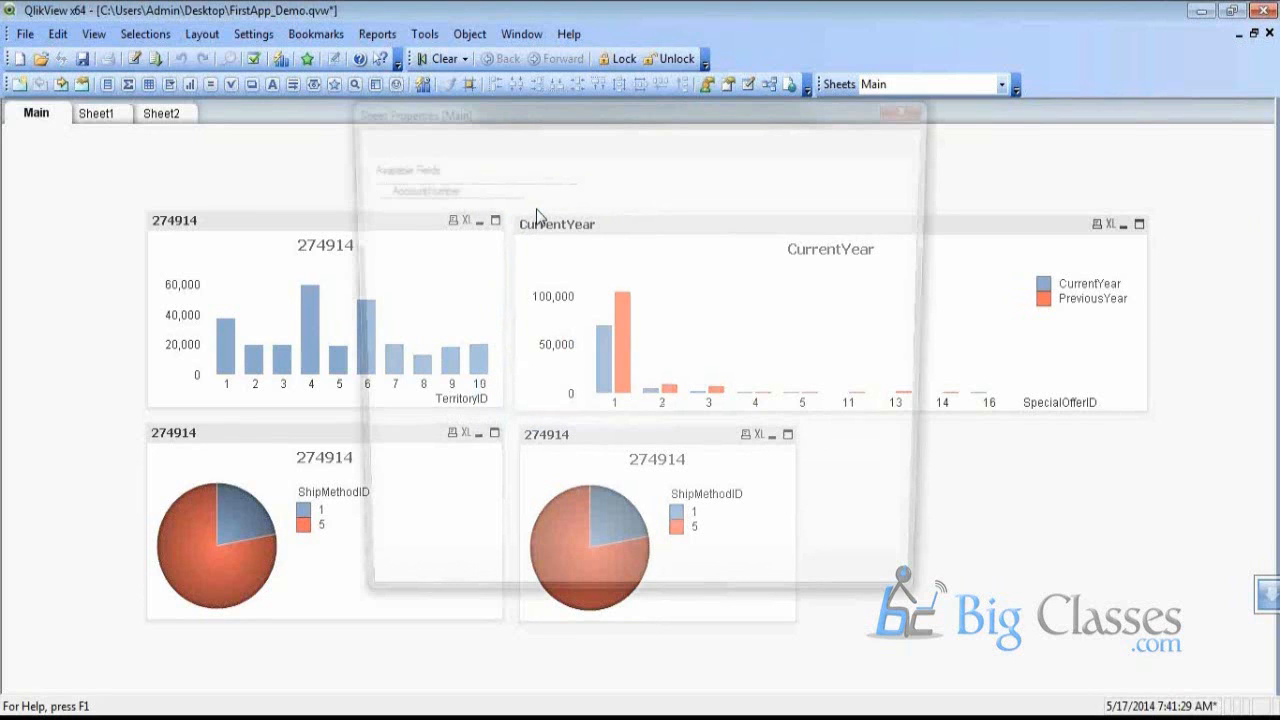
scroll(486, 366, "down", 6)
left_click(484, 362)
left_click(451, 426)
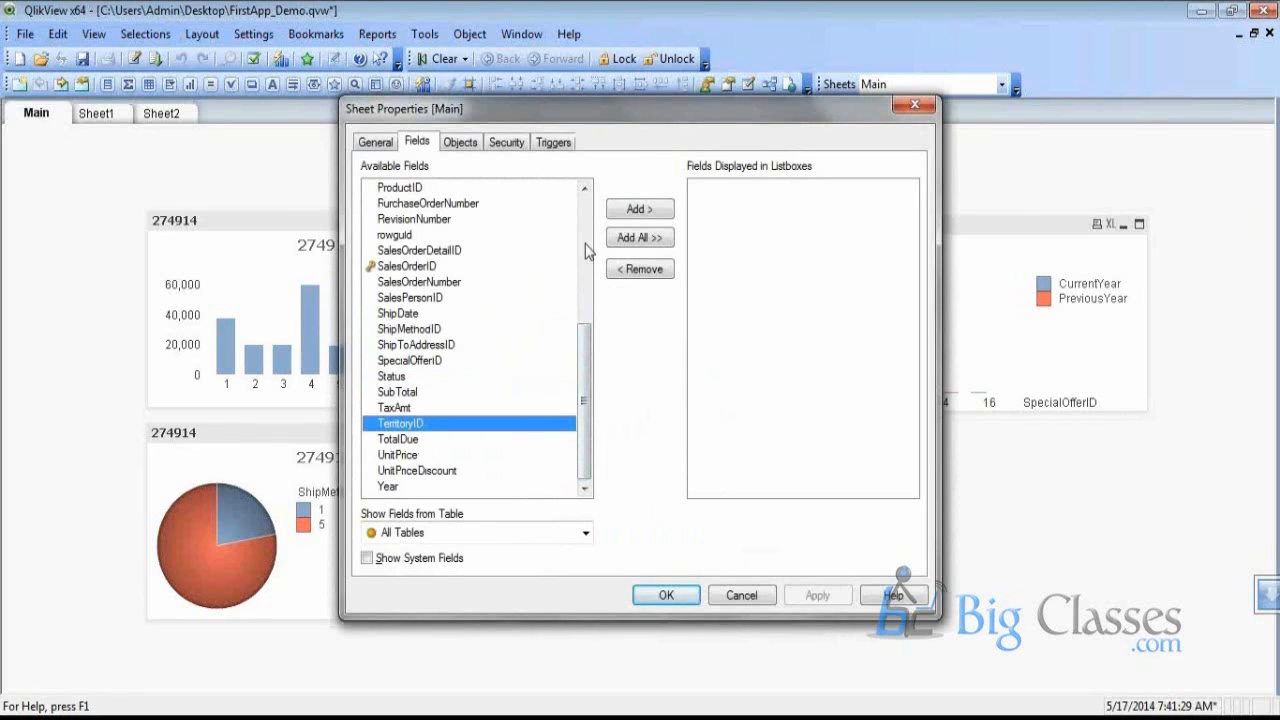
left_click(645, 209)
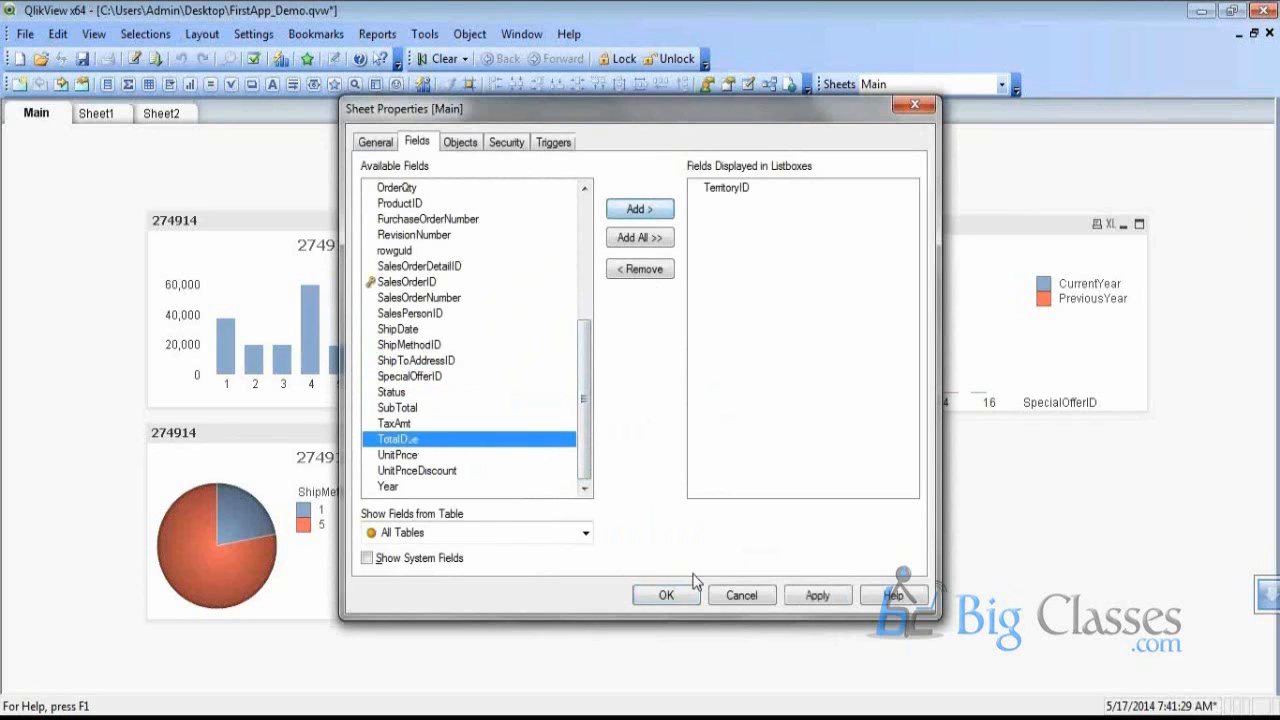
left_click(666, 595)
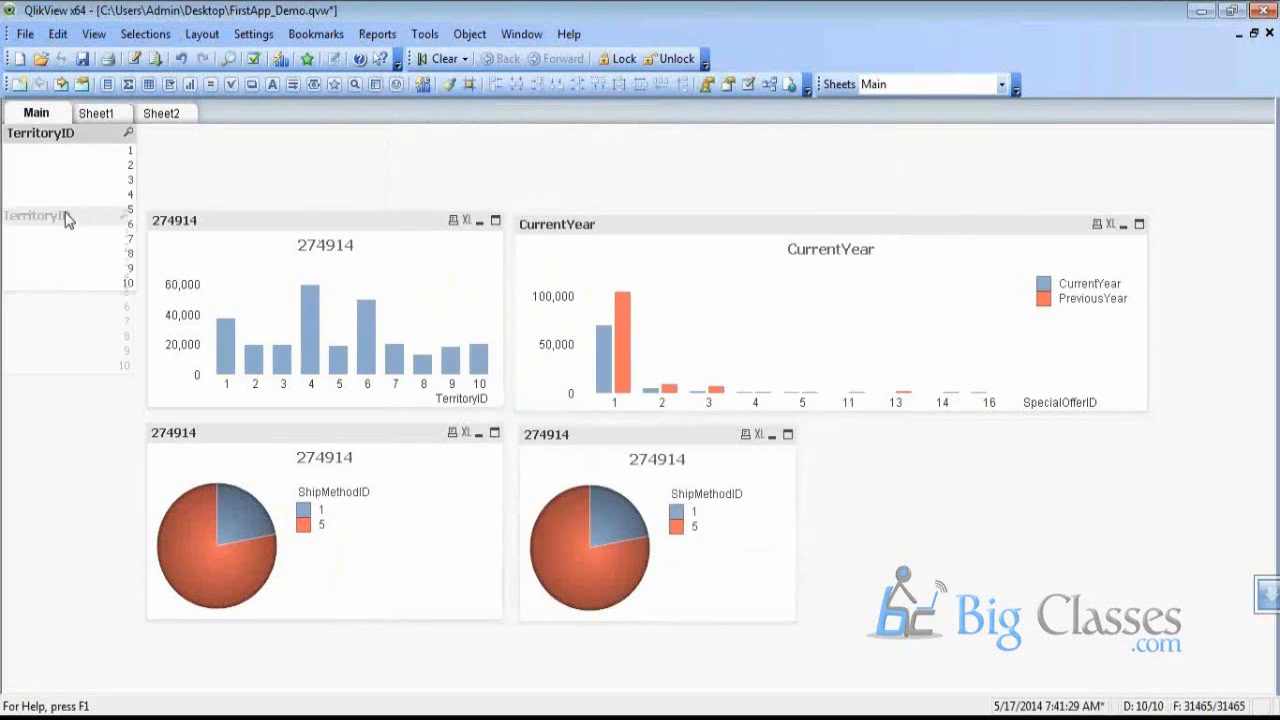
Test the list box by filtering the charts to territories 3, 5, 7 and 9, then clearing the filter
left_click(82, 262)
left_click(85, 294)
left_click(85, 322)
left_click(85, 350)
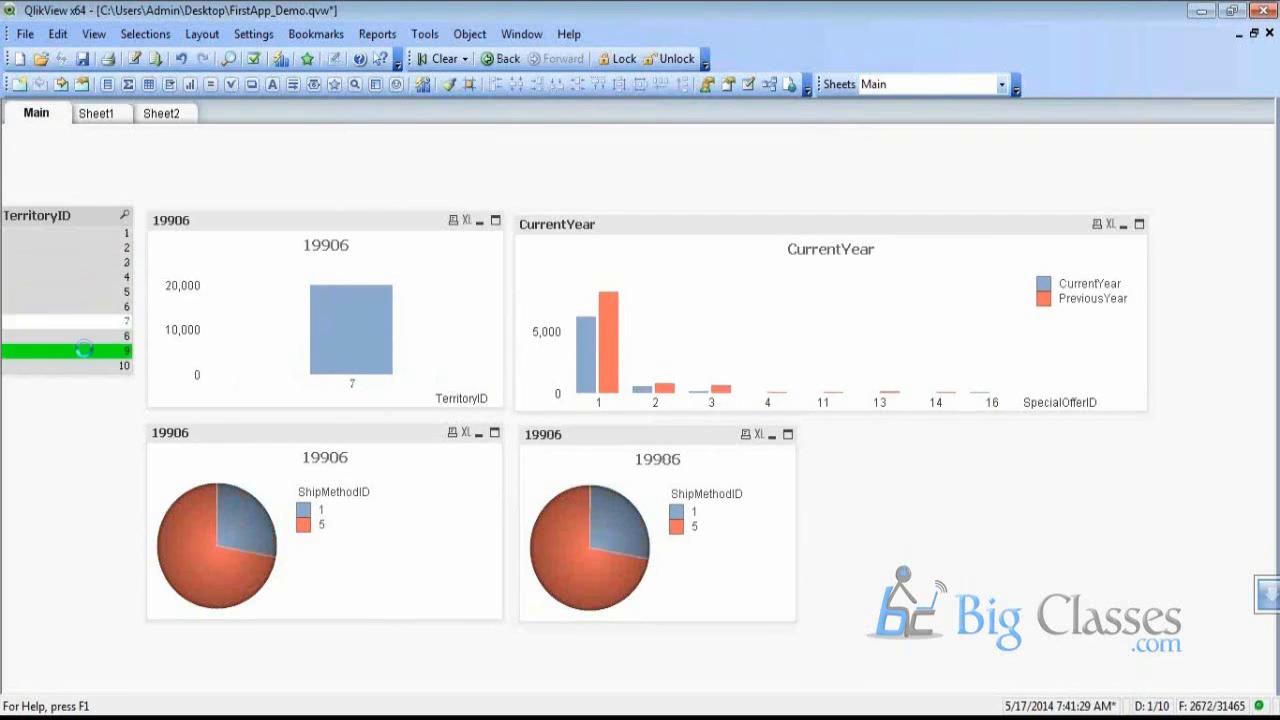
left_click(86, 351)
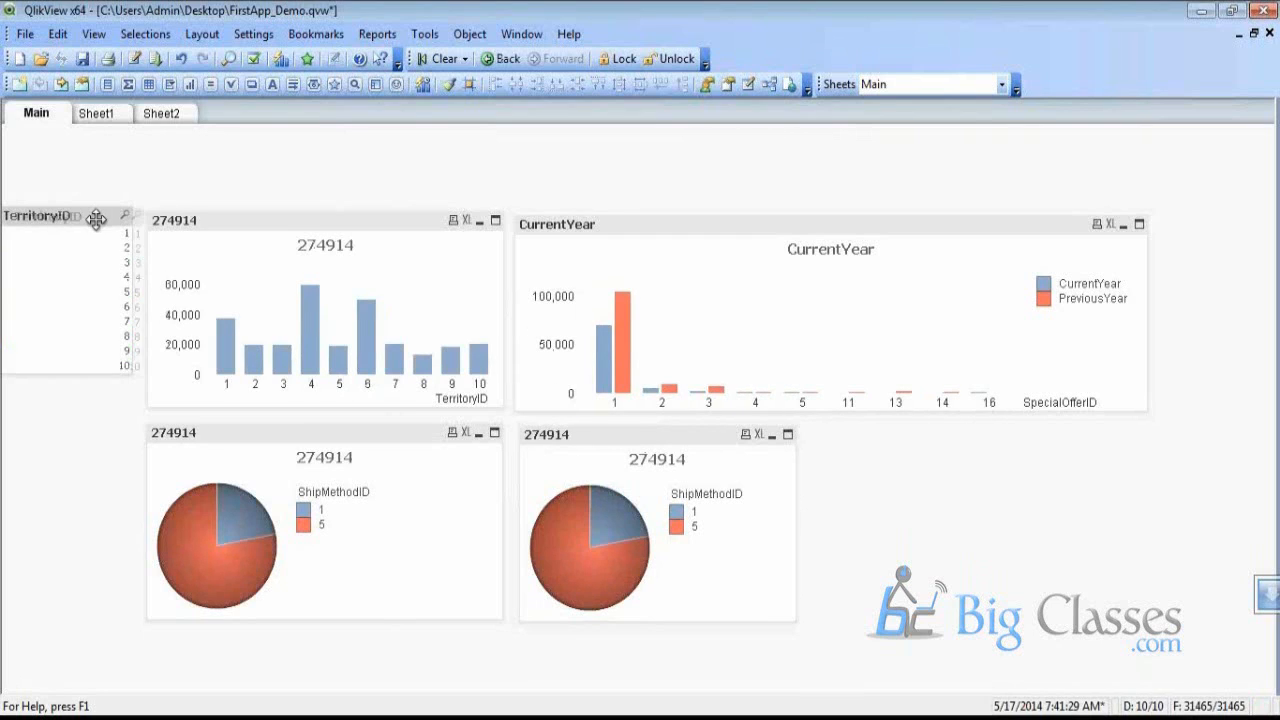
Place the TerritoryID list box beside the bar chart and bring up the Word training curriculum
left_click_drag(90, 217, 102, 219)
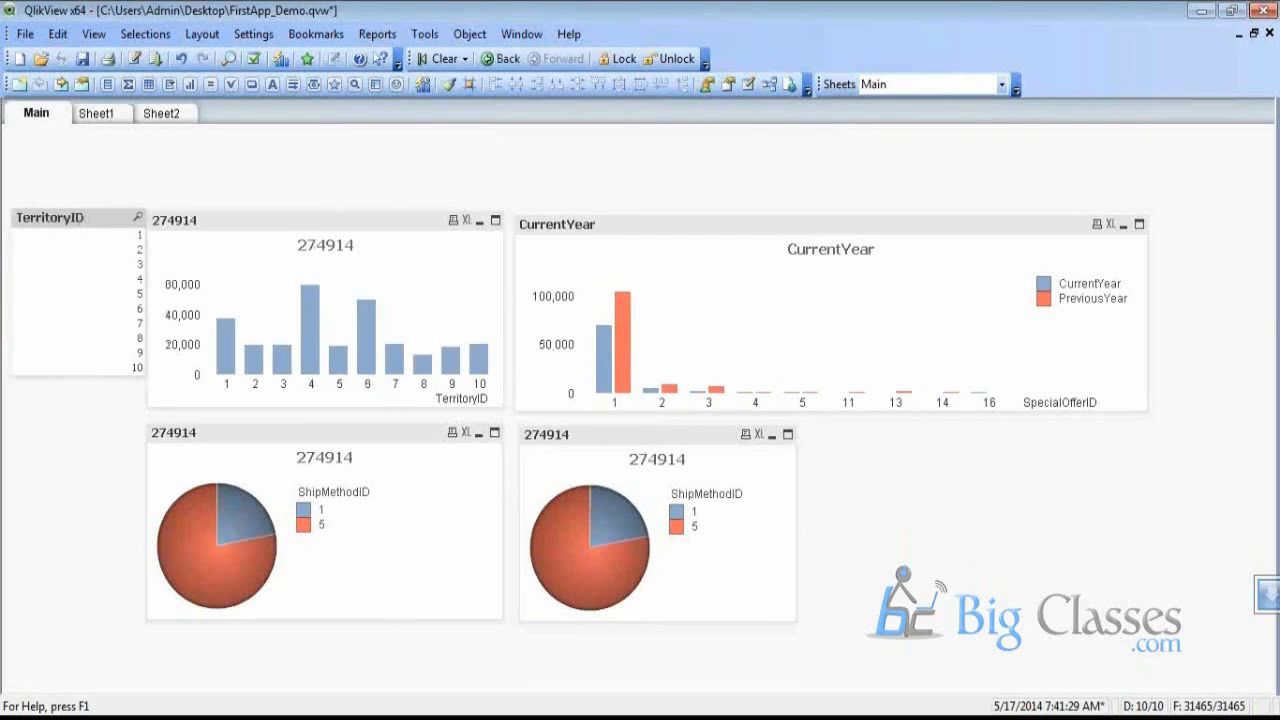
key("alt+Tab")
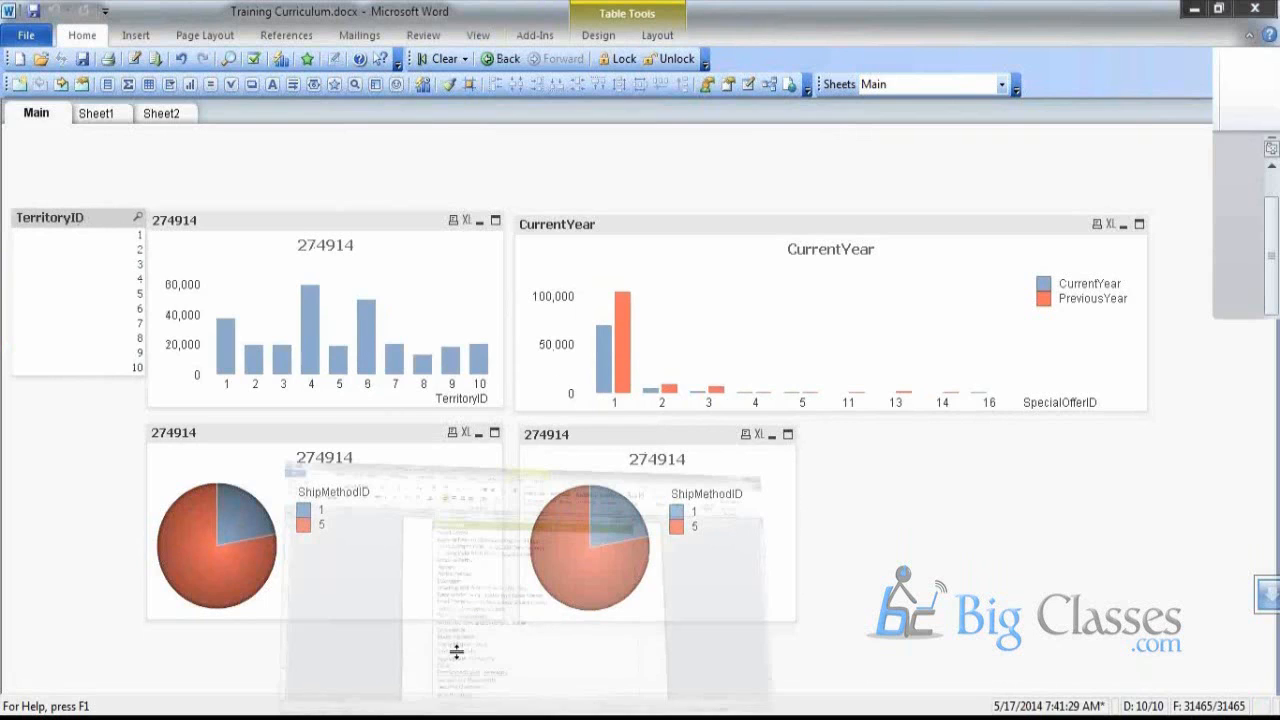
scroll(340, 480, "down", 10)
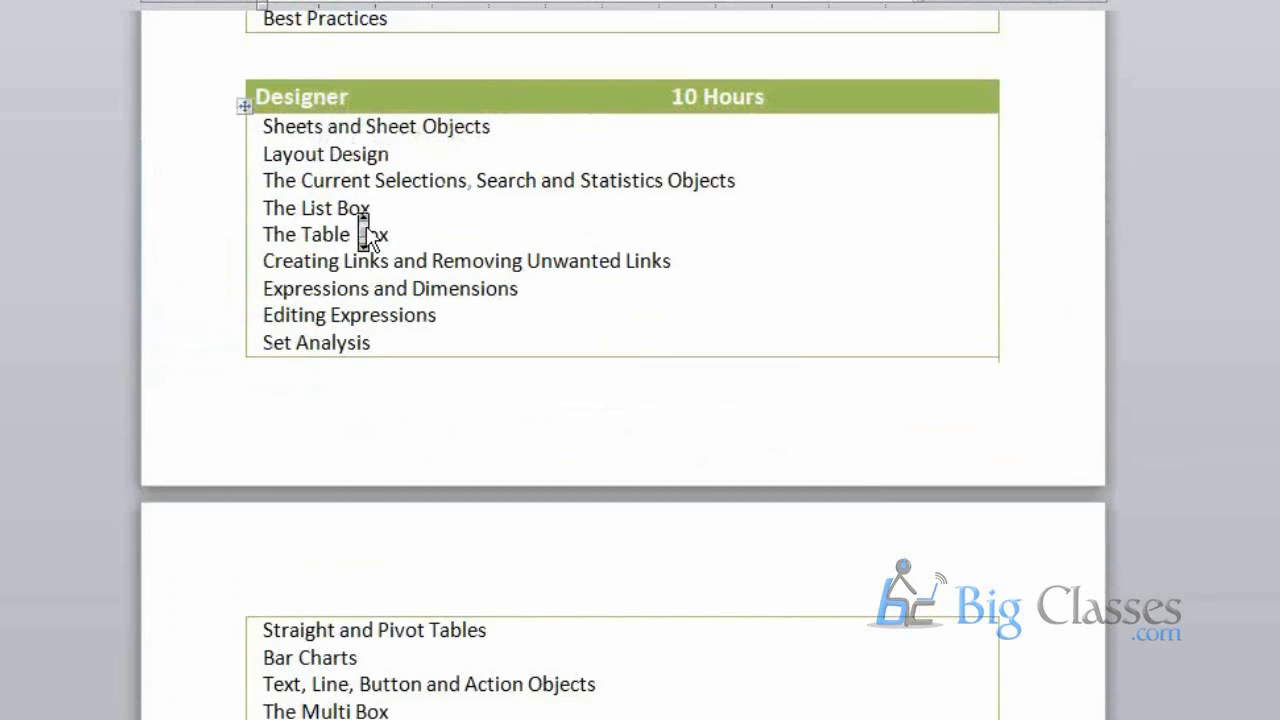